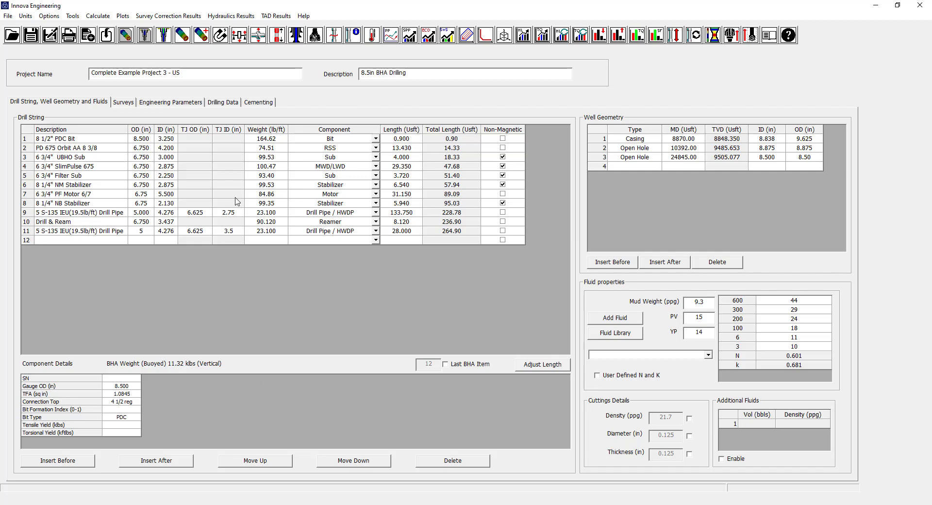
Open the example project "Complete - Example Project 3.ieng" from the Example Projects folder without saving the current project.
left_click(7, 15)
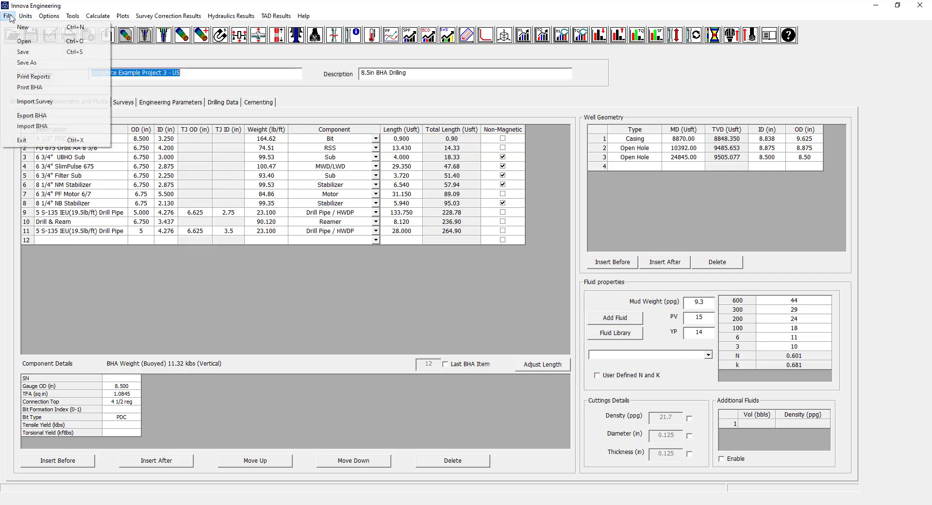
left_click(27, 42)
left_click(487, 281)
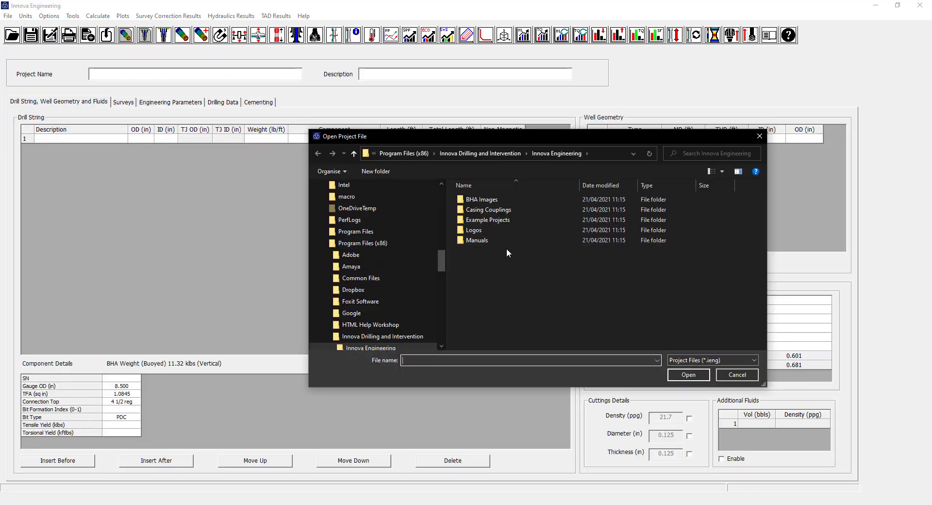
double_click(470, 221)
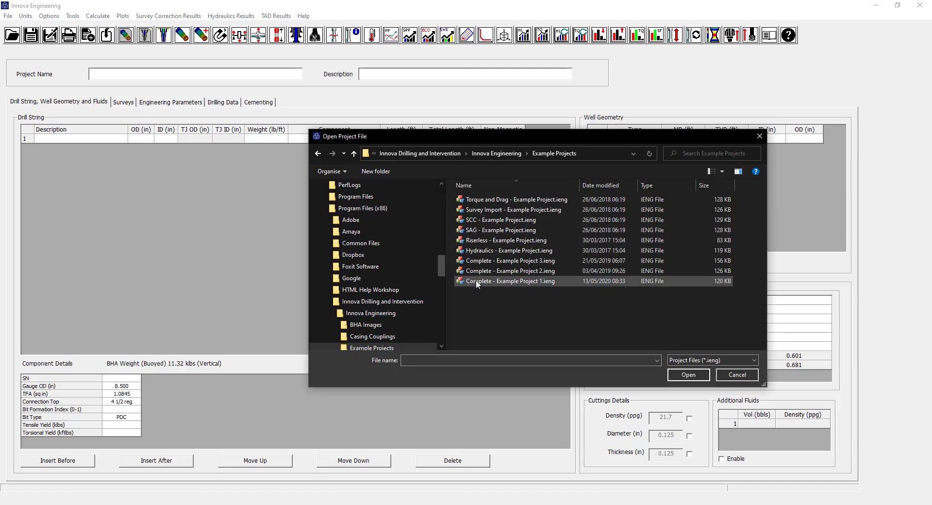
double_click(513, 261)
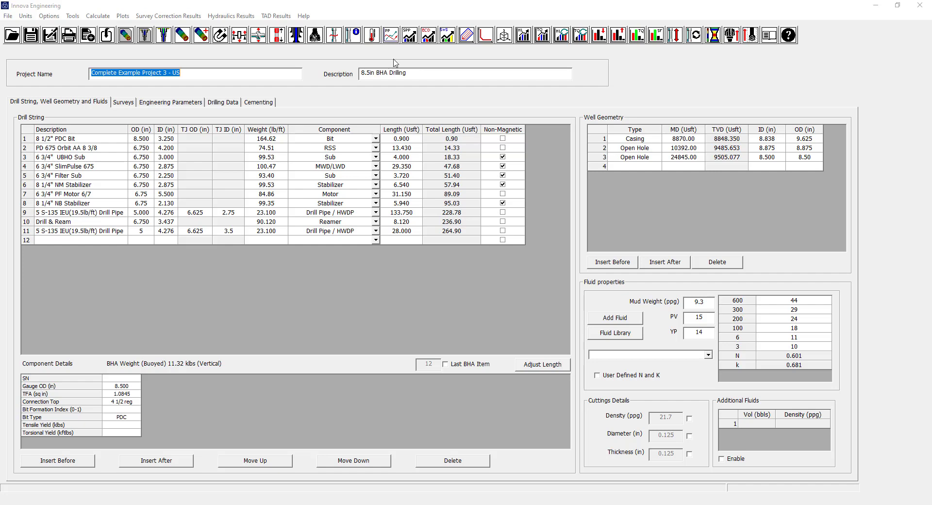
Look through the PDF manuals in the program's documentation folder and close the folder.
left_click(305, 17)
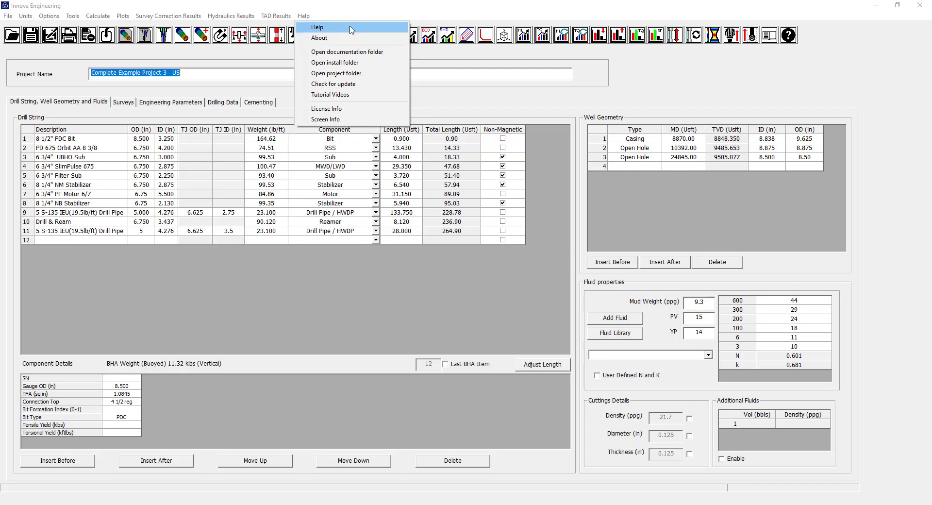
left_click(347, 53)
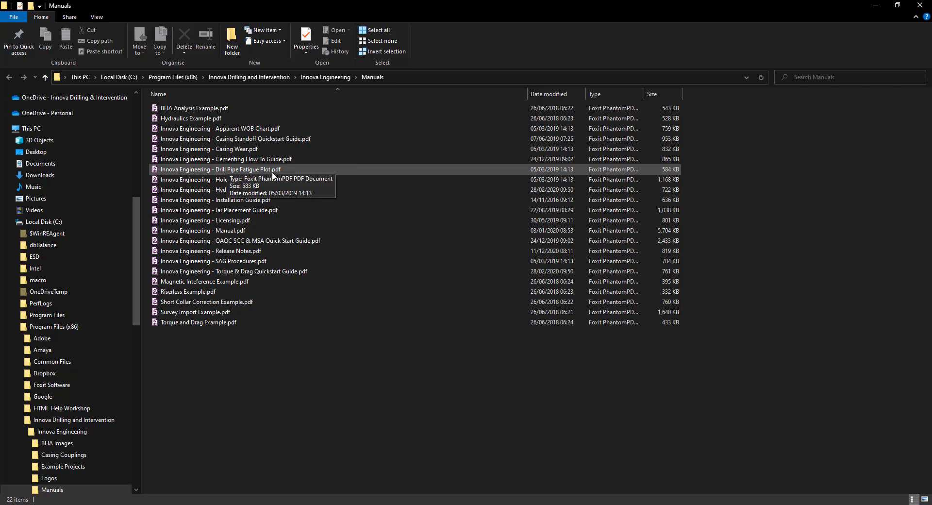
left_click(920, 5)
View the "Innova Engineering - Getting Started" playlist among the online tutorial videos and close the browser.
left_click(303, 18)
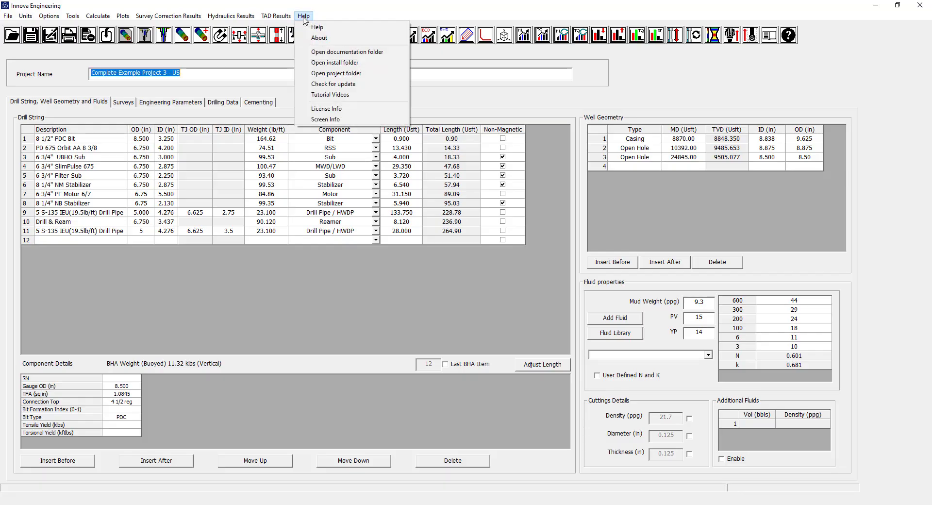
left_click(323, 95)
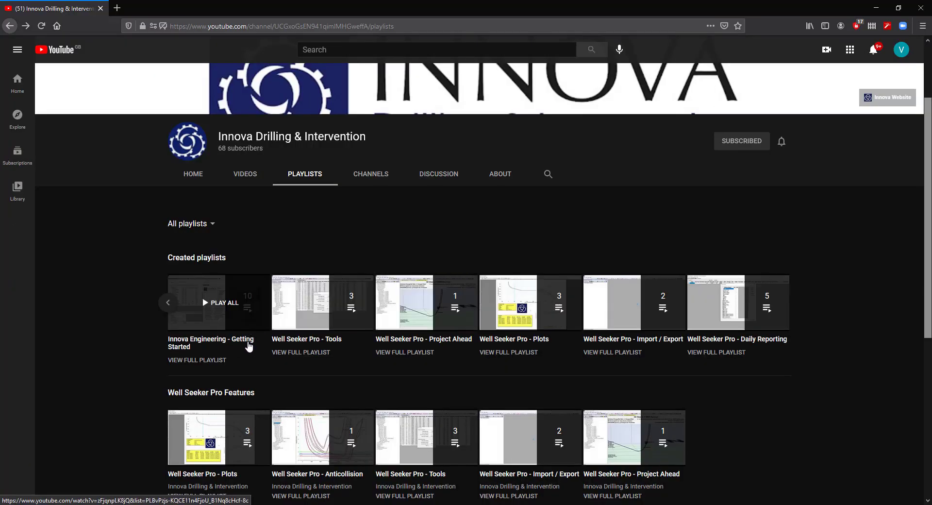
left_click(201, 360)
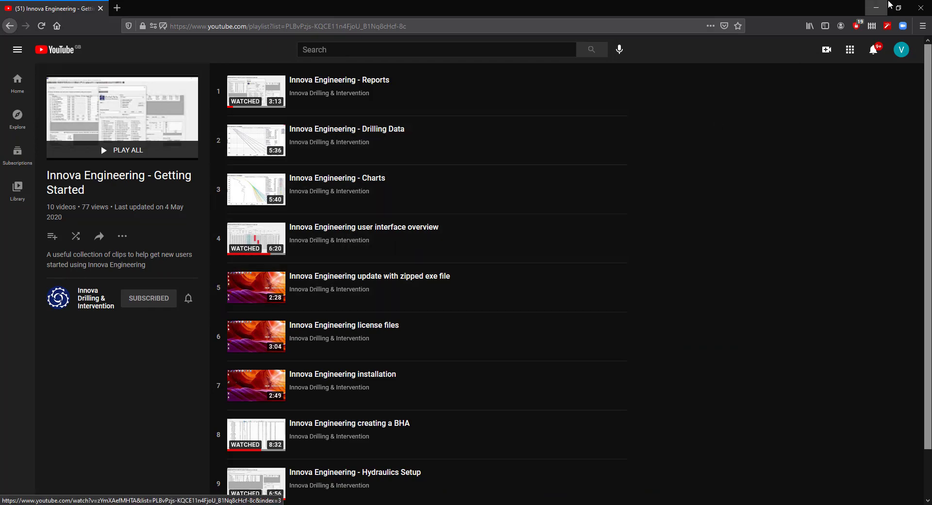
left_click(920, 7)
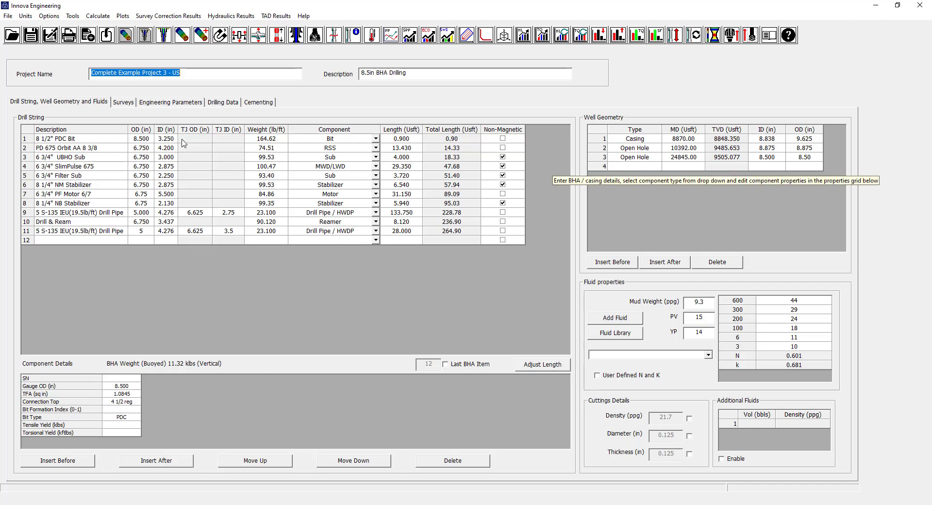
Create a new project named "Torque and Drag Tutorial (US Example 3)" with the description 8.5" Section, without saving the open one.
left_click(9, 16)
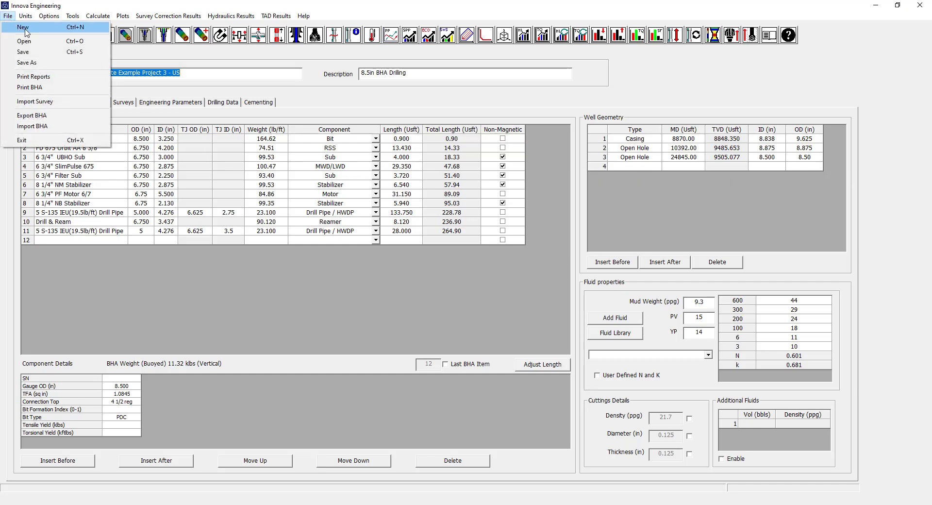
left_click(10, 27)
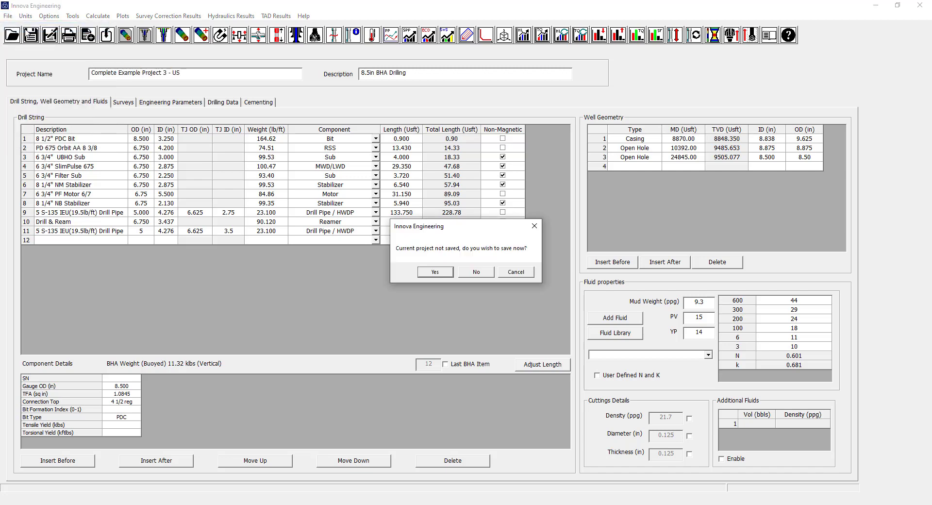
left_click(485, 272)
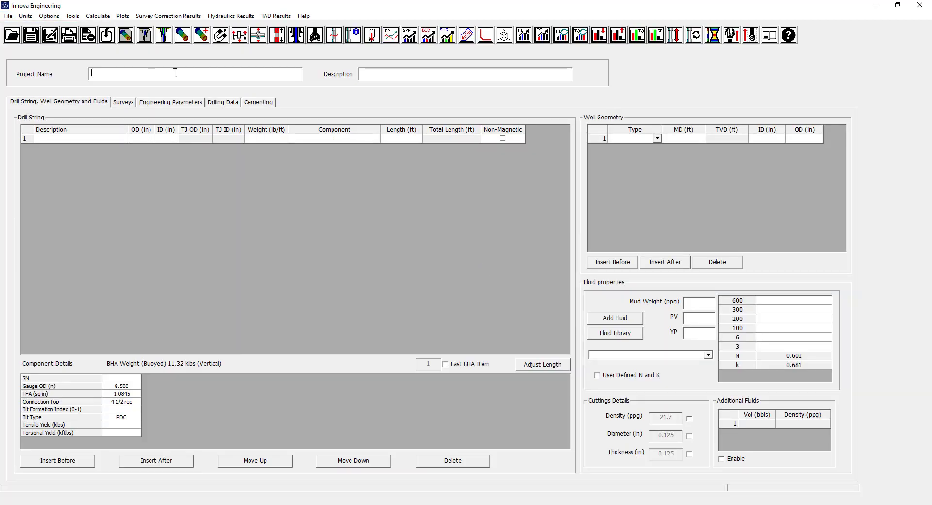
type("Torque and Drag Tutorial (US Ex")
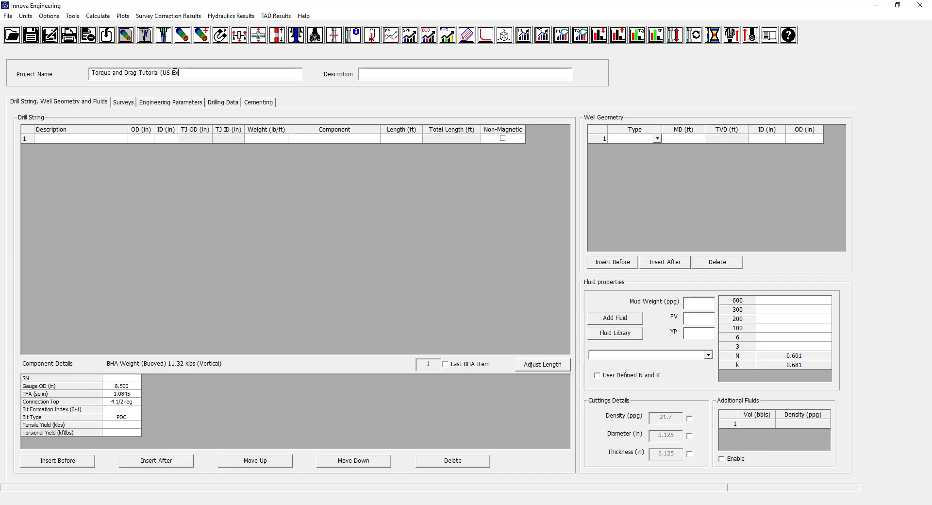
type("ample 3)")
key("Tab")
type("8.5\" ")
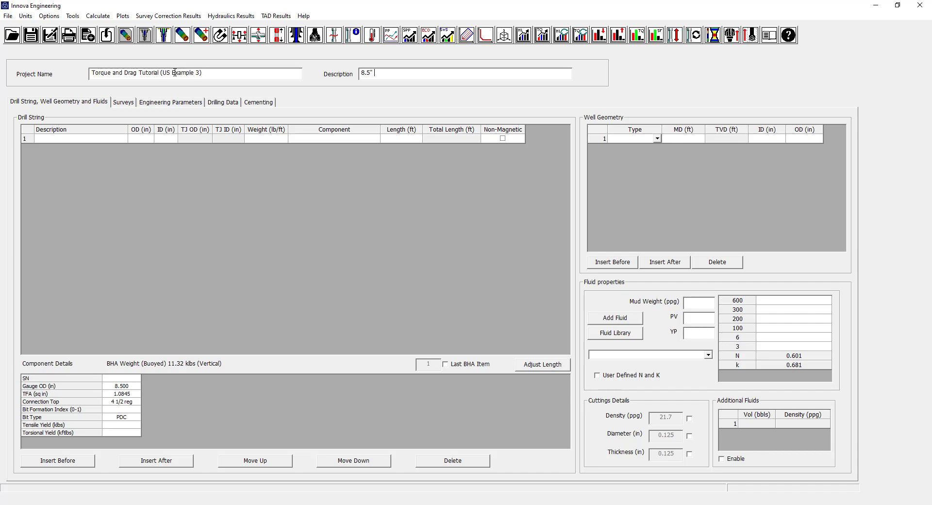
type("Section")
Set the project to API units and its length unit to US Feet.
left_click(25, 16)
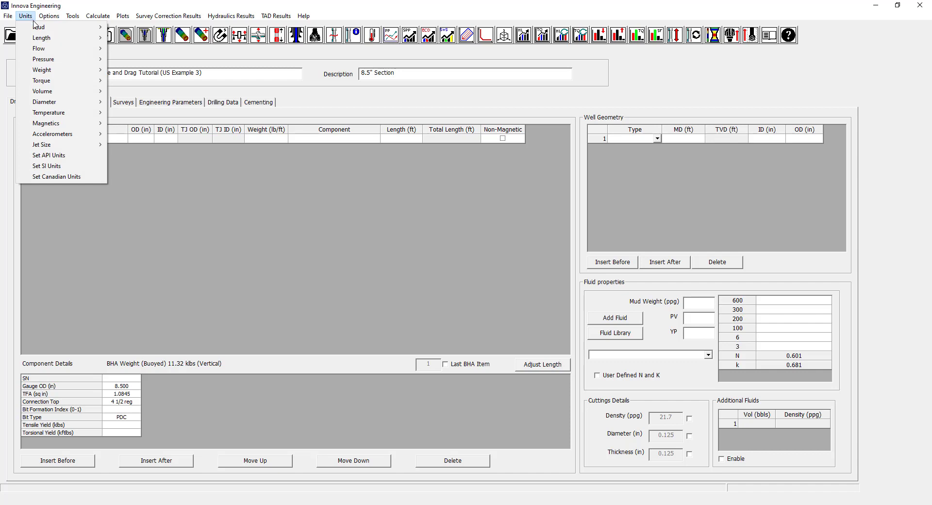
mouse_move(38, 30)
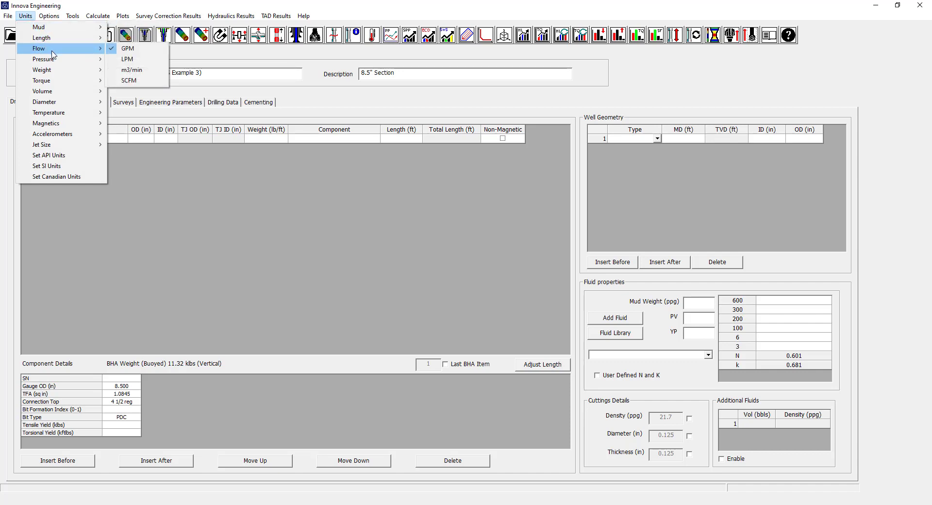
mouse_move(56, 61)
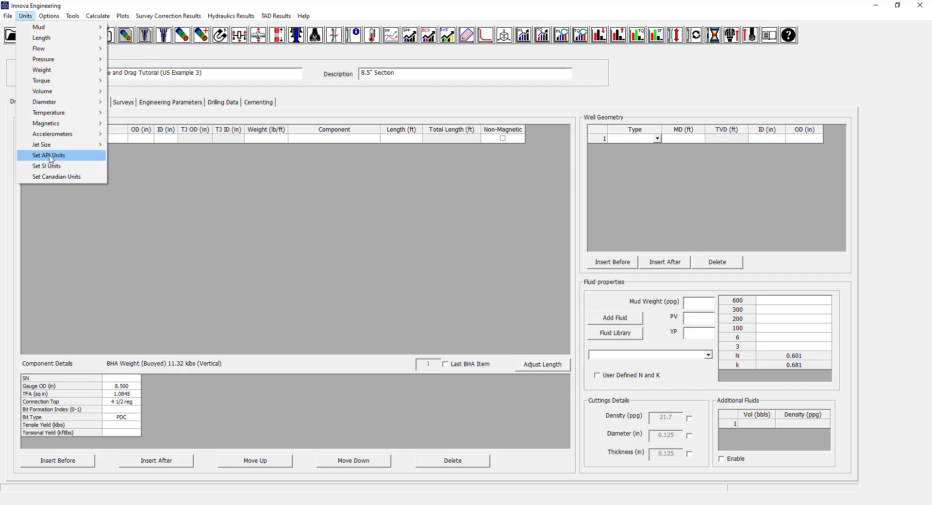
left_click(49, 155)
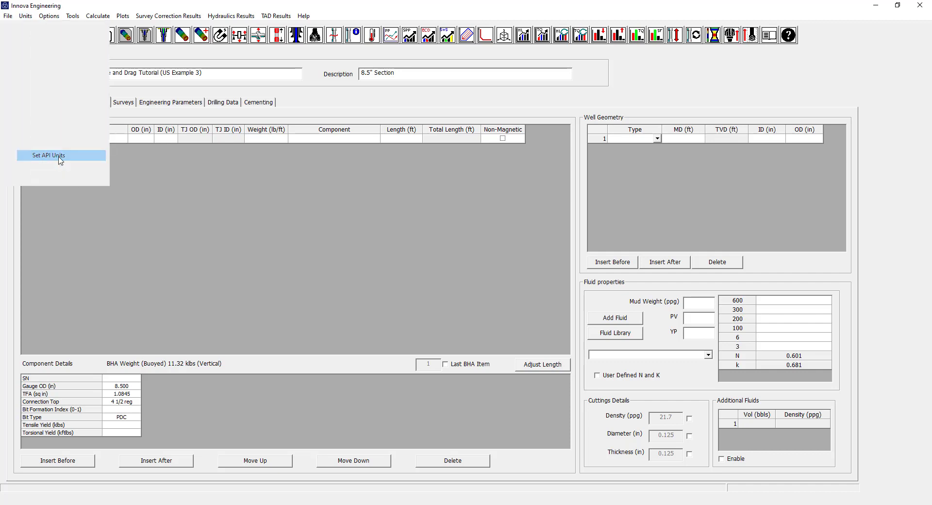
left_click(26, 16)
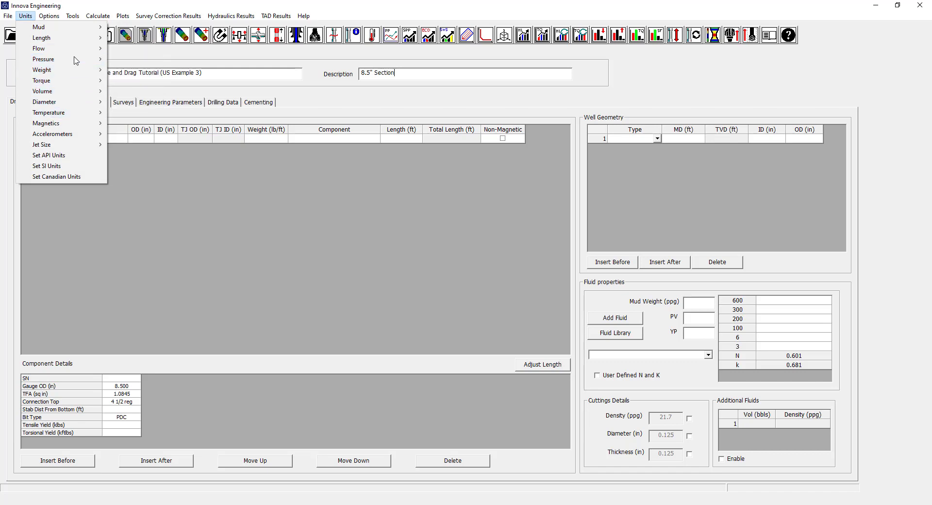
mouse_move(77, 44)
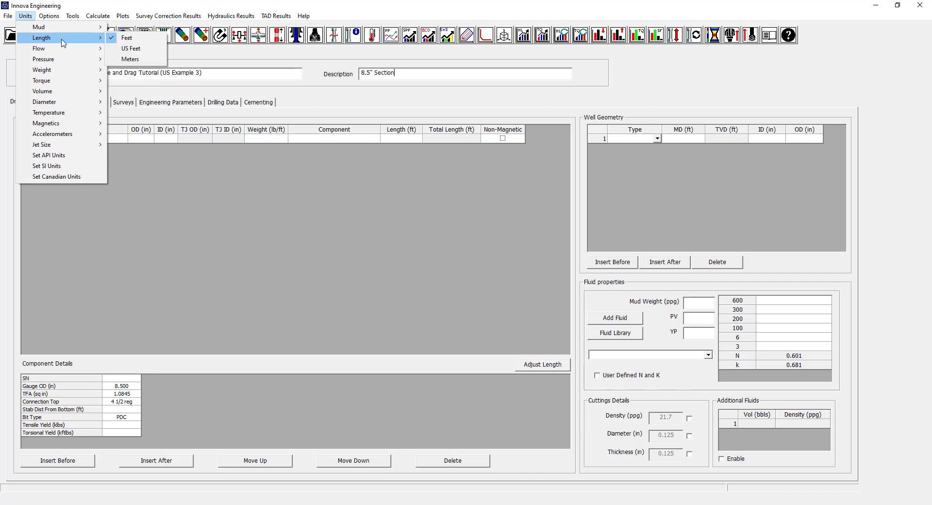
left_click(137, 53)
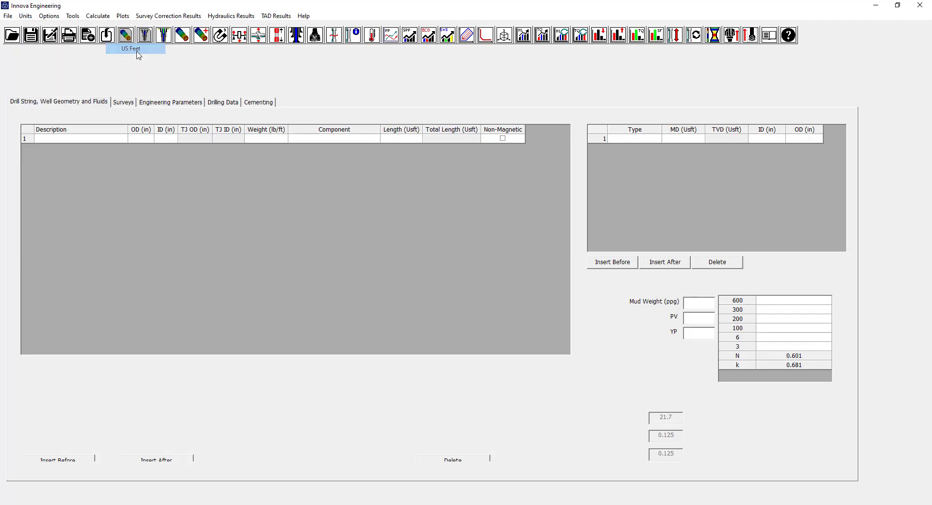
Save the project to the Desktop as "Torque and Drag Example".
left_click(9, 17)
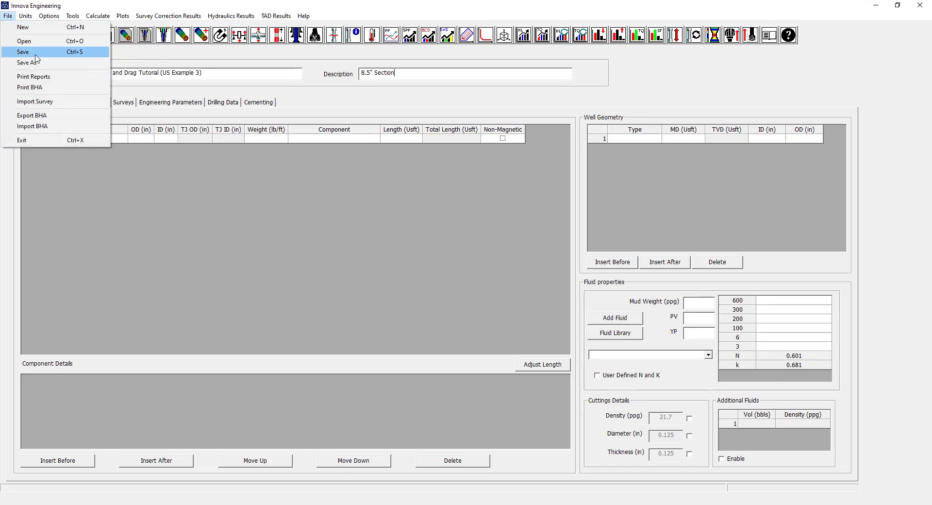
left_click(33, 63)
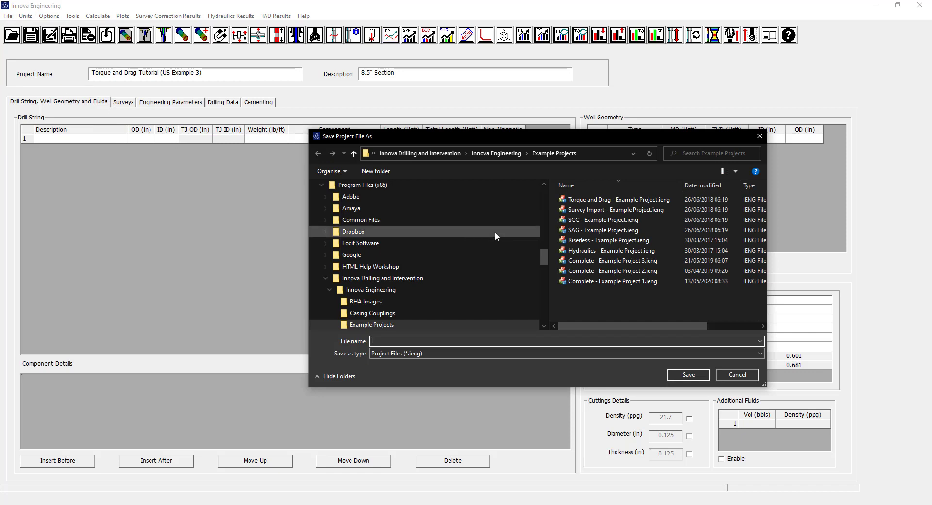
scroll(402, 192, "up", 5)
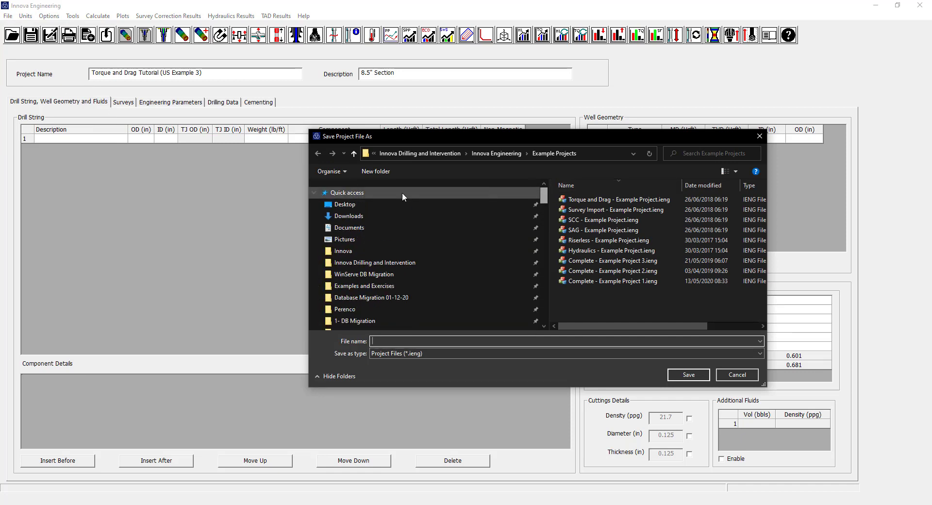
left_click(359, 200)
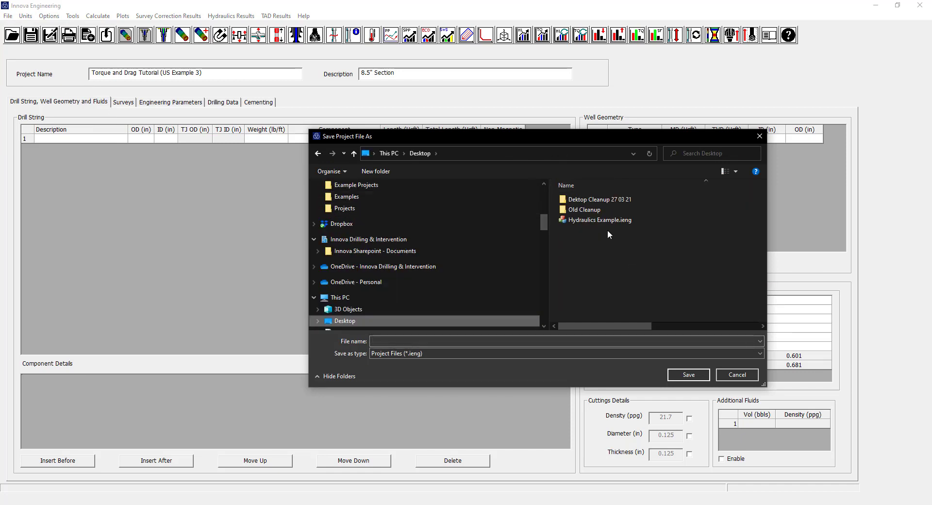
left_click(443, 340)
type("Torque and Drag Example")
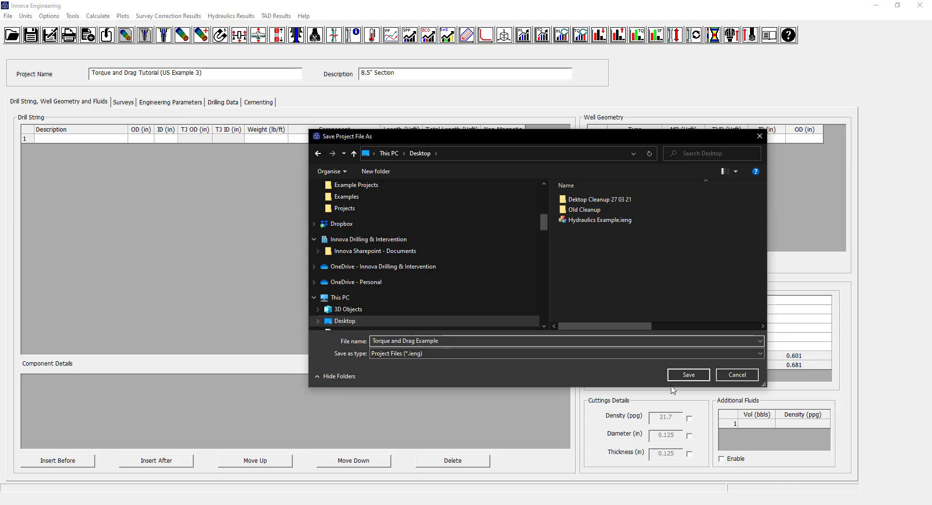
left_click(687, 375)
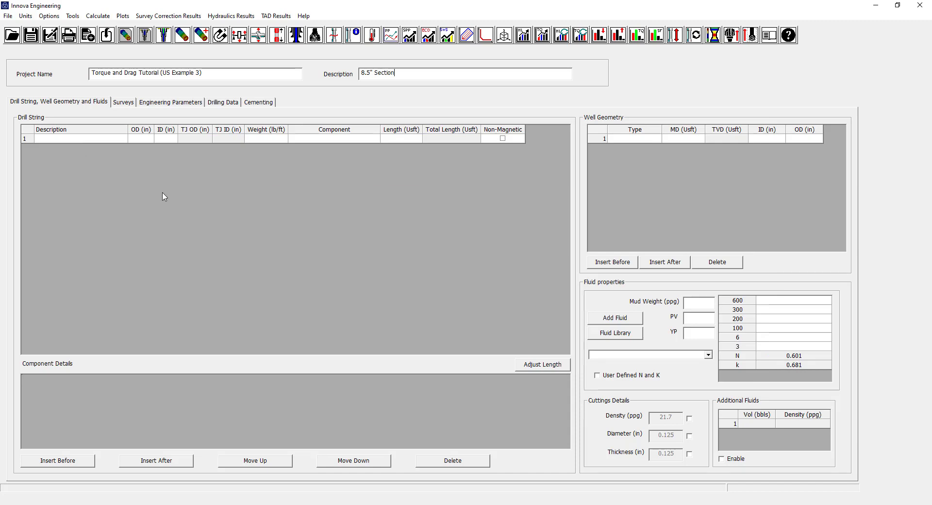
Set the component type of the first drill string row to Bit.
left_click(374, 140)
left_click(375, 139)
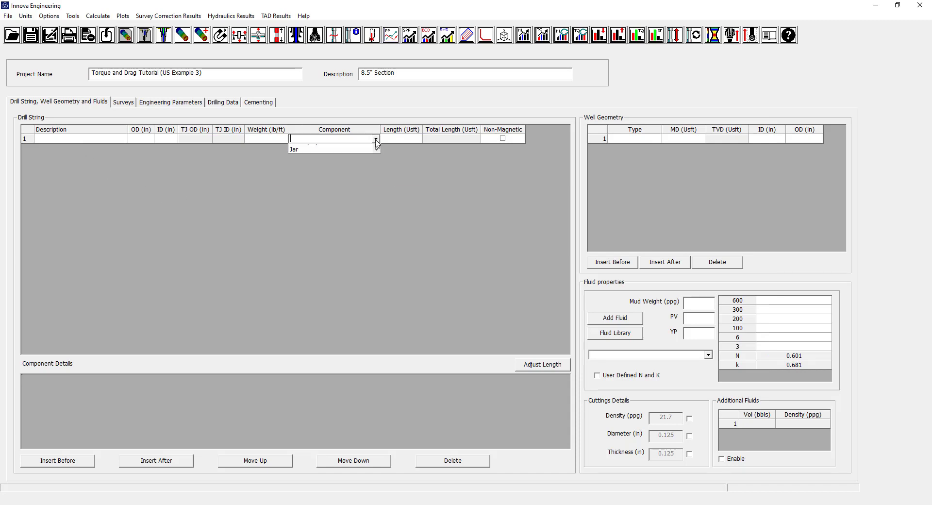
left_click(330, 151)
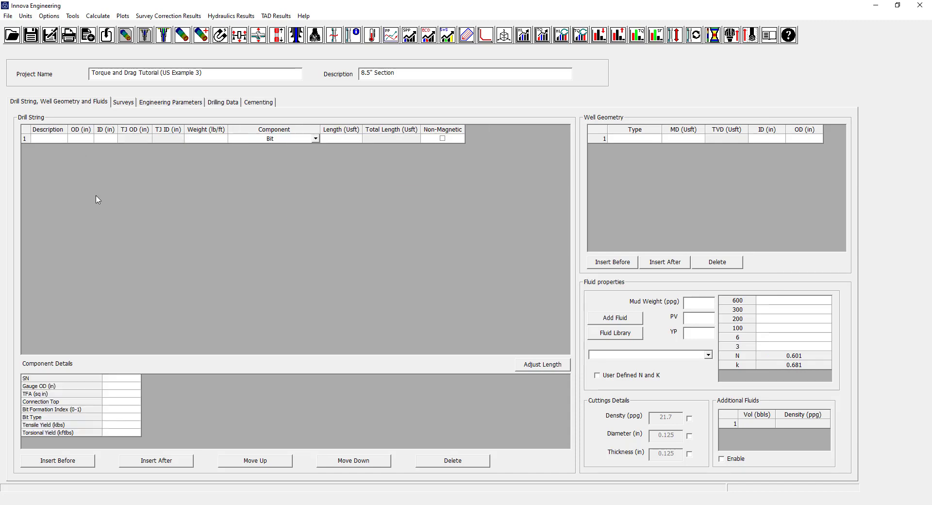
Insert the 8-1/2 PDC Bit with 2.283 in ID into the drill string from the component catalog, filtered to 8.500 in OD.
right_click(84, 141)
left_click(129, 203)
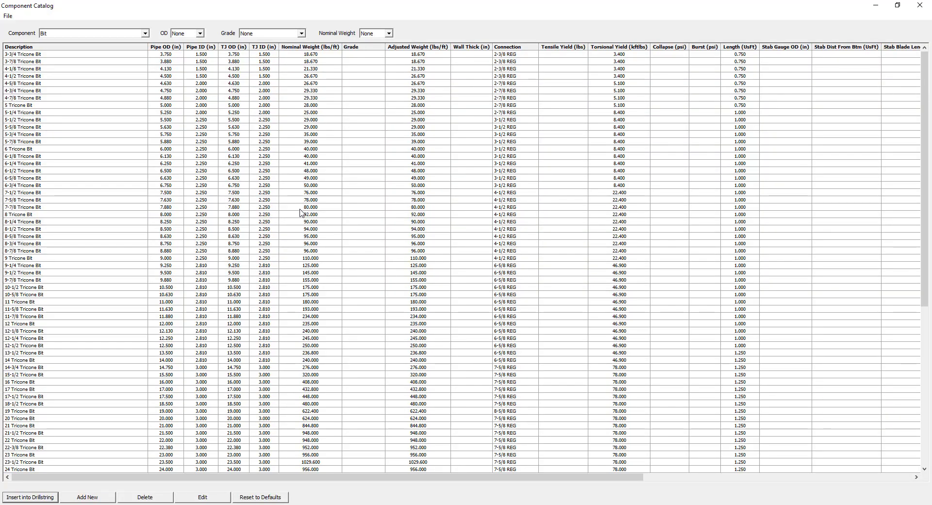
left_click(202, 34)
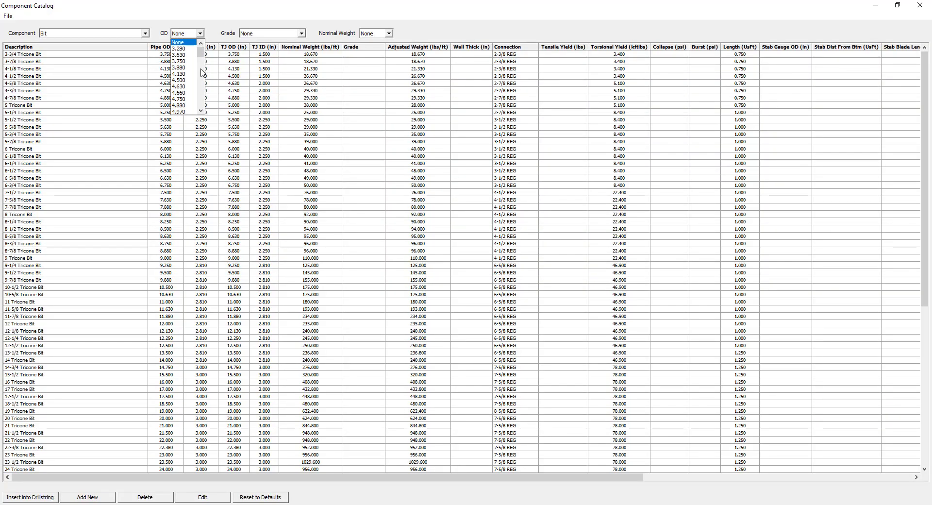
left_click_drag(203, 59, 202, 95)
scroll(199, 83, "up", 3)
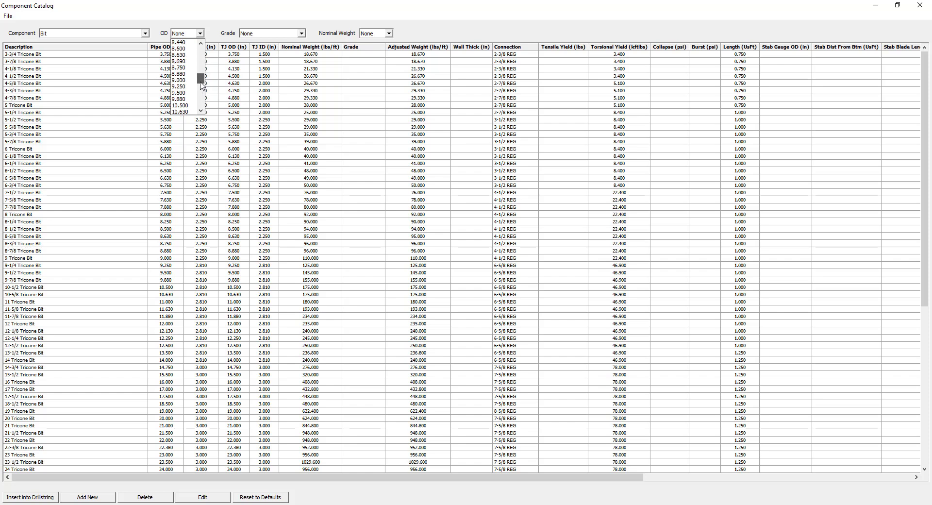
left_click(179, 48)
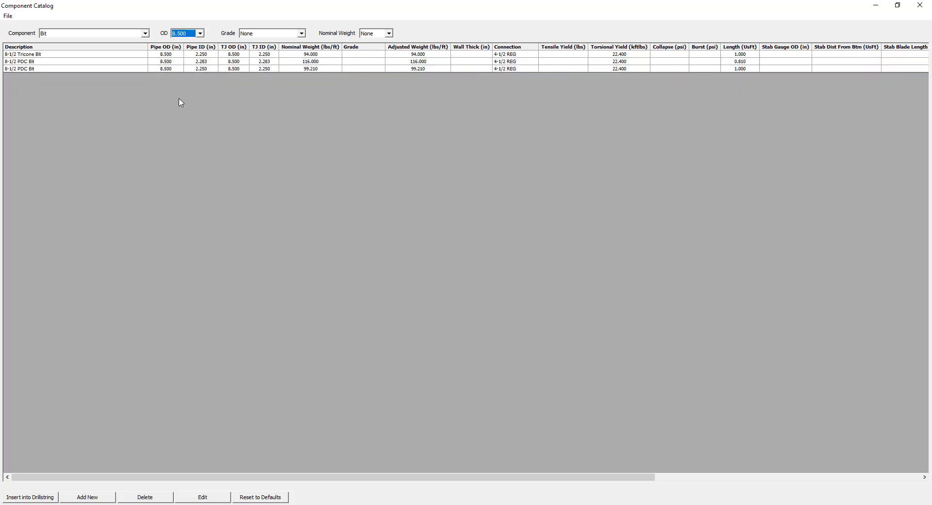
left_click(70, 62)
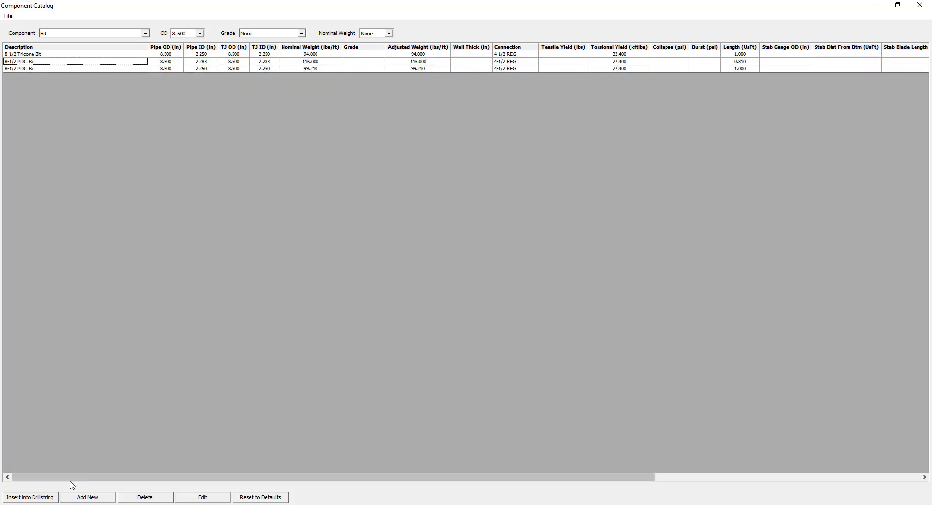
left_click(48, 497)
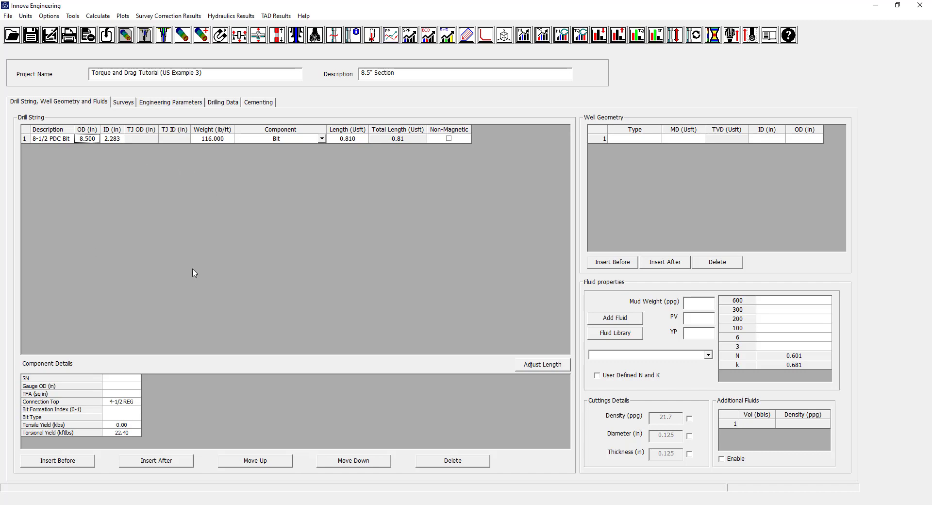
Open the example project "Complete - Example Project 3.ieng" without saving the current project.
left_click(8, 16)
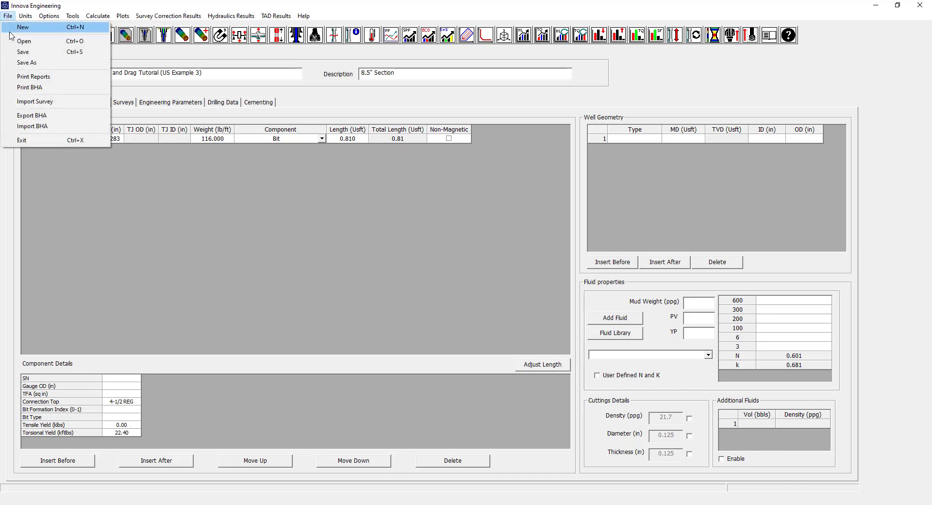
left_click(32, 44)
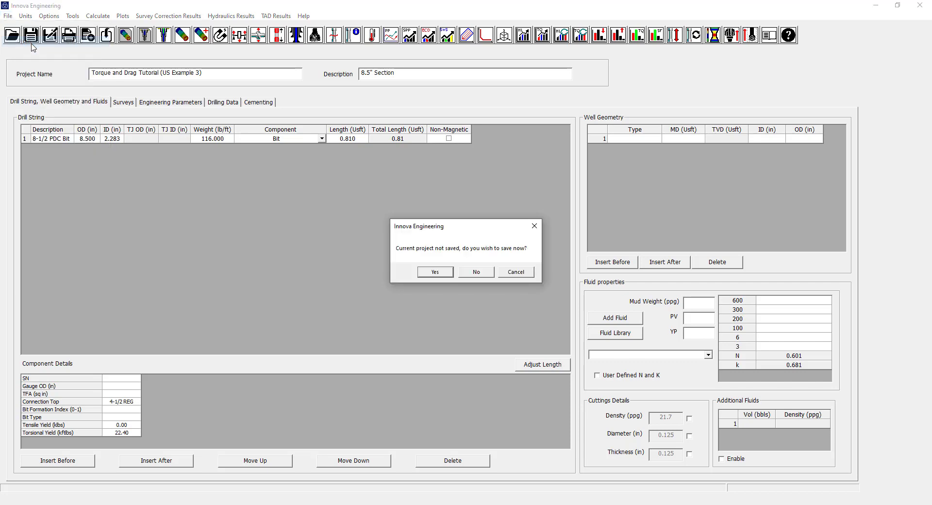
left_click(483, 273)
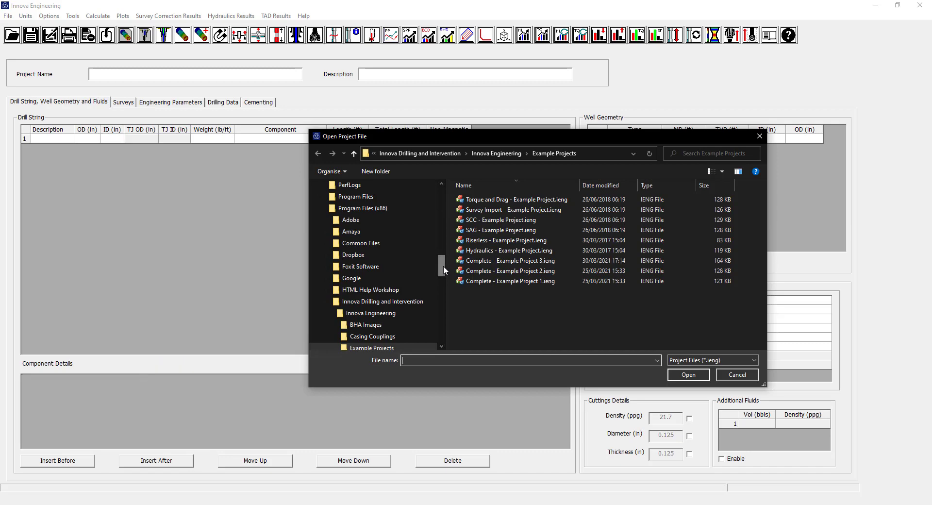
left_click(524, 261)
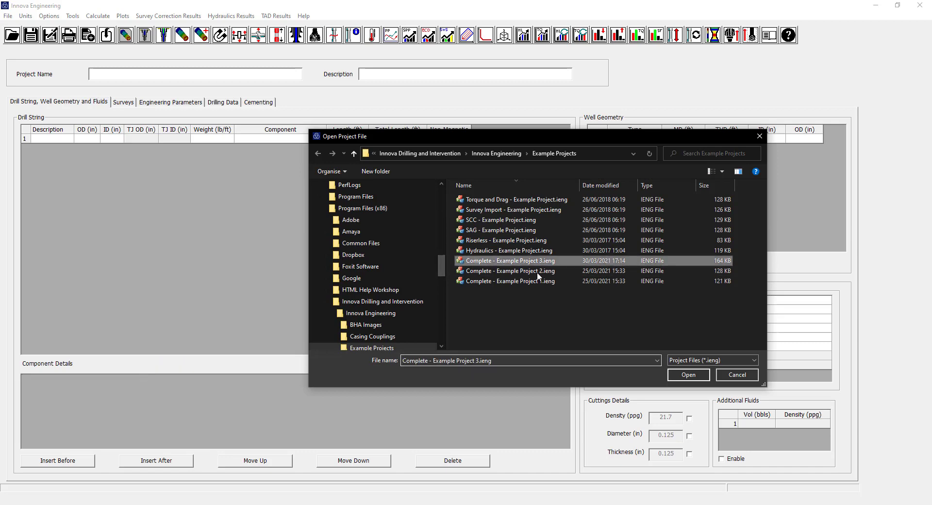
left_click(691, 377)
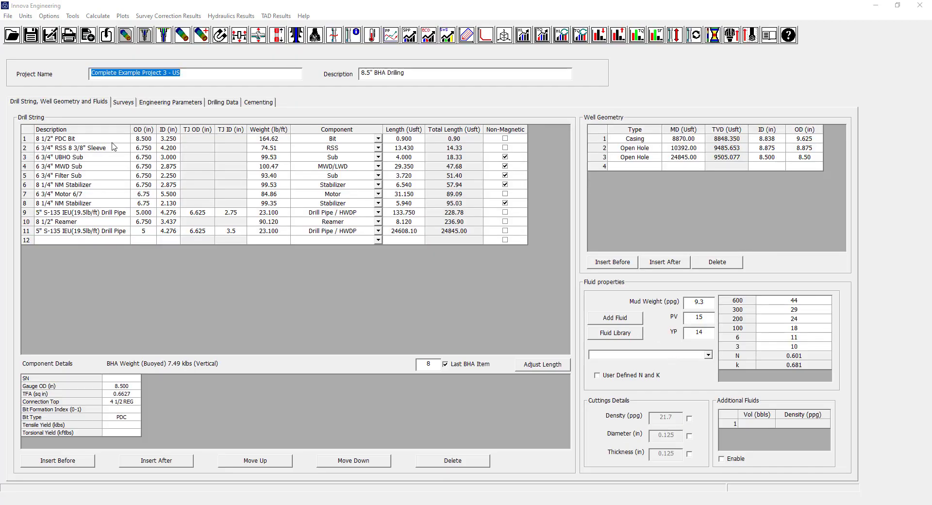
Export the BHA to the Desktop as "Example Project 3 BHA.BHA", replacing the existing file.
left_click(8, 16)
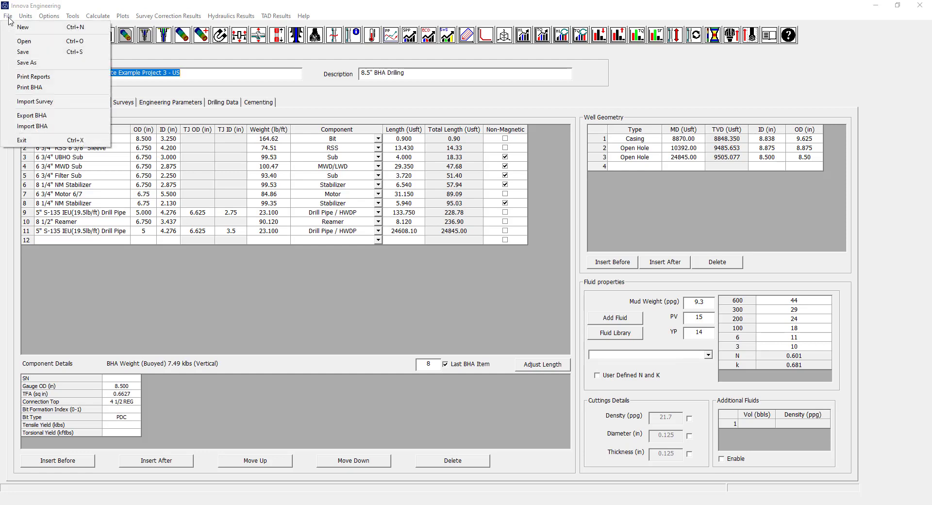
left_click(32, 115)
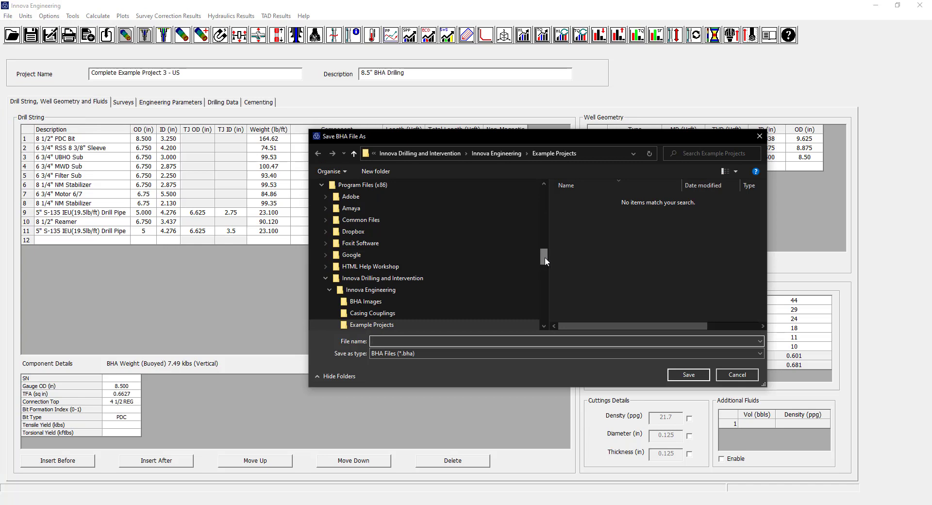
left_click_drag(544, 242, 546, 198)
left_click(381, 202)
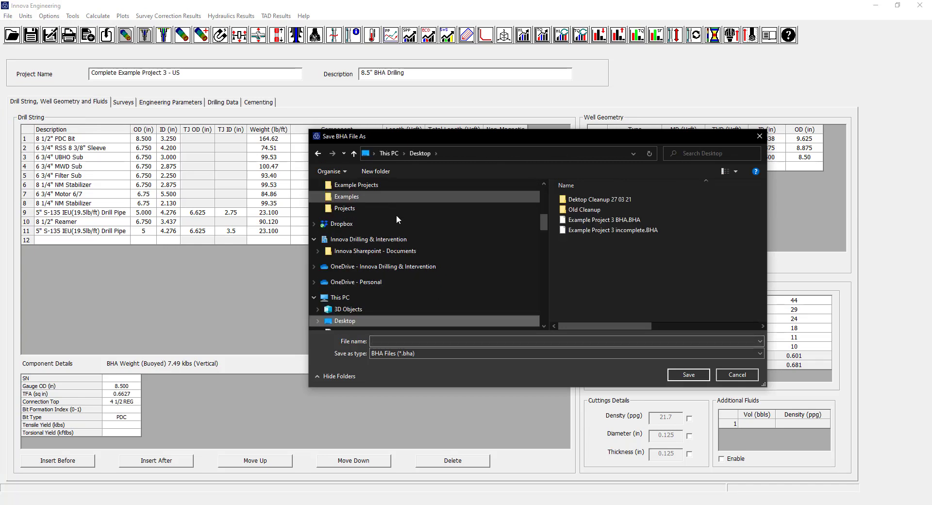
left_click(600, 221)
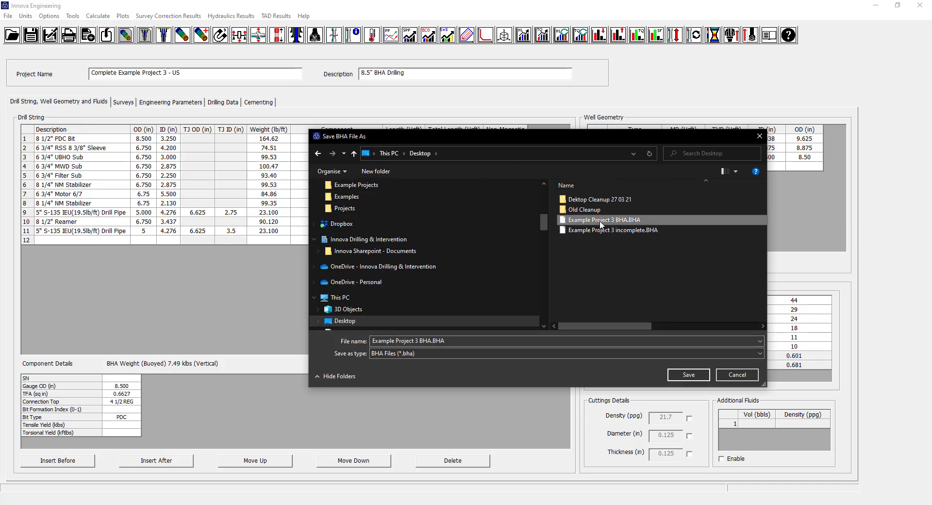
left_click(693, 375)
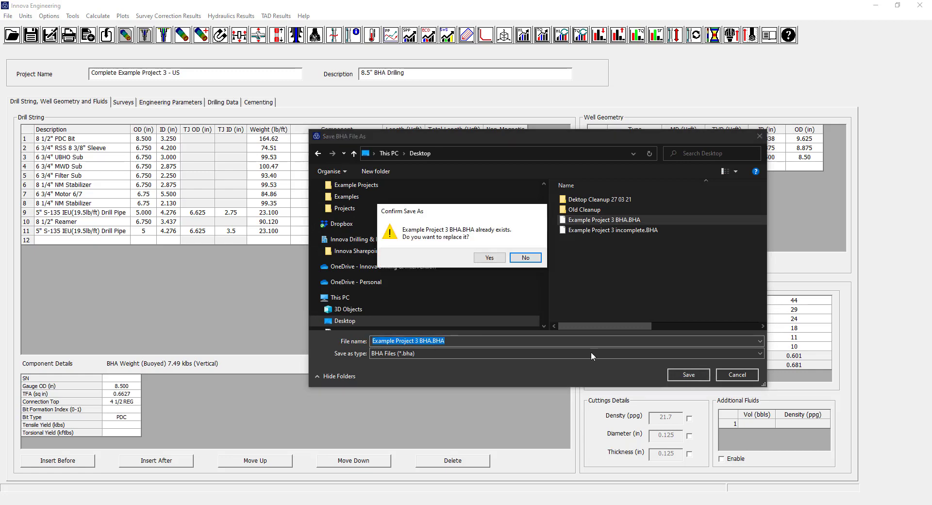
left_click(497, 259)
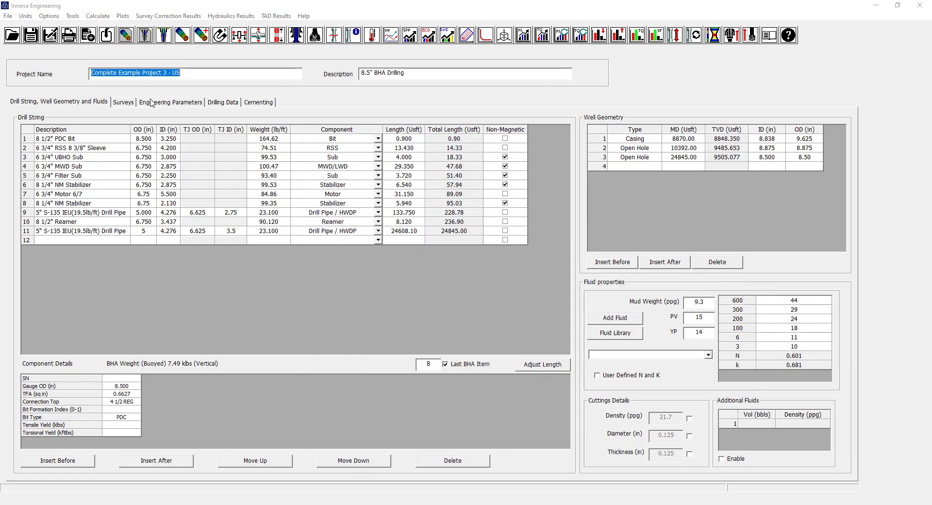
Reopen "Torque and Drag Example.ieng" from the Desktop without saving the open example project.
left_click(12, 35)
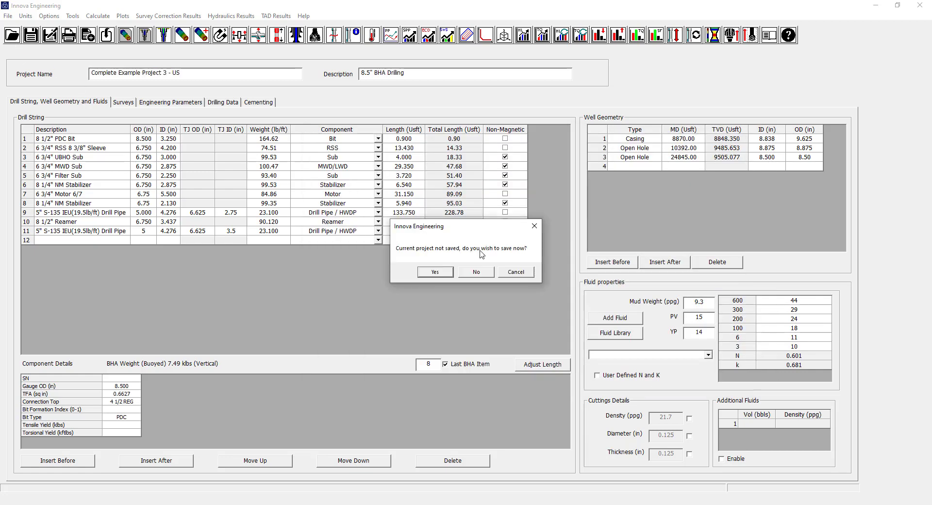
left_click(482, 276)
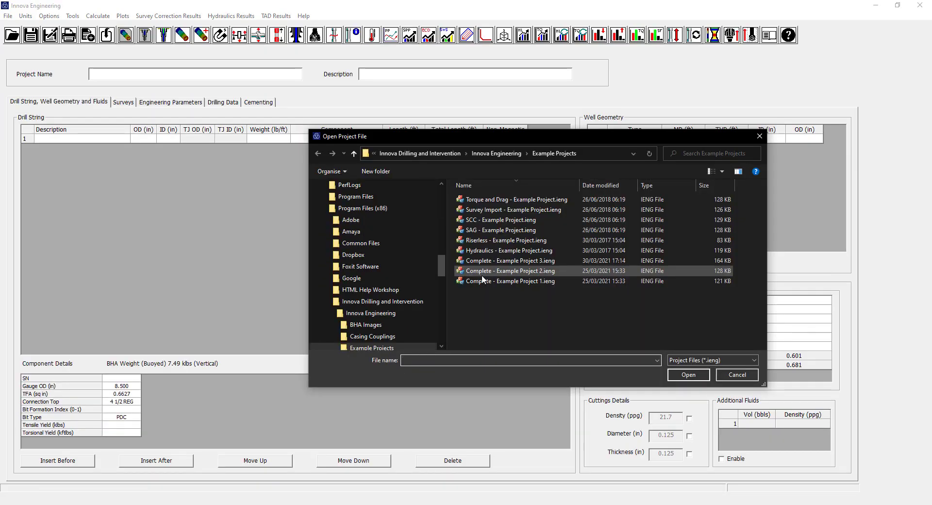
left_click_drag(442, 261, 431, 202)
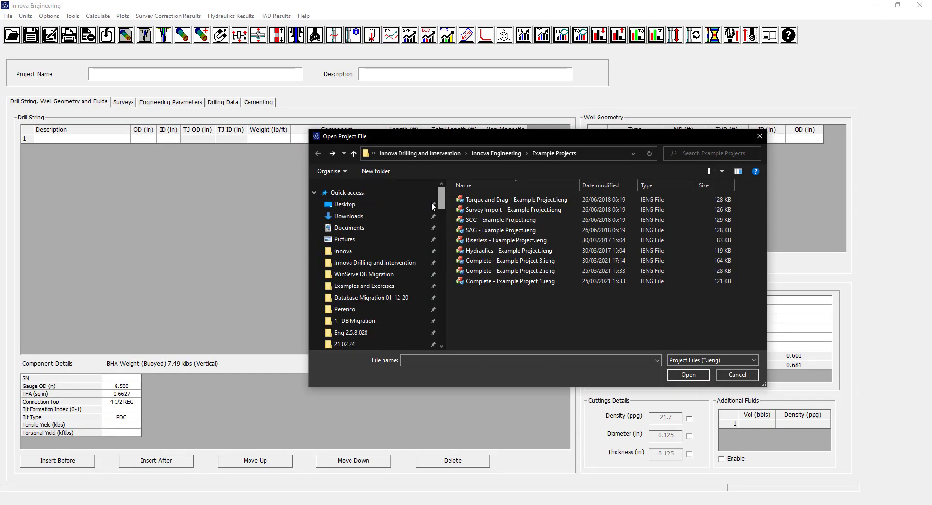
left_click(372, 203)
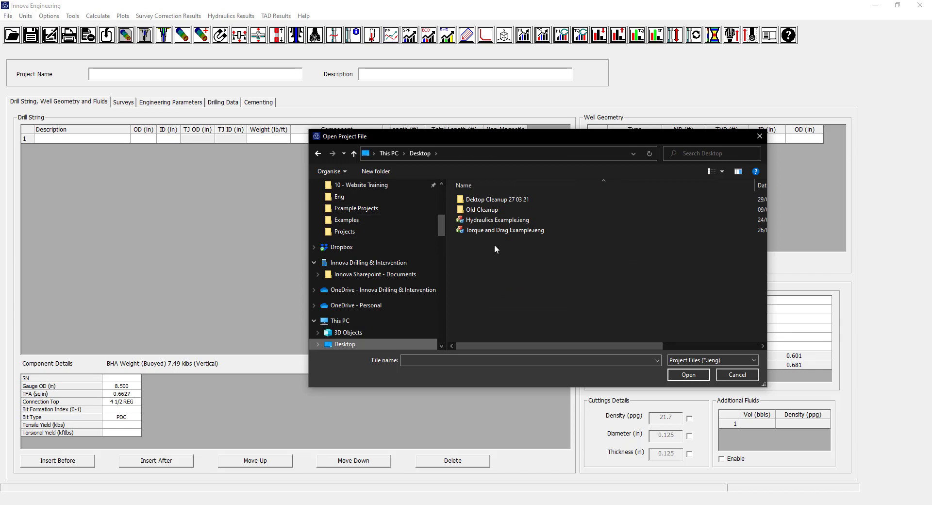
left_click(496, 230)
left_click(707, 378)
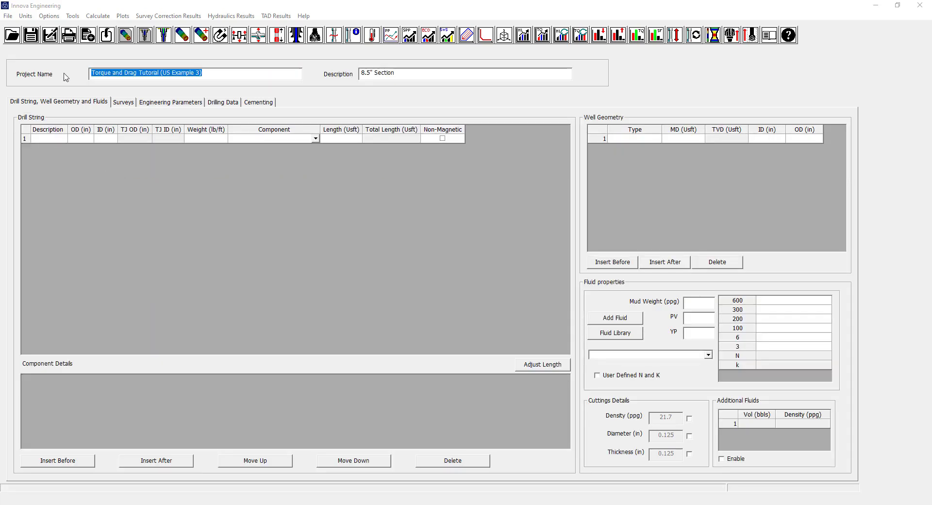
Import the BHA file "Example Project 3 BHA.BHA" from the Desktop into the project.
left_click(8, 17)
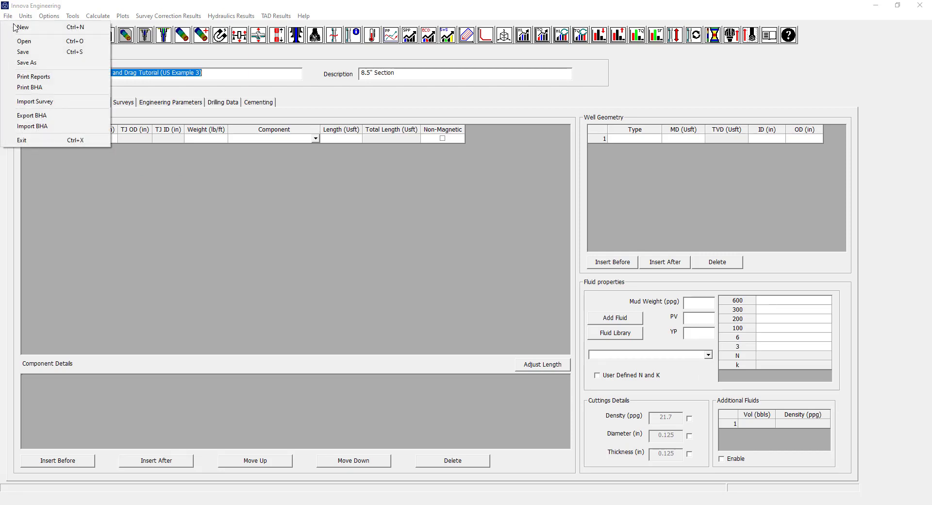
left_click(41, 127)
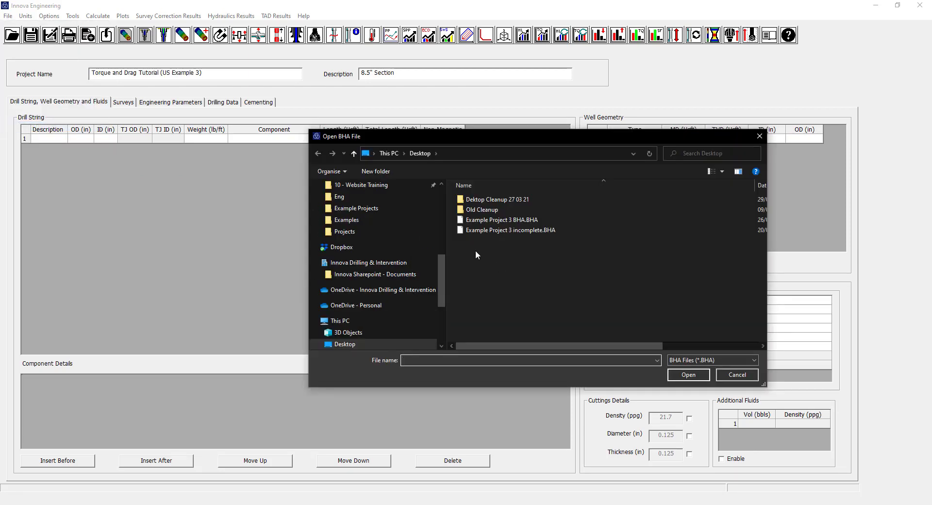
left_click(529, 222)
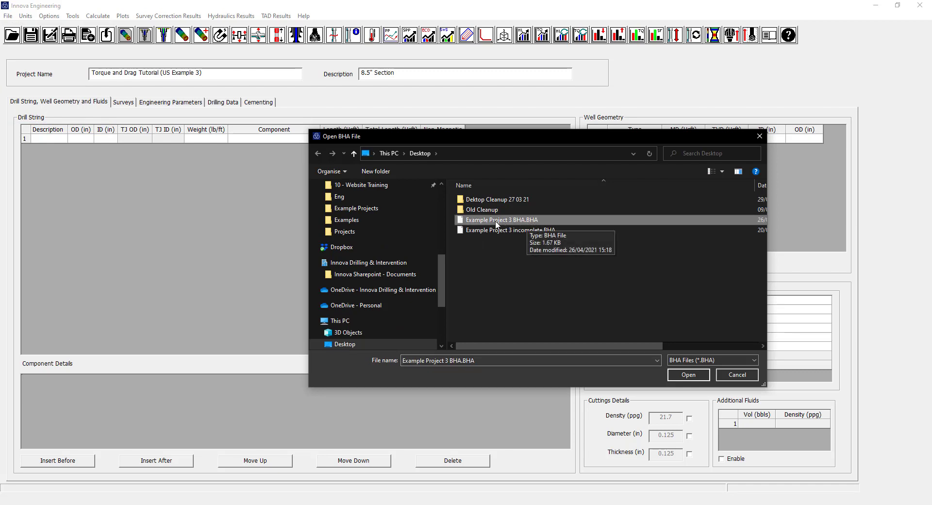
left_click(688, 375)
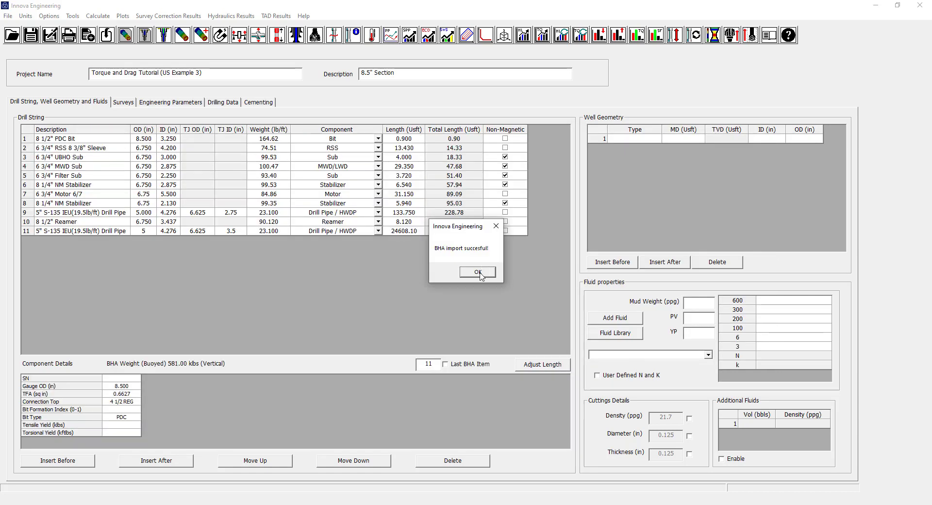
left_click(478, 273)
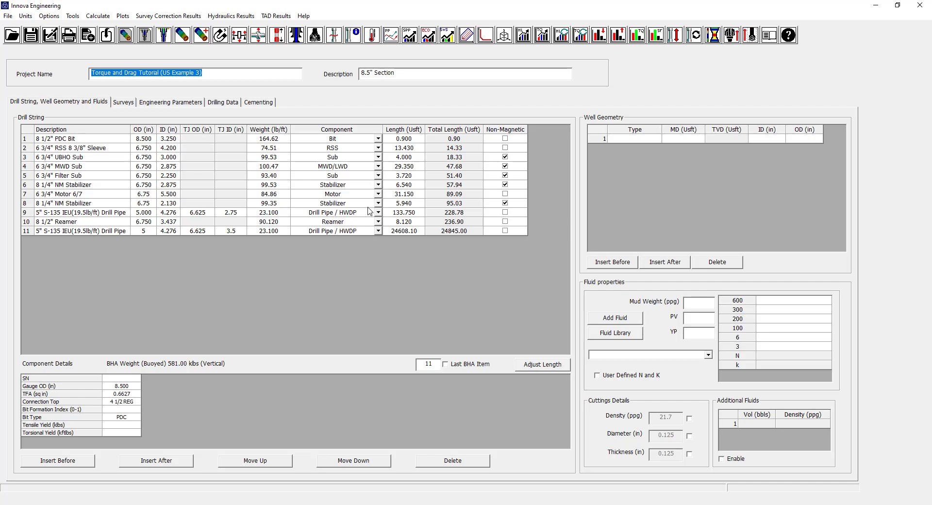
Inspect the component details of the 6 3/4" UBHO Sub, the drill pipe in row 11 and the 8 1/2" Reamer.
left_click(69, 157)
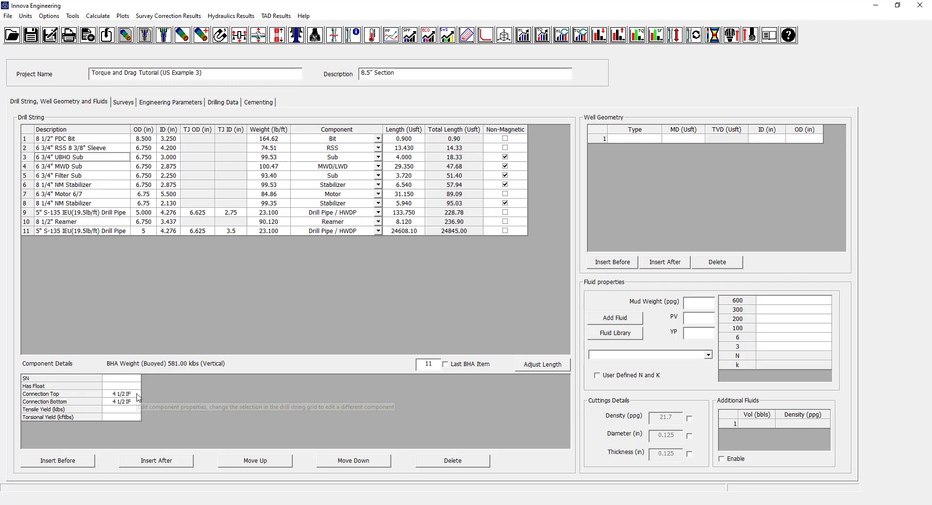
left_click(362, 231)
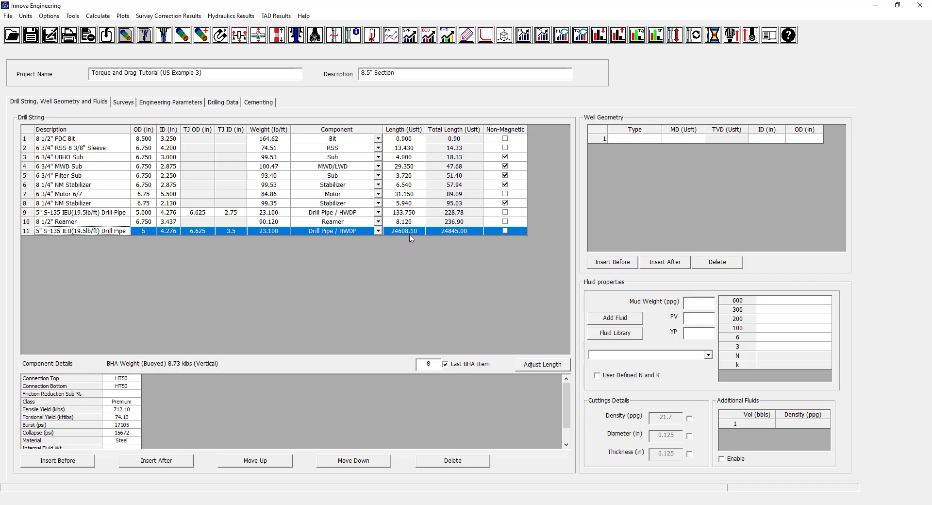
left_click(26, 223)
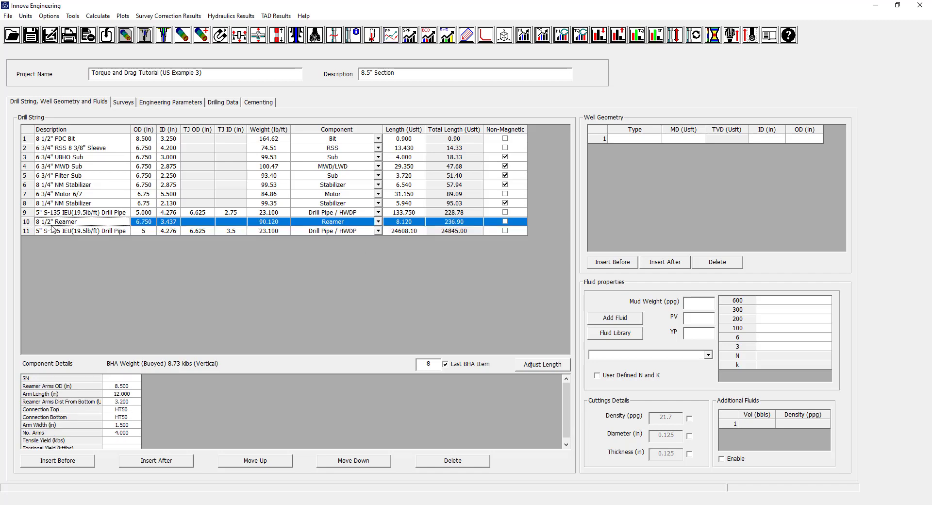
Set the length of the drill pipe in row 11 to 31.6 Usft.
left_click(412, 231)
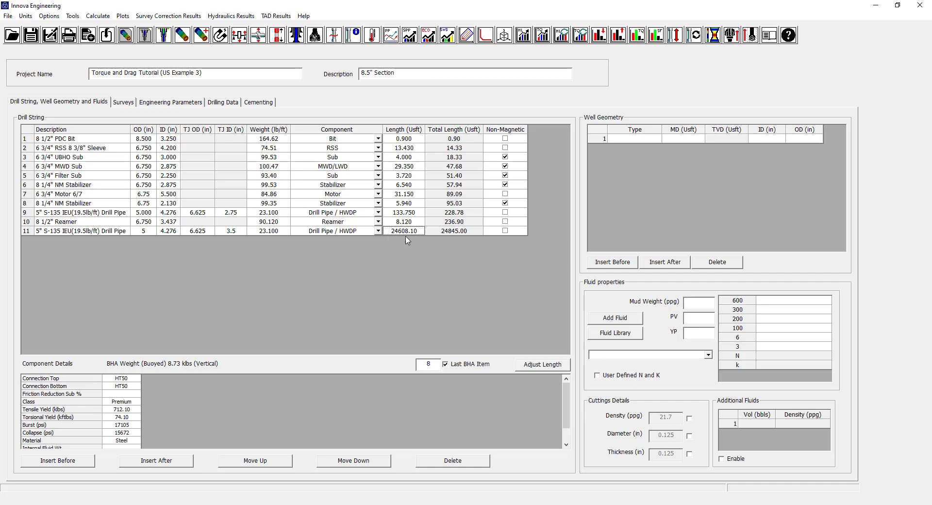
double_click(419, 234)
left_click_drag(420, 233, 383, 234)
type("31.6")
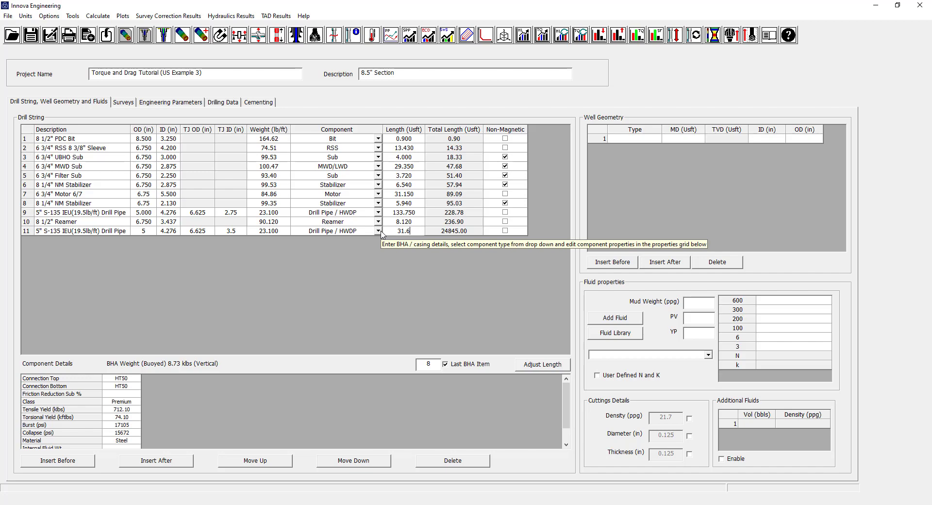
key("Return")
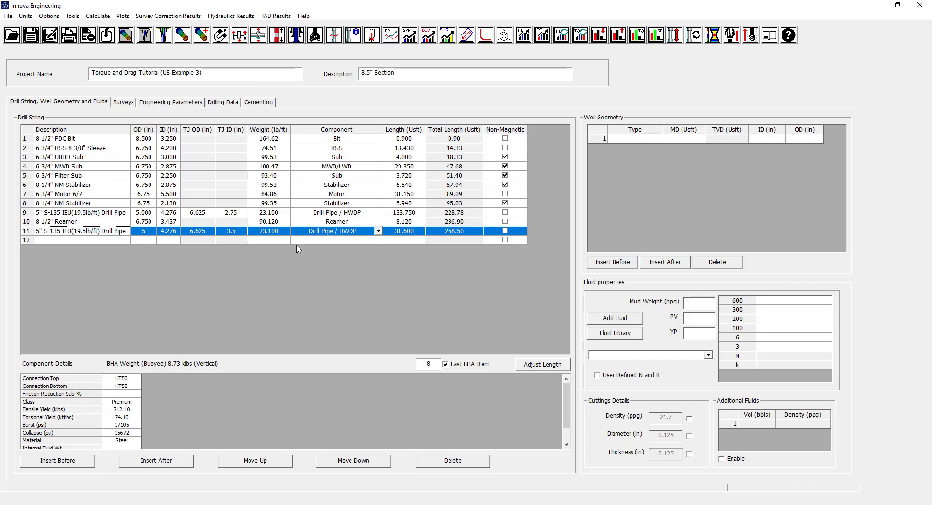
Review the component details of the drill pipe in row 11 and the 6 3/4" Motor 6/7.
left_click(90, 269)
left_click(24, 232)
left_click(400, 233)
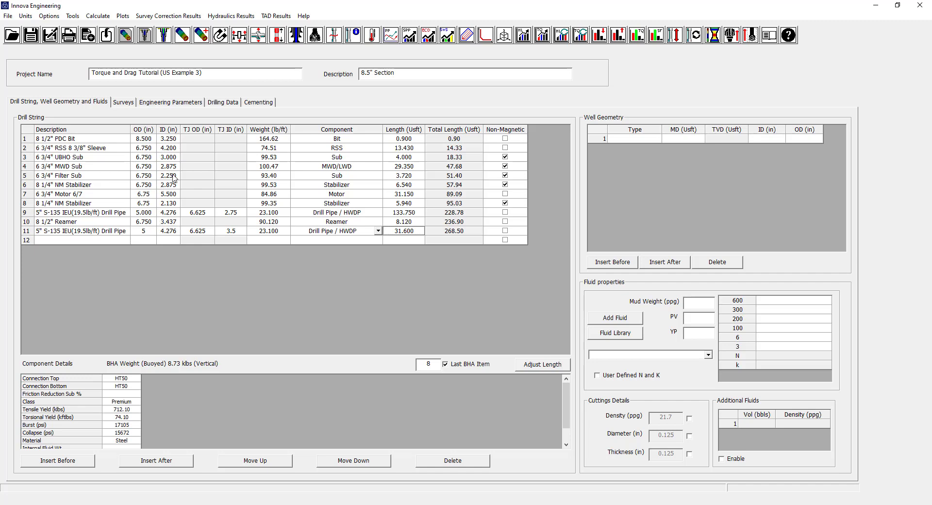
left_click(172, 196)
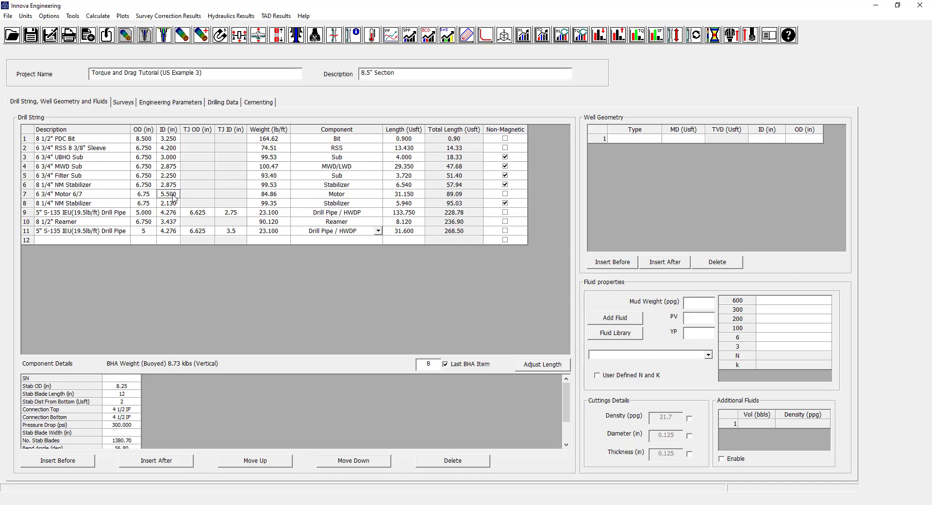
Review the component details of the row 6 NM Stabilizer, the Filter, MWD and UBHO Subs, and the 6 3/4" RSS 8 3/8" Sleeve.
left_click(149, 187)
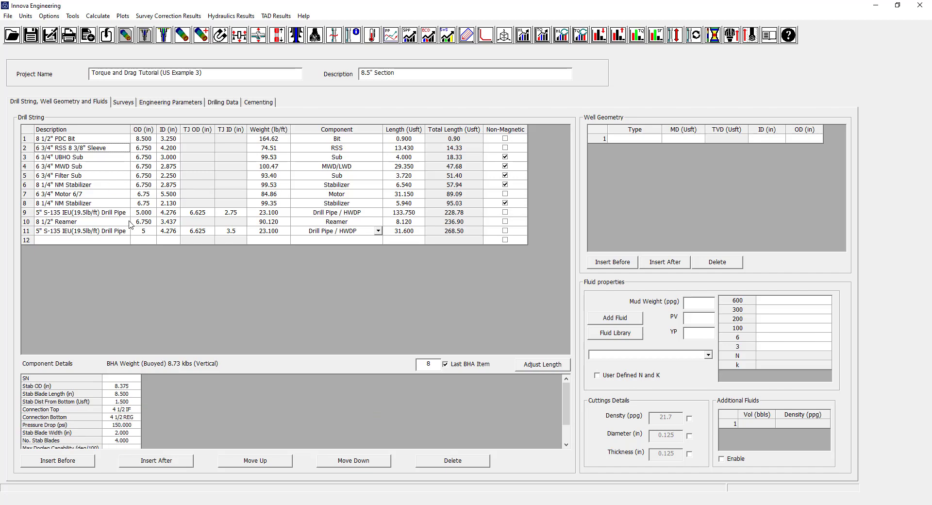
left_click(104, 187)
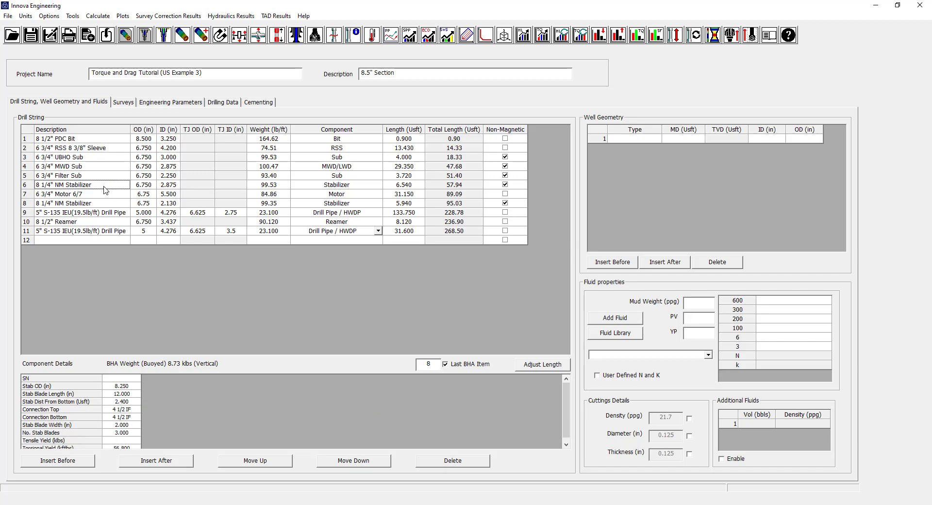
left_click(104, 177)
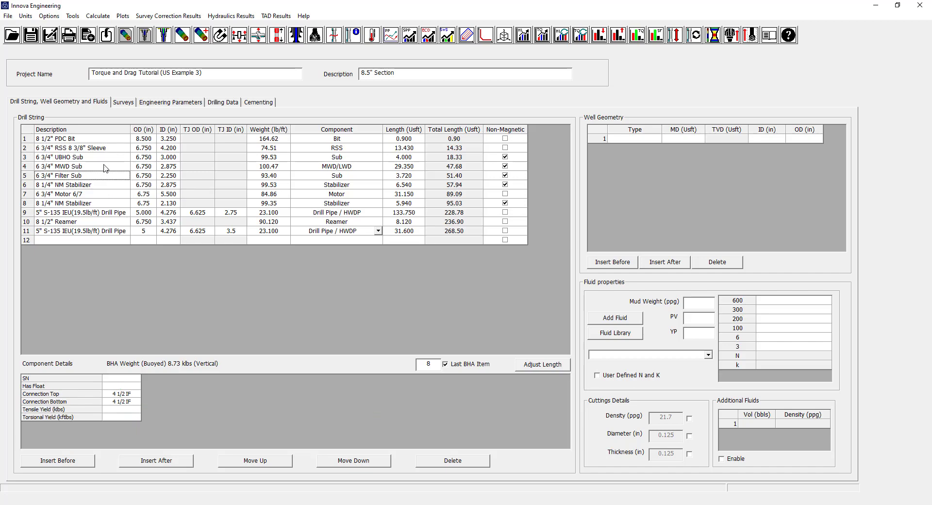
left_click(104, 167)
left_click(104, 157)
left_click(104, 147)
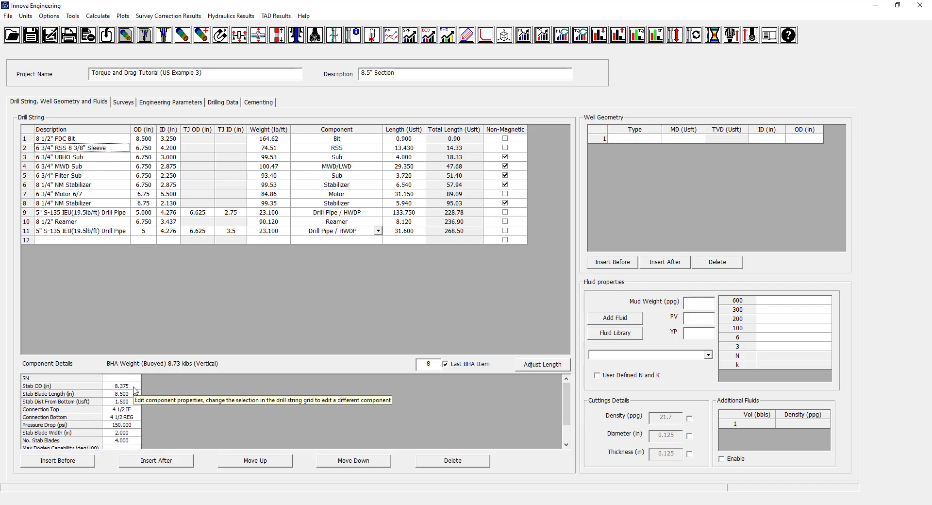
scroll(136, 390, "down", 2)
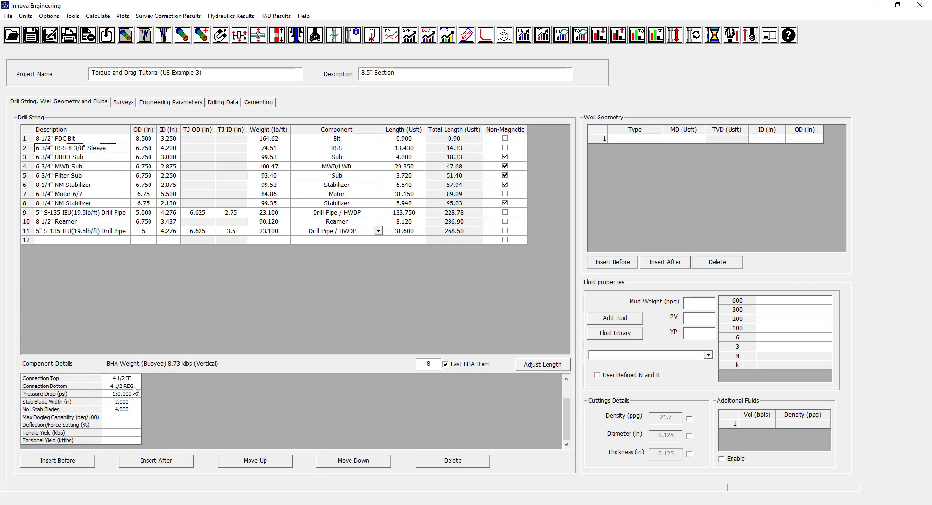
scroll(135, 389, "up", 2)
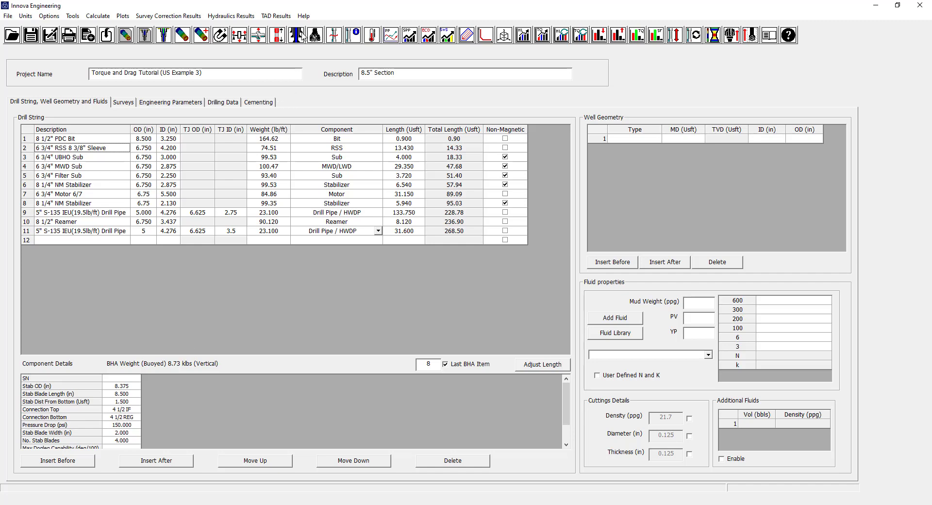
Open the help topic "Appendix E - Drill String Component Details" in a maximized help window.
left_click(304, 16)
left_click(315, 27)
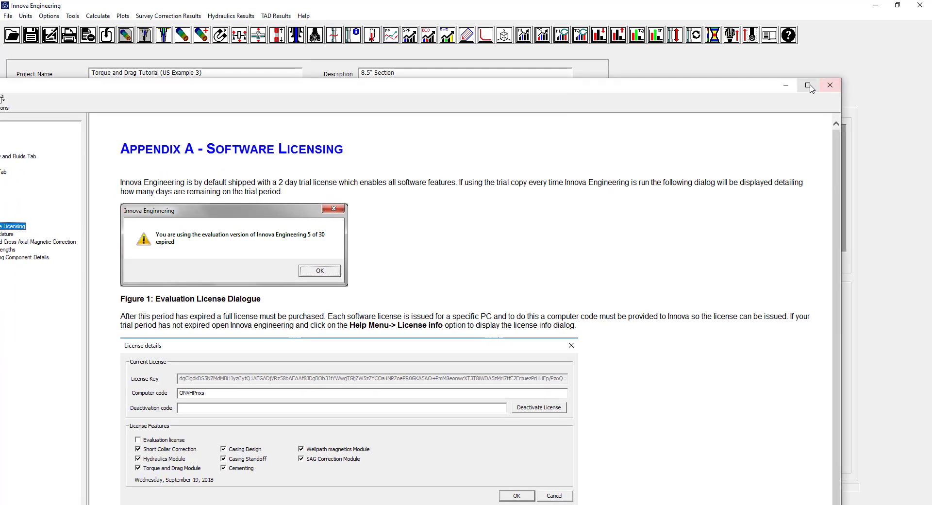
left_click(809, 86)
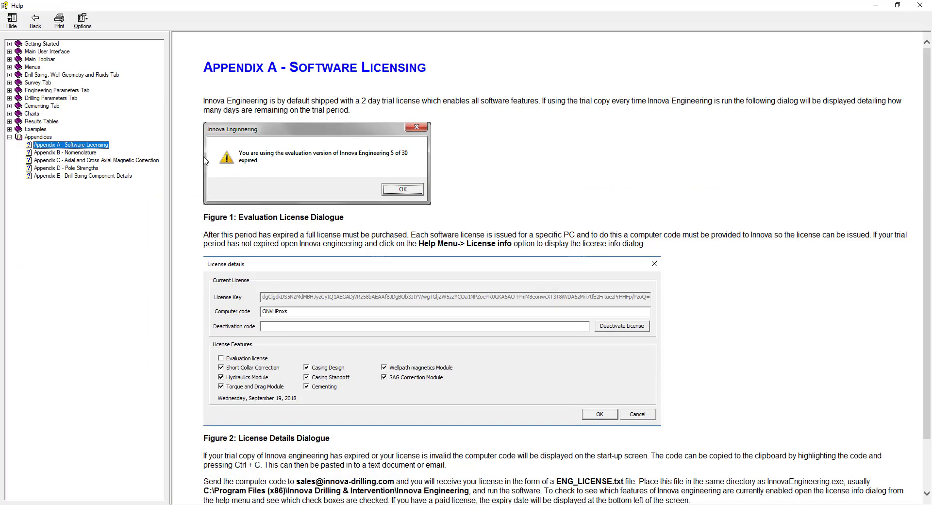
left_click(54, 176)
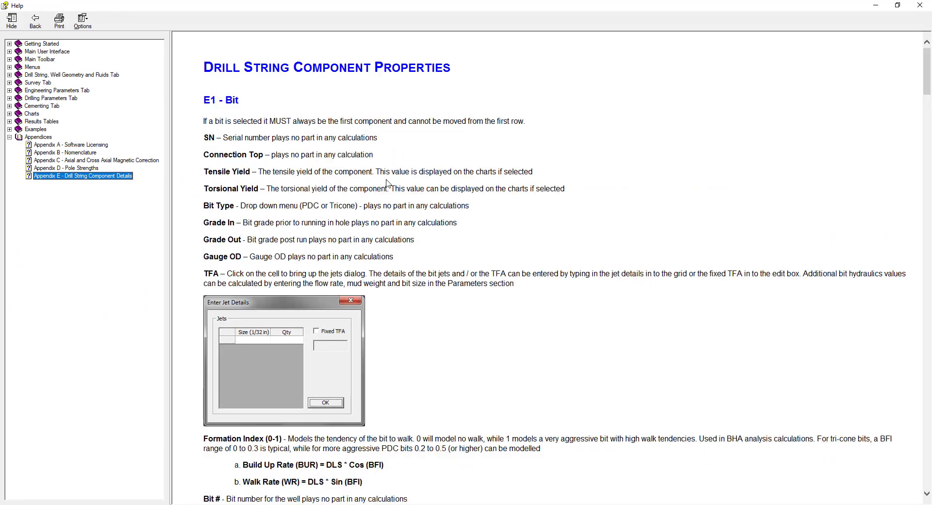
Read the help descriptions of the component properties from Bit through MWD / LWD to Motor, and close the help.
scroll(507, 225, "down", 3)
scroll(506, 225, "down", 12)
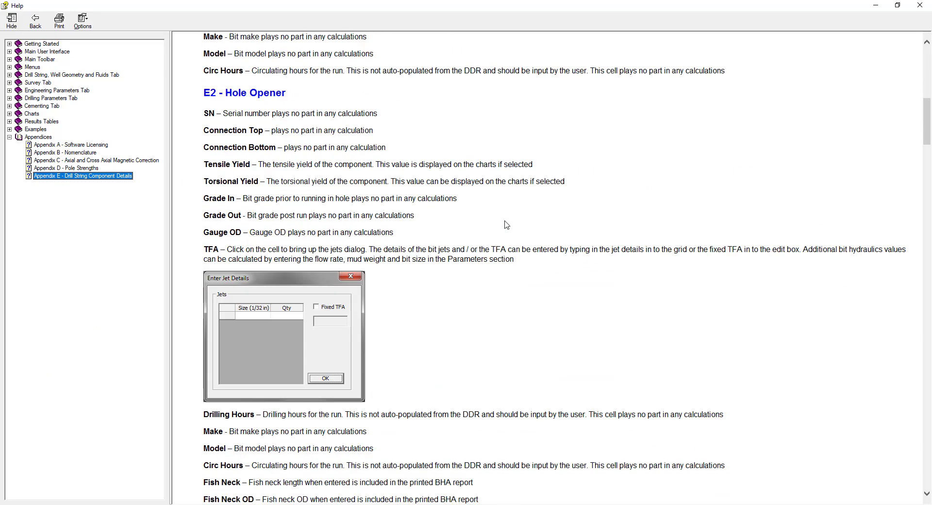
scroll(507, 225, "down", 20)
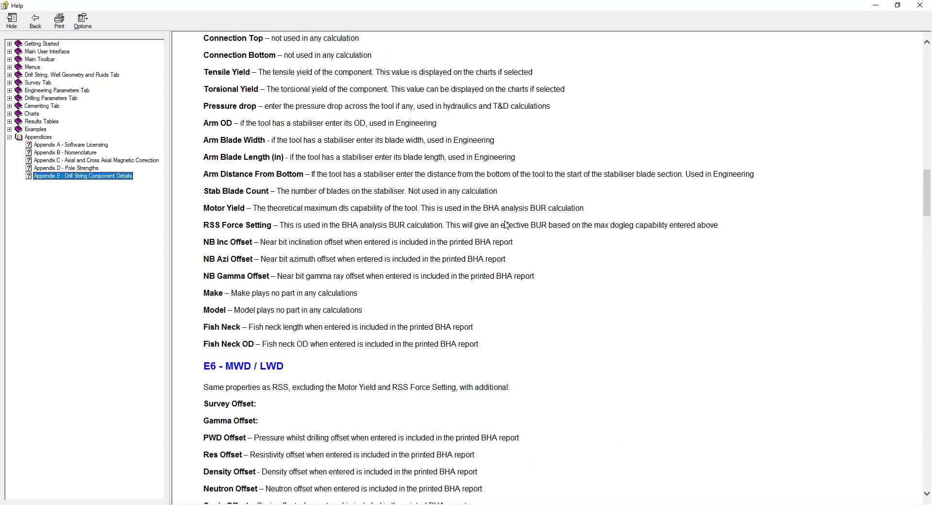
scroll(507, 225, "down", 6)
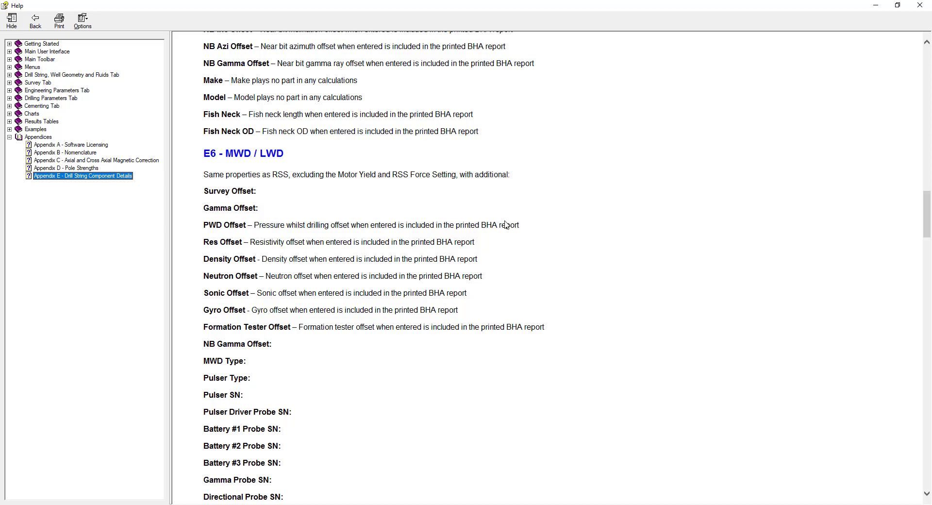
scroll(506, 225, "down", 6)
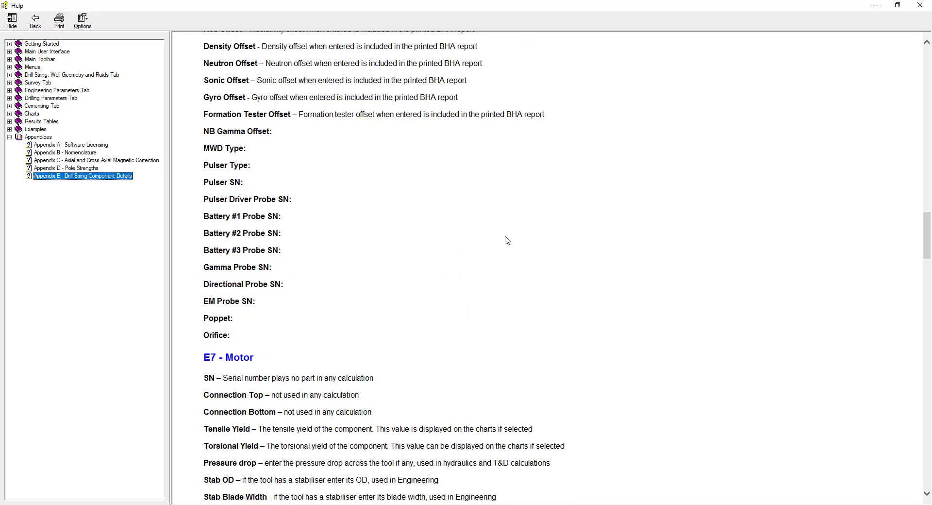
scroll(507, 239, "down", 8)
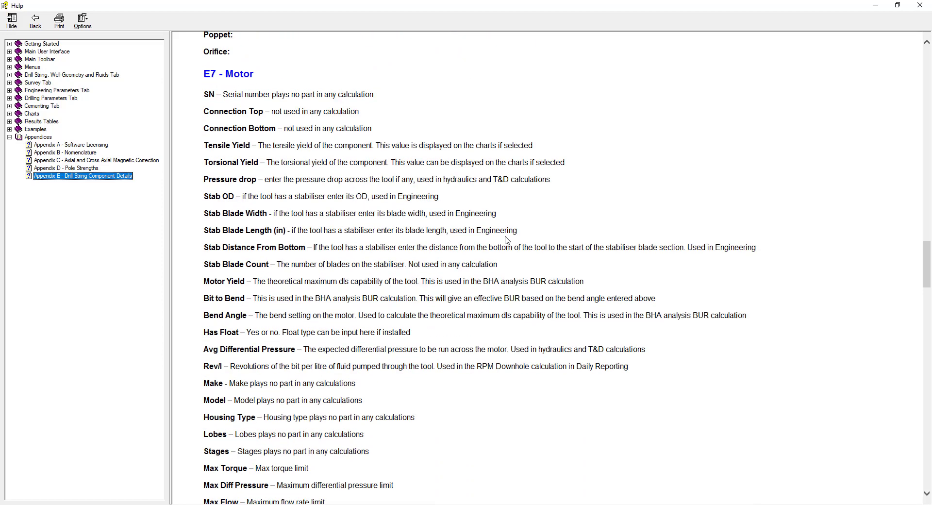
scroll(507, 239, "up", 12)
scroll(514, 294, "down", 10)
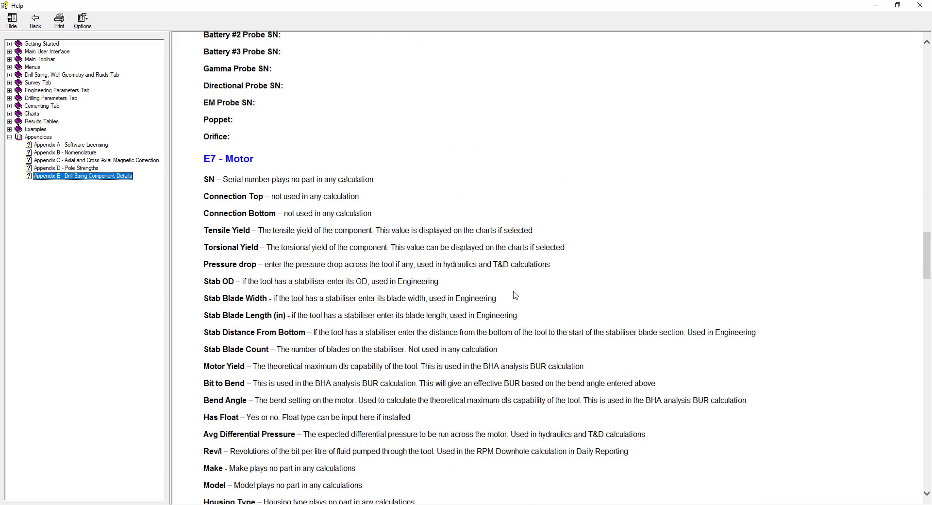
scroll(515, 295, "down", 6)
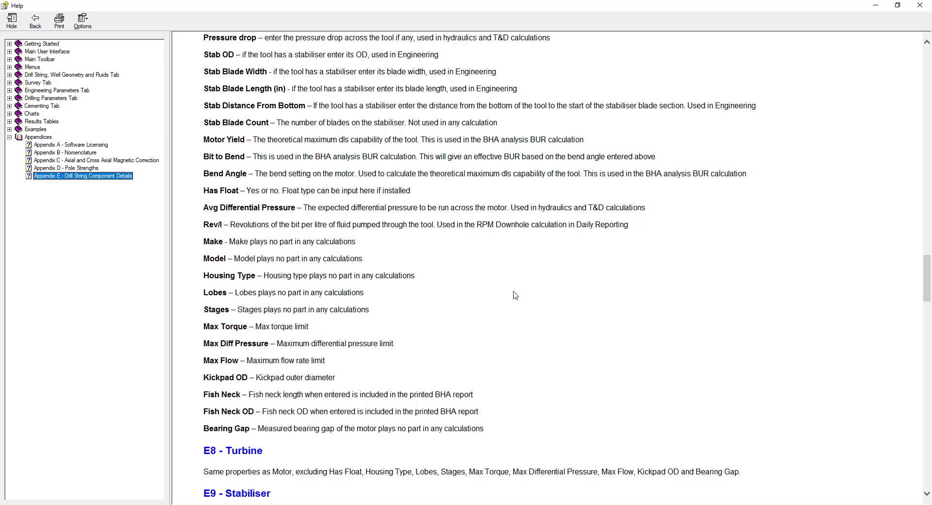
left_click(920, 5)
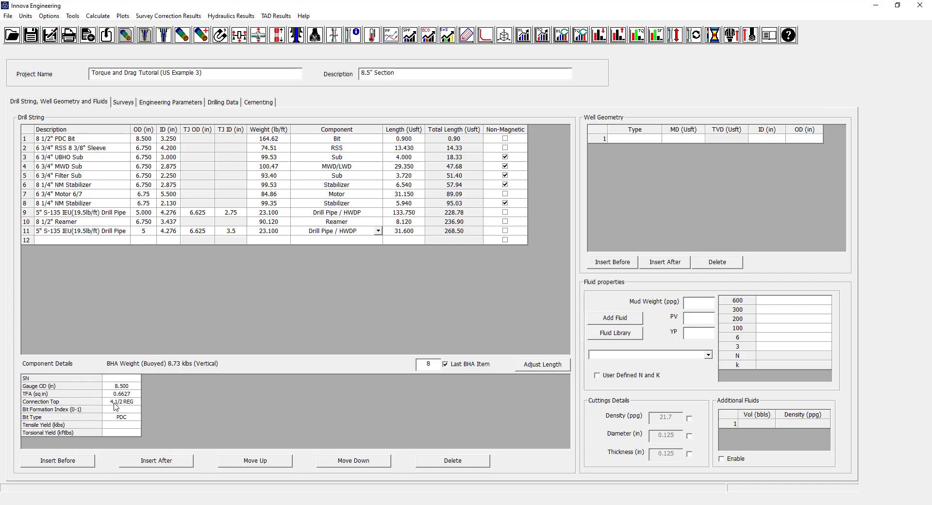
Enable Fixed TFA in the jet details of the 8 1/2" PDC Bit and accept the jet settings.
left_click(125, 395)
left_click(137, 395)
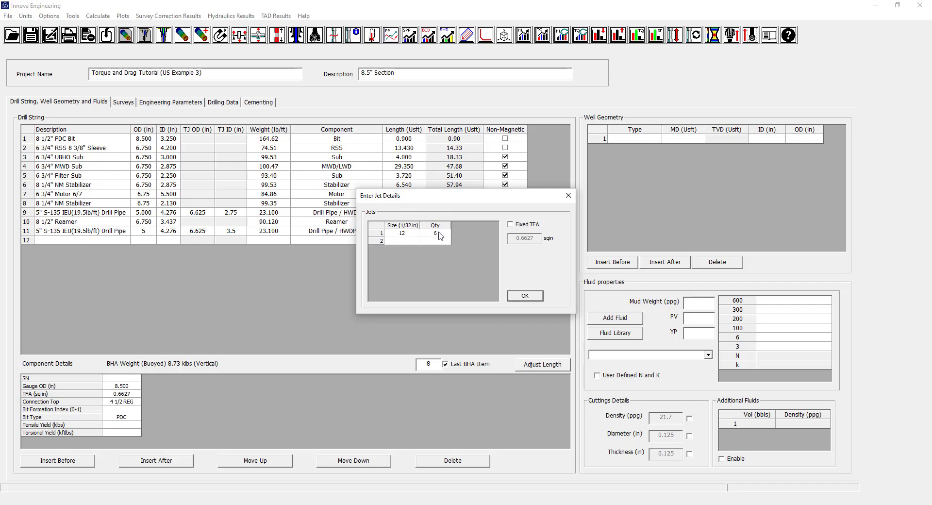
left_click(514, 227)
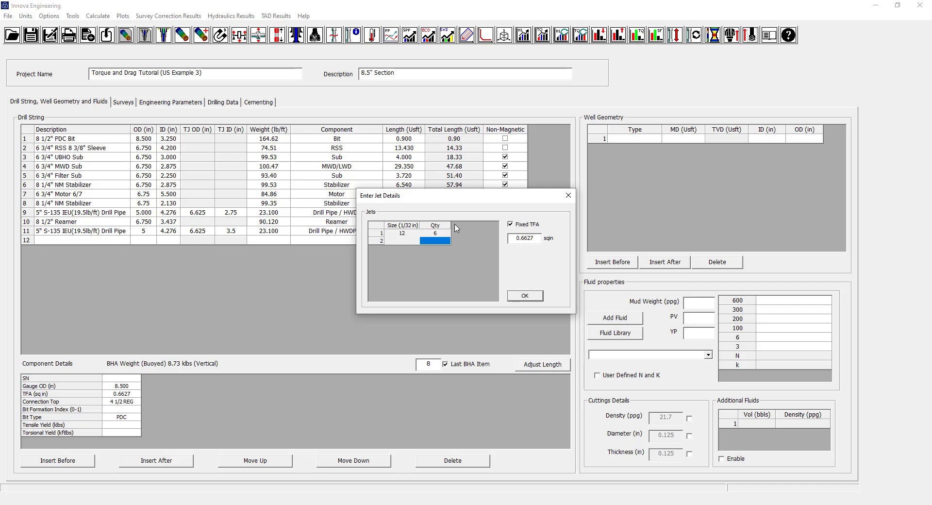
left_click(525, 296)
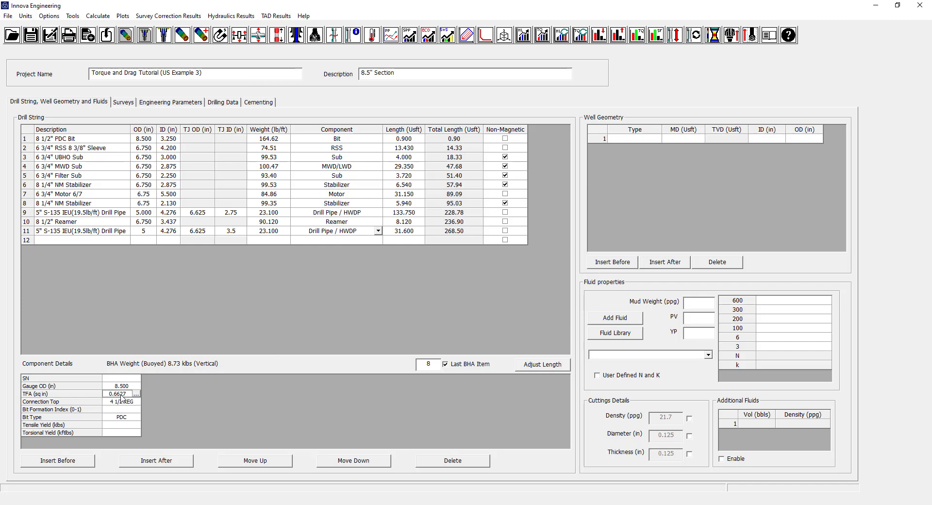
Check the pressure drop details of the RSS, the MWD Sub and the 6 3/4" Motor 6/7, plus the motor's differential pressure.
left_click(104, 150)
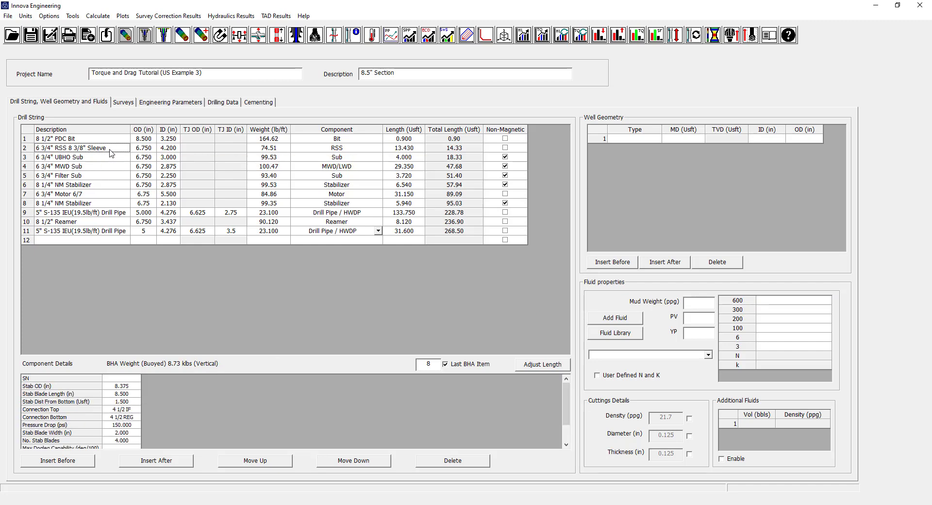
left_click(87, 168)
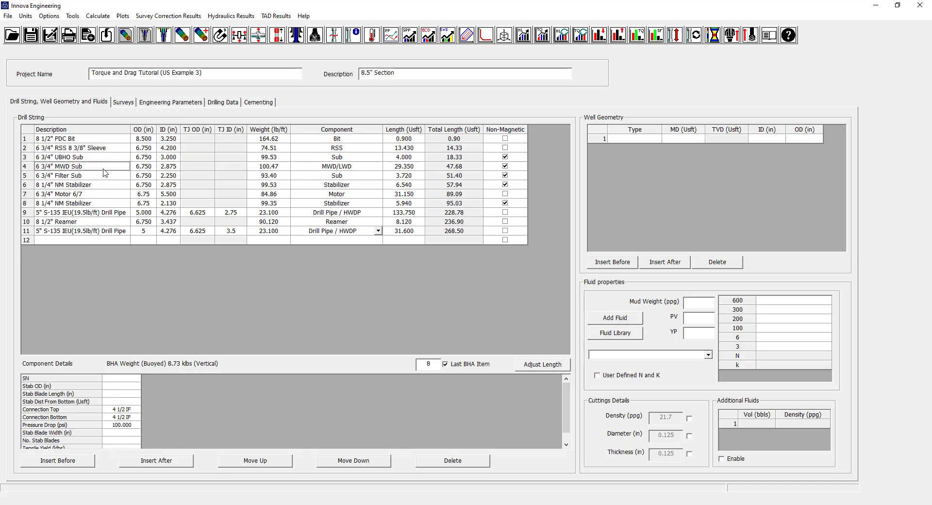
left_click(79, 195)
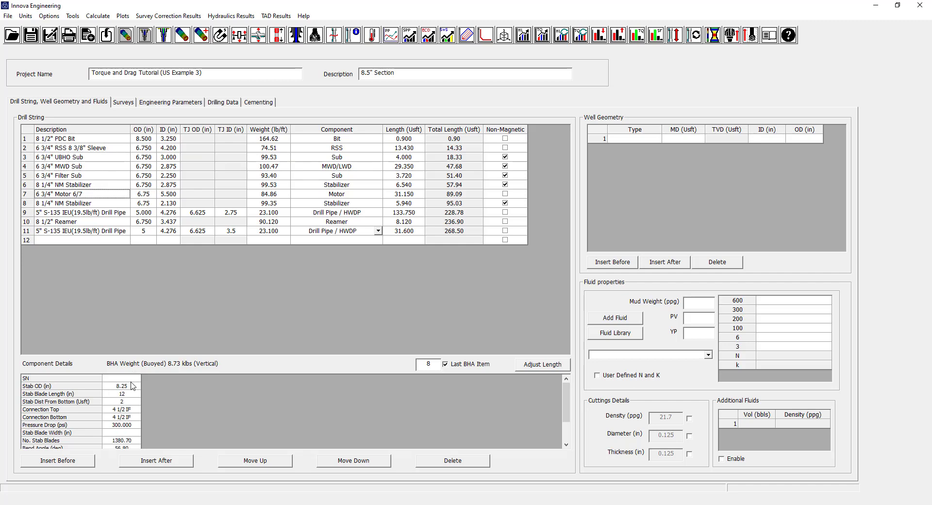
scroll(135, 410, "down", 1)
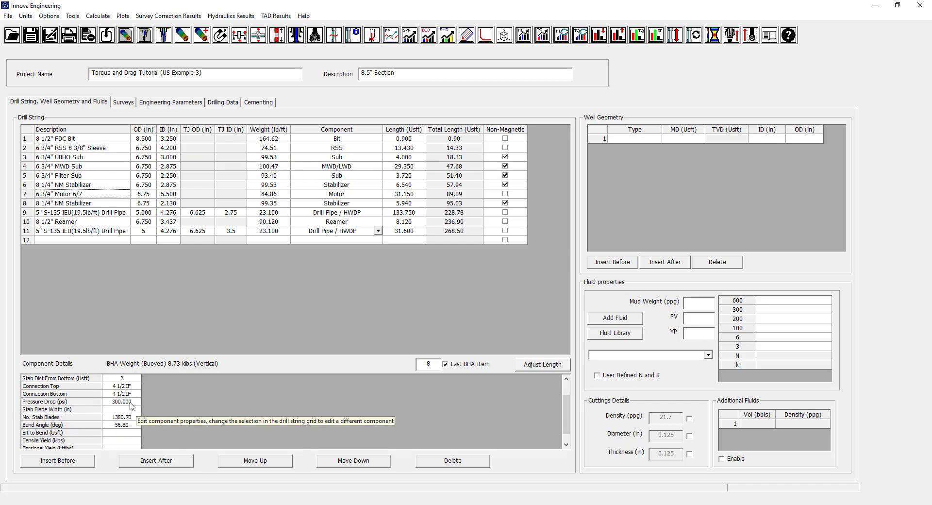
left_click(130, 402)
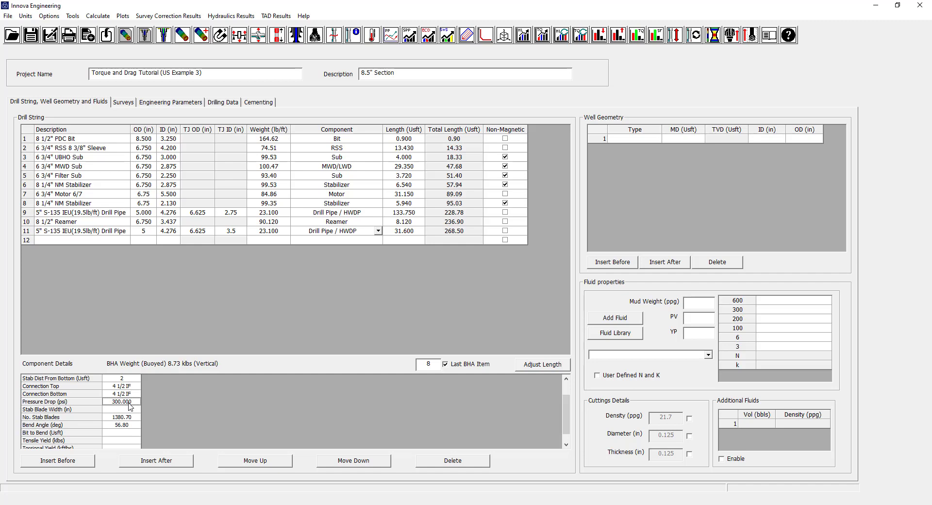
left_click(130, 402)
key("Return")
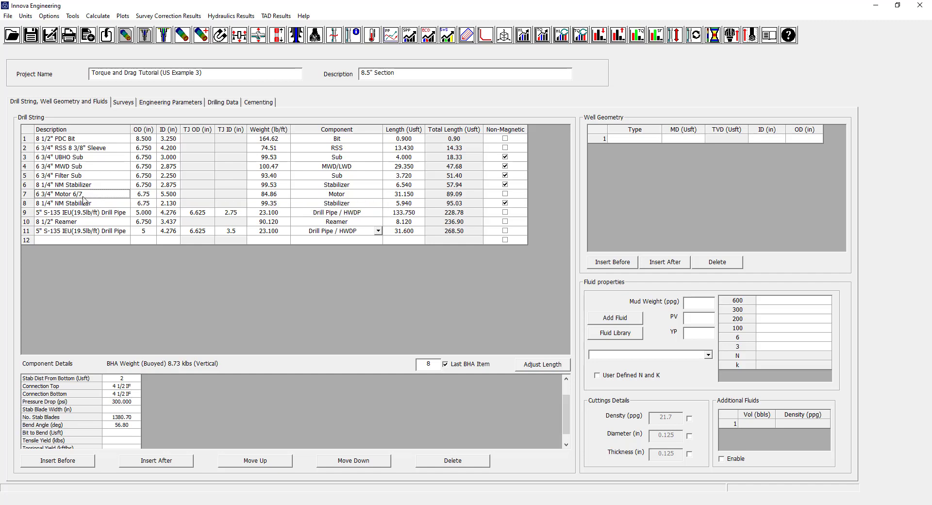
scroll(115, 398, "down", 1)
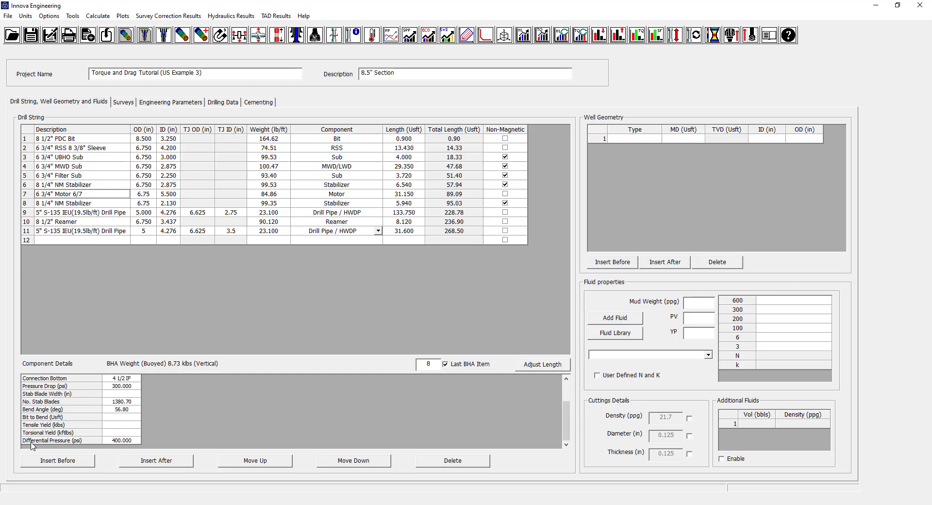
left_click(131, 441)
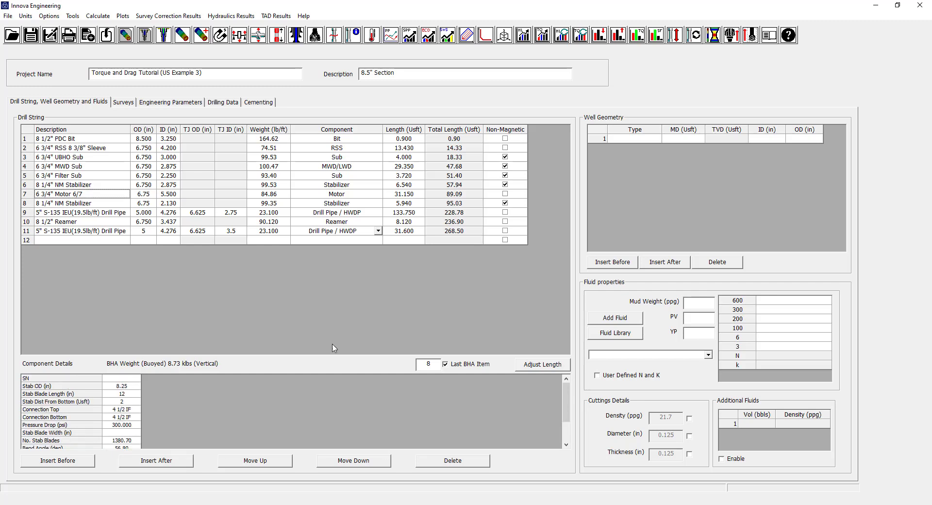
Compare the stabilizer details of the row 8 NM Stabilizer, the RSS, the MWD Sub and the Motor.
left_click(97, 205)
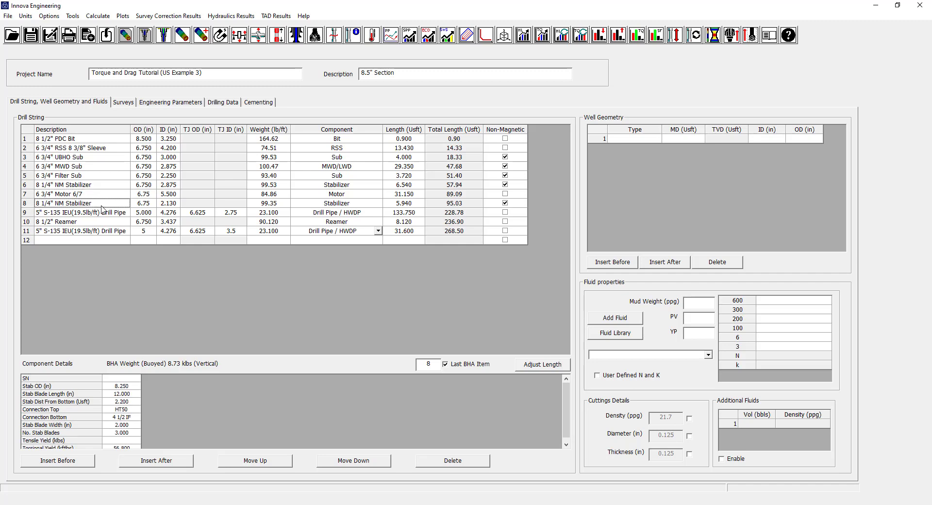
left_click(95, 151)
left_click(82, 168)
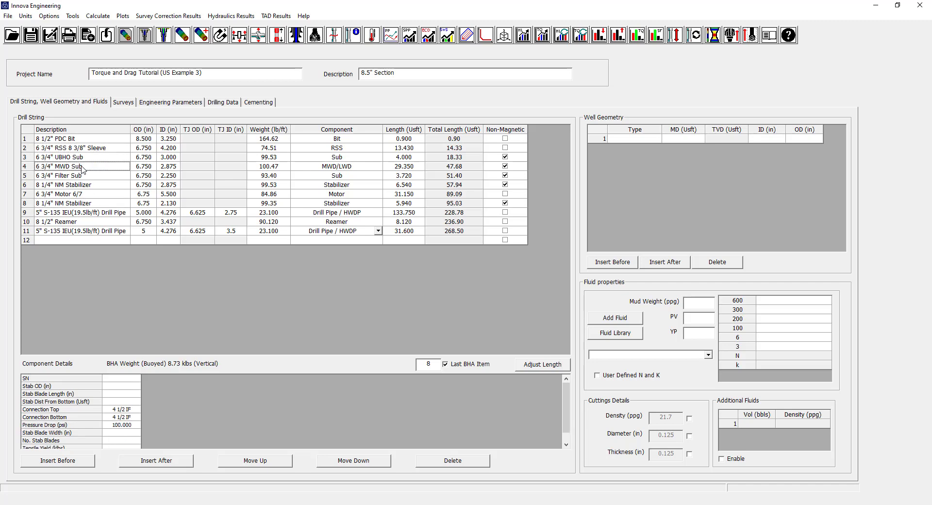
left_click(82, 194)
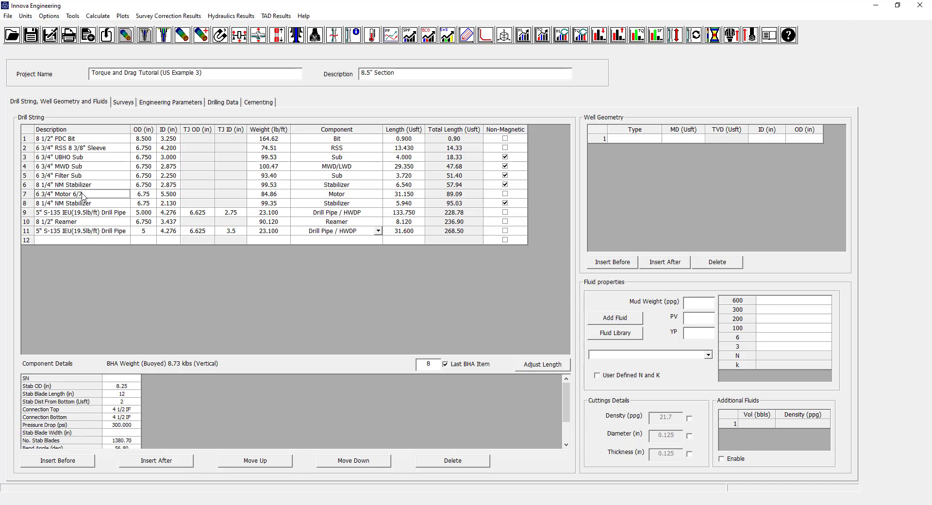
Examine the row 8 stabilizer's OD, blade length and distance from bottom, and the component details of the drill pipe in row 9.
left_click(81, 204)
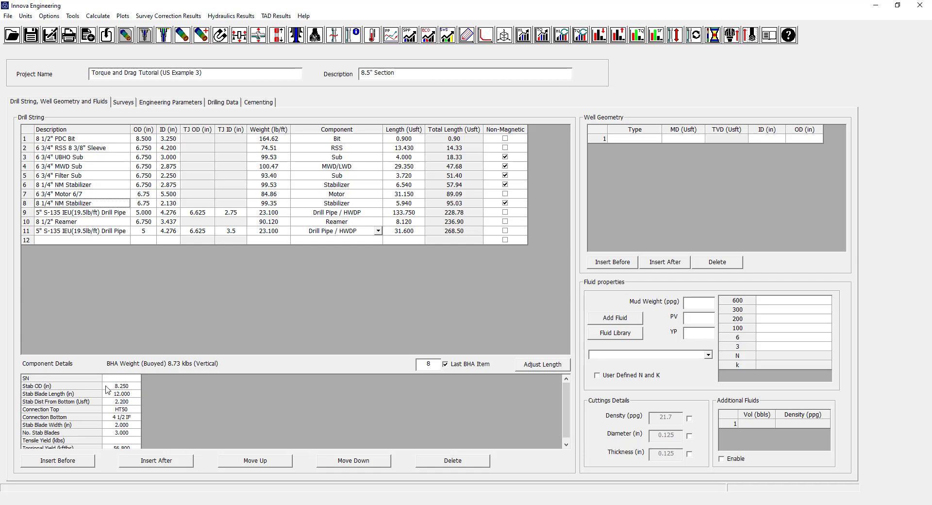
left_click(130, 388)
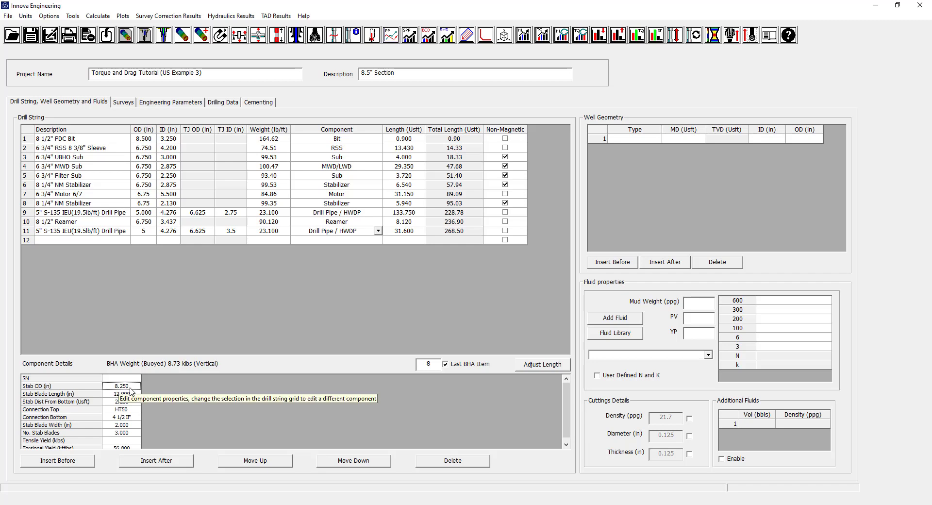
left_click(131, 396)
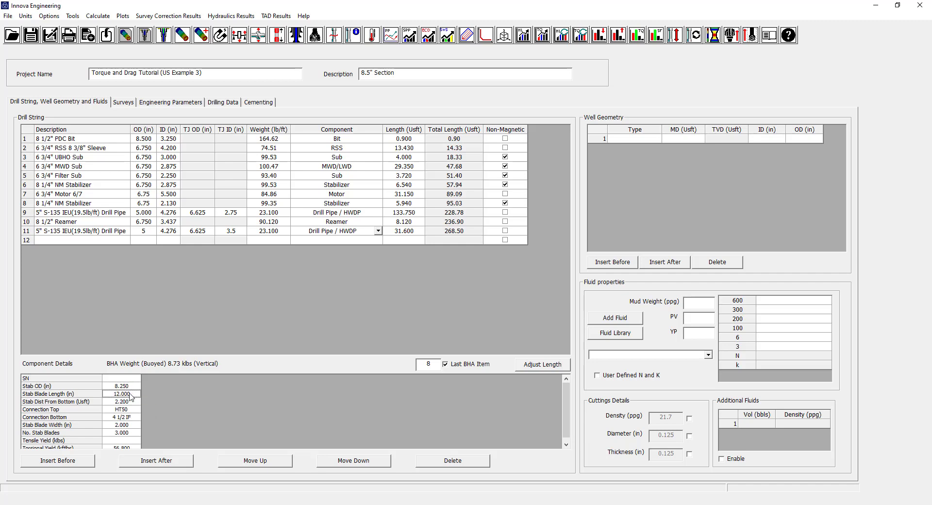
left_click(108, 403)
left_click(107, 214)
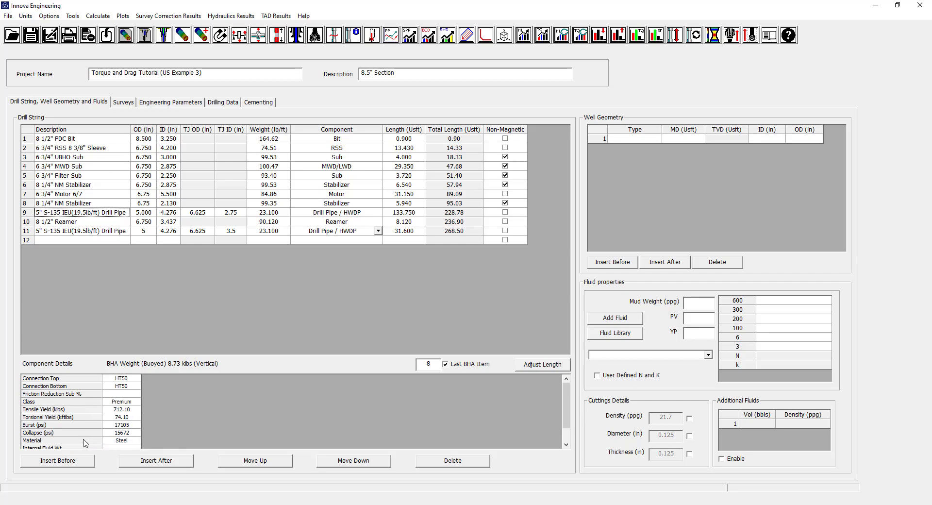
Check the material and class options available in the row 9 drill pipe's component details, keeping Steel and Premium.
left_click(138, 441)
left_click(138, 441)
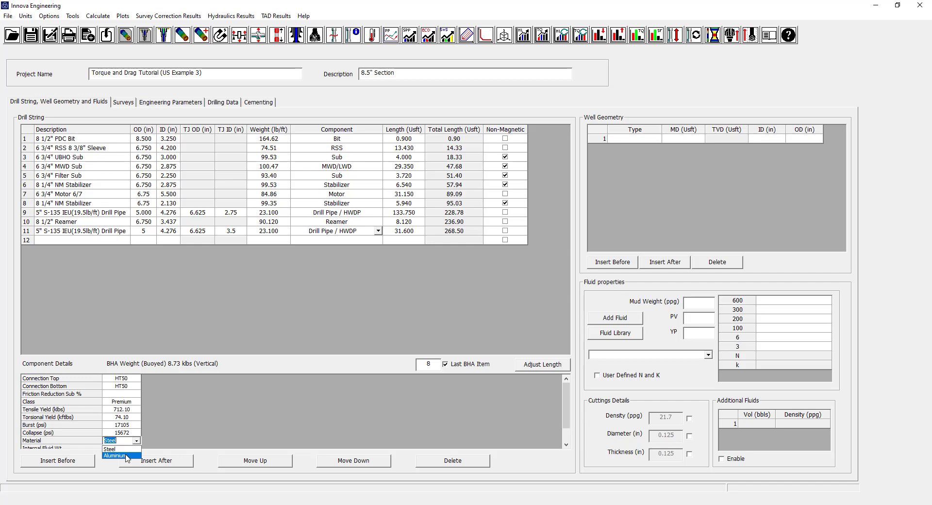
left_click(121, 449)
left_click(135, 402)
left_click(137, 402)
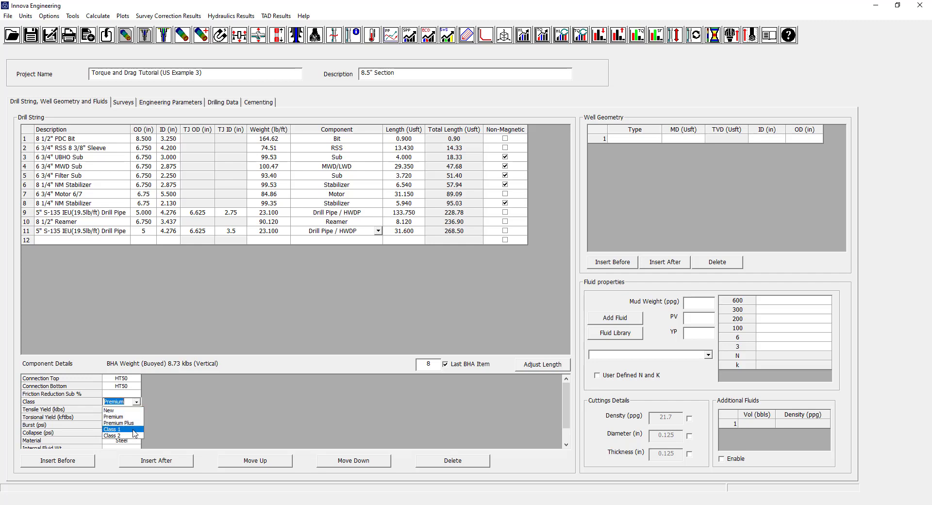
left_click(177, 404)
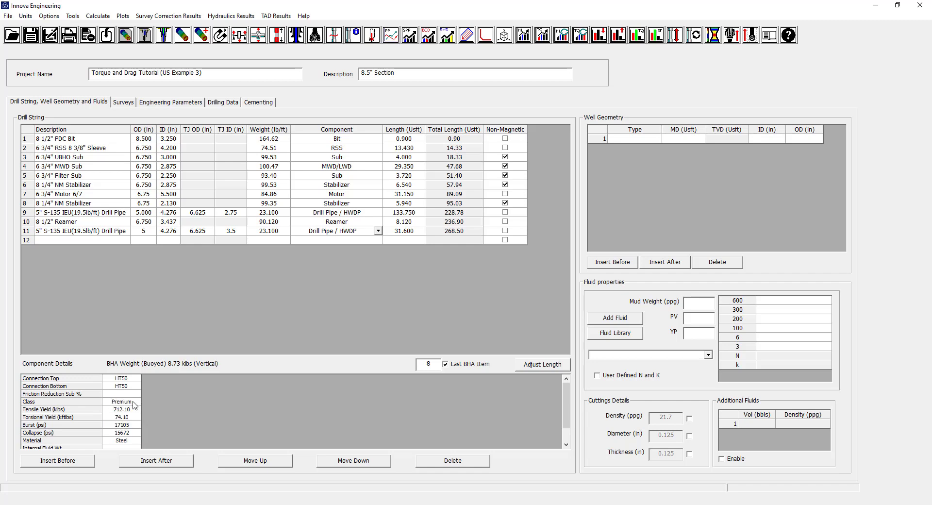
Review the wall thickness percentages for each class in the Pipe Class Editor and close it without saving.
left_click(73, 16)
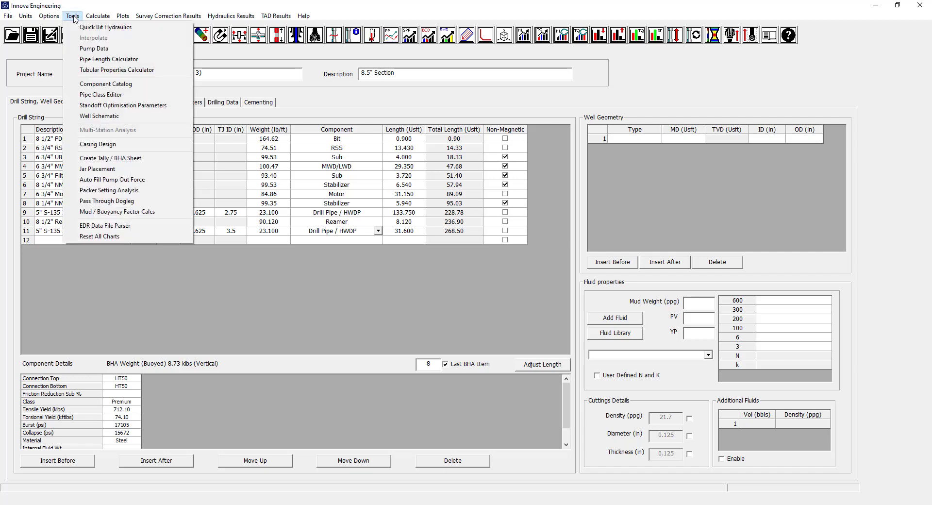
left_click(97, 96)
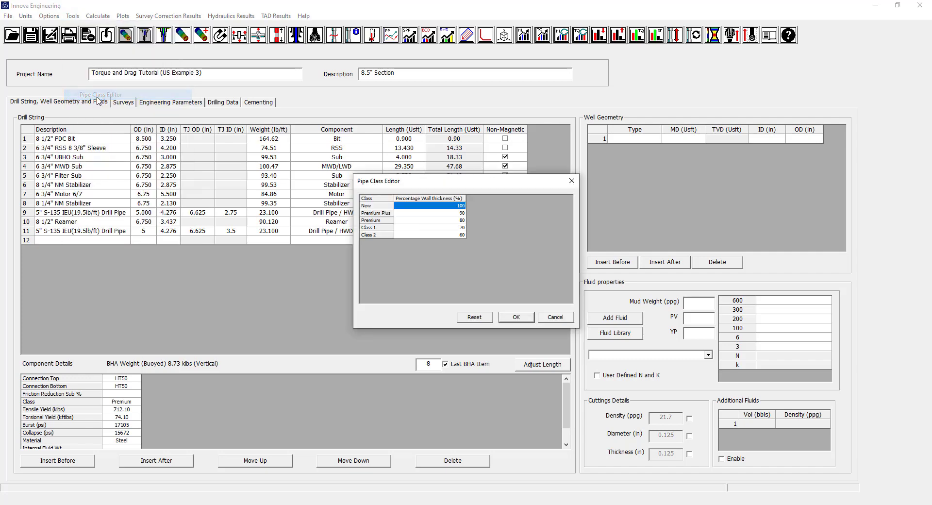
left_click_drag(384, 177, 247, 148)
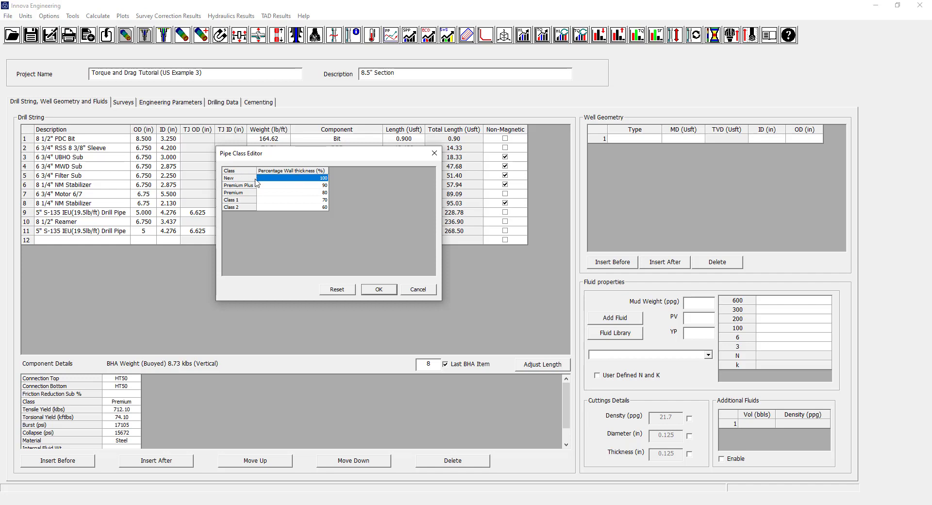
left_click(324, 187)
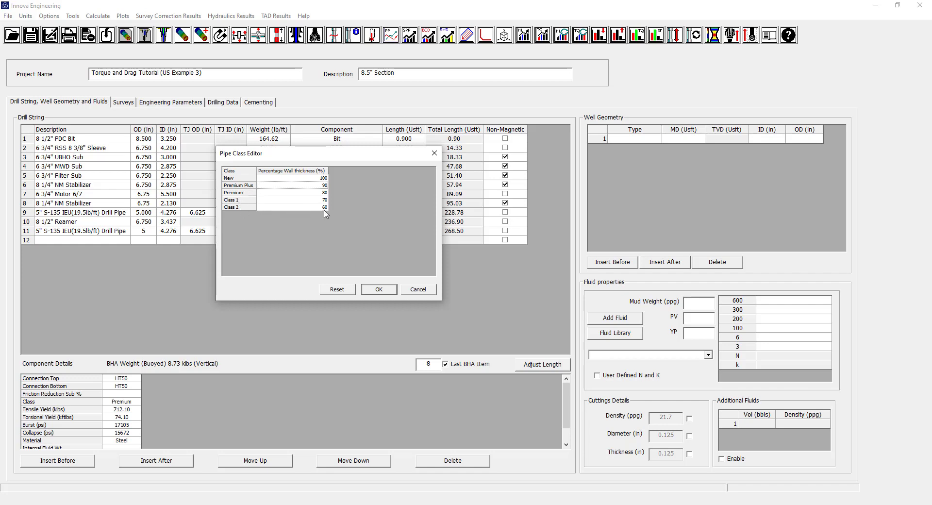
left_click(417, 289)
scroll(177, 399, "down", 2)
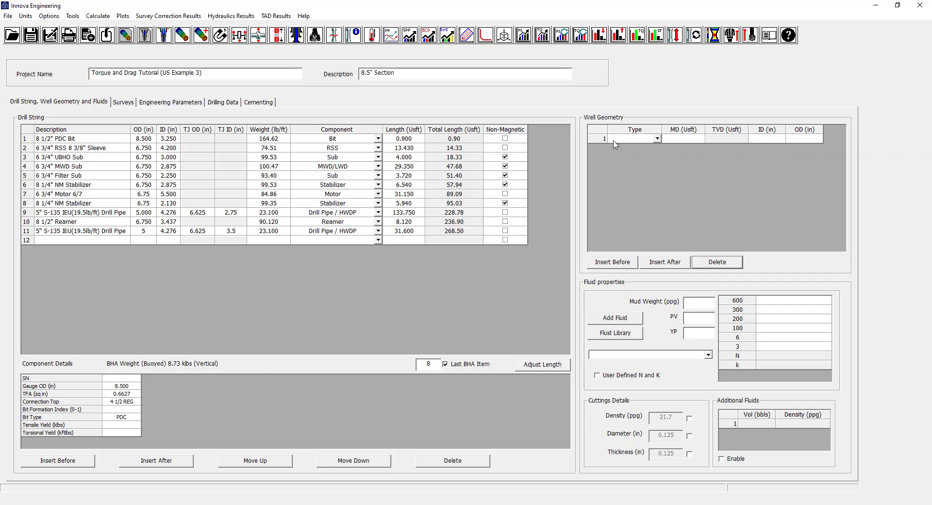
Define the first well geometry section as Casing to 8870 Usft MD with an 8.838 in ID and 9.625 in OD.
left_click(657, 140)
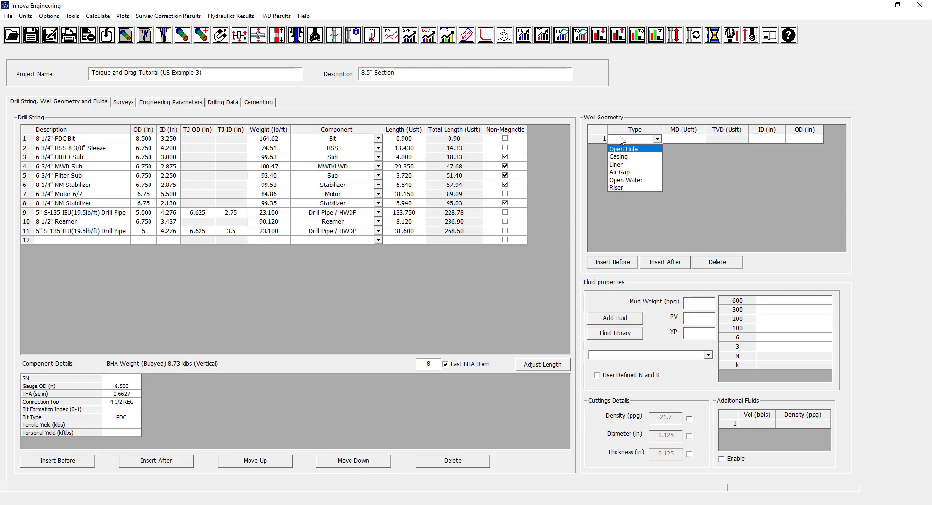
left_click(627, 161)
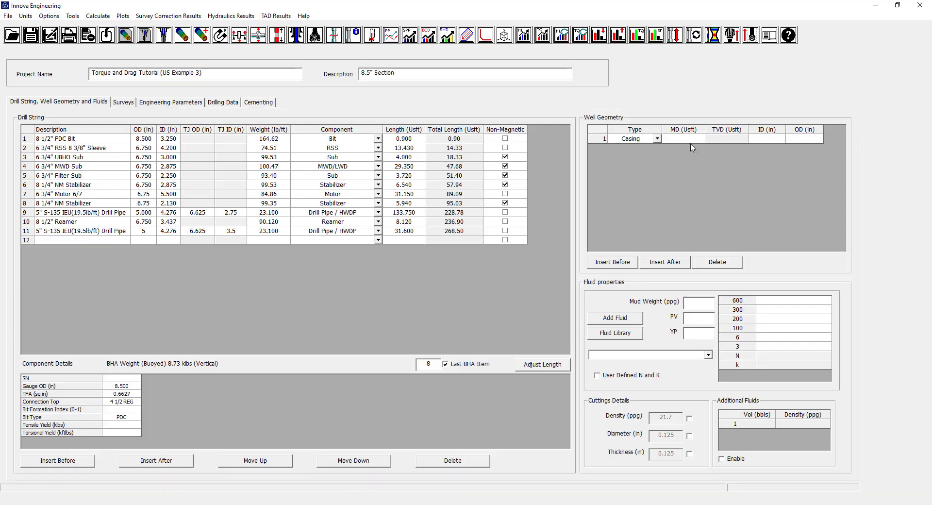
left_click(689, 140)
type("8870")
left_click(723, 141)
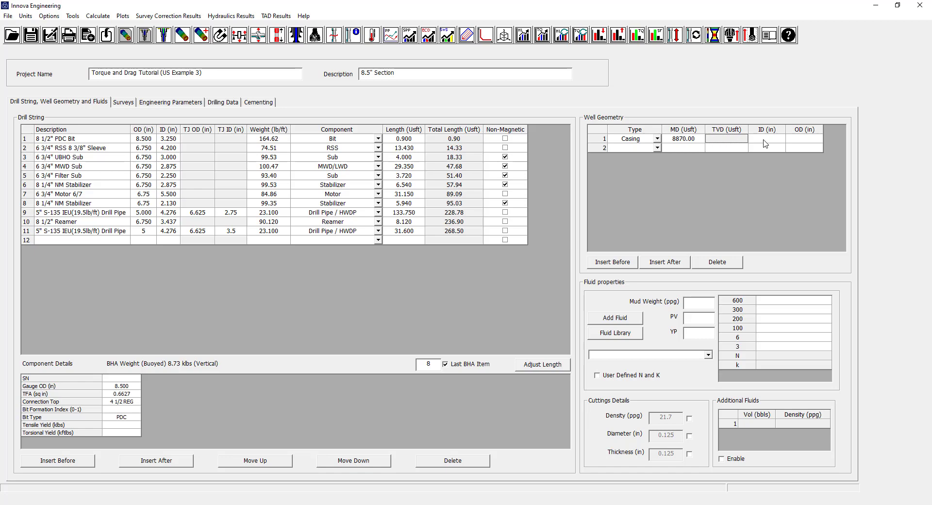
left_click(766, 141)
type("8.838")
left_click(809, 144)
type("9.625")
Add a second well geometry section as Open Hole to 10392 Usft MD with ID and OD of 8.875 in.
left_click(659, 154)
left_click(658, 148)
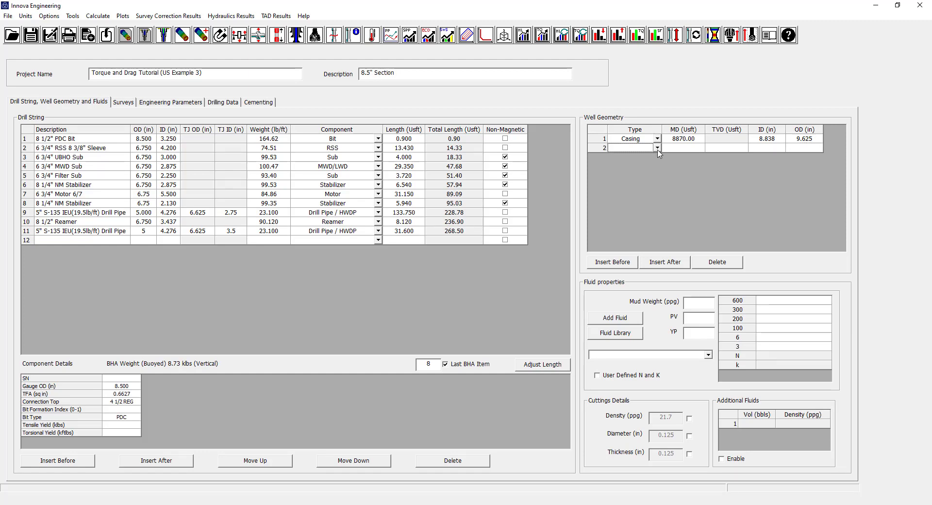
left_click(658, 148)
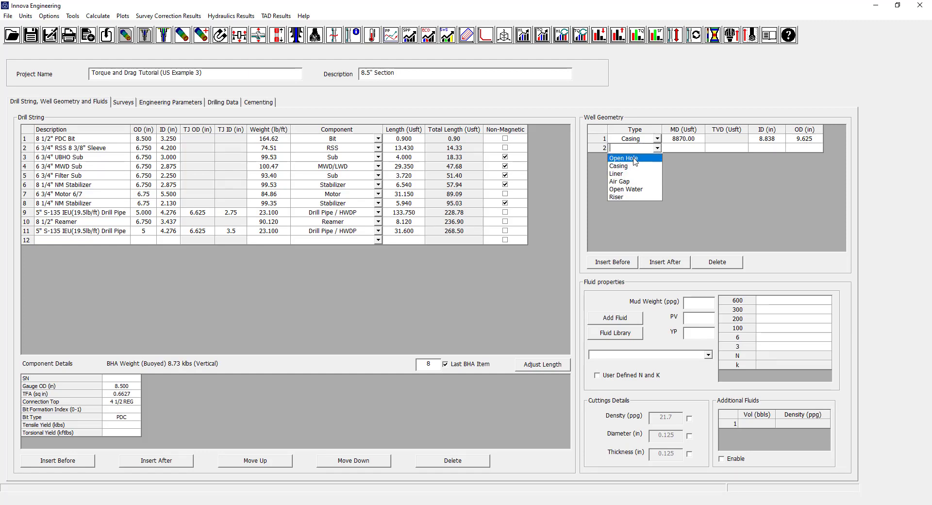
left_click(634, 160)
left_click(687, 149)
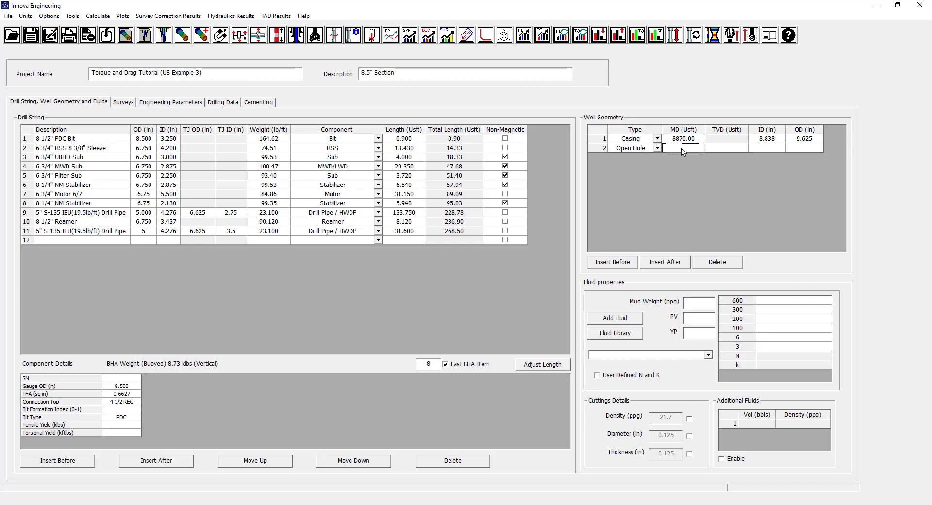
type("10392")
left_click(697, 139)
left_click(716, 150)
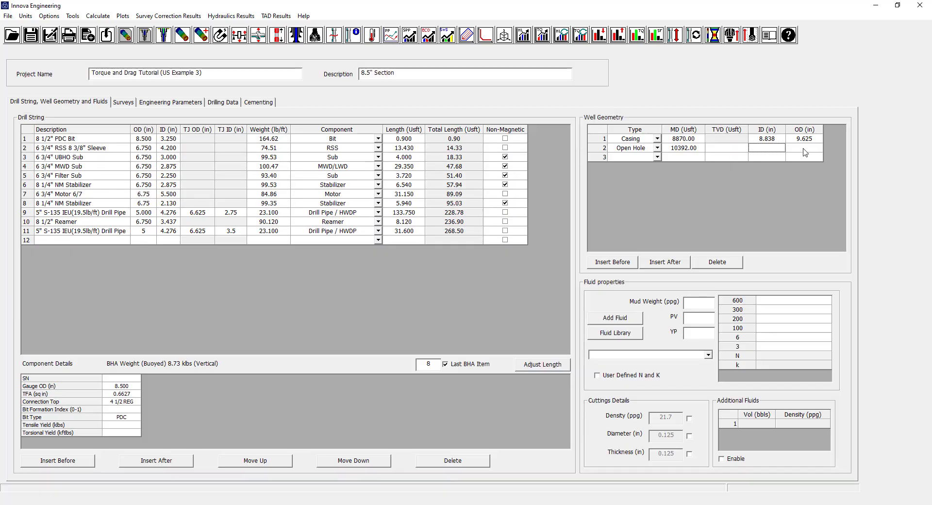
left_click(774, 150)
type("8.875")
left_click(776, 161)
left_click(804, 149)
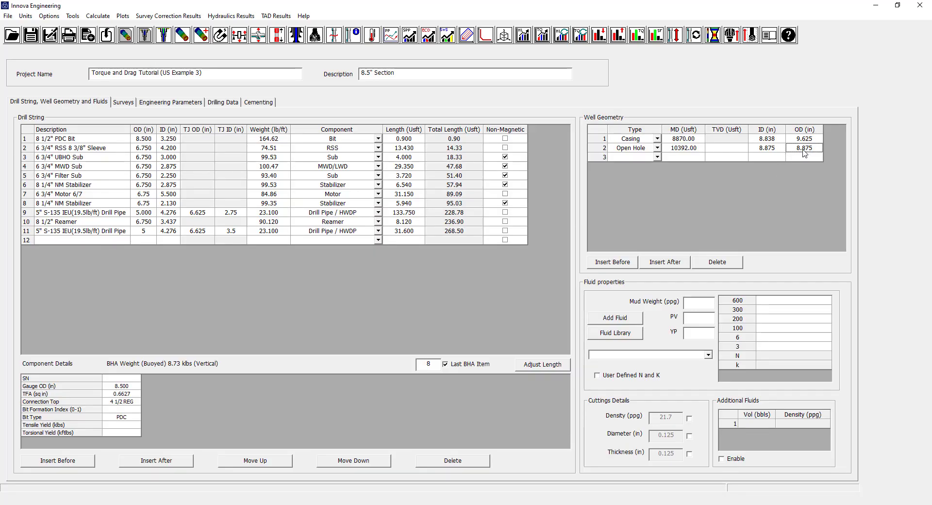
Add a third well geometry section as Open Hole to 24845 Usft MD with ID and OD of 8.5 in.
left_click(658, 157)
left_click(658, 158)
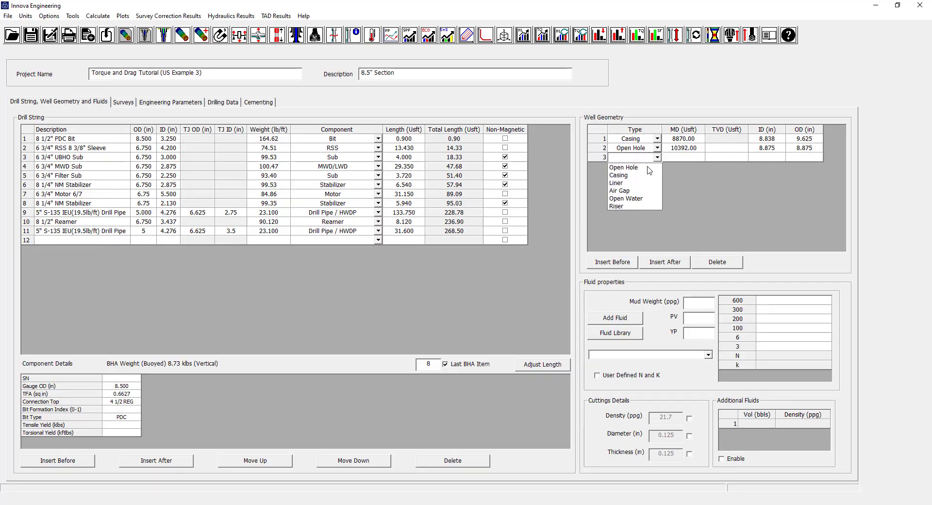
left_click(649, 171)
left_click(687, 160)
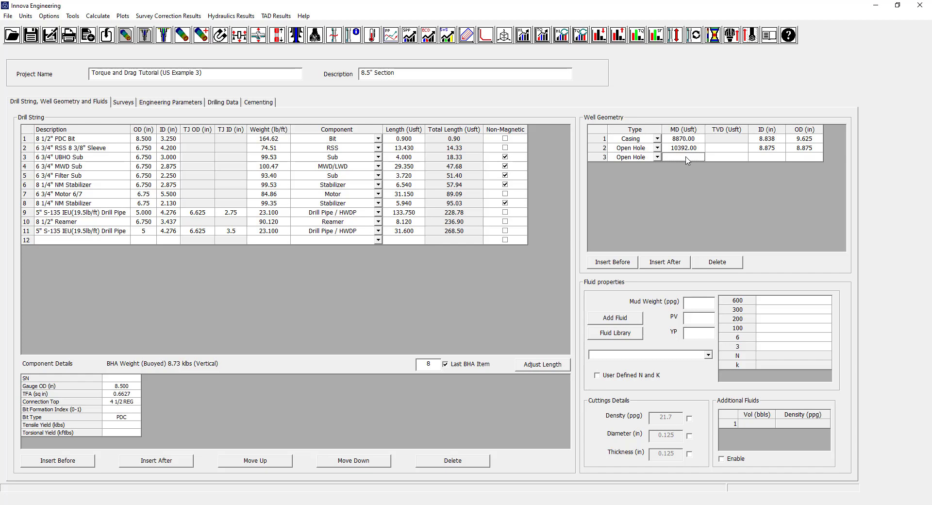
type("24845")
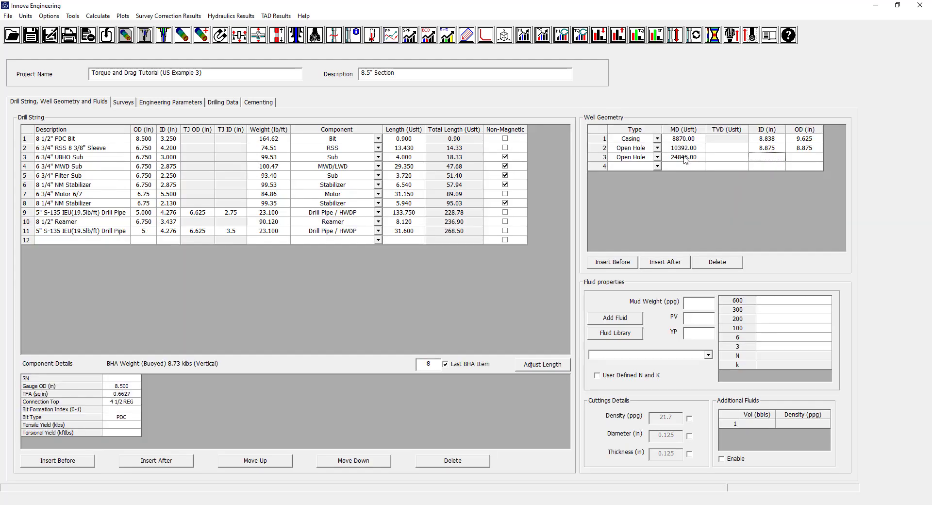
left_click(755, 156)
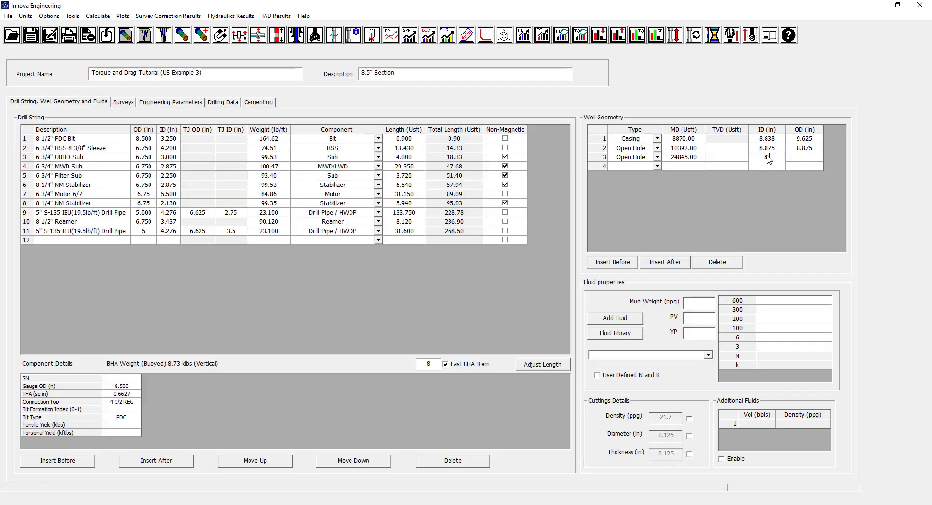
type("8.5")
left_click(809, 163)
type("8.5")
Set the drilling fluid's mud weight to 9.3 ppg, PV to 15 and YP to 14.
left_click(703, 304)
type("9.3")
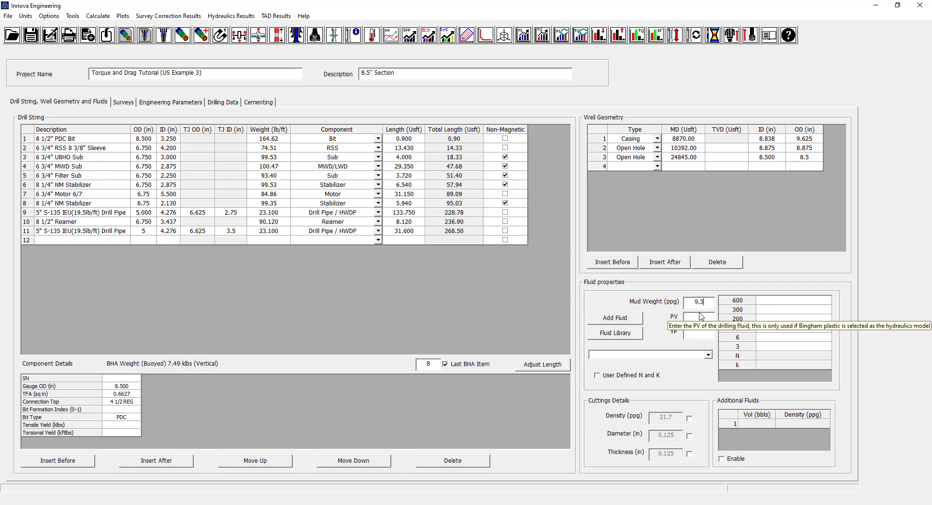
left_click(699, 318)
type("15")
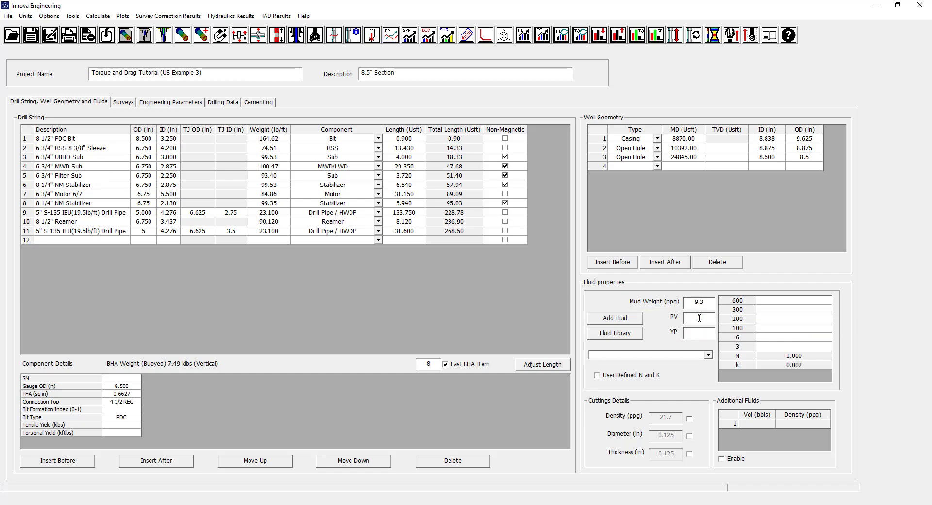
type("14")
key("Tab")
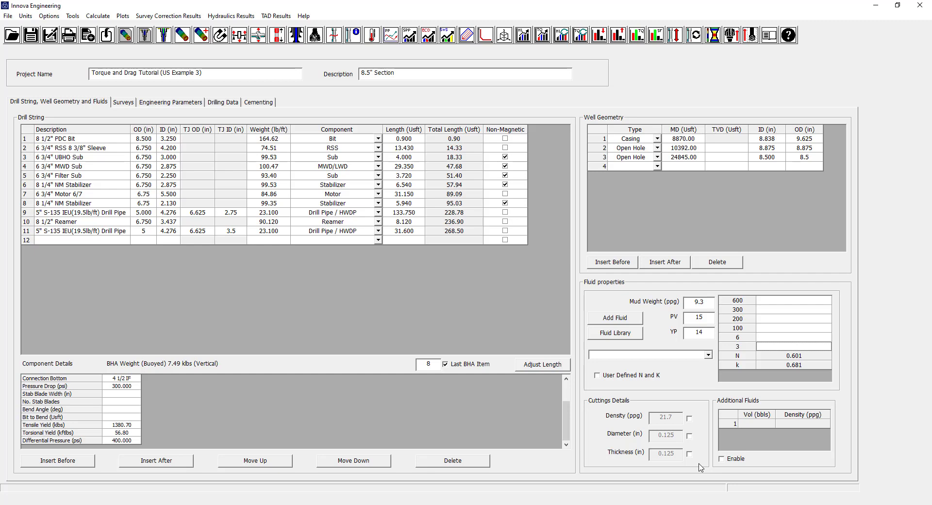
left_click(722, 460)
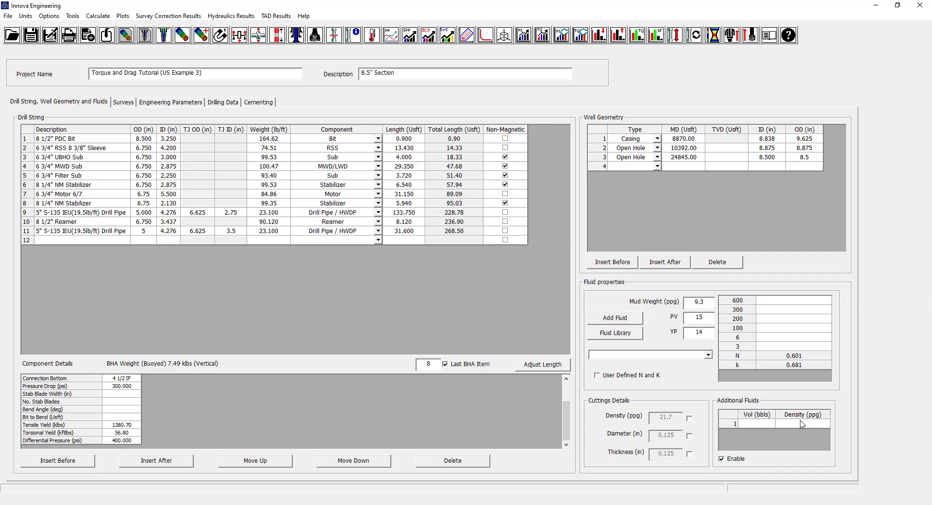
left_click(722, 459)
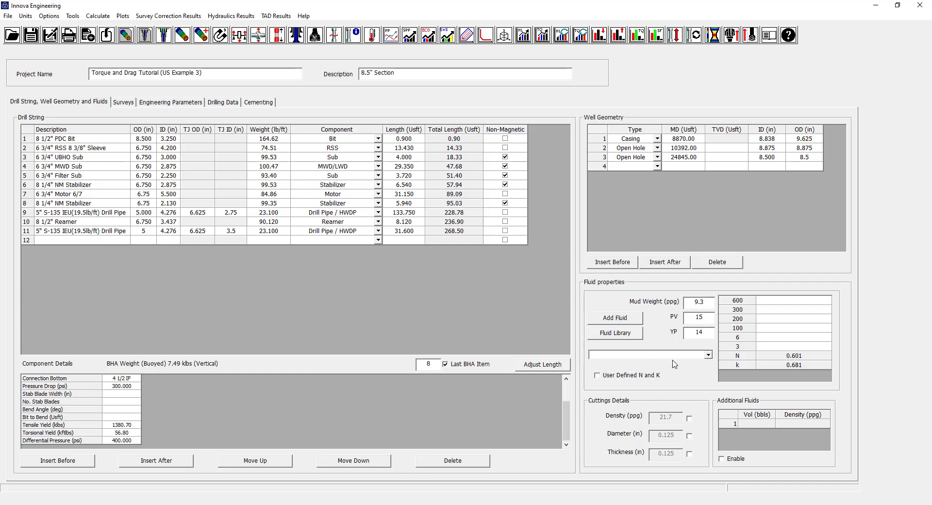
View the survey data page and compare the Well Plan and Actual Surveys selections, ending on Actual Surveys.
left_click(116, 103)
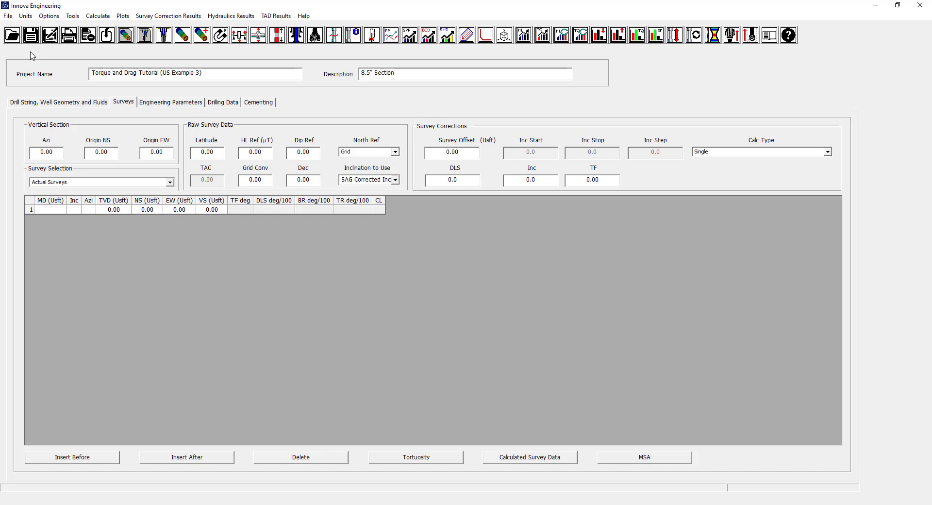
left_click(8, 16)
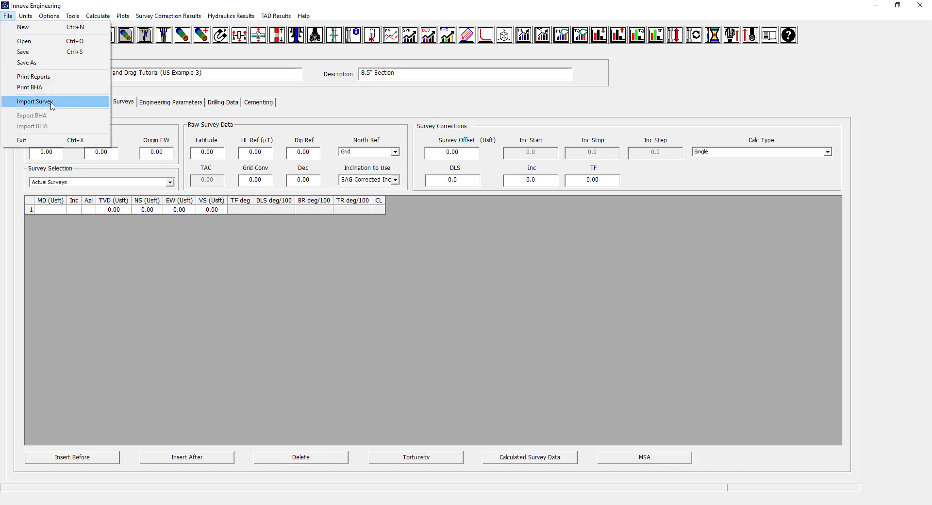
left_click(75, 242)
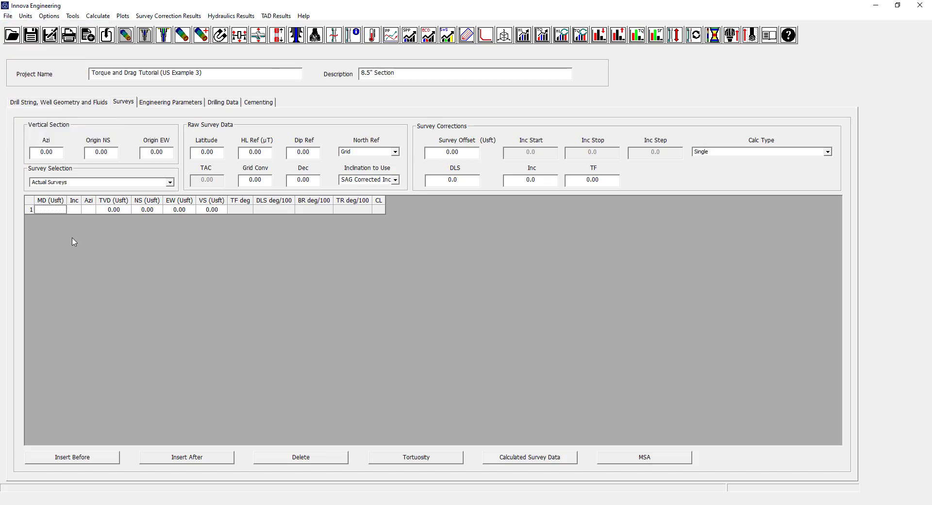
left_click(171, 184)
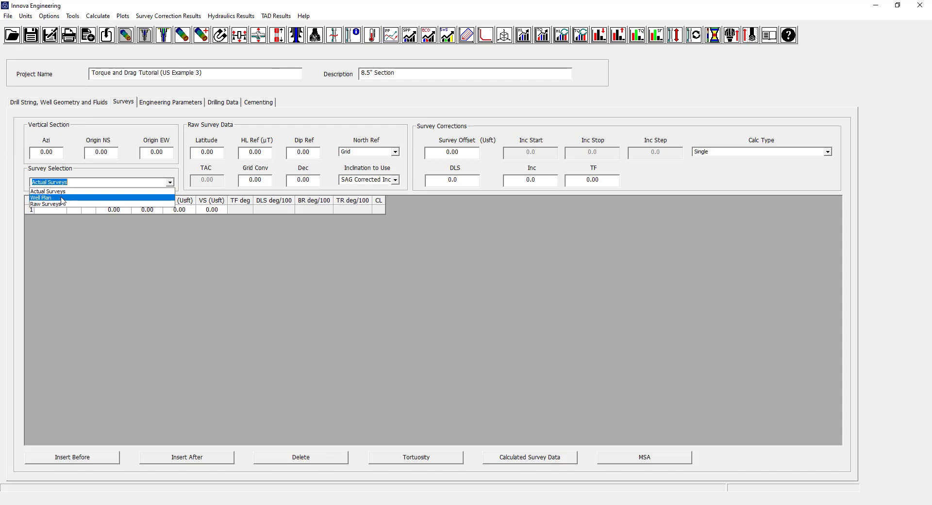
left_click(61, 200)
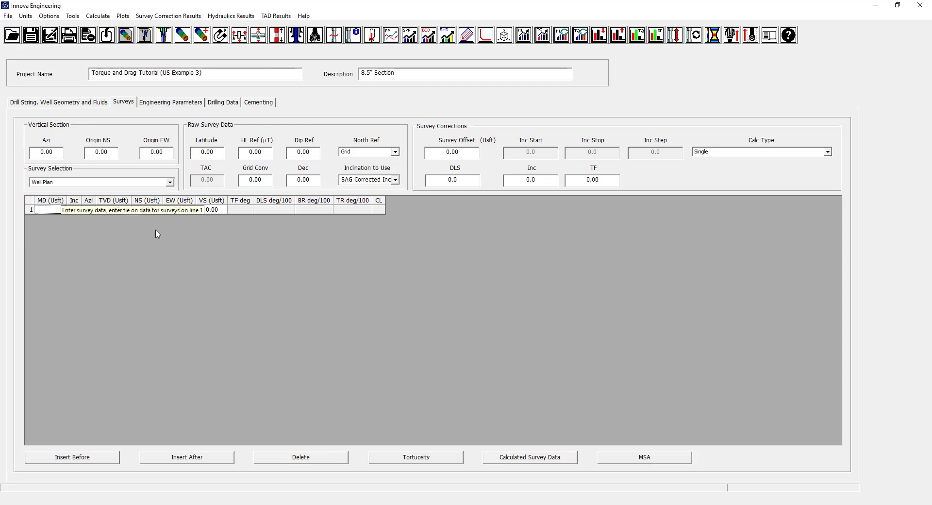
left_click(171, 188)
left_click(72, 192)
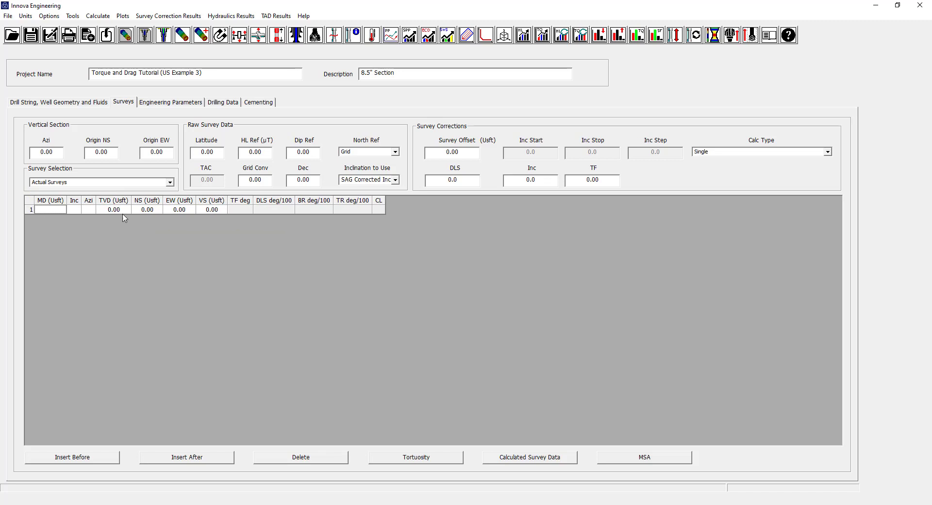
left_click(172, 183)
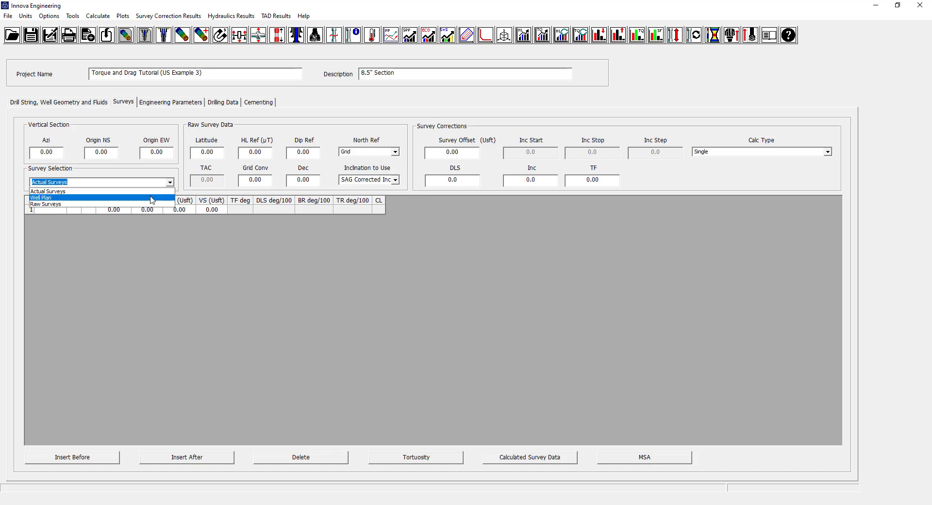
left_click(142, 180)
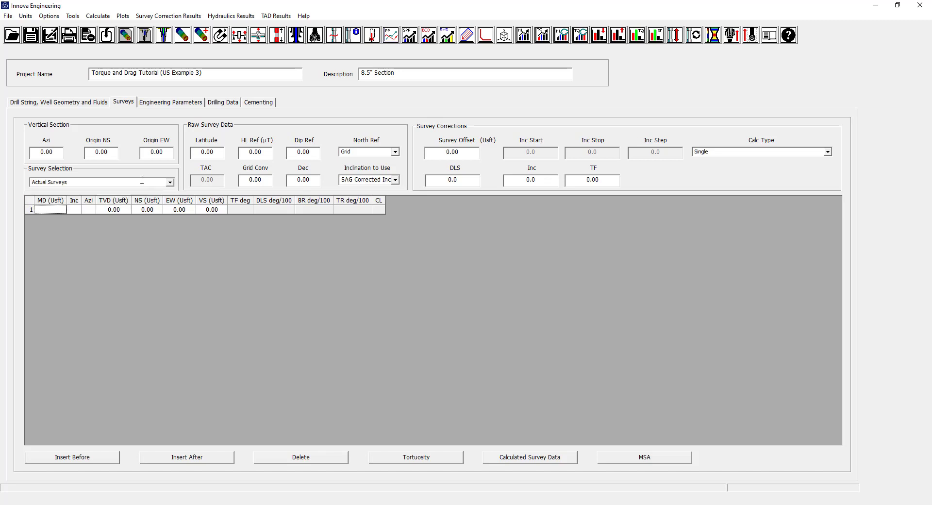
Open the tab-delimited file Survey Import.txt from the Desktop for survey import.
left_click(9, 17)
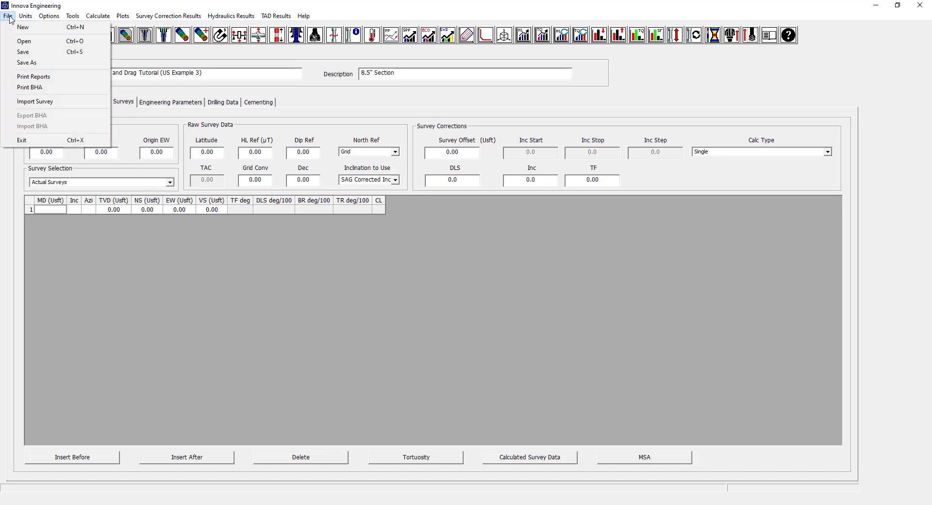
left_click(43, 102)
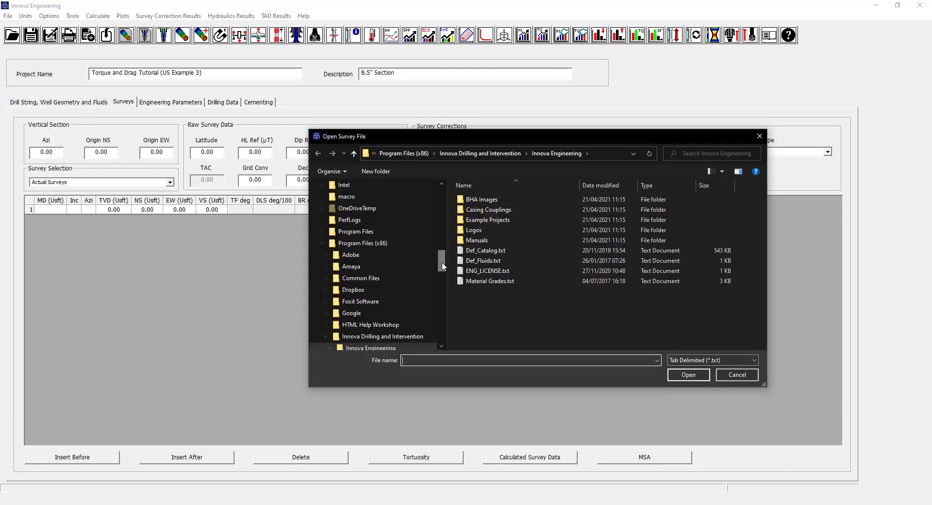
left_click(757, 360)
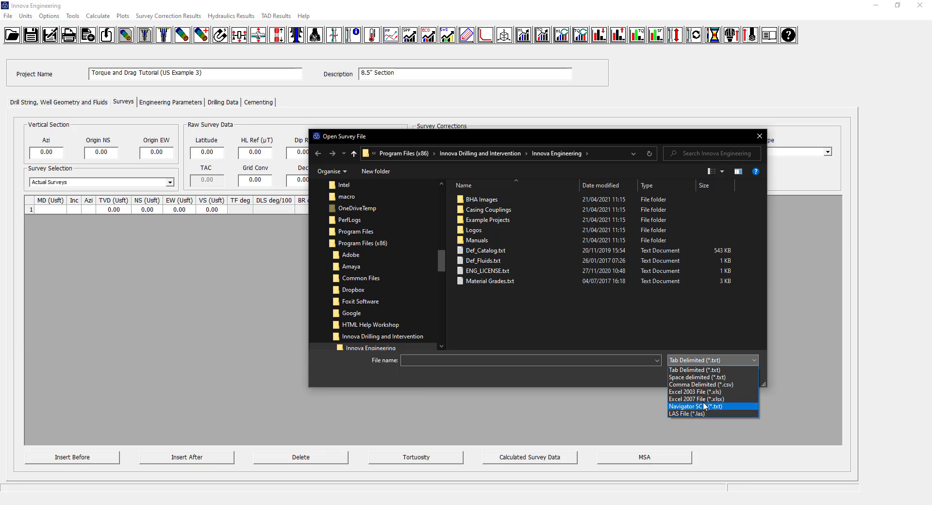
left_click(698, 370)
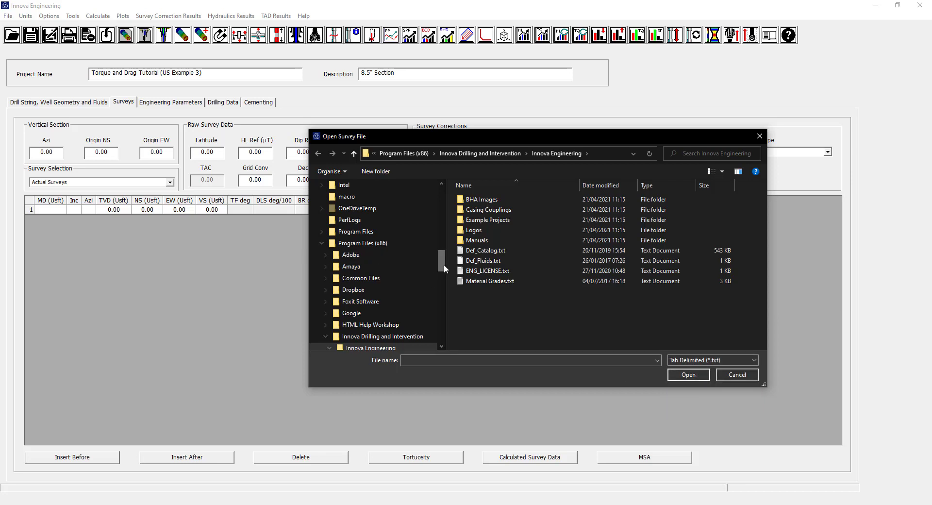
left_click_drag(441, 262, 442, 195)
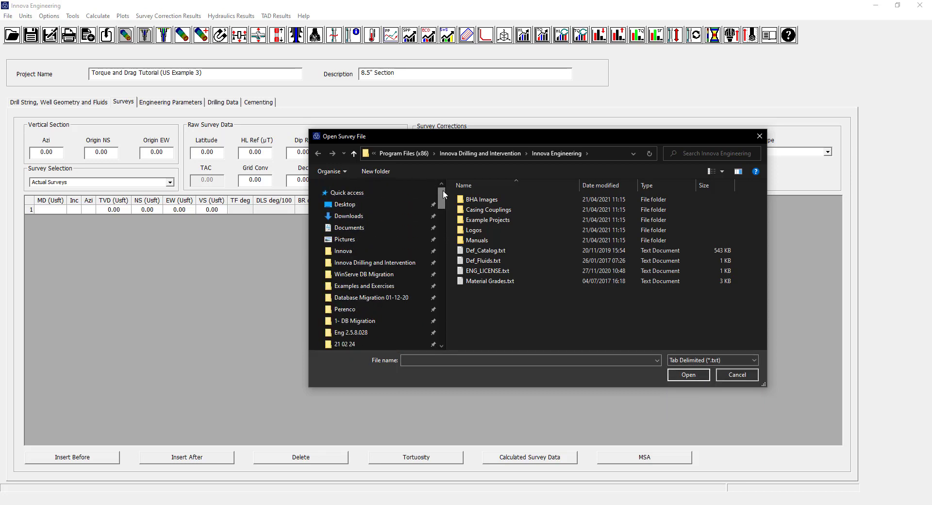
left_click_drag(442, 263, 447, 197)
left_click(384, 204)
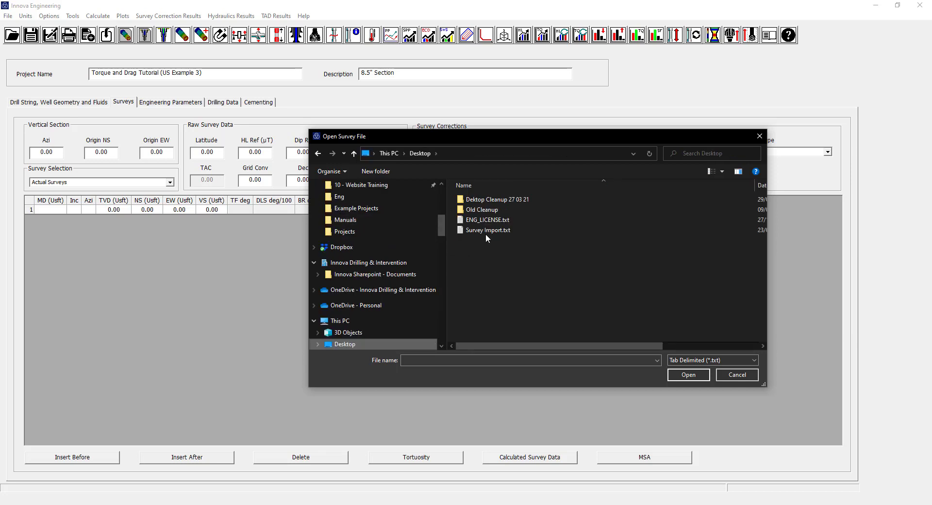
left_click(487, 233)
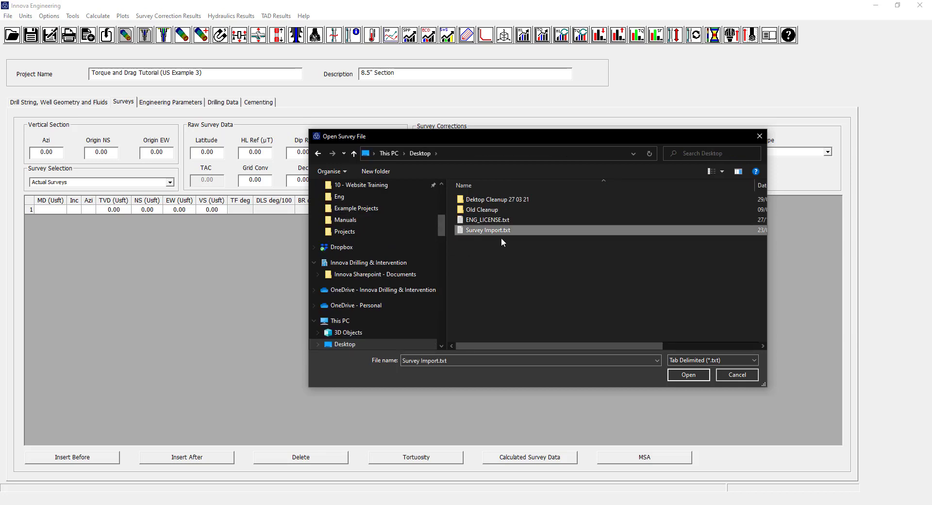
left_click(694, 379)
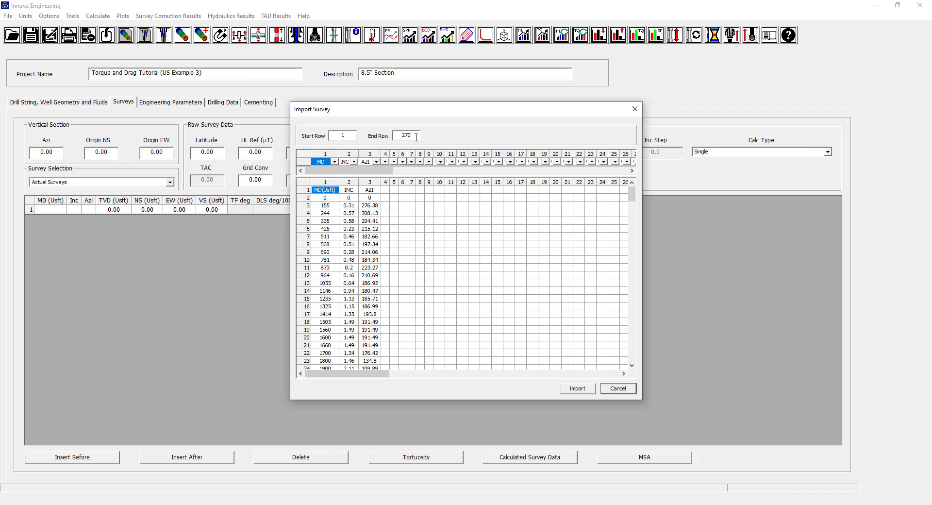
Set the survey import range to start at row 2, skipping the header, and end at row 269.
left_click(305, 199)
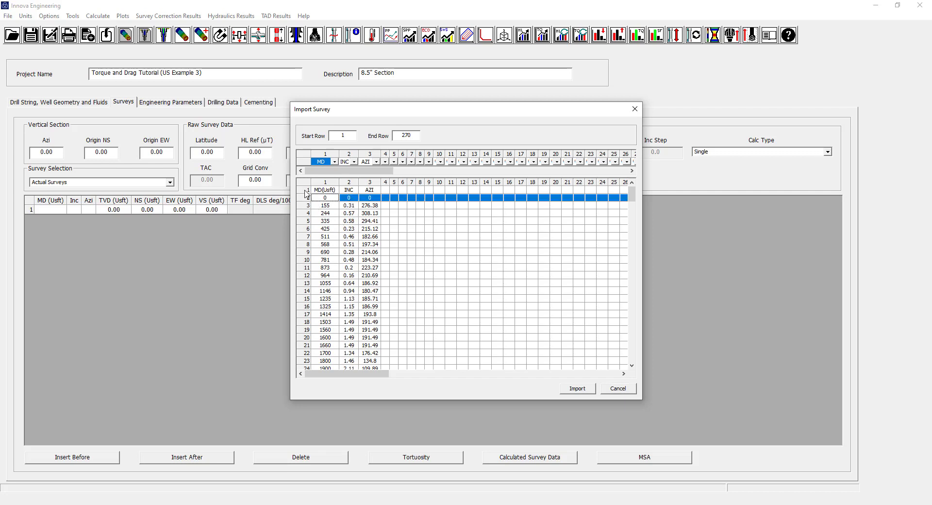
left_click(307, 191)
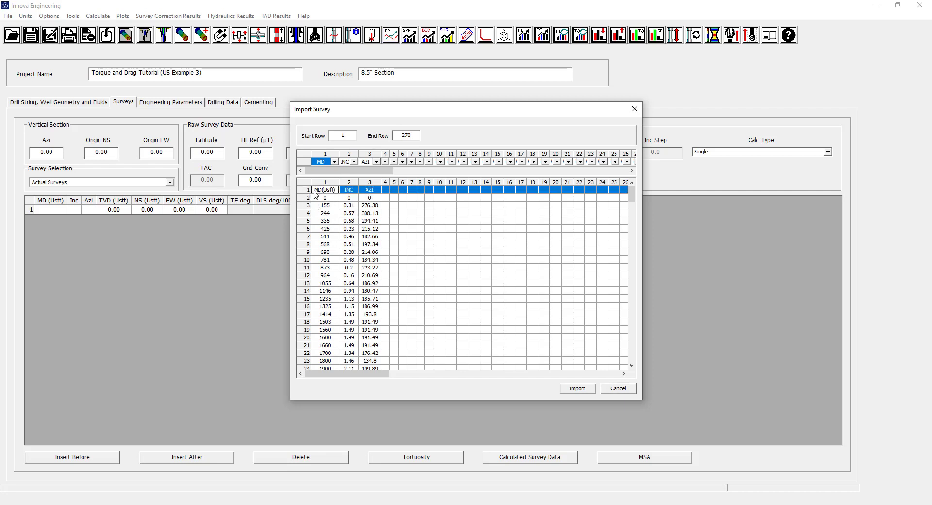
double_click(341, 136)
type("2")
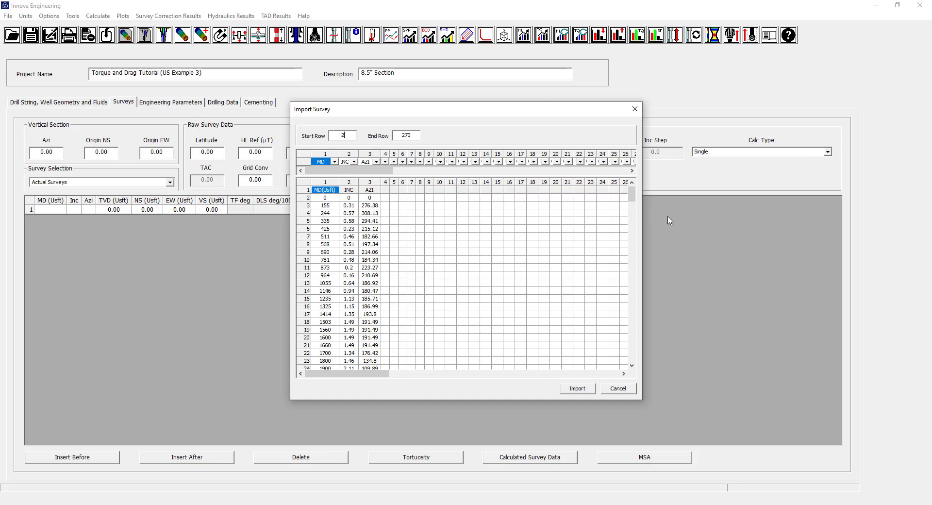
left_click_drag(631, 194, 637, 389)
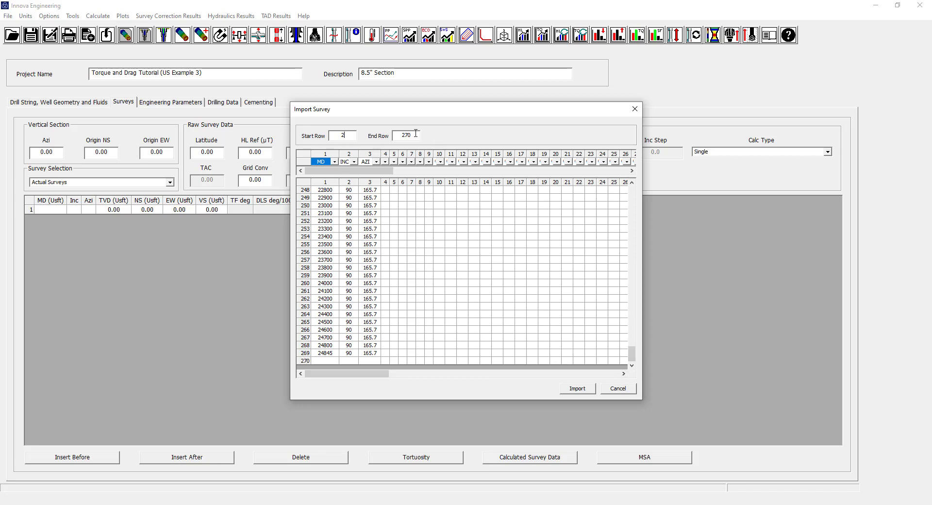
left_click_drag(417, 135, 386, 138)
type("269")
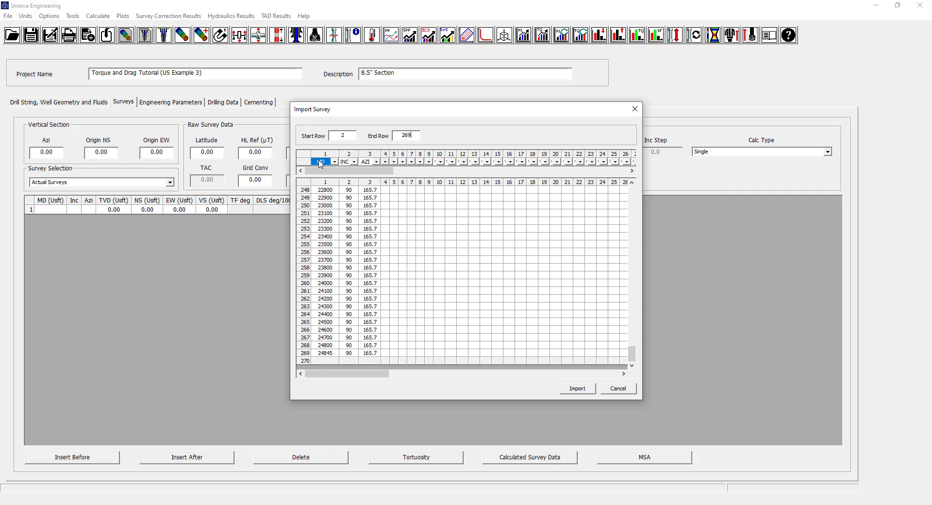
left_click_drag(633, 353, 643, 188)
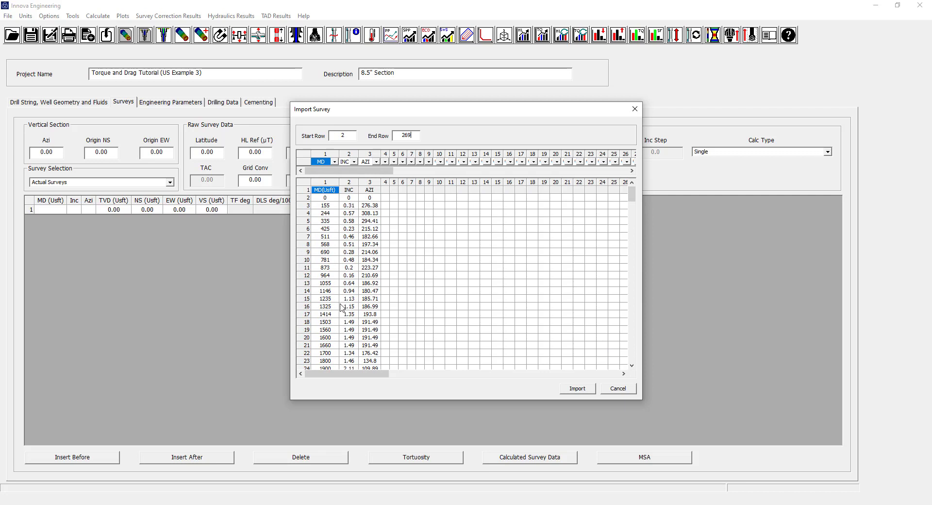
Keep column 1 mapped as MD and import the surveys, accepting the overwrite of existing data.
left_click(335, 163)
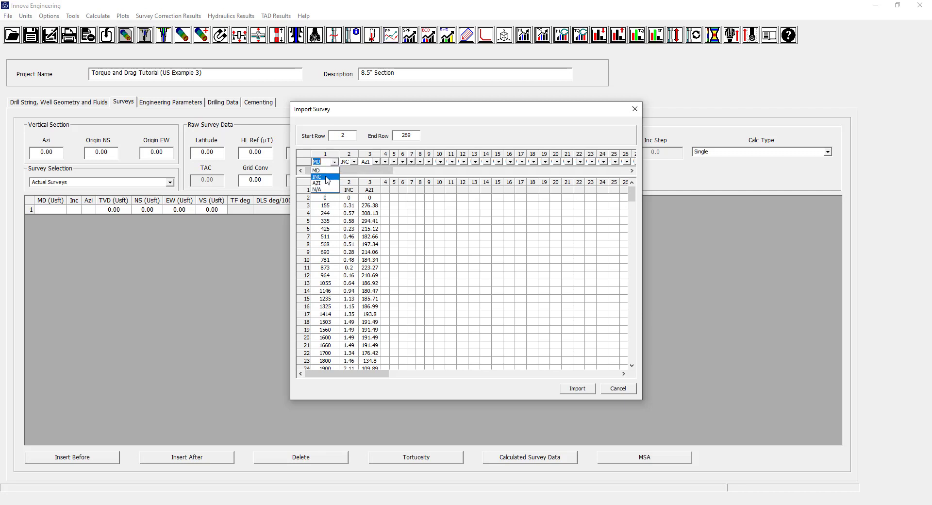
left_click(324, 170)
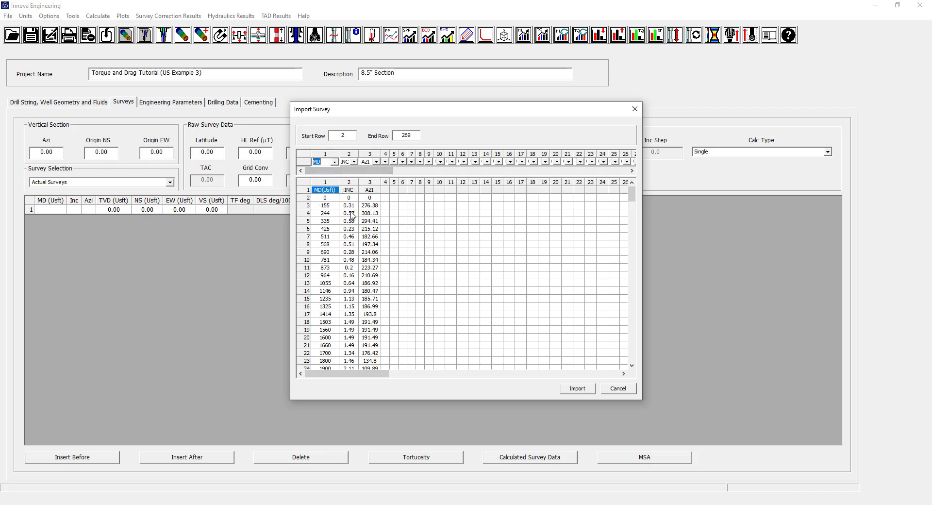
left_click(577, 389)
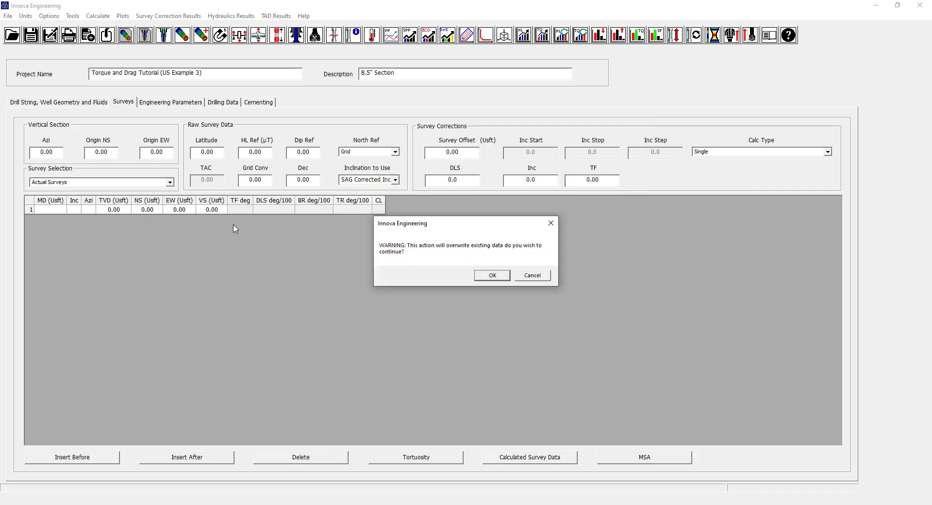
left_click(497, 278)
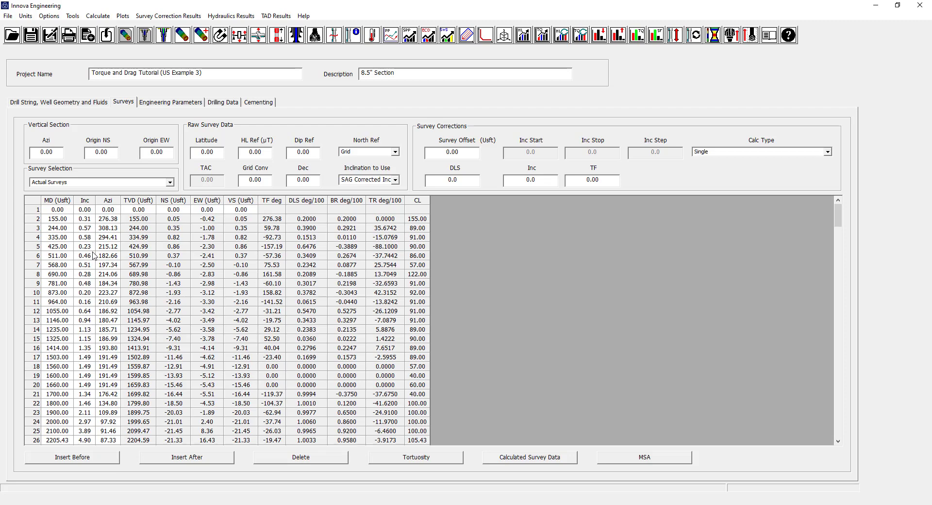
Examine the imported actual surveys along the well, checking inclination, azimuth and dogleg severity from surface to the deep stations.
scroll(94, 256, "down", 1)
scroll(94, 257, "down", 6)
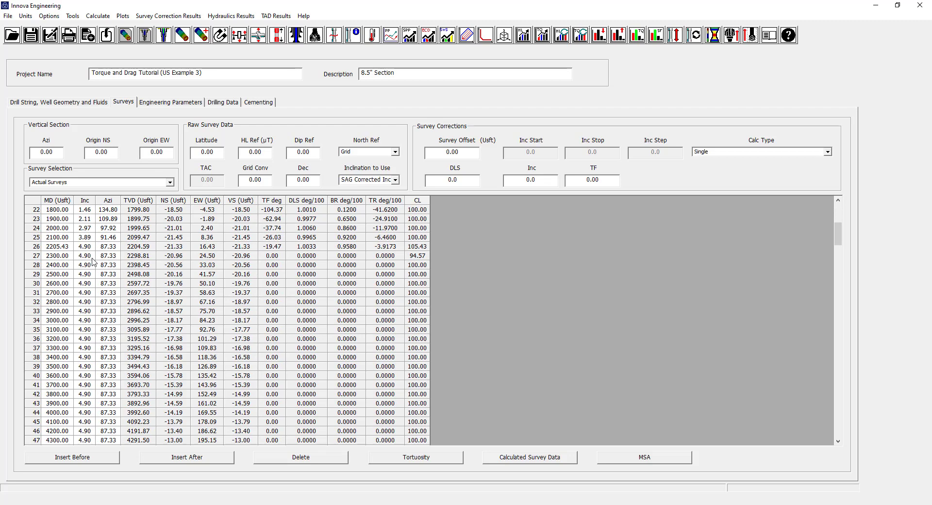
scroll(93, 262, "down", 16)
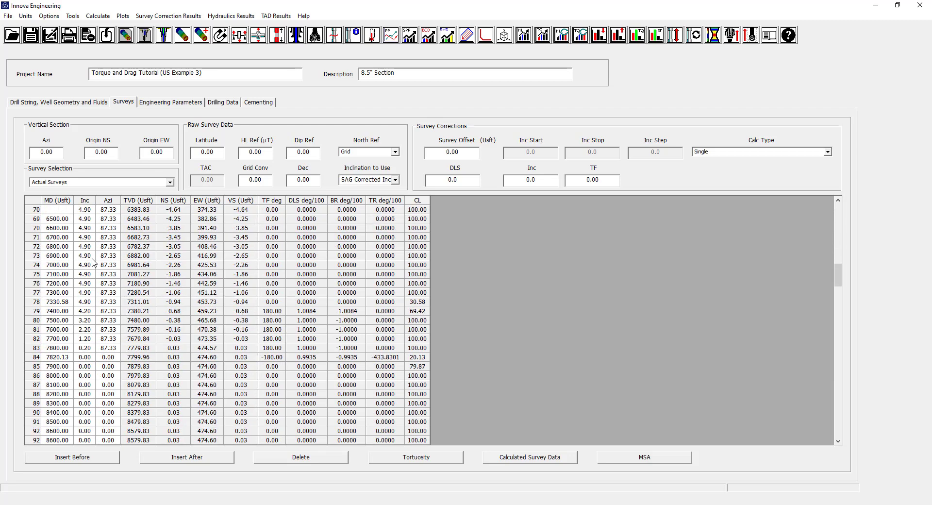
scroll(94, 262, "down", 3)
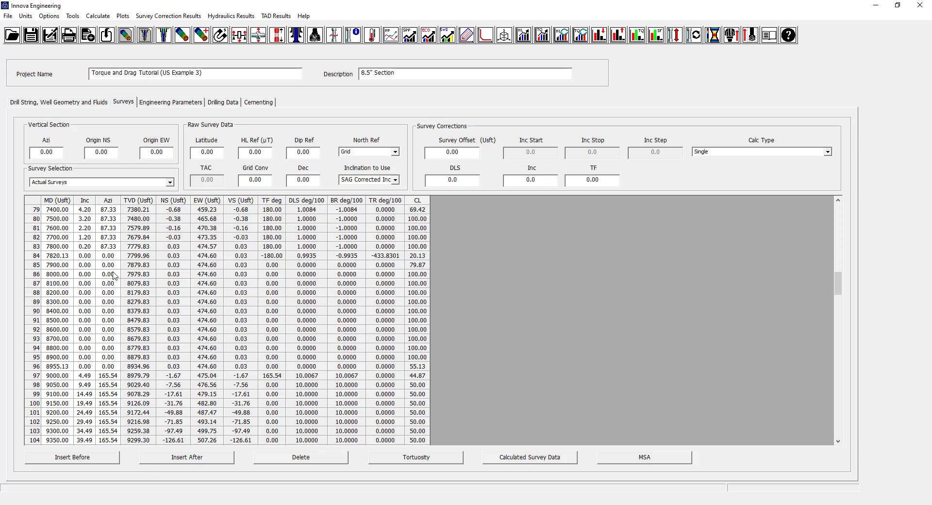
scroll(115, 276, "down", 10)
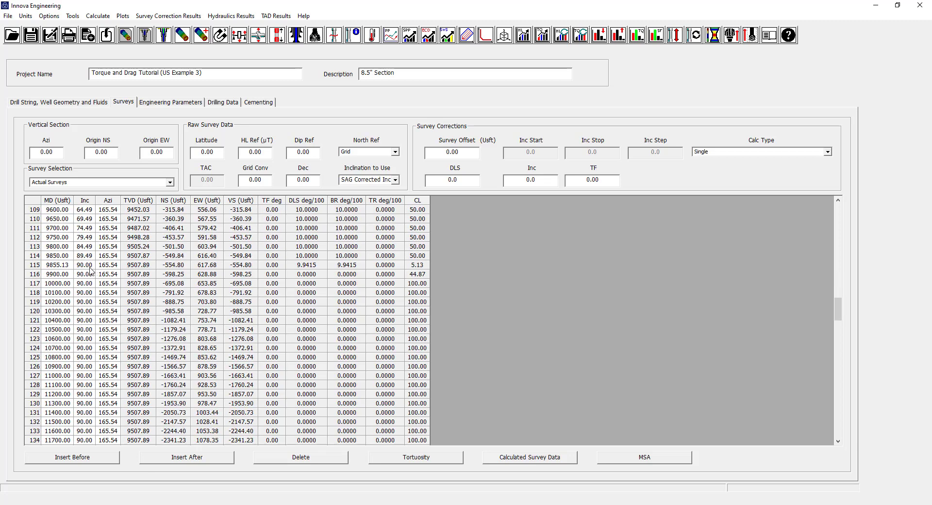
scroll(88, 288, "down", 4)
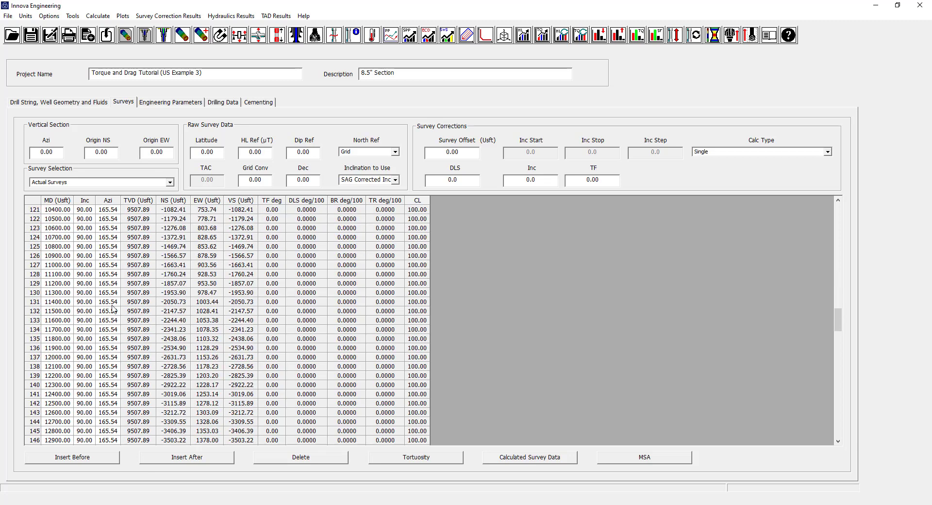
scroll(92, 279, "down", 3)
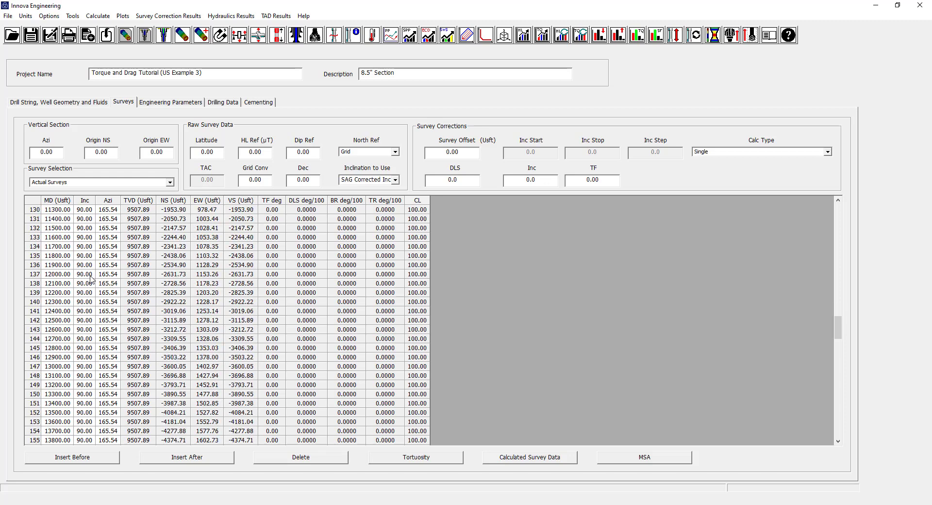
scroll(109, 261, "down", 5)
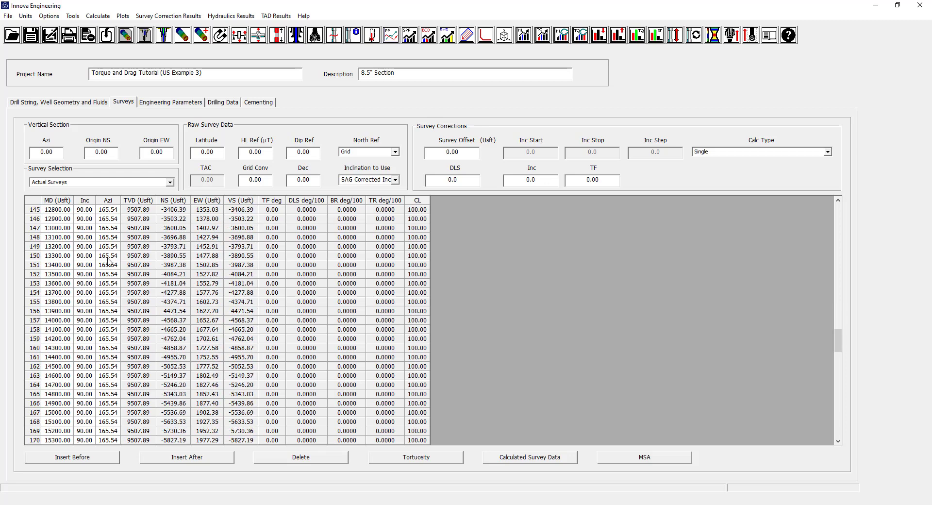
scroll(108, 261, "down", 20)
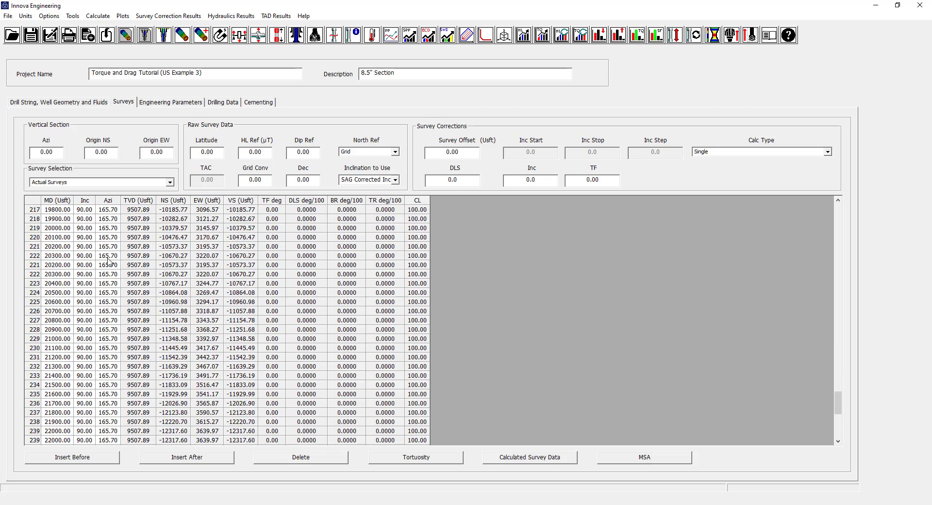
scroll(109, 262, "down", 5)
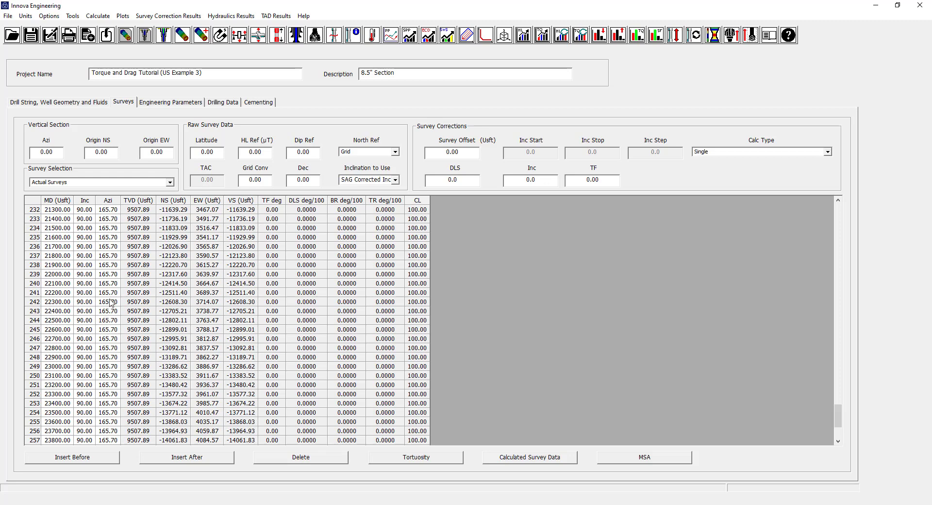
scroll(108, 326, "up", 20)
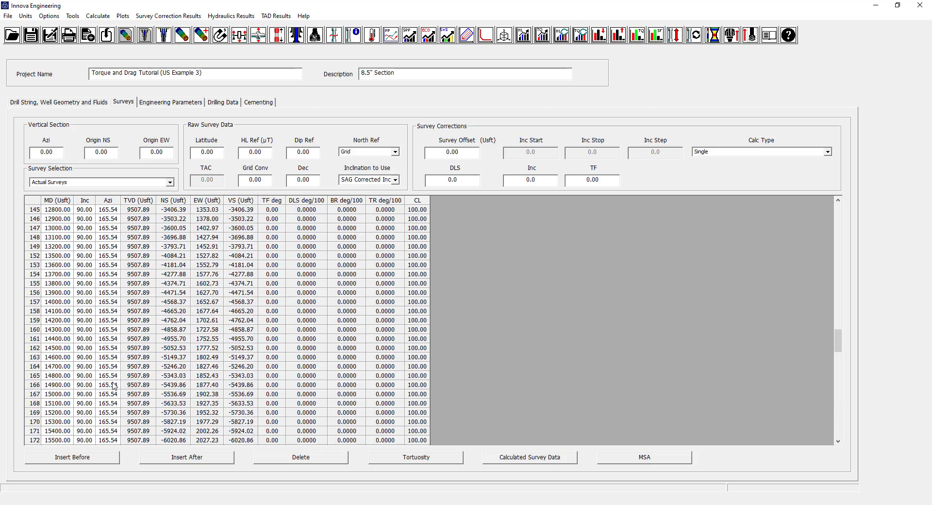
scroll(113, 386, "up", 20)
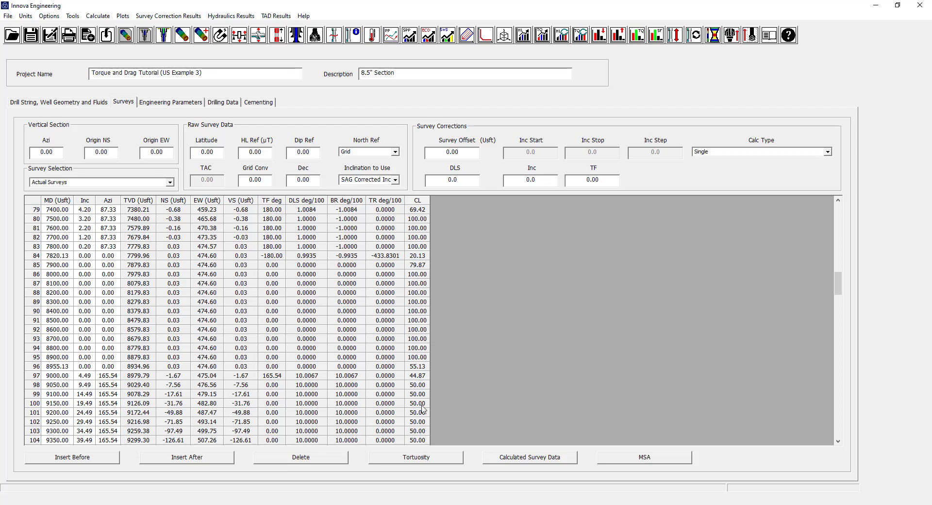
Apply Random tortuosity to the surveys with a 25 Usft period length and no depth range restriction.
left_click(426, 462)
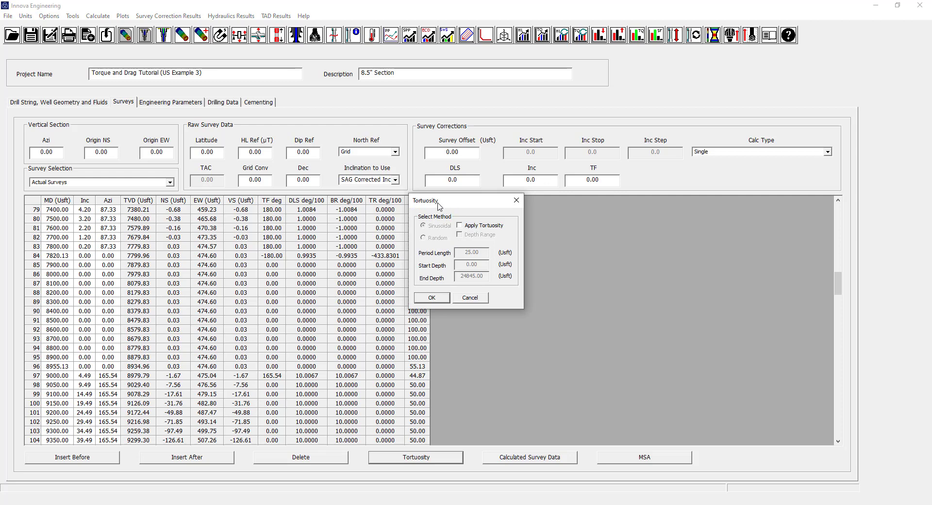
left_click(459, 226)
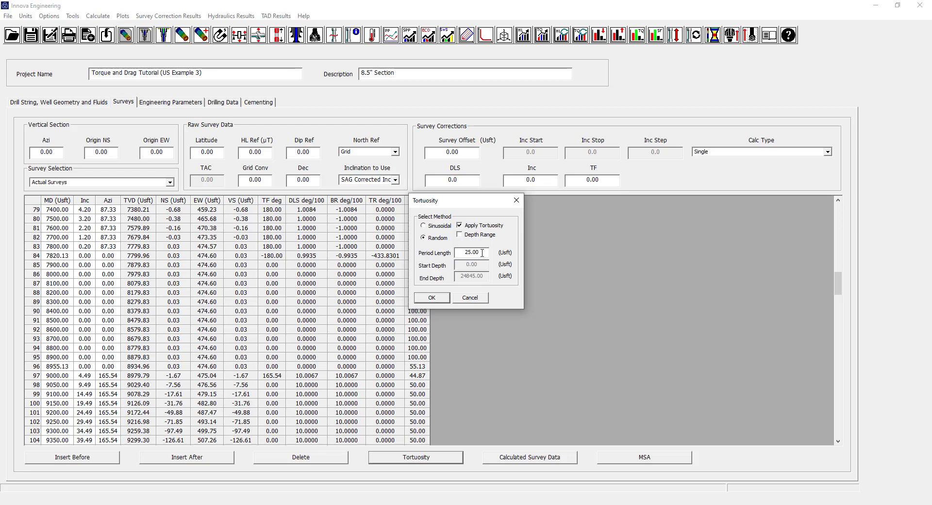
left_click(459, 235)
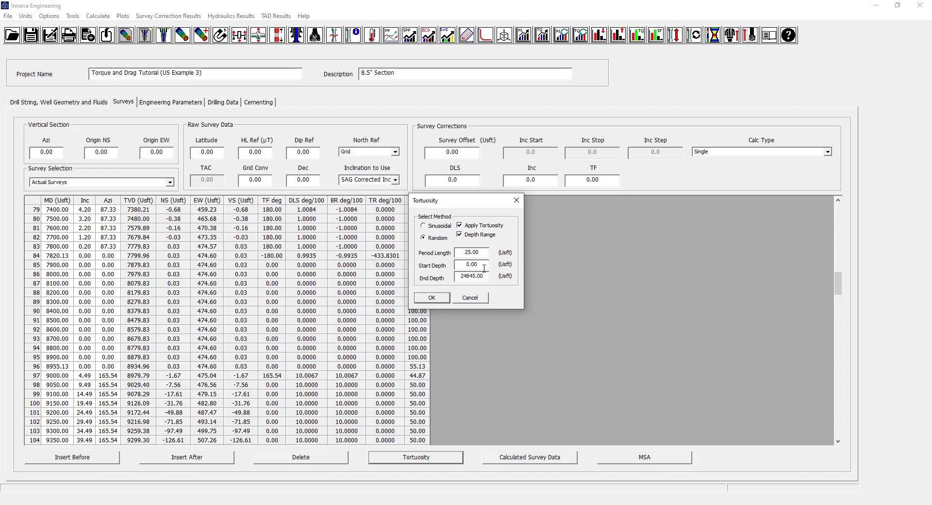
left_click(460, 235)
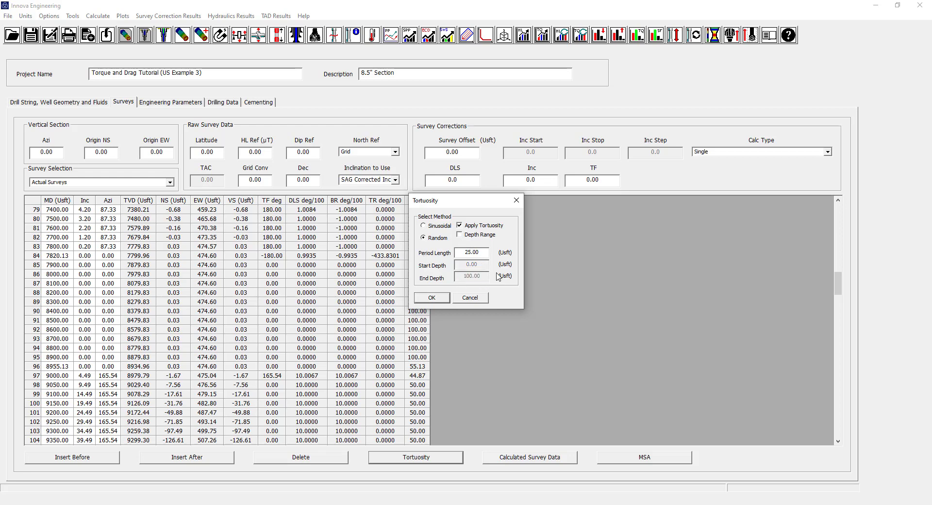
left_click(441, 300)
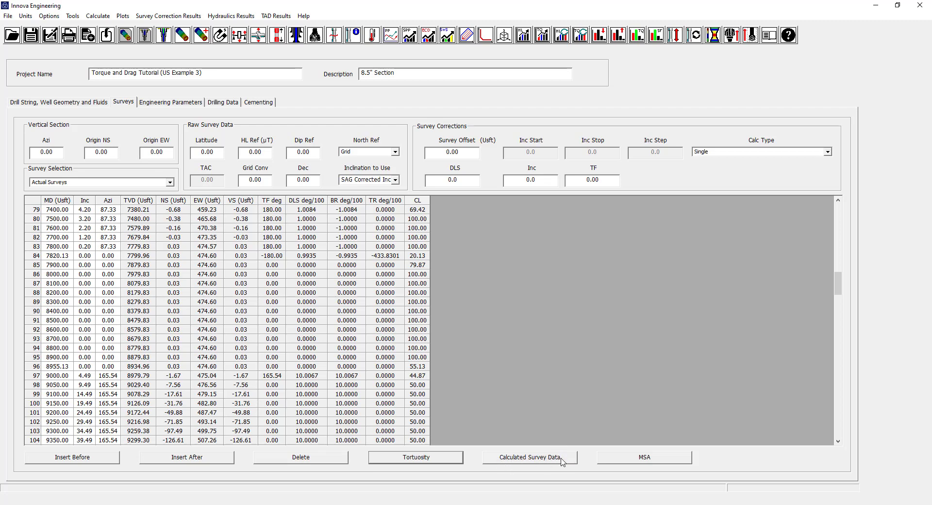
Choose Actual Surveys as the survey selection in the engineering parameters.
left_click(171, 103)
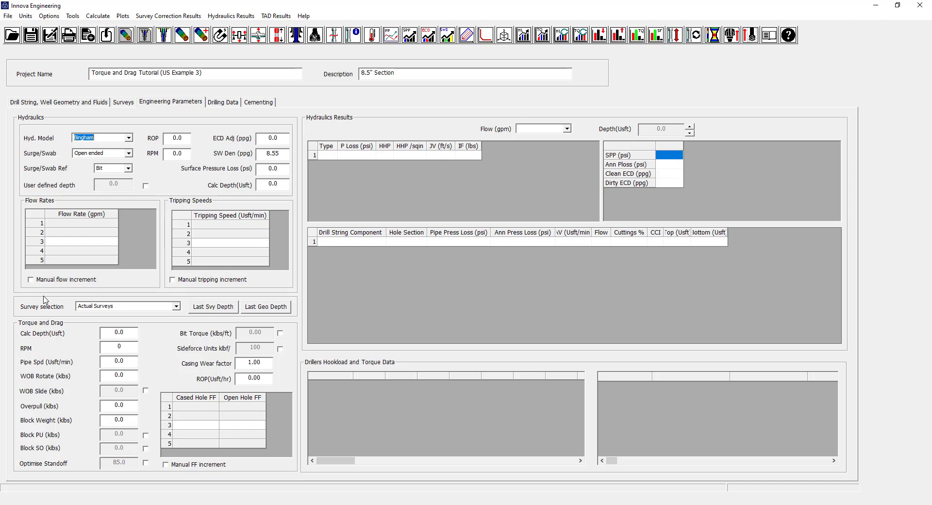
left_click(177, 306)
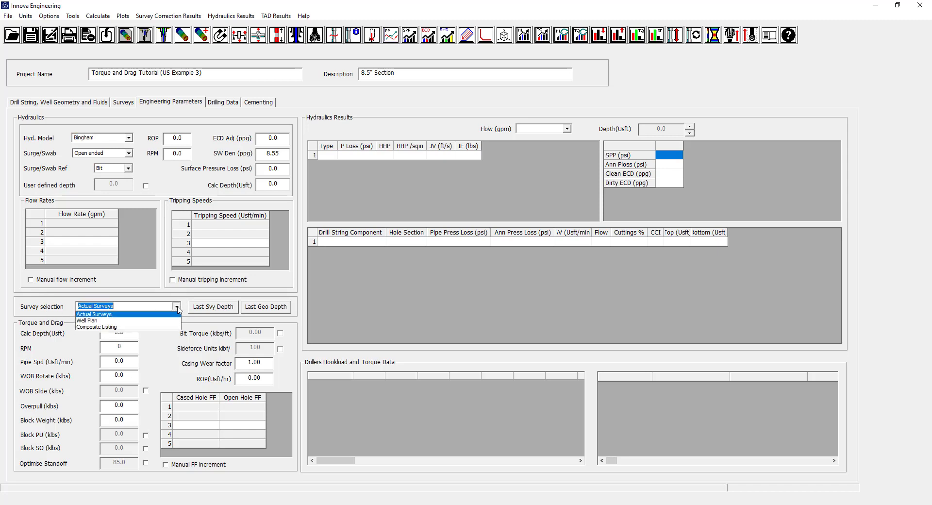
left_click(105, 318)
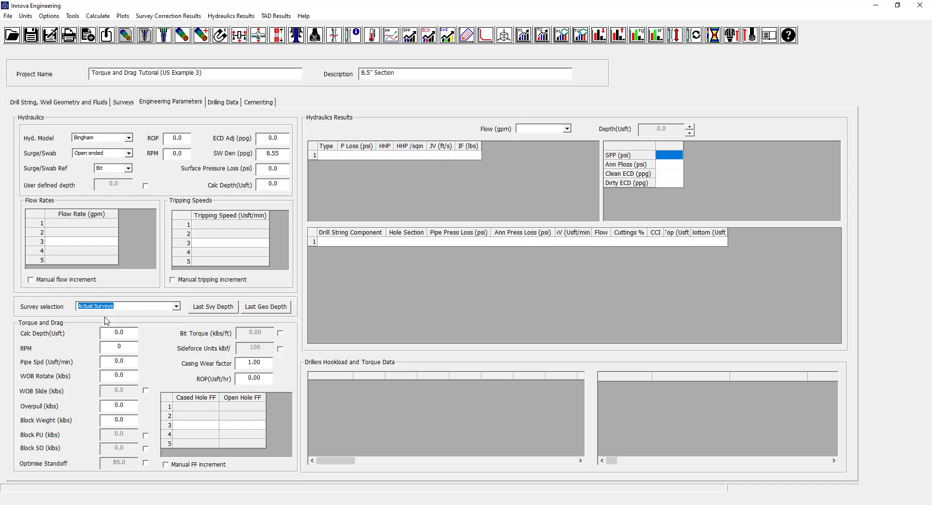
Examine the calculated survey data with tortuosity applied, comparing inclination and dogleg severity from surface through the deeper stations, and close the results.
left_click(123, 102)
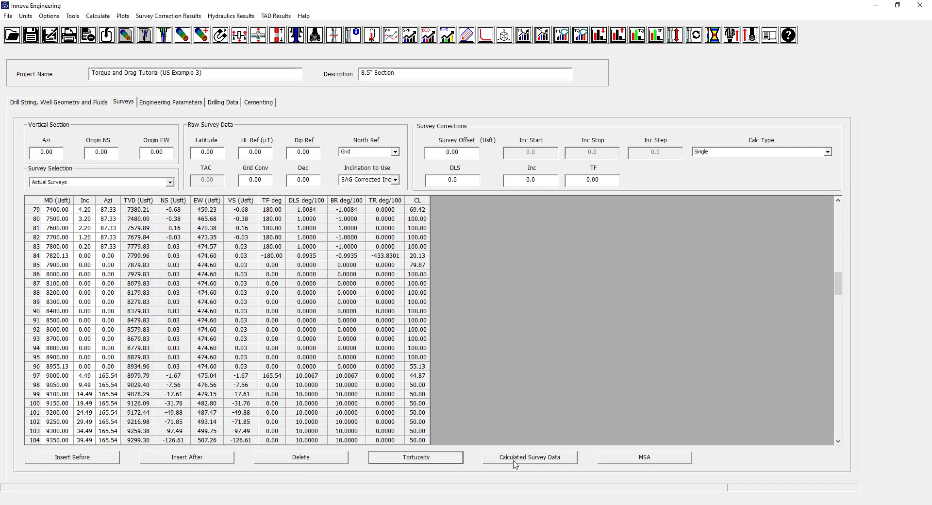
left_click(518, 458)
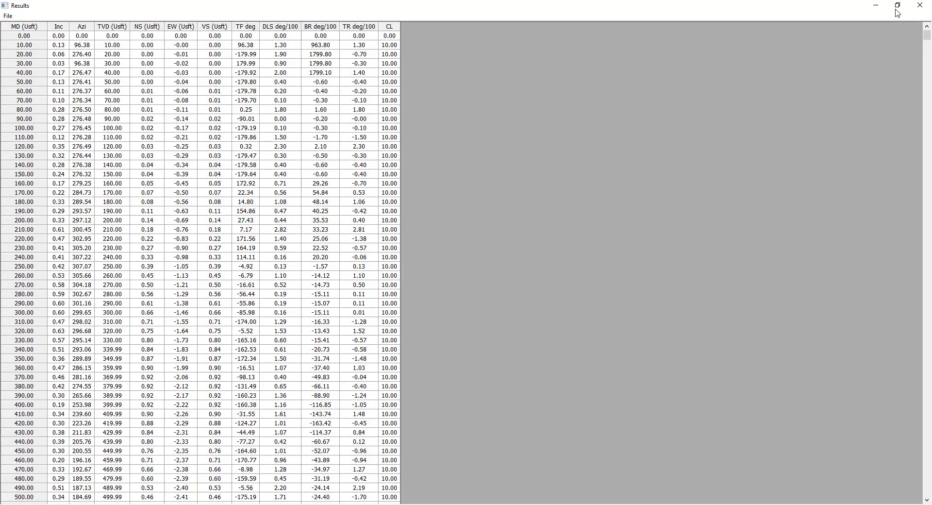
left_click(897, 9)
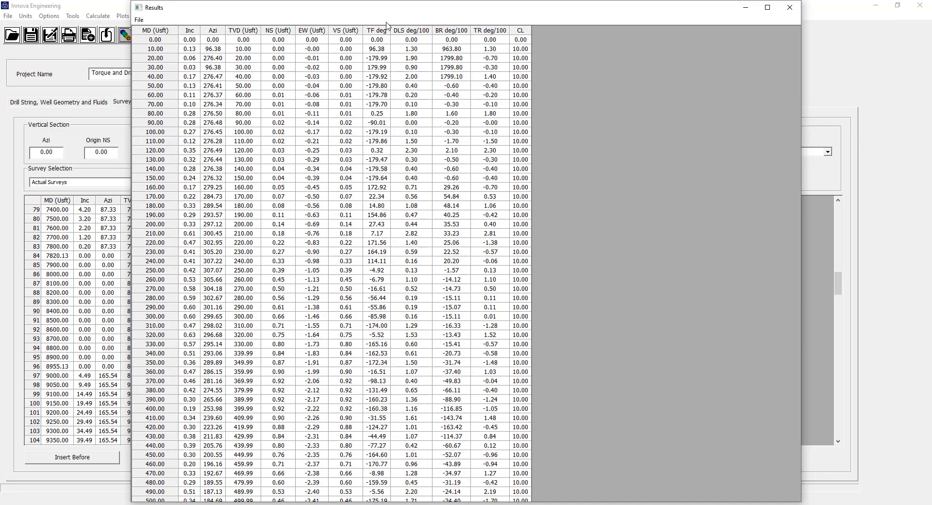
left_click_drag(384, 9, 556, 28)
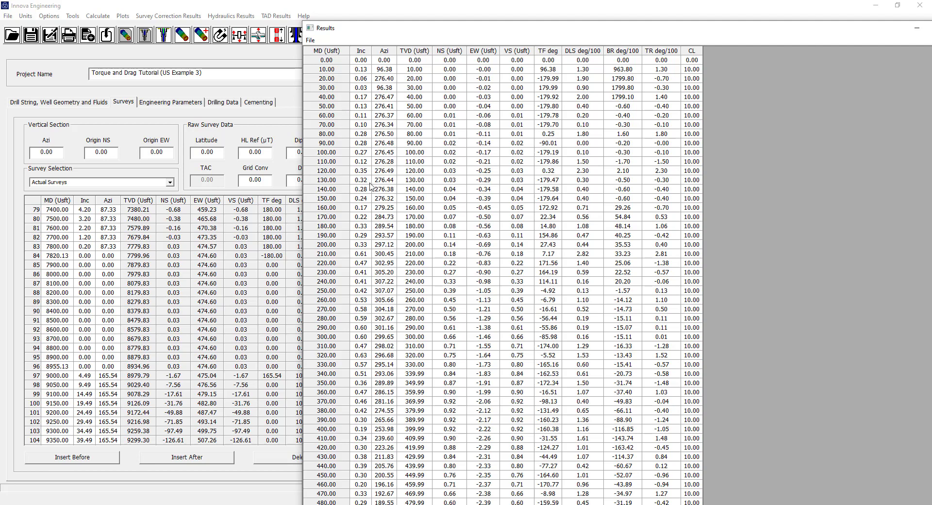
scroll(373, 176, "down", 1)
scroll(374, 176, "down", 19)
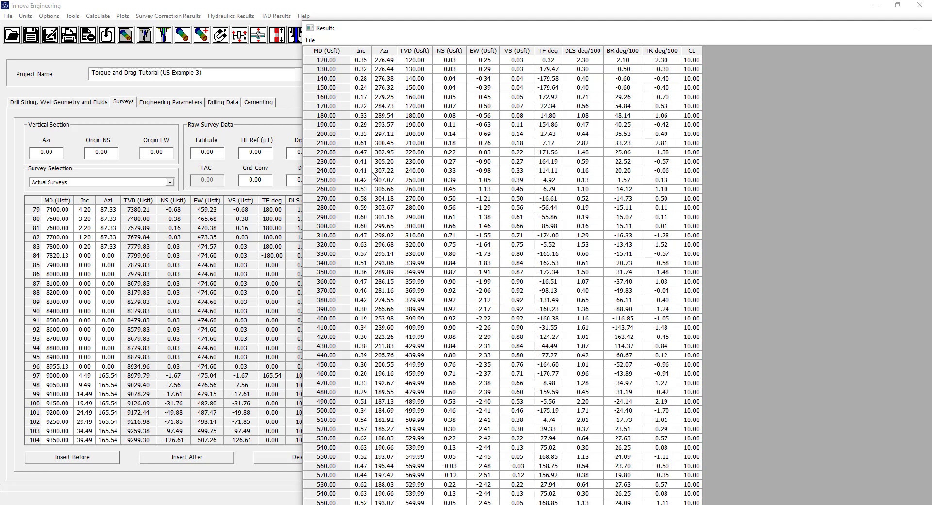
scroll(388, 256, "down", 20)
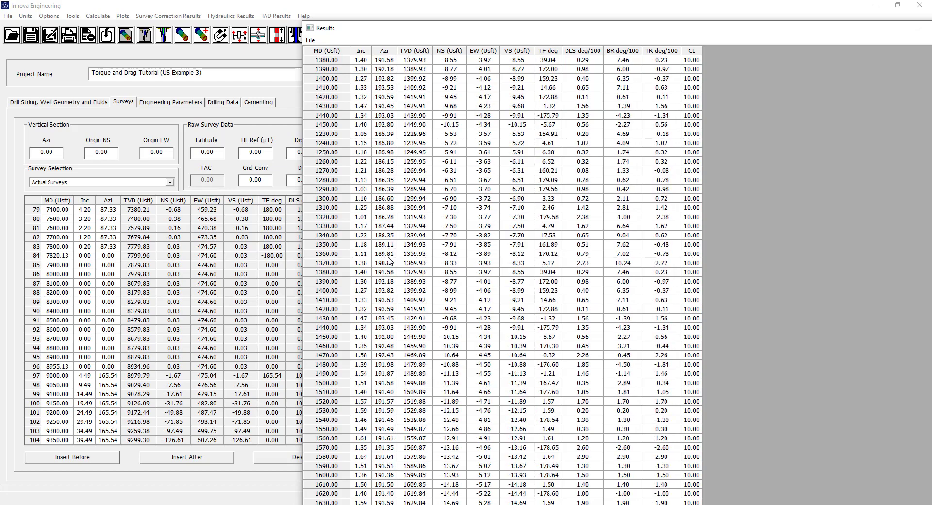
scroll(388, 261, "down", 20)
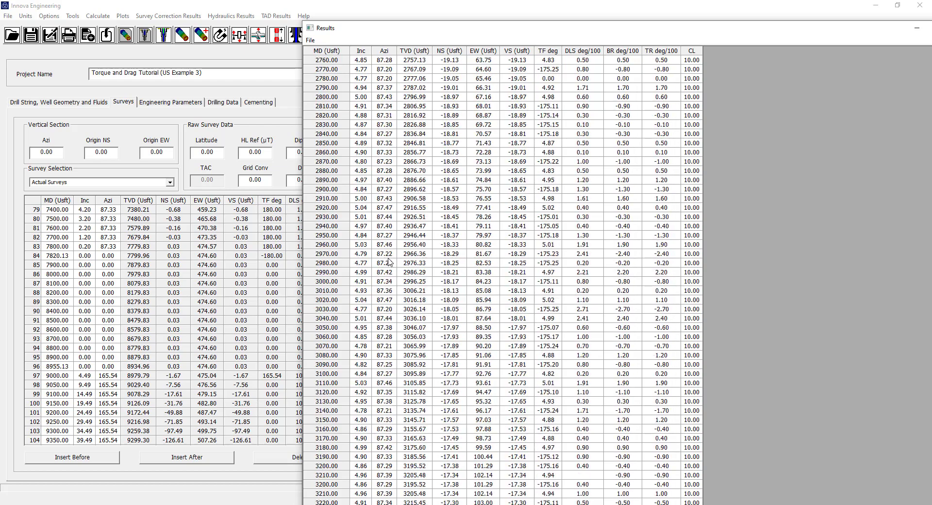
scroll(413, 312, "down", 20)
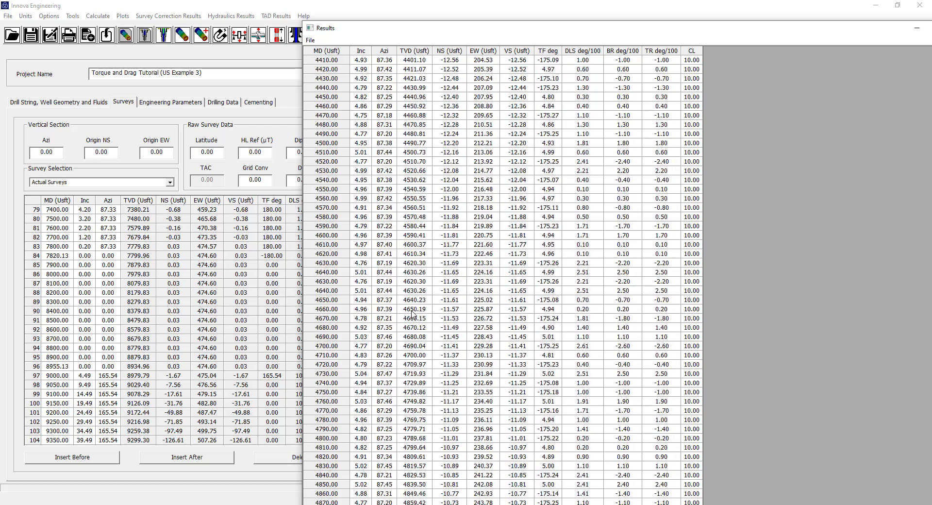
scroll(420, 290, "down", 20)
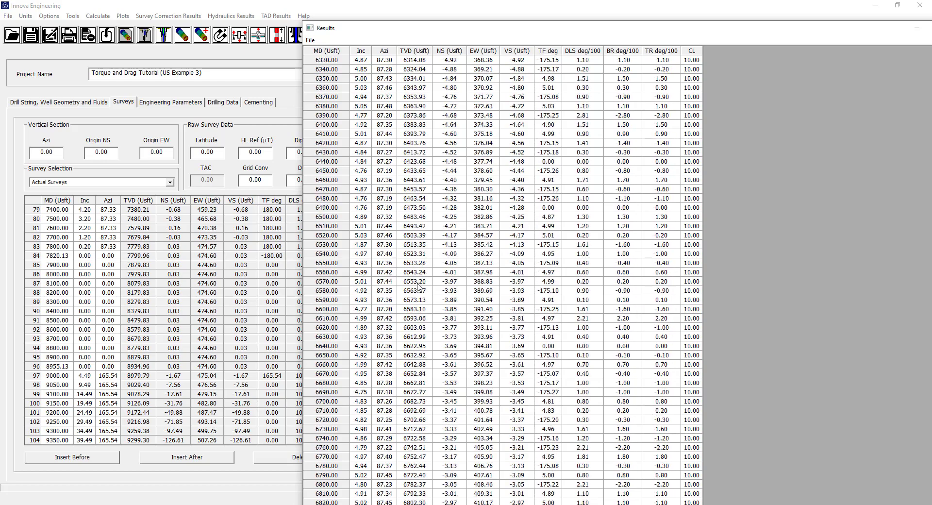
scroll(415, 287, "down", 9)
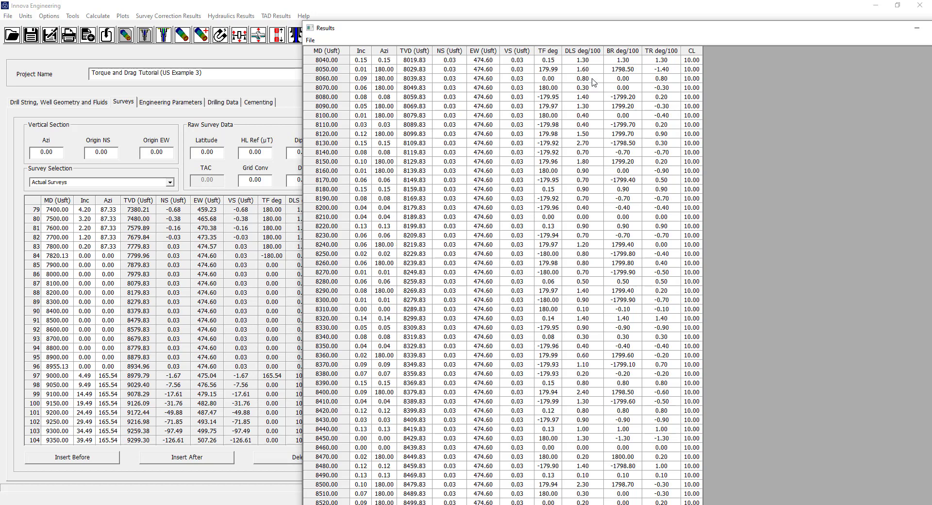
double_click(602, 27)
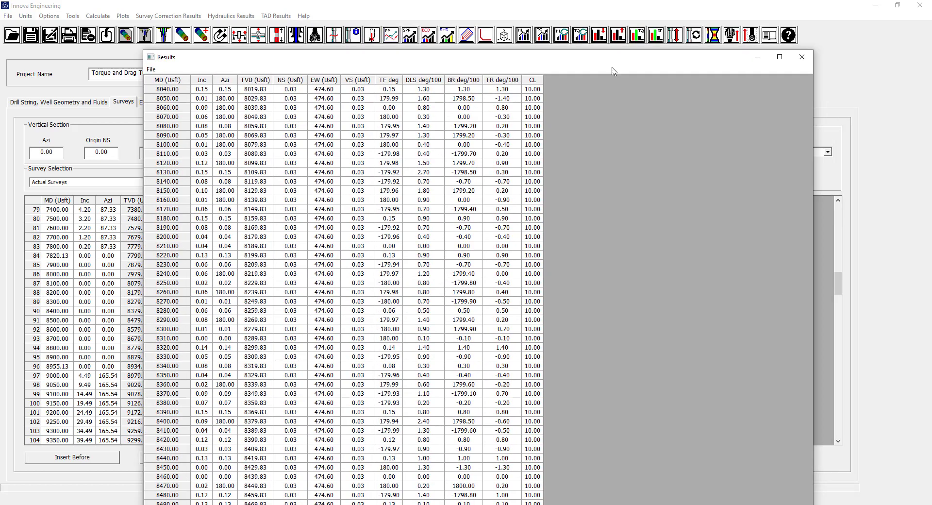
left_click(799, 58)
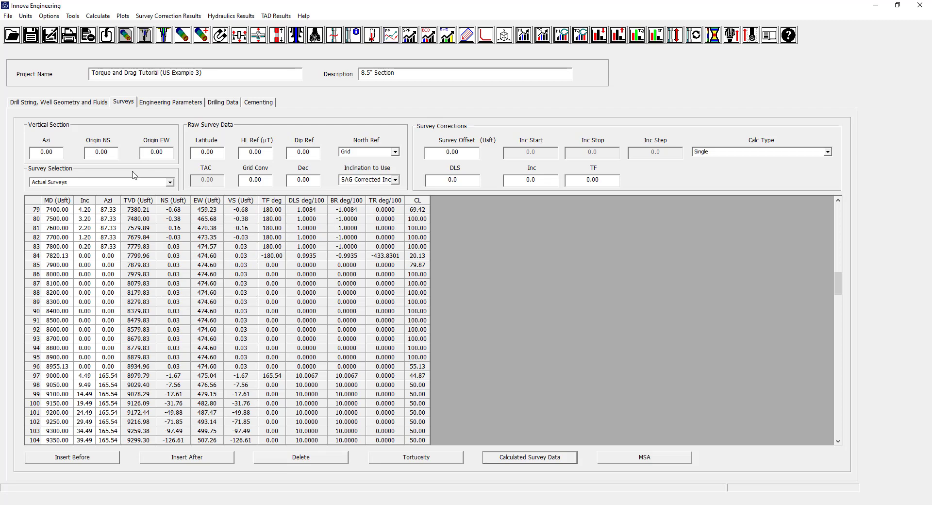
View the well's section view and plan view plots, closing each one.
left_click(123, 16)
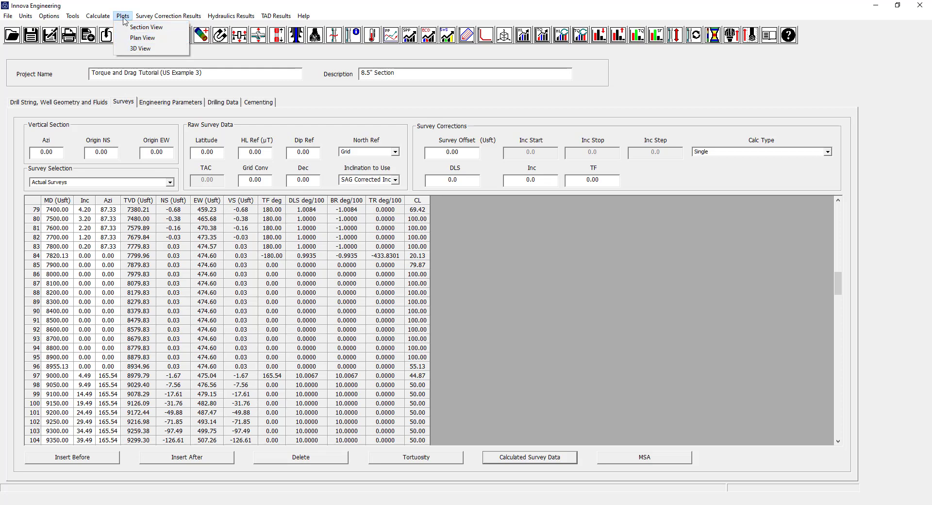
left_click(131, 29)
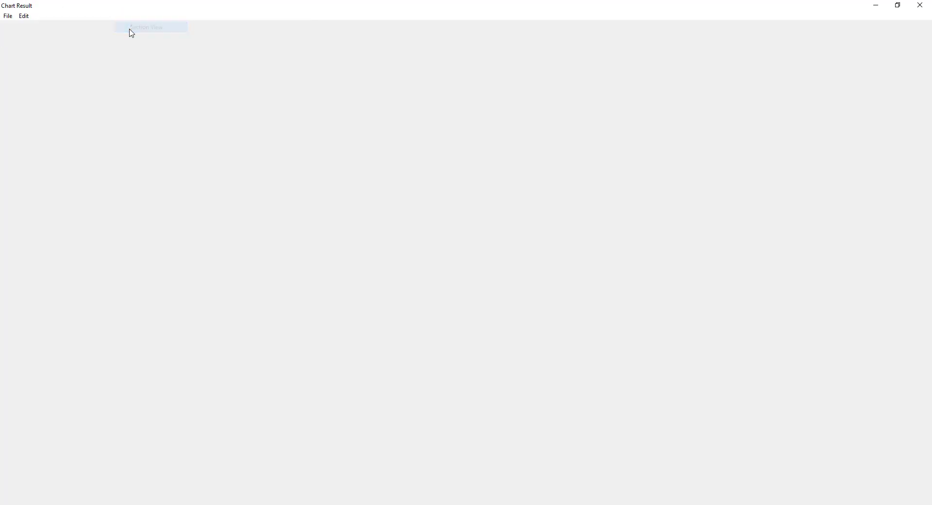
left_click(920, 5)
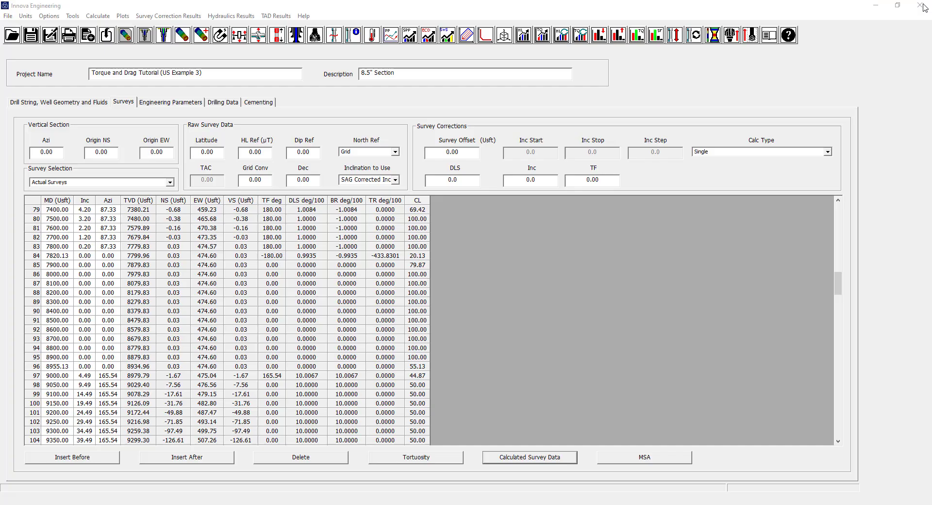
left_click(123, 16)
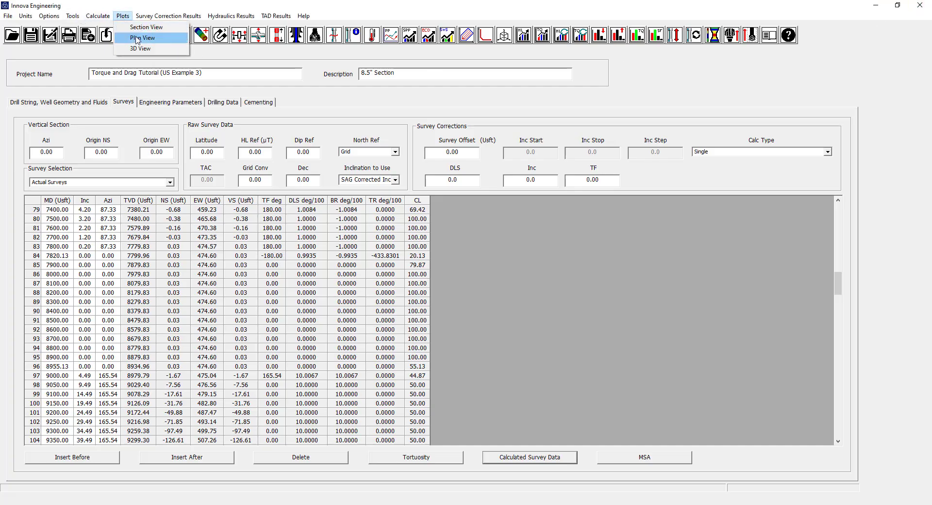
left_click(131, 39)
left_click(920, 5)
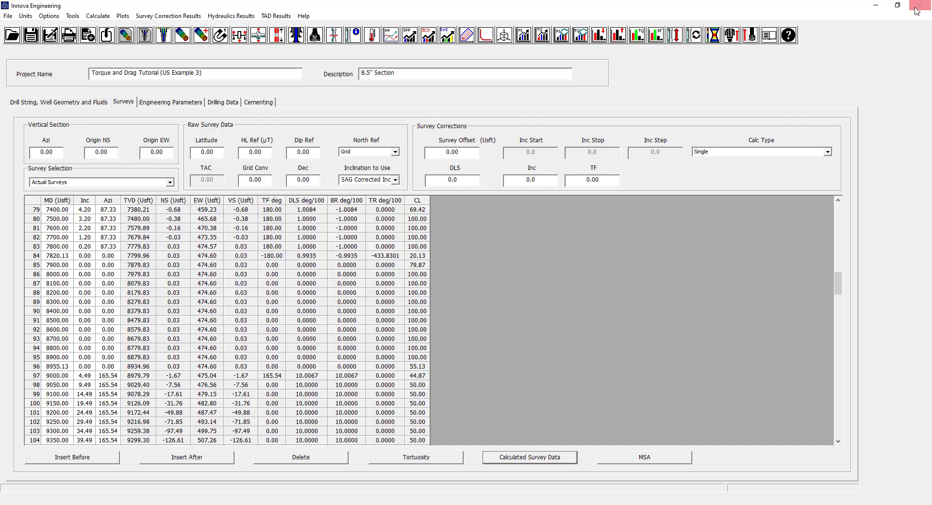
Inspect the well path in the 3D view, zooming in and rotating it, and close the view.
left_click(123, 16)
left_click(146, 48)
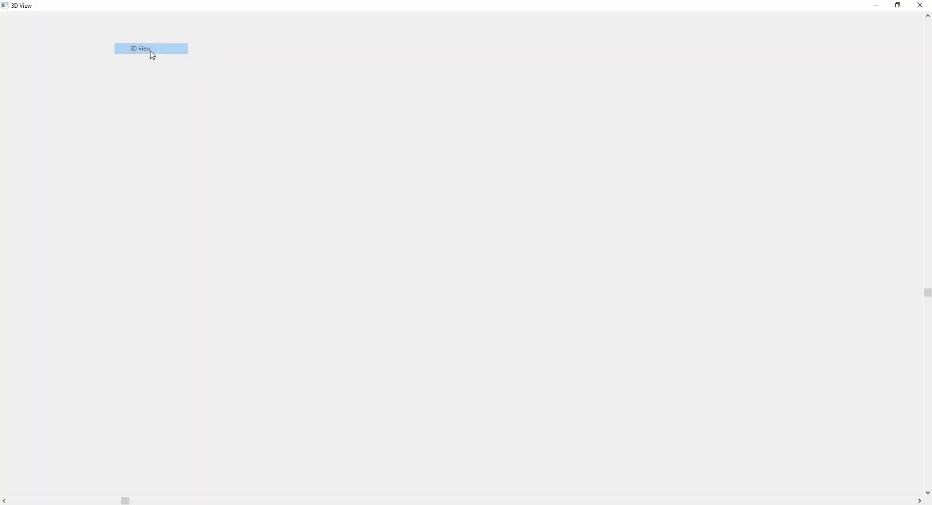
scroll(375, 314, "up", 10)
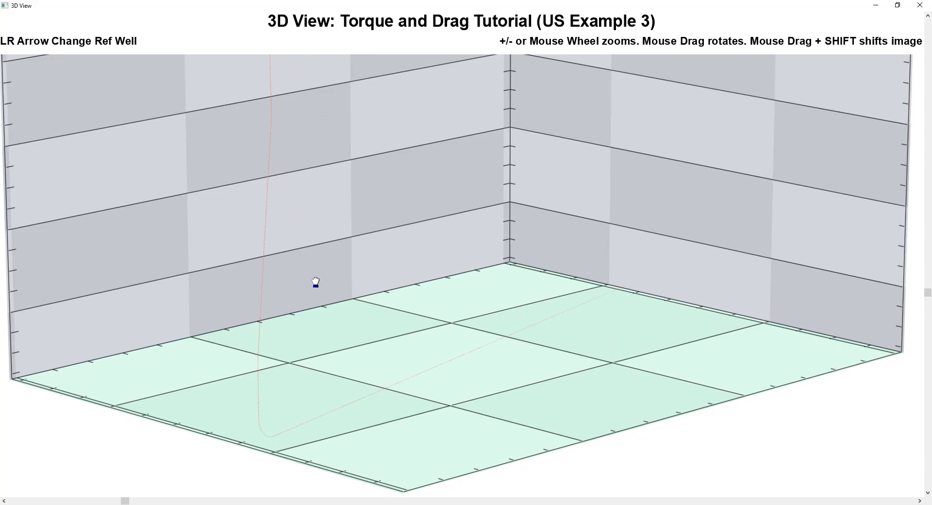
mouse_move(316, 282)
left_mouse_down()
mouse_move(327, 289)
mouse_move(307, 297)
left_mouse_up()
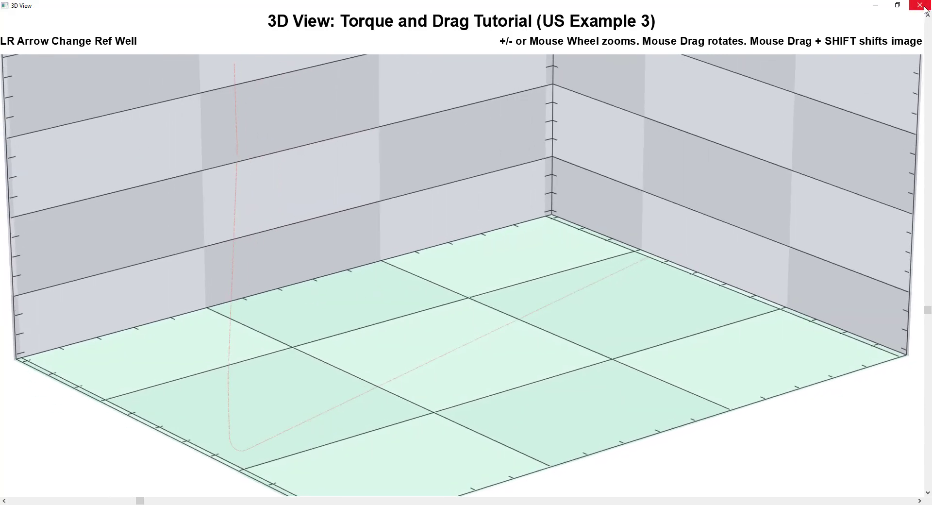
left_click(920, 6)
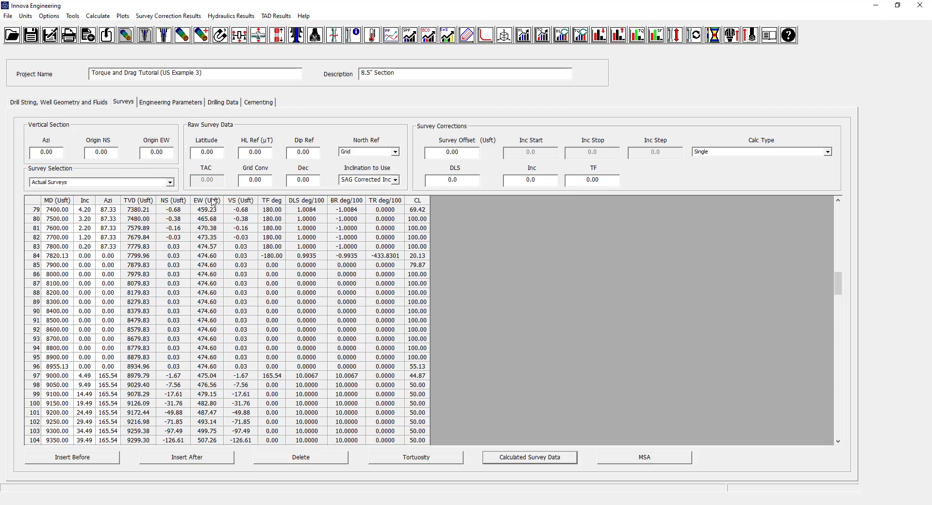
Enable manual flow increment in the hydraulics parameters and enter a single flow rate of 400 gpm.
left_click(204, 103)
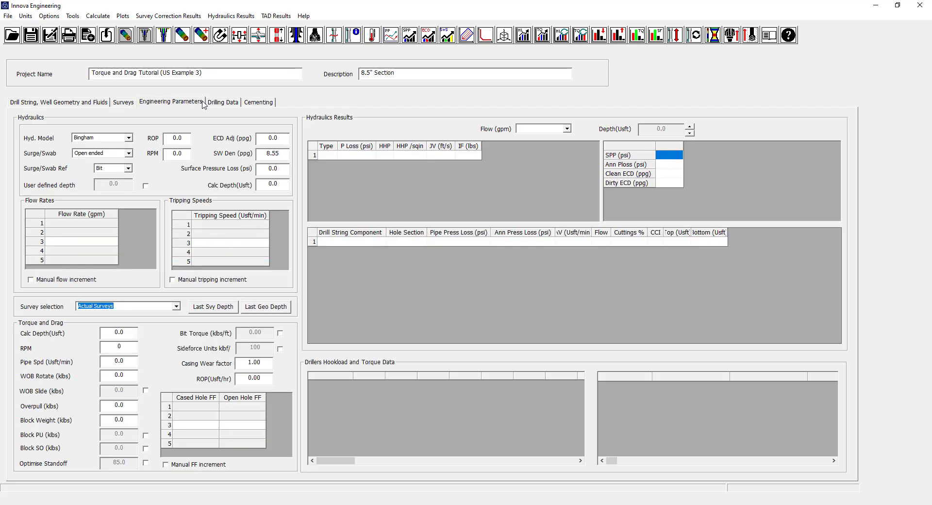
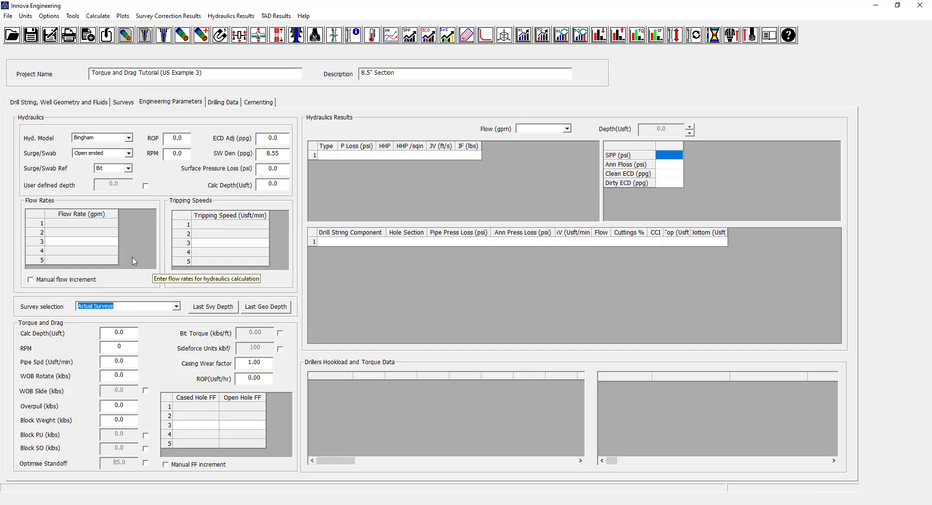
left_click(86, 245)
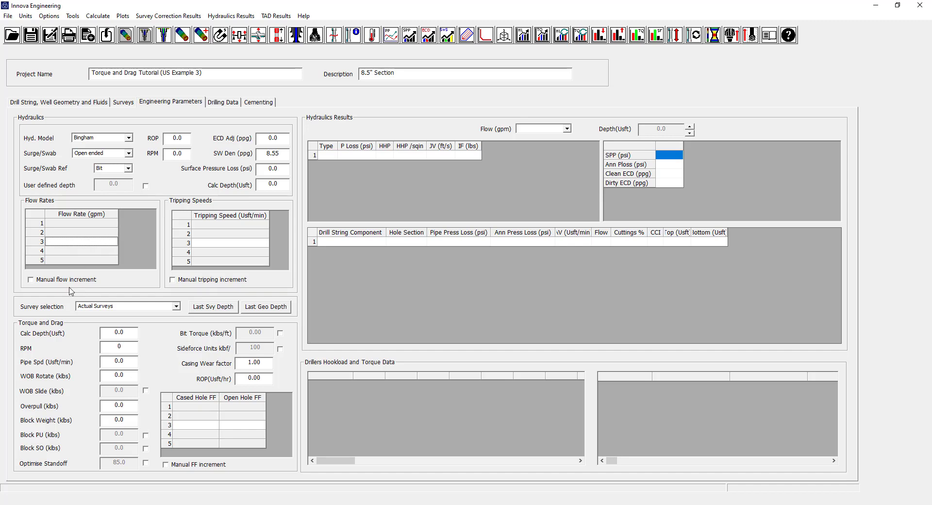
left_click(31, 279)
left_click(75, 223)
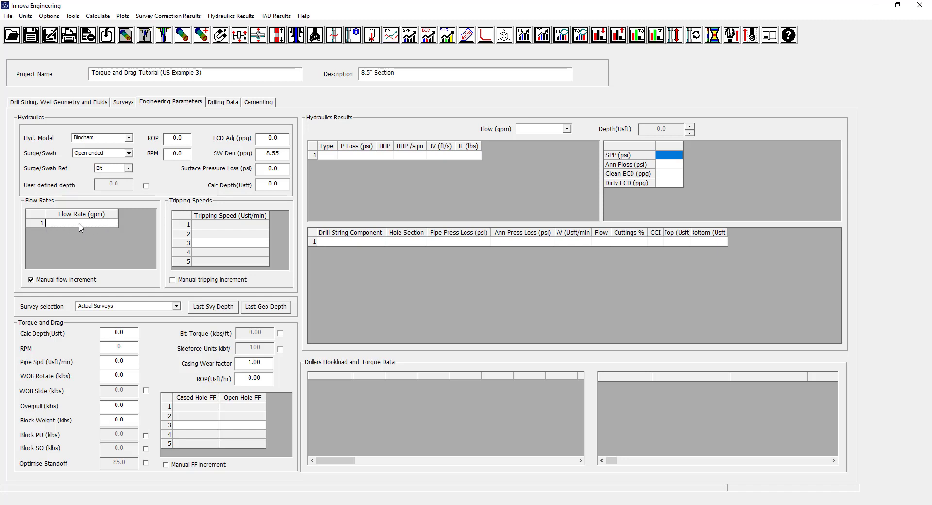
type("400")
key("Return")
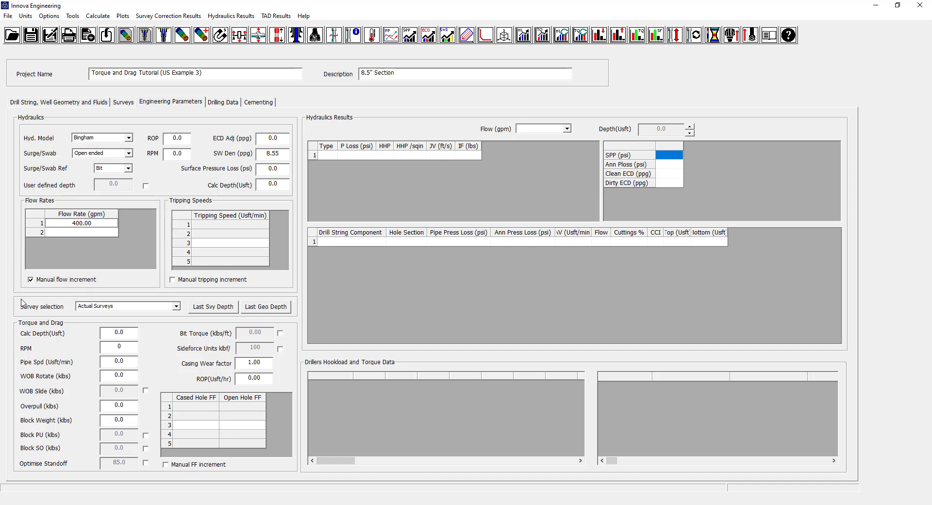
Check the survey selection options and the Well Plan survey listing, and return to the engineering parameters.
left_click(177, 310)
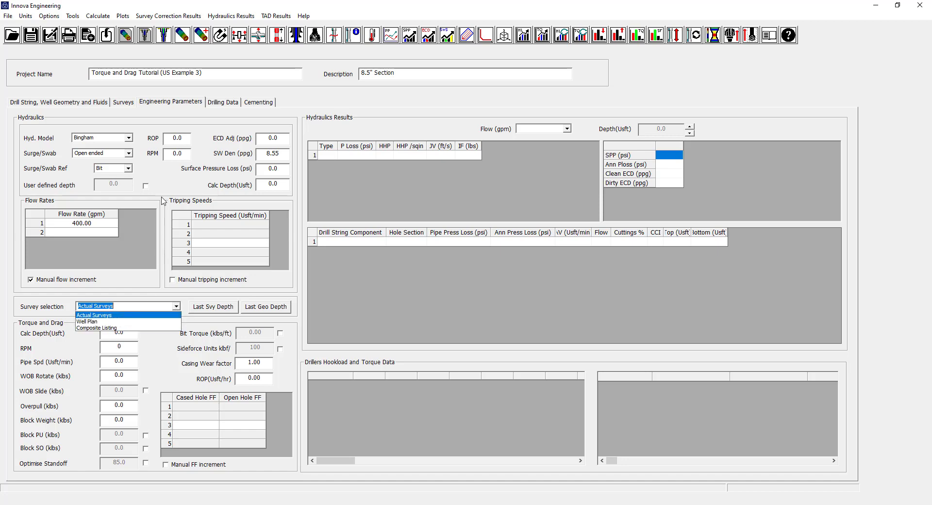
left_click(125, 104)
left_click(130, 104)
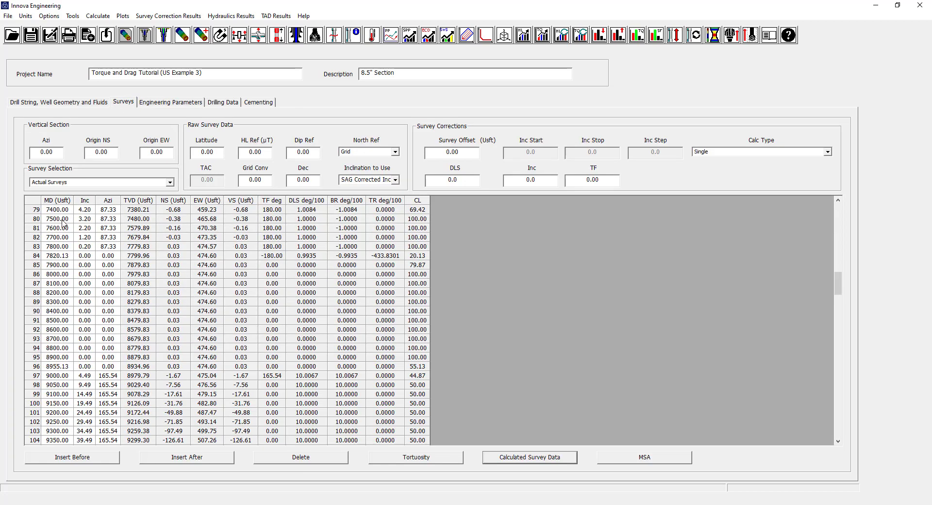
left_click(170, 182)
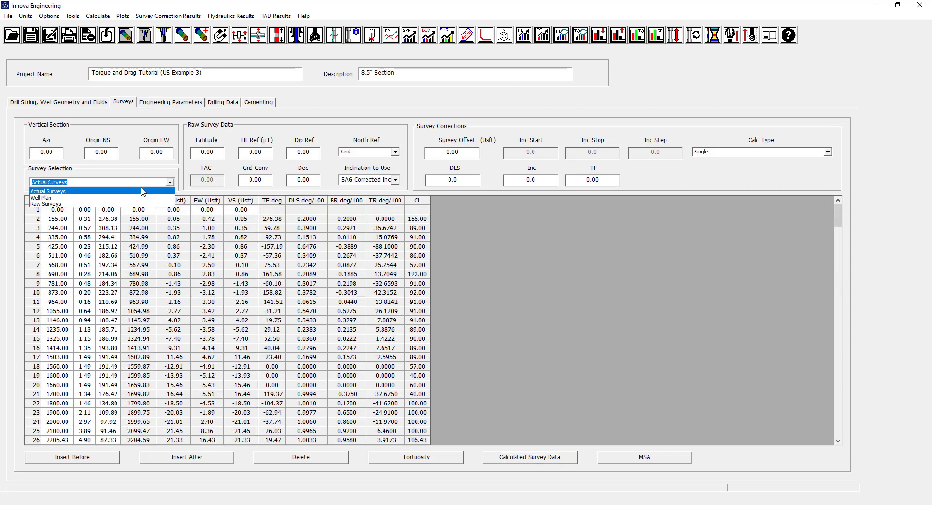
left_click(63, 198)
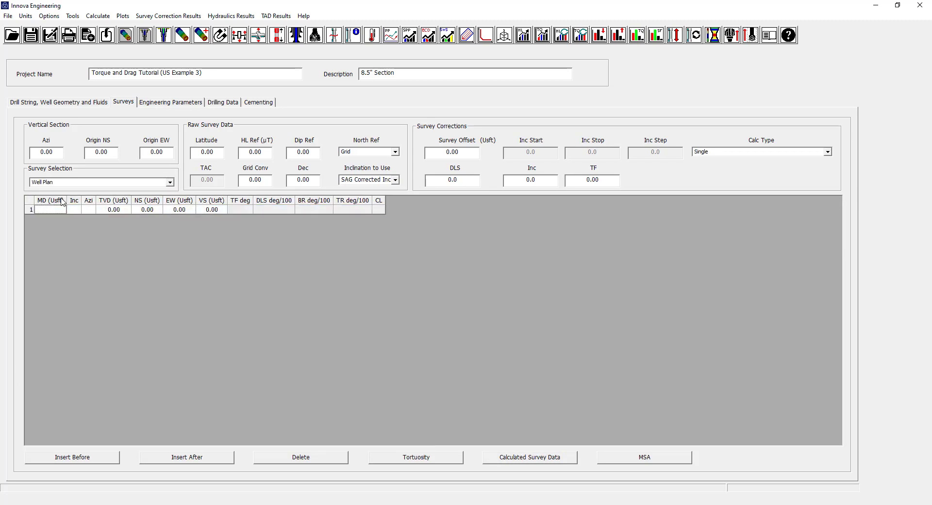
left_click(170, 183)
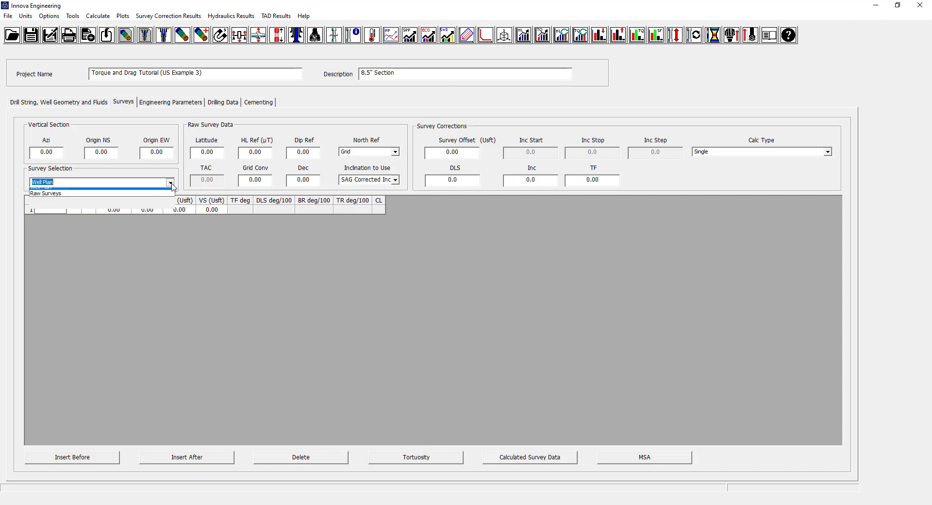
left_click(142, 193)
left_click(166, 103)
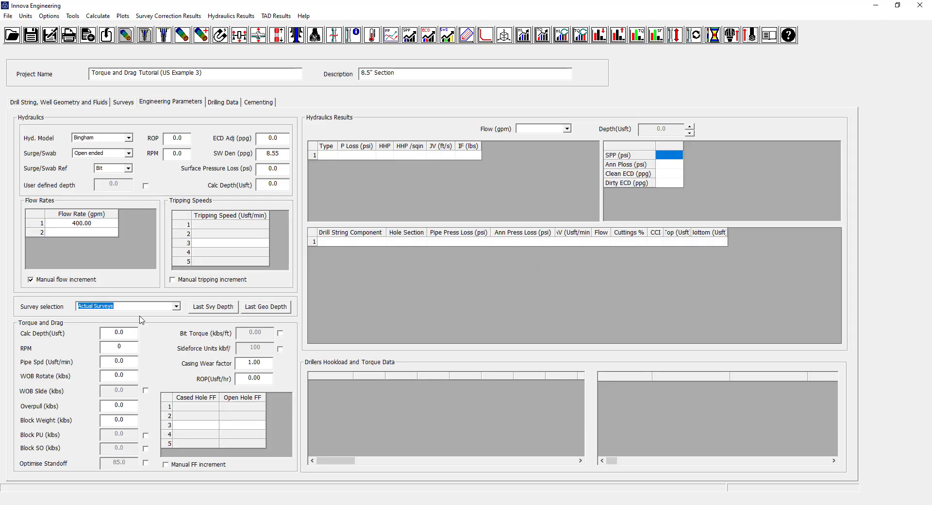
Select Actual Surveys for the torque and drag calculation and go to its calculation depth.
left_click(176, 307)
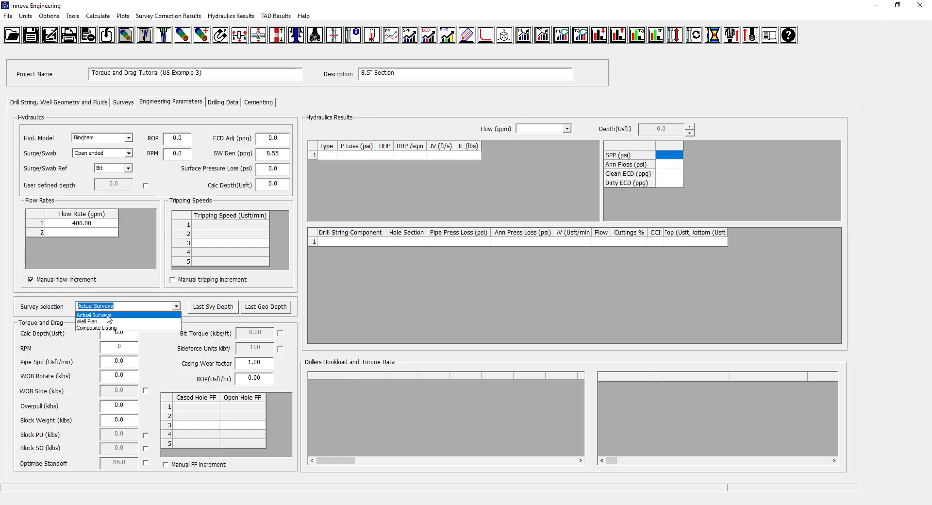
left_click(107, 315)
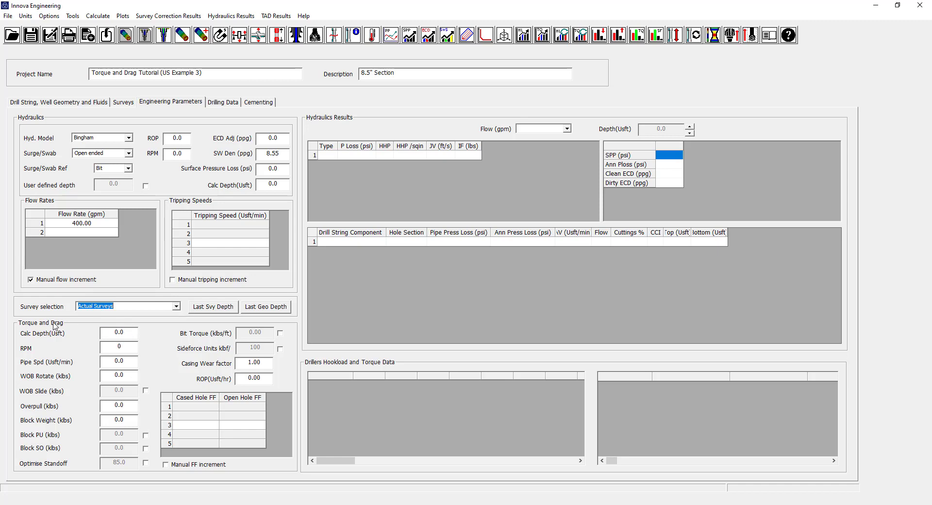
left_click(130, 331)
Update the TVD of the 24845.00 Usft open hole section in the well geometry and return to the engineering parameters.
left_click(66, 104)
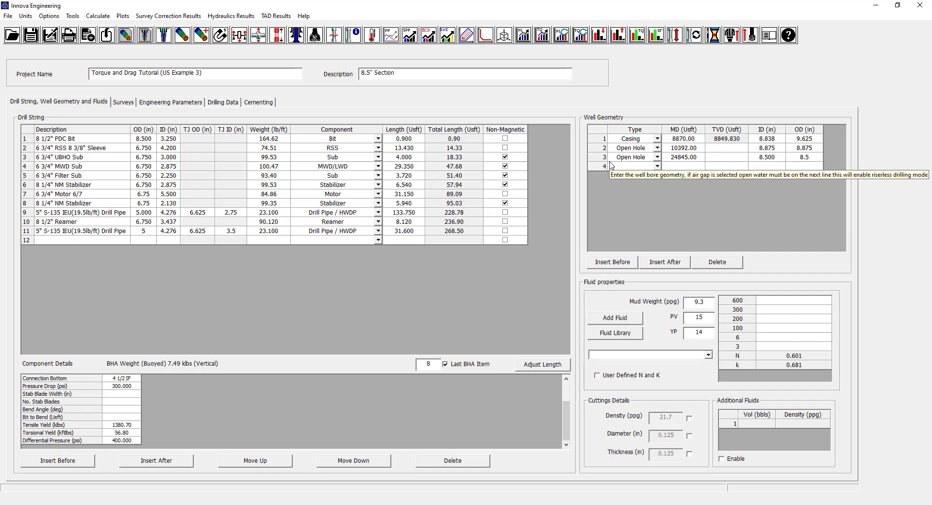
left_click(725, 165)
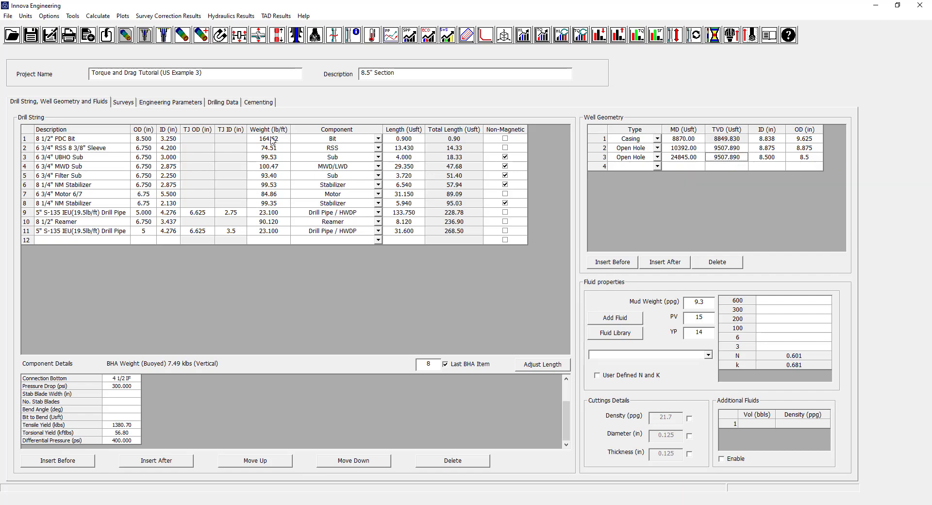
left_click(127, 103)
left_click(152, 103)
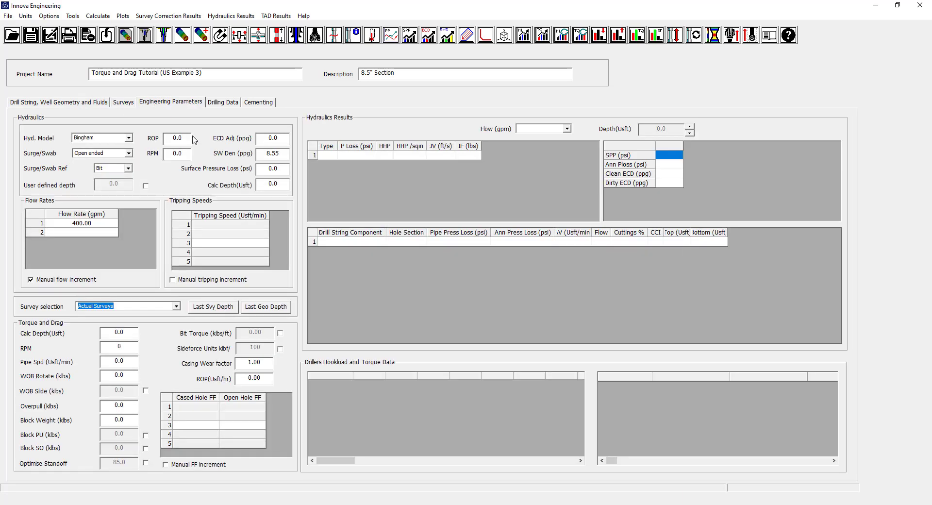
Fill the calculation depth from the last survey depth and set the torque and drag RPM to 100.
left_click(205, 309)
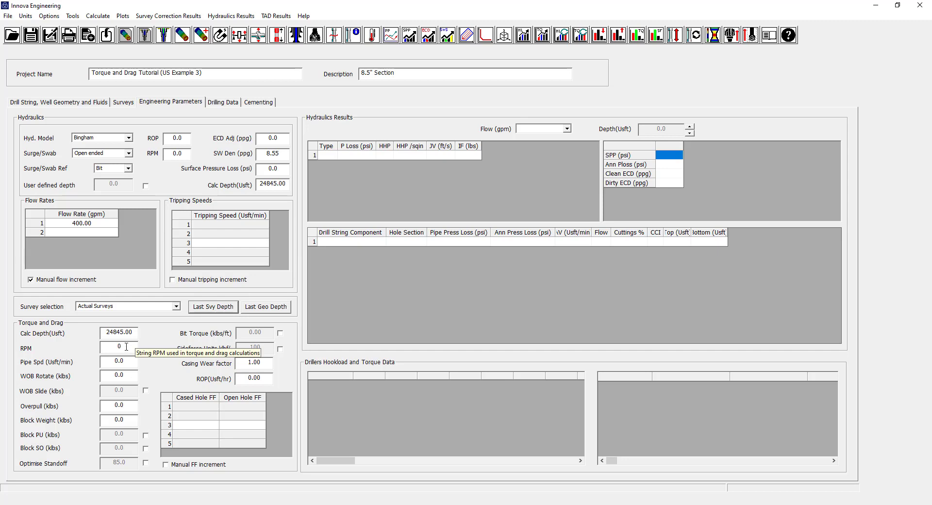
left_click_drag(127, 347, 106, 346)
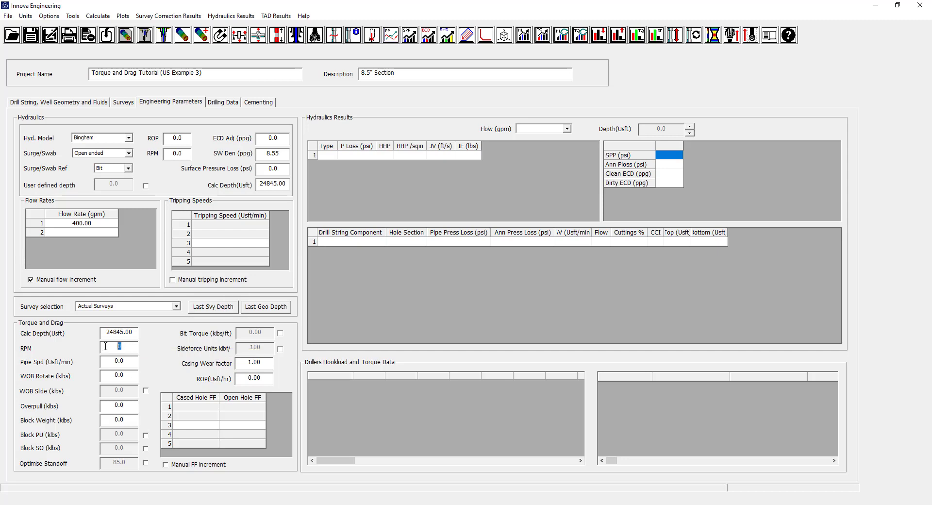
type("100")
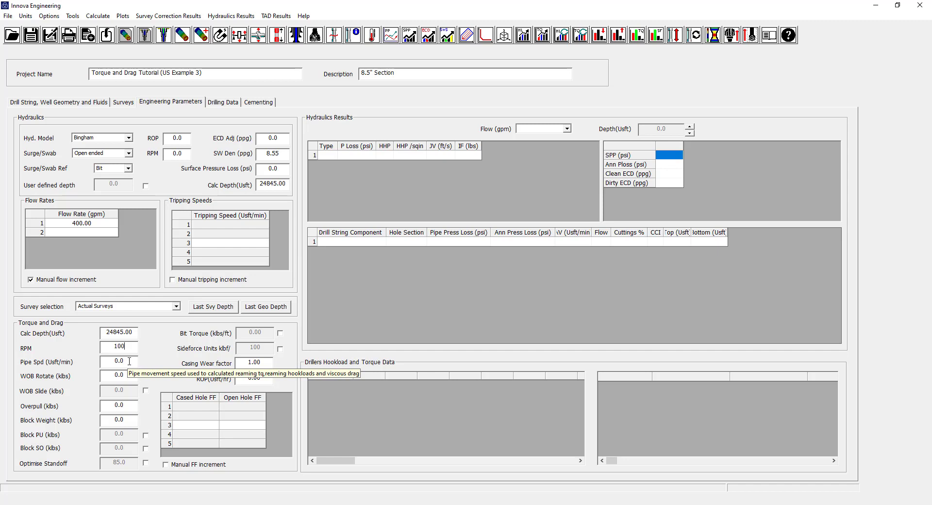
Set the pipe speed to 30 Usft/min and the rotating WOB to 14 klbs.
left_click(128, 361)
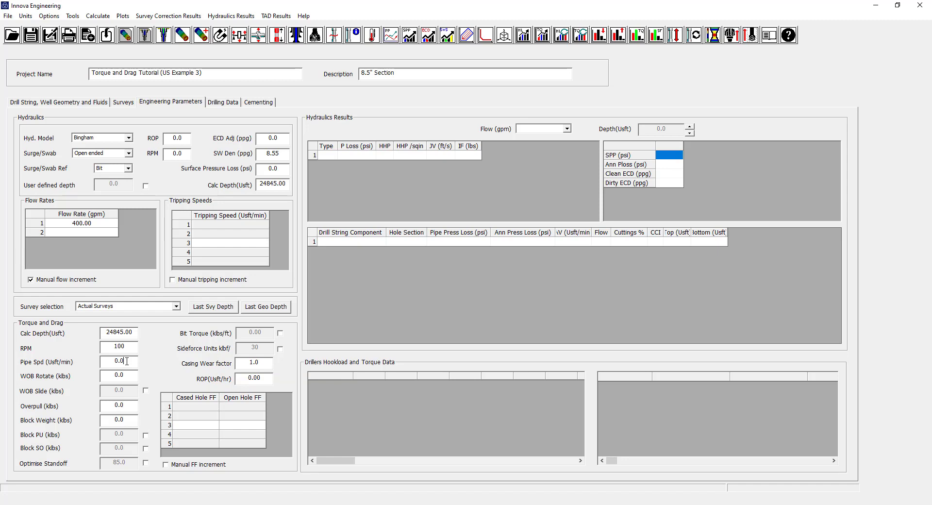
left_click_drag(126, 361, 105, 365)
type("30")
left_click(131, 376)
double_click(122, 375)
type("14")
left_click(146, 390)
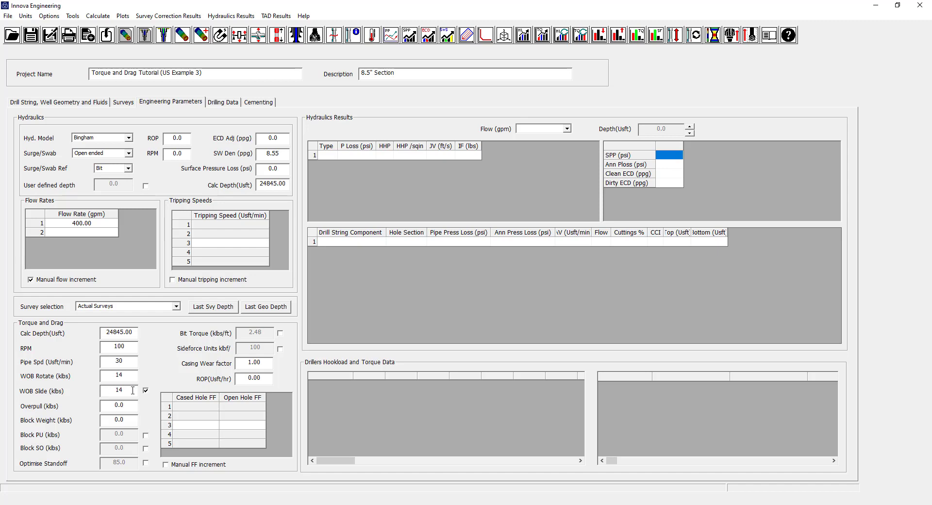
left_click(145, 390)
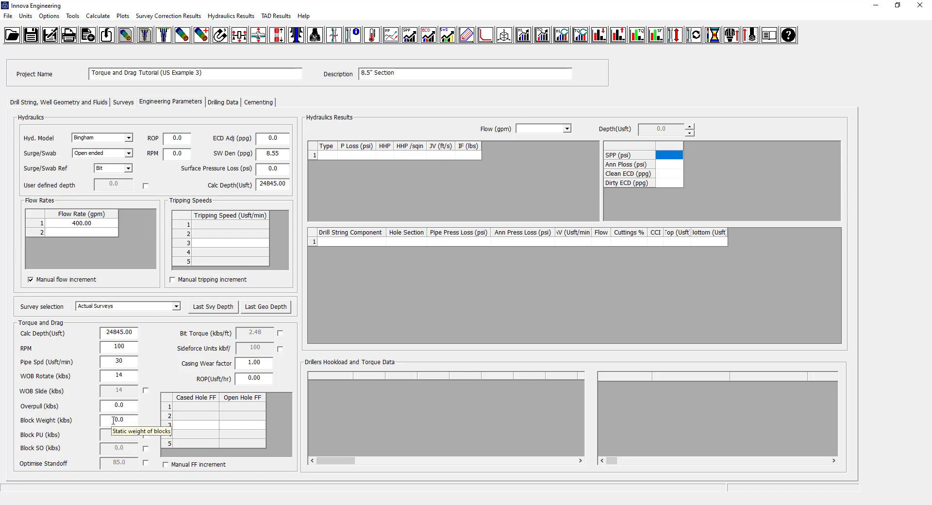
Set the block weight to 38 klbs.
double_click(126, 421)
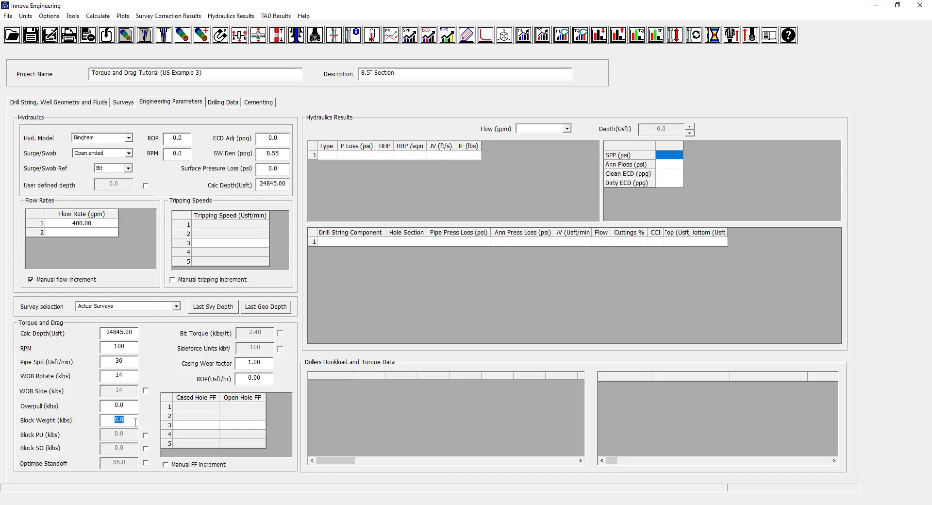
type("38")
left_click(145, 436)
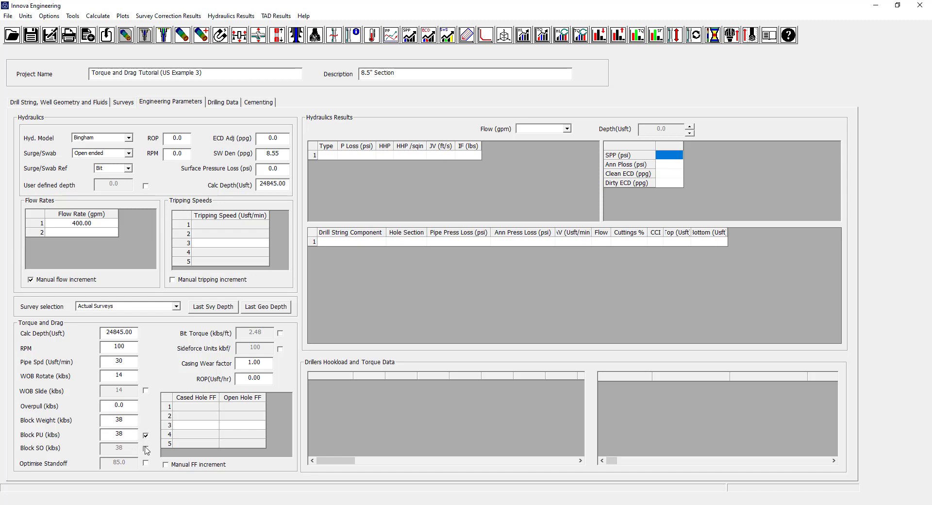
left_click(147, 449)
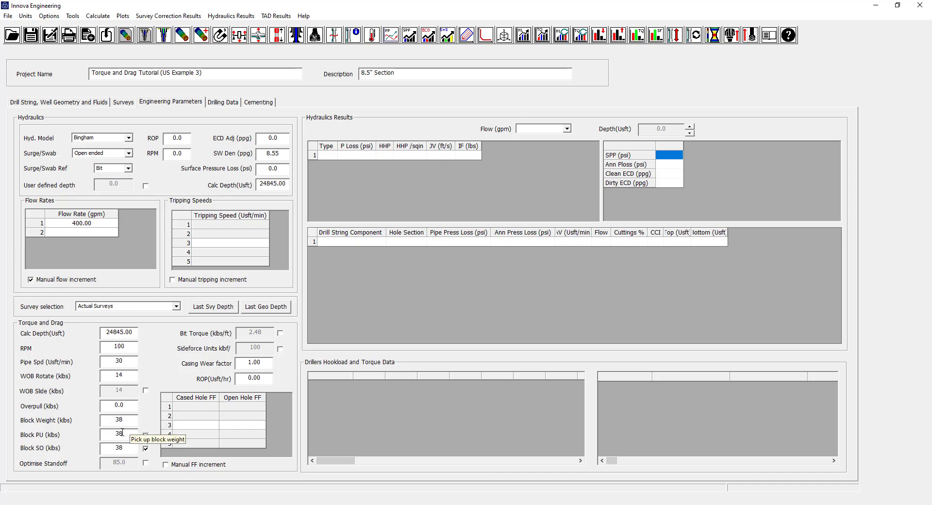
left_click(146, 449)
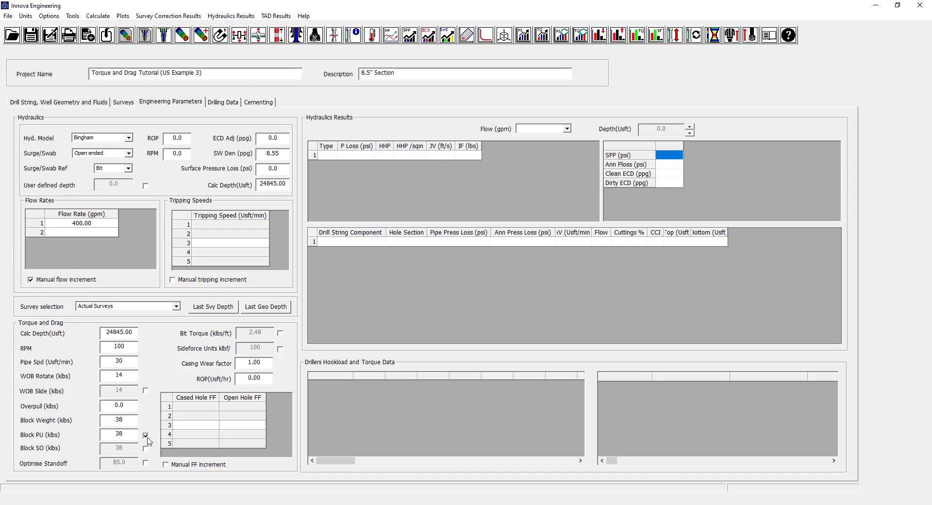
left_click(146, 436)
Check the bit's OD in the drill string and the override option for the estimated bit torque.
left_click(60, 102)
left_click(141, 140)
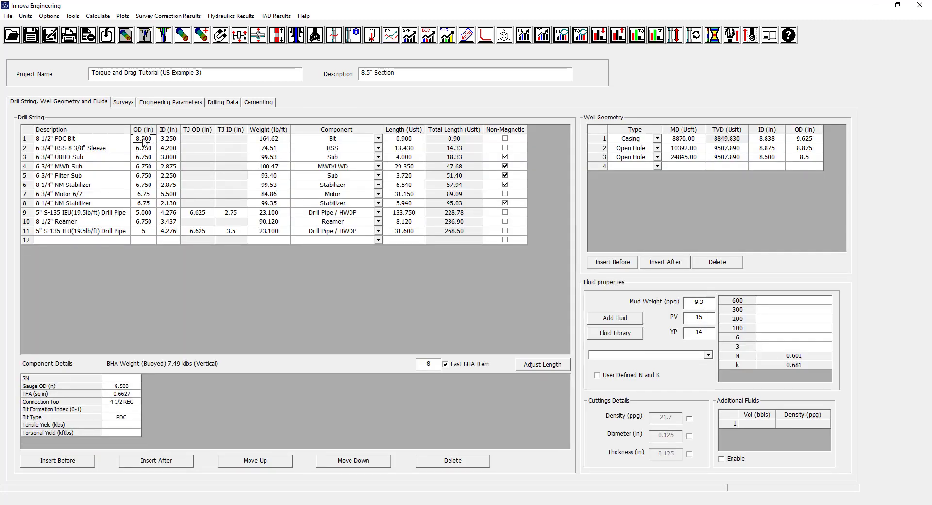
left_click(160, 105)
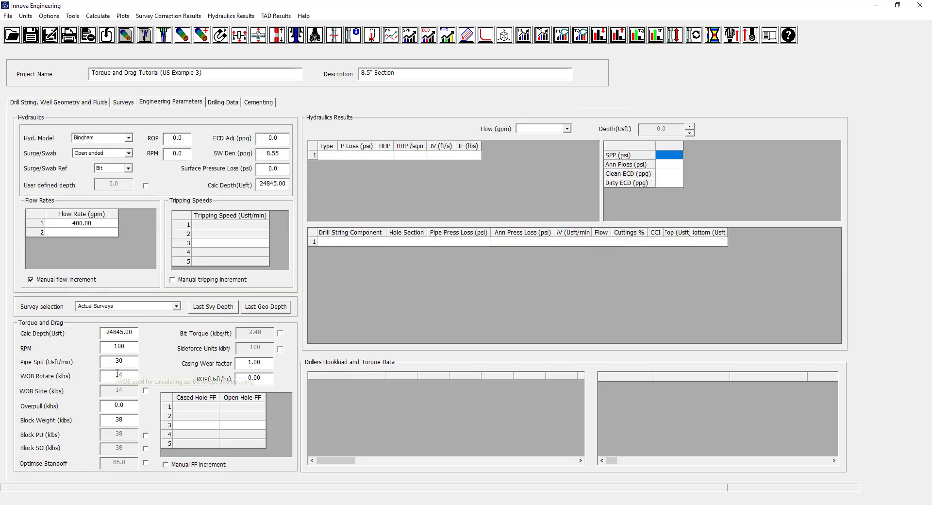
left_click(281, 334)
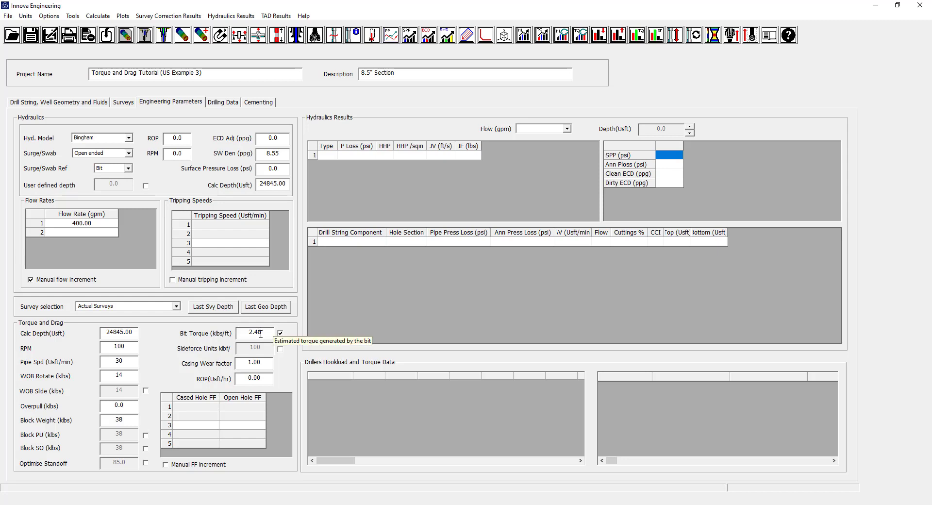
left_click(280, 333)
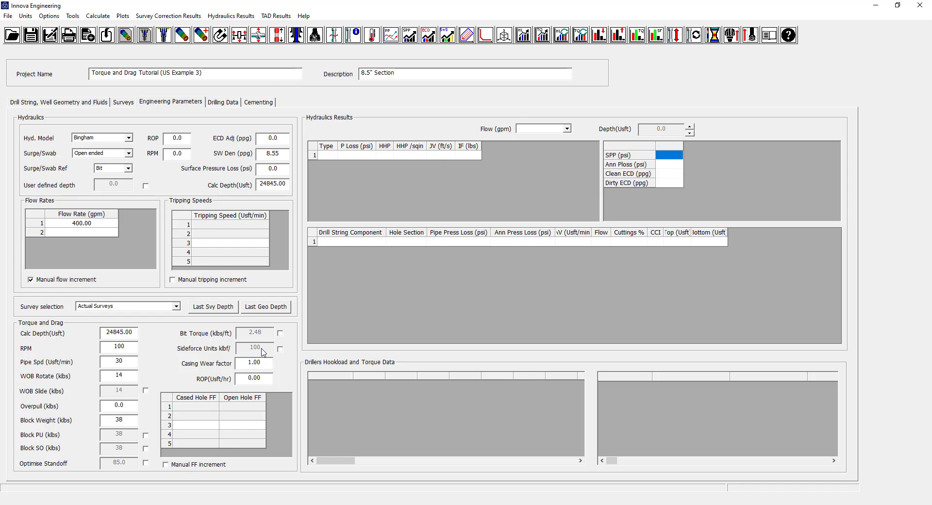
Enable the sideforce units override and set the unit length to 30.
left_click(280, 350)
left_click_drag(266, 350, 238, 349)
type("30")
key("BackSpace")
key("BackSpace")
key("BackSpace")
type(".5")
key("BackSpace")
key("BackSpace")
key("BackSpace")
type("0.5")
Consult the help page on torque and drag parameters for wear factor guidance and set the casing wear factor to 1.0.
key("F1")
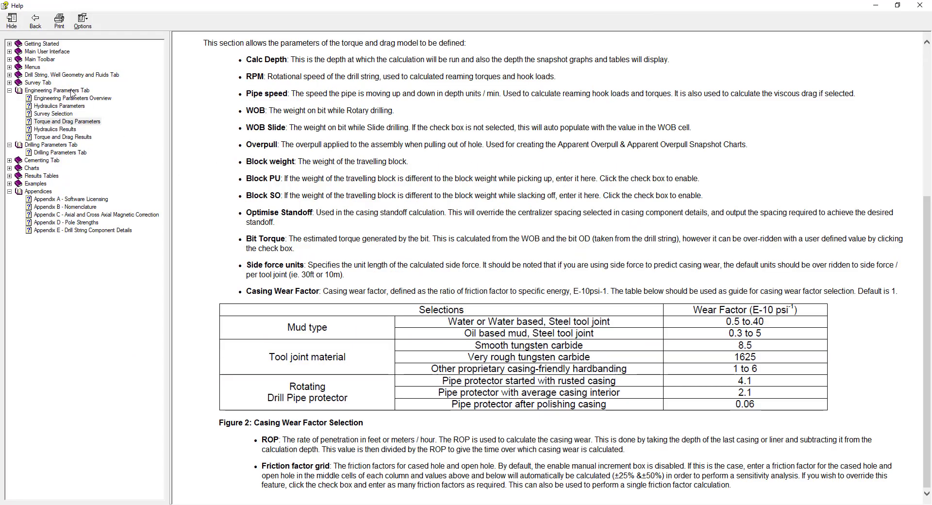
left_click(72, 121)
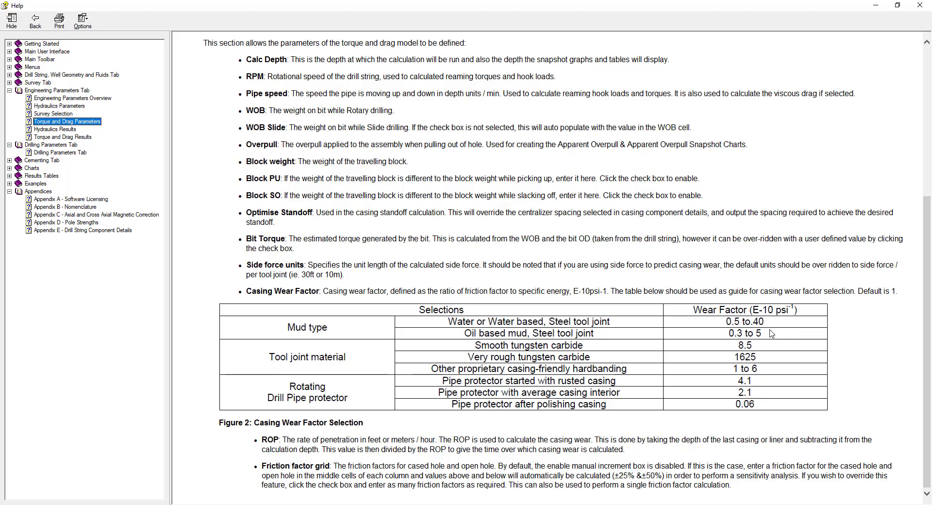
key("alt+Tab")
type("1.0")
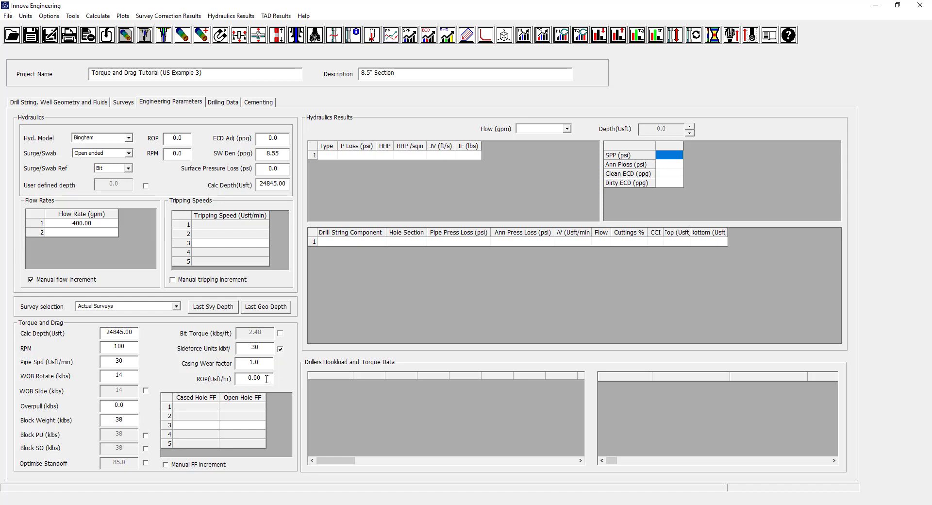
Set the torque and drag ROP to 150 Usft/hr.
key("BackSpace")
key("BackSpace")
key("BackSpace")
left_click_drag(255, 381, 240, 382)
type("150")
Enter a middle friction factor of 0.2 for both the cased hole and the open hole.
left_click(203, 426)
type("0.2")
left_click(233, 426)
type("0.2")
key("Return")
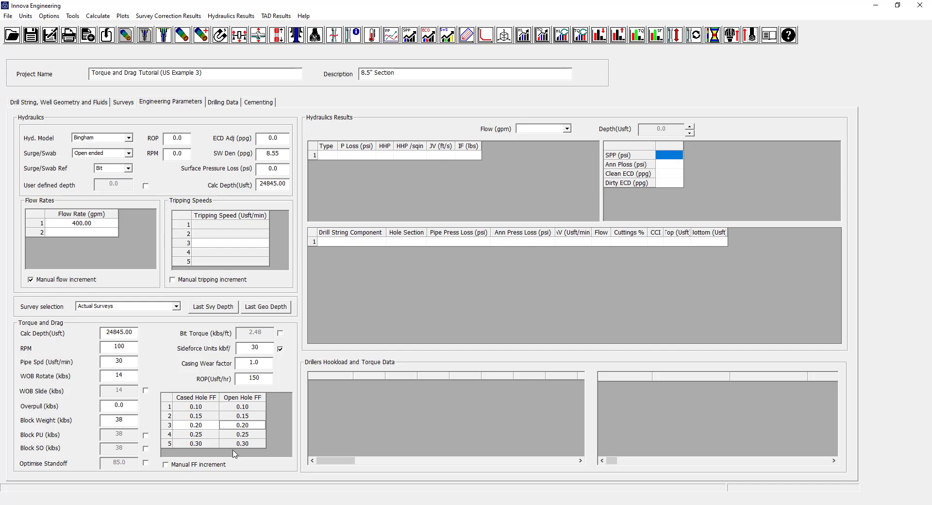
Switch to manual friction factor increments and enter cased hole factors of 0.1, 0.15, 0.2, 0.25 and 0.3.
left_click(165, 465)
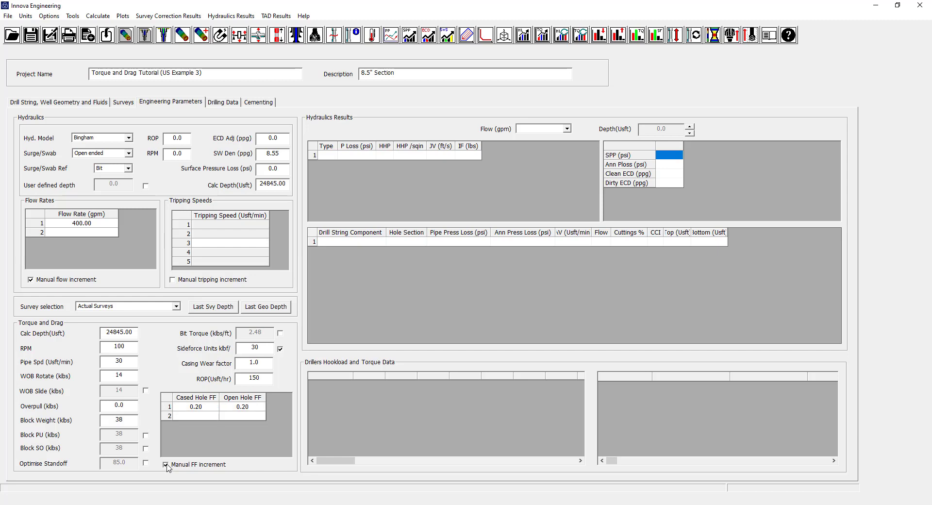
left_click(204, 411)
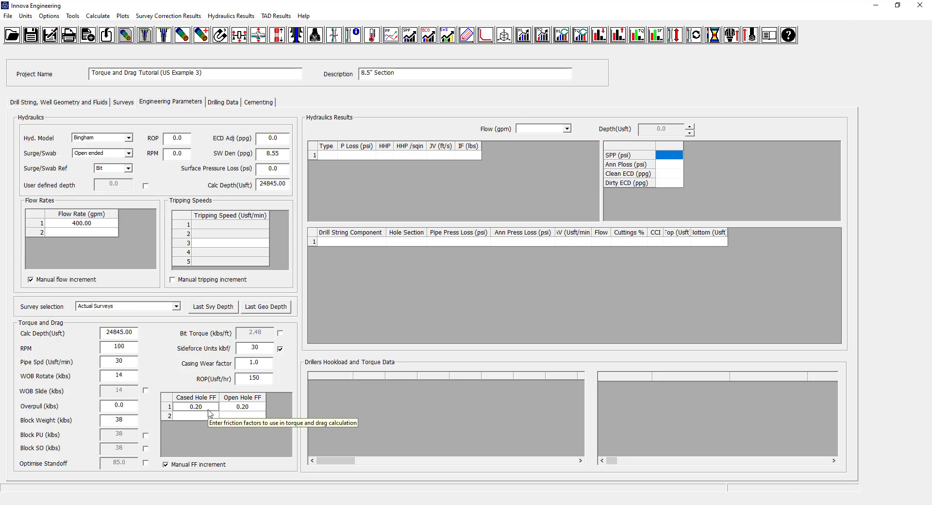
type("0.1")
key("Return")
type("0.15")
key("Return")
type("0.2")
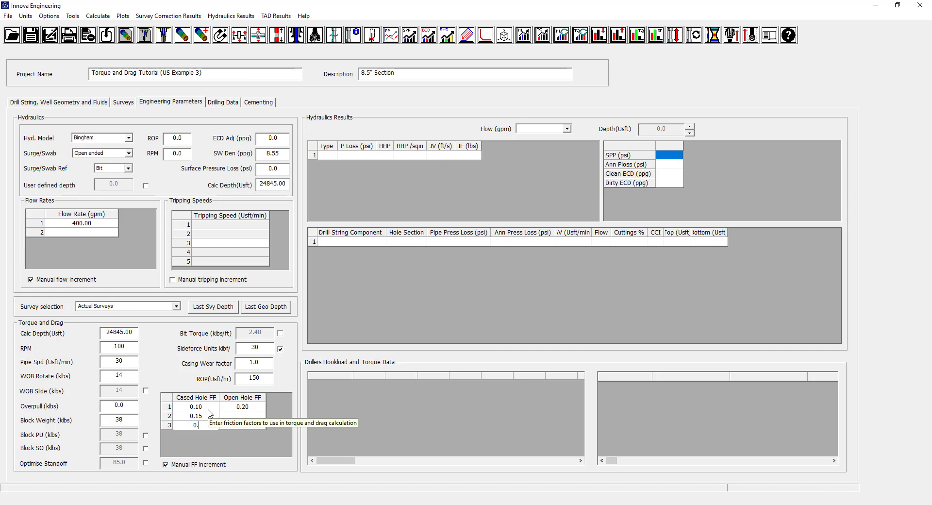
key("Return")
type("0.25")
key("Return")
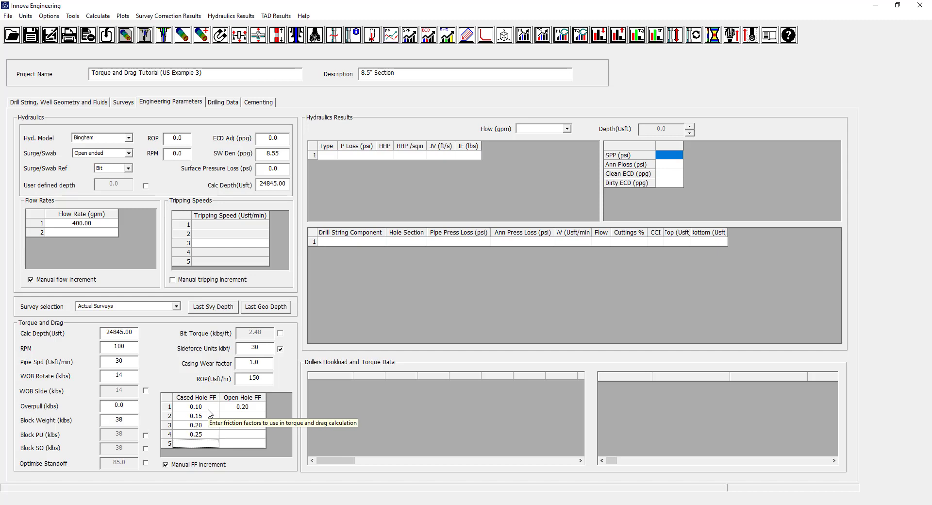
type("0.3")
key("Return")
Enter open hole friction factors of 0.1, 0.15, 0.2, 0.25 and 0.3 in the five rows.
left_click(242, 407)
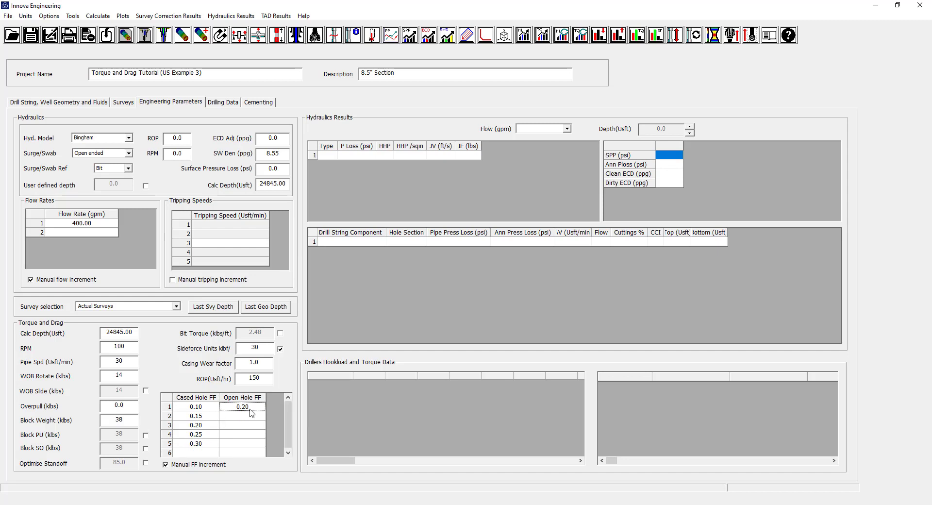
type("0.1")
key("Return")
type("0.15")
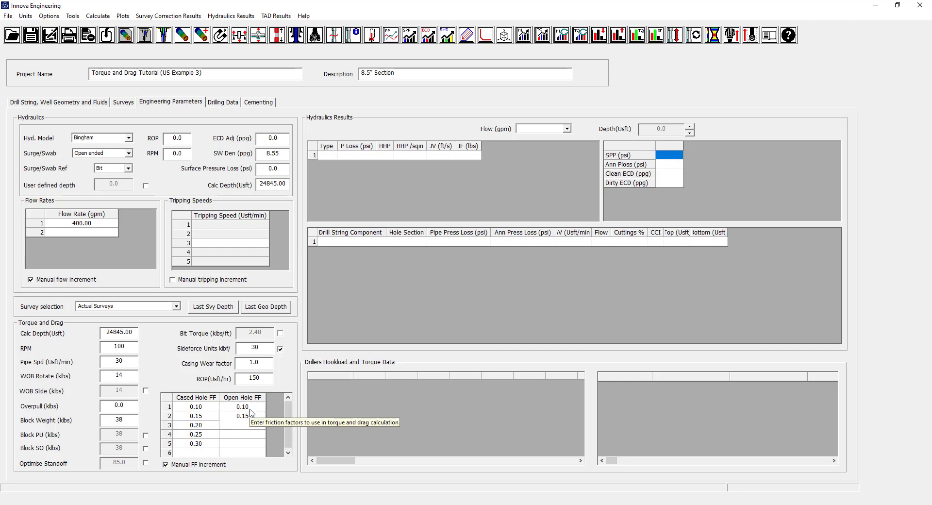
key("Return")
type("0.2")
key("Return")
type("0.25")
key("Return")
type("0.3")
key("Return")
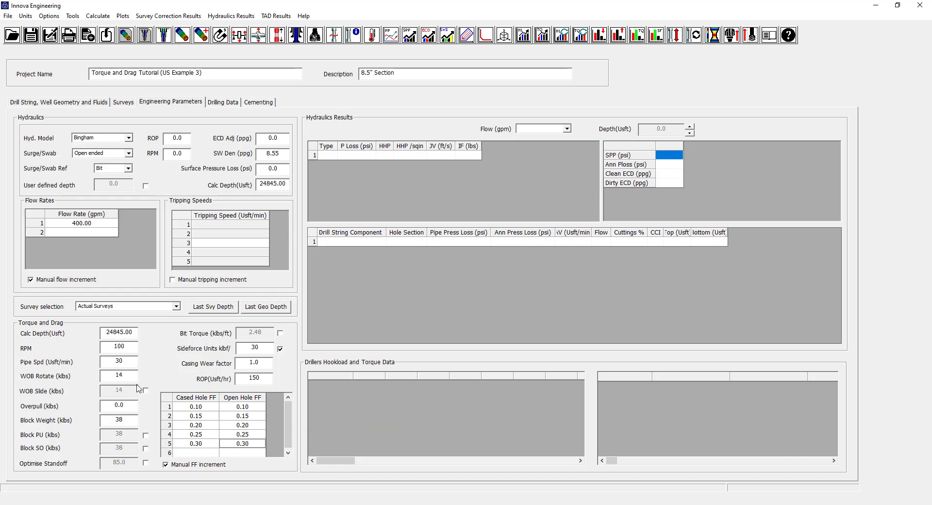
left_click(130, 104)
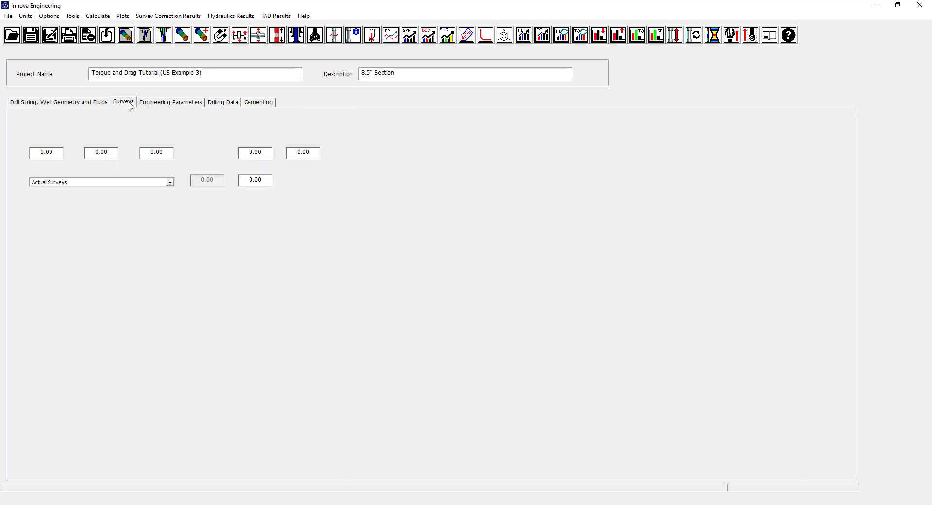
left_click(85, 105)
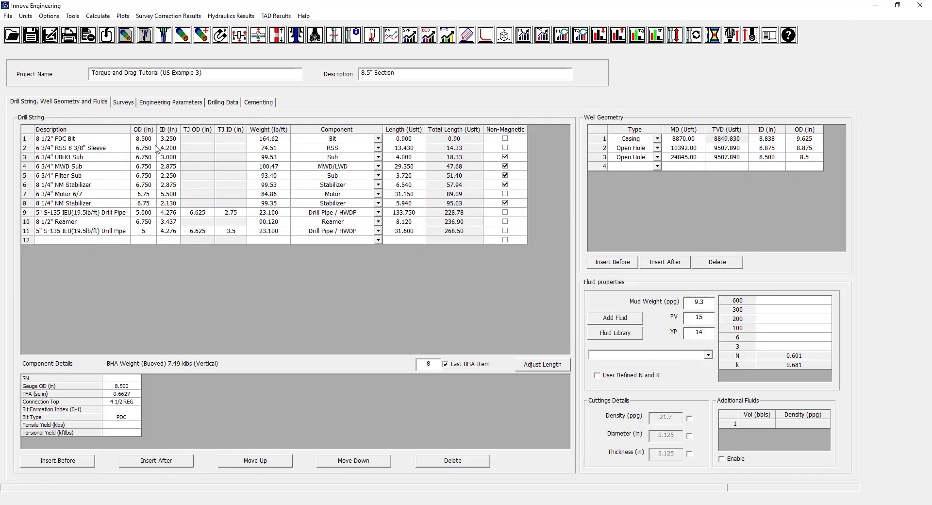
left_click(171, 103)
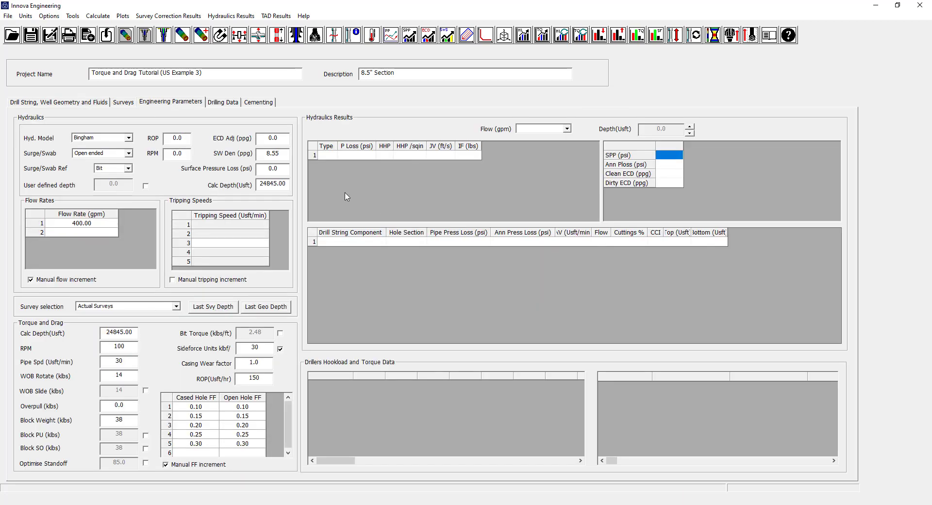
Set the buckling lines option of the torque and drag model to Rotary.
left_click(54, 17)
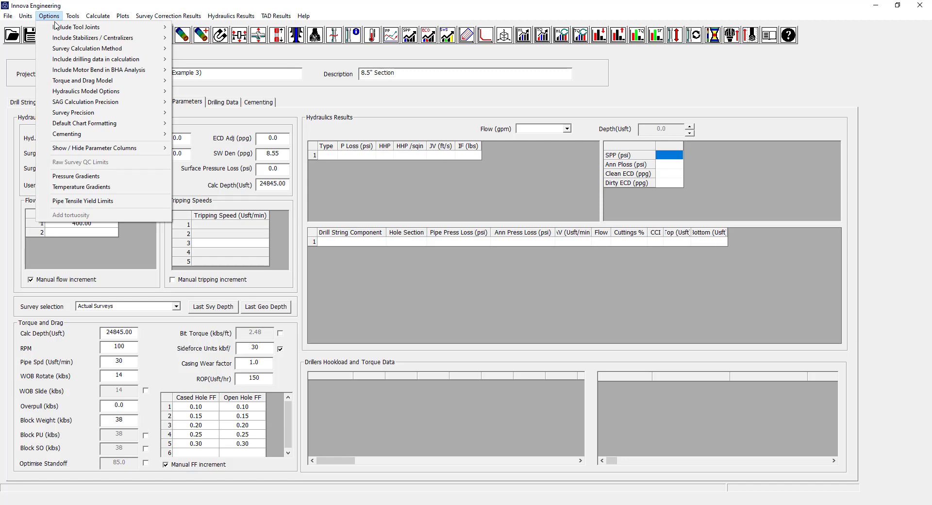
mouse_move(66, 30)
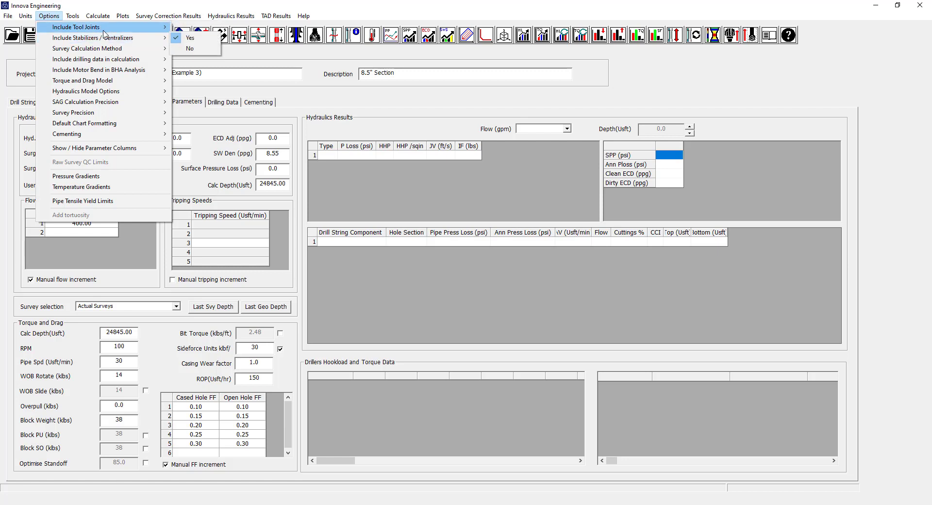
mouse_move(104, 32)
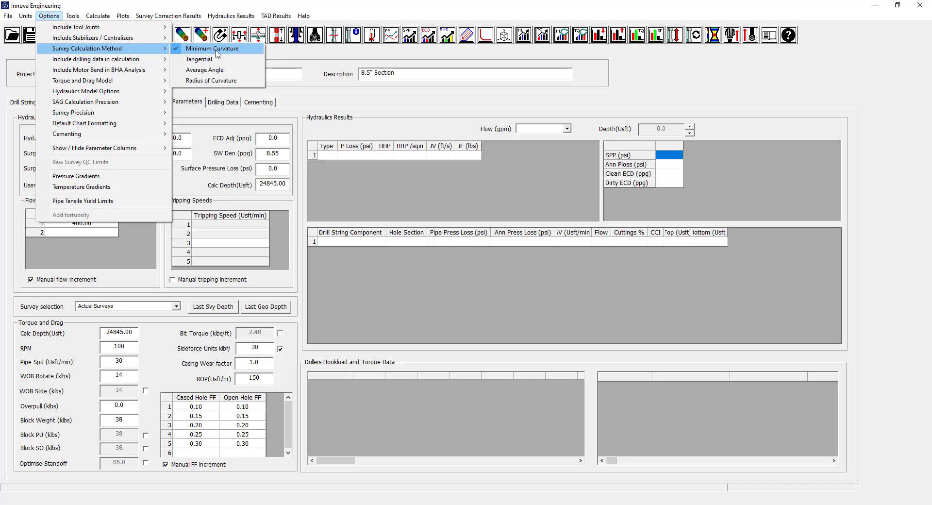
mouse_move(121, 84)
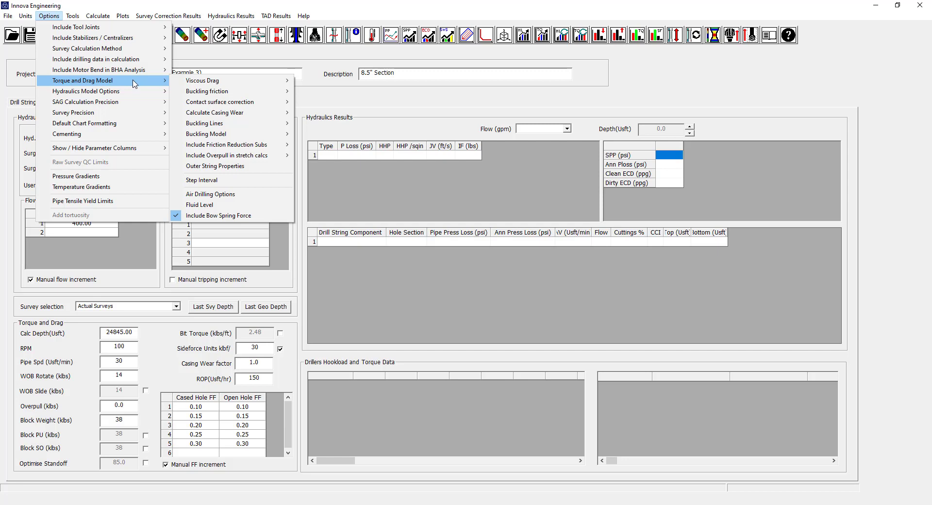
mouse_move(195, 83)
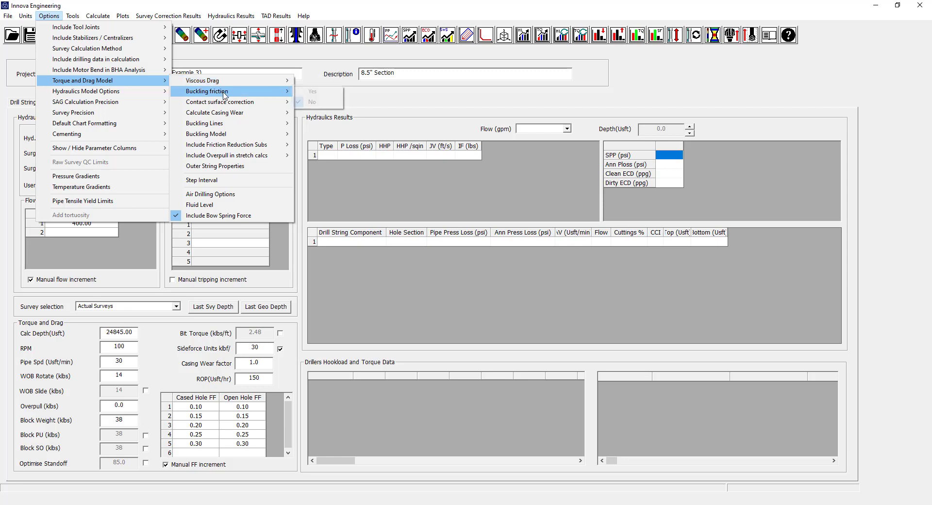
mouse_move(224, 95)
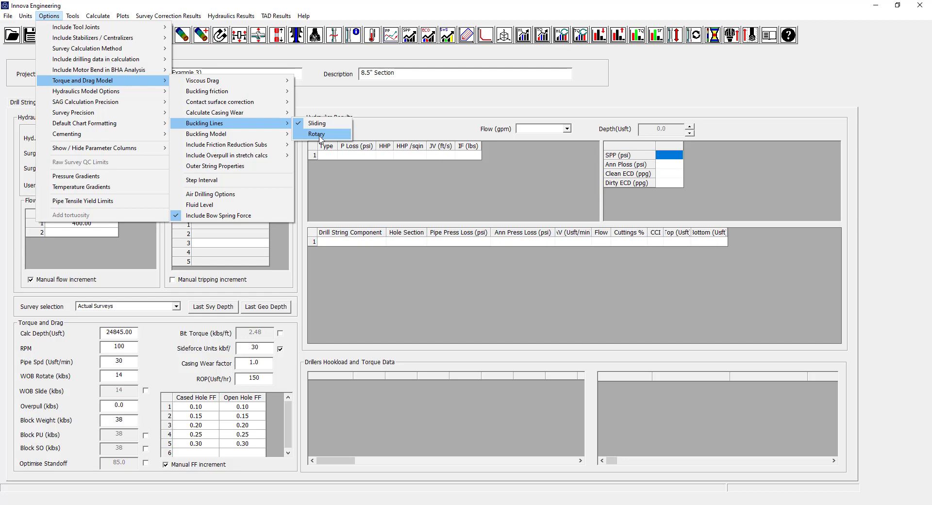
left_click(318, 134)
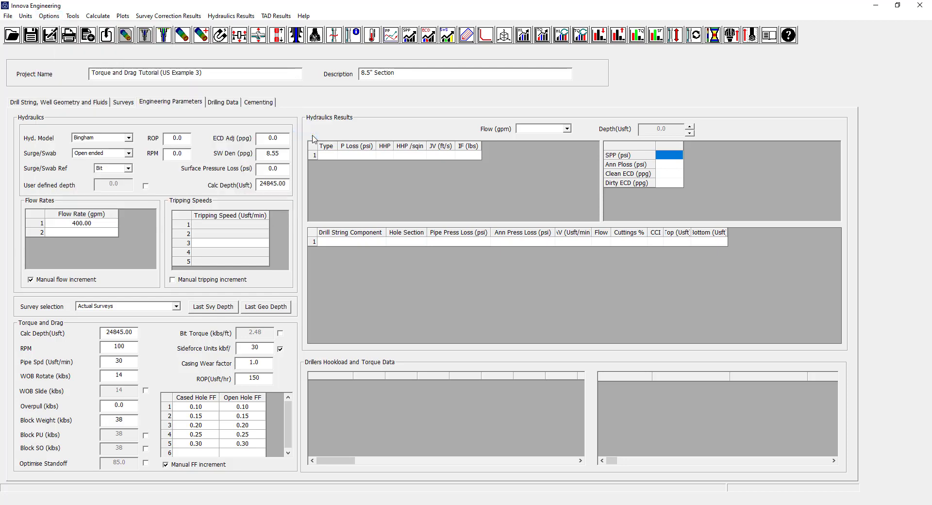
Set the buckling model of the torque and drag model to Conservative (Unloading Model).
left_click(45, 16)
mouse_move(112, 81)
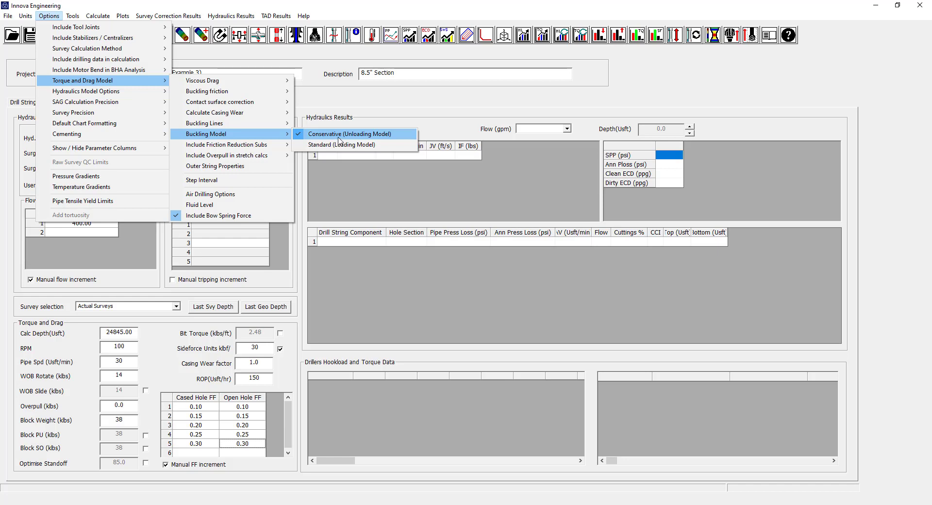
left_click(340, 143)
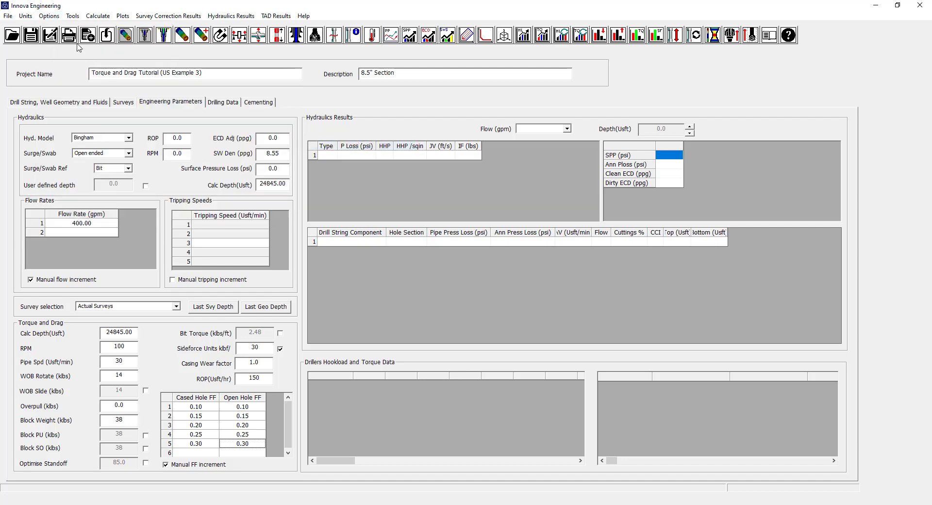
Apply a step interval of 30.00 to the torque and drag model.
left_click(53, 16)
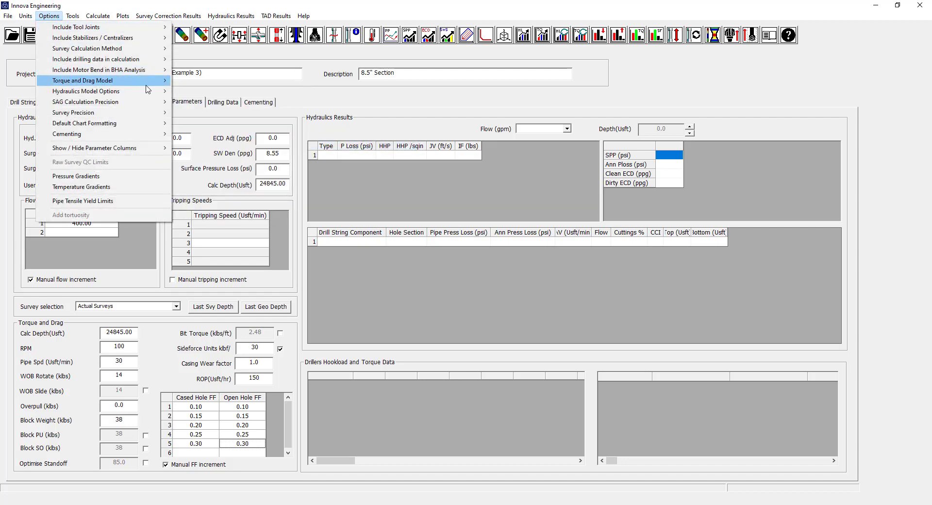
mouse_move(149, 83)
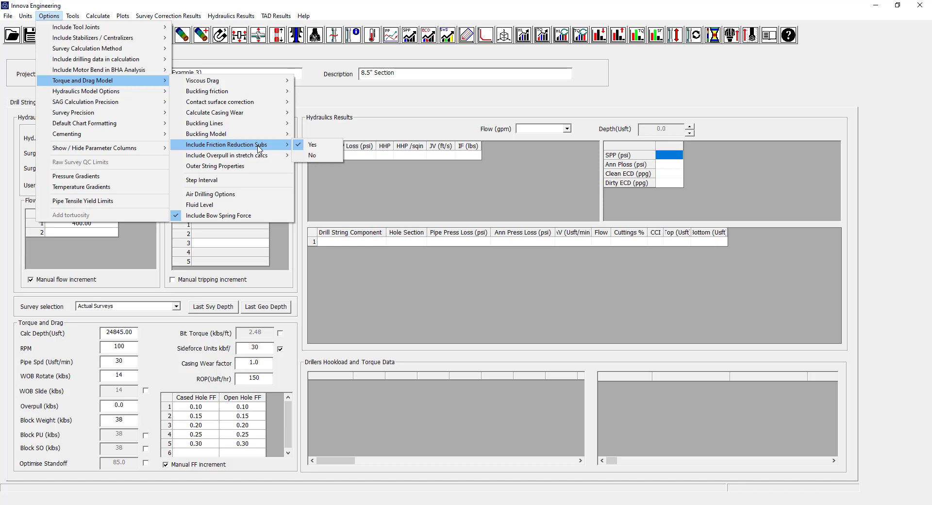
mouse_move(262, 159)
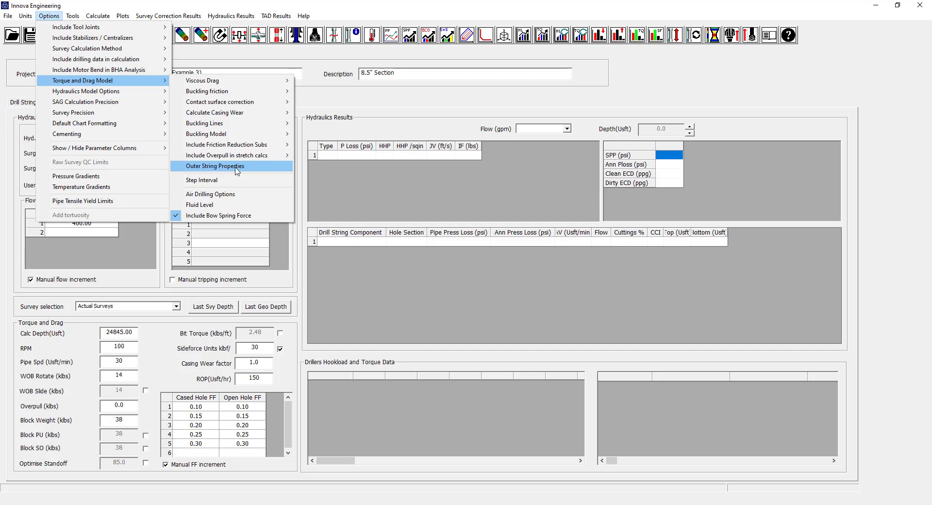
left_click(203, 181)
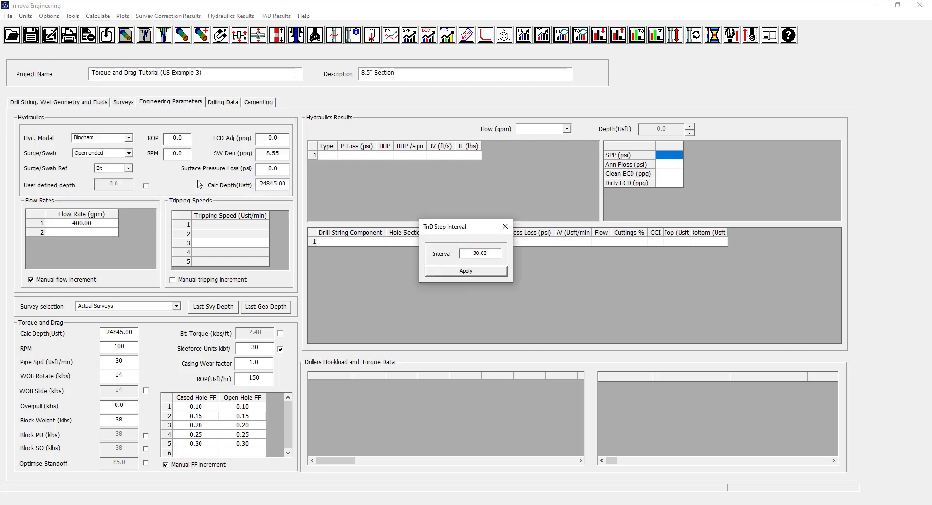
left_click_drag(445, 227, 354, 174)
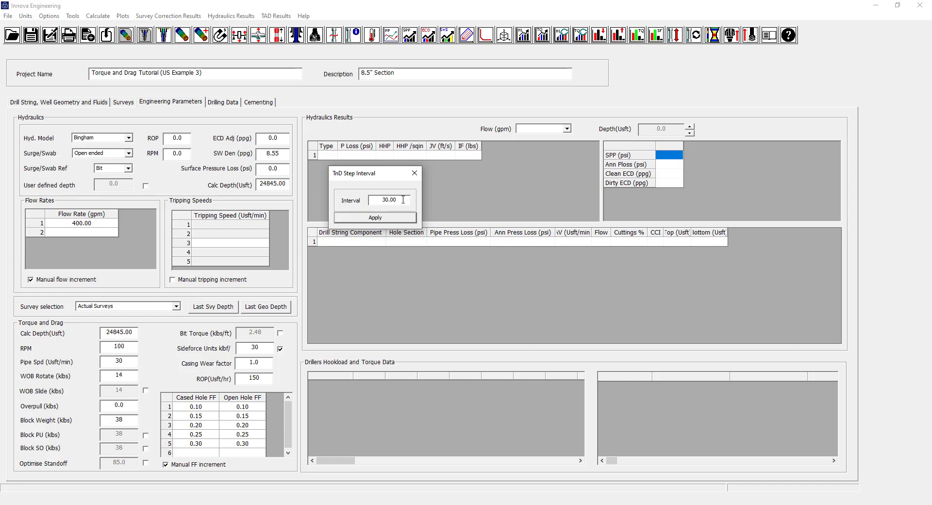
left_click(380, 218)
Inspect the air drilling options of the torque and drag model, toggling the standpipe pressure setting on and off before cancelling.
left_click(49, 15)
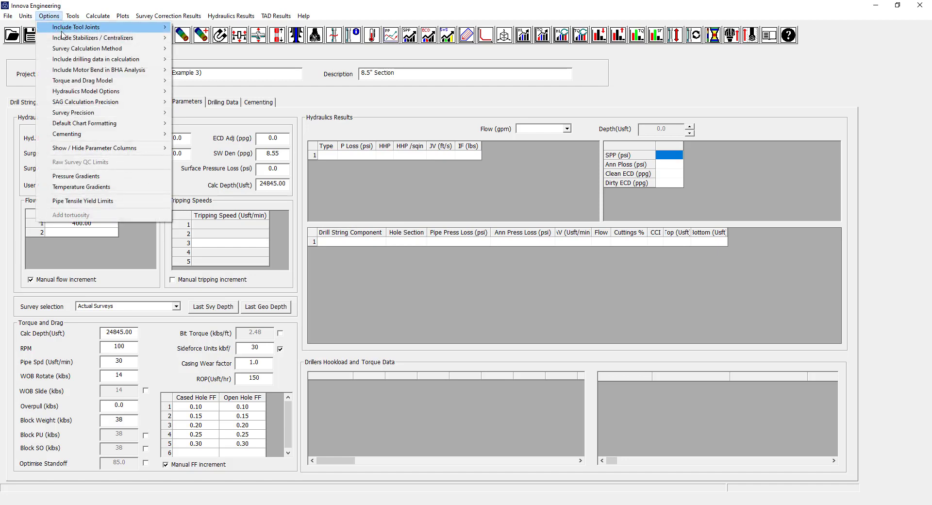
mouse_move(112, 80)
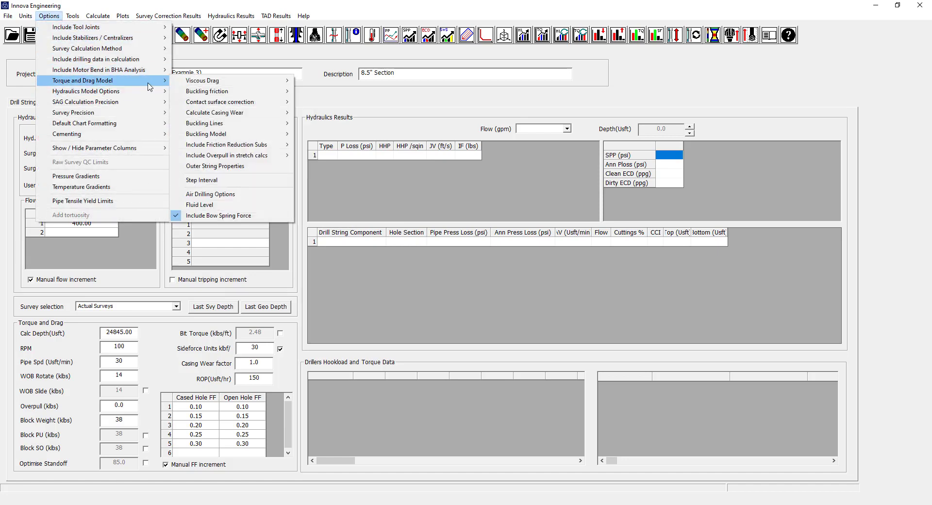
left_click(217, 194)
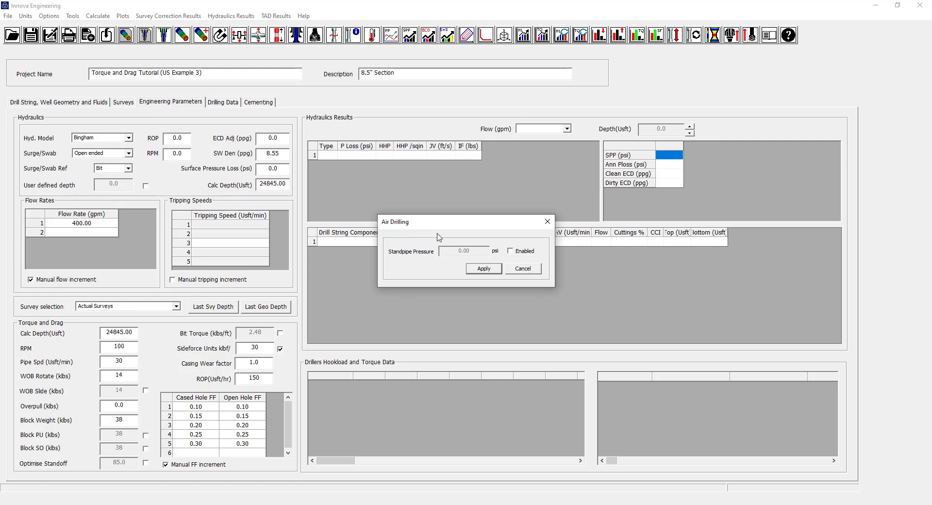
left_click(511, 251)
left_click(510, 251)
left_click(526, 270)
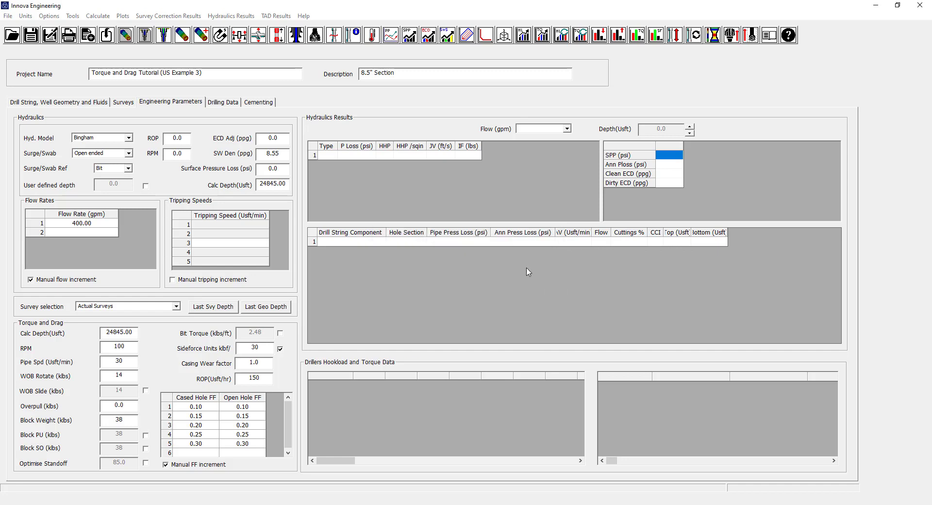
Review the fluid level setting and the Include Bow Spring Force option of the torque and drag model.
left_click(50, 16)
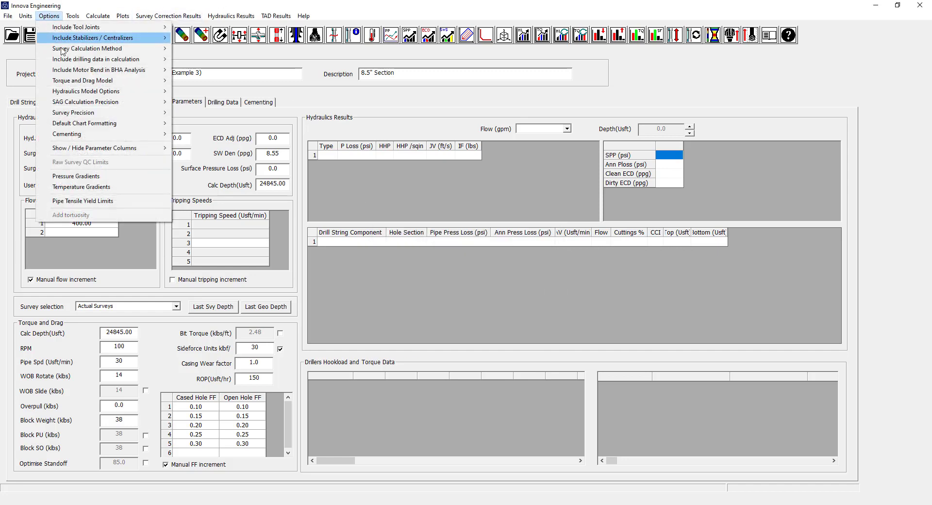
mouse_move(147, 83)
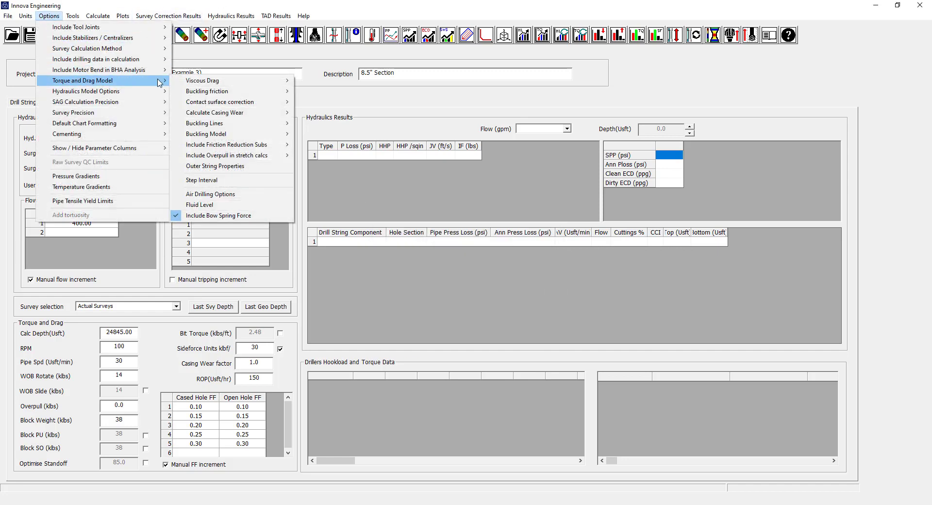
left_click(223, 205)
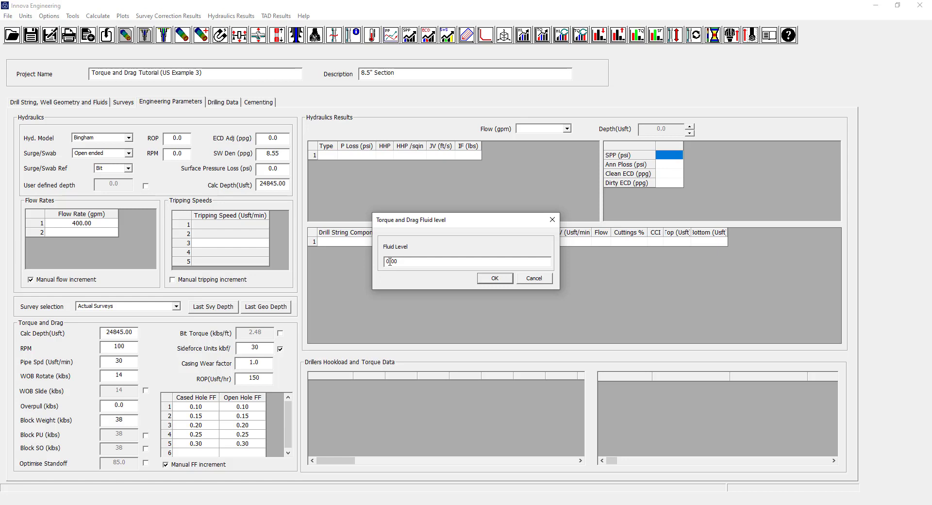
left_click(534, 279)
left_click(49, 16)
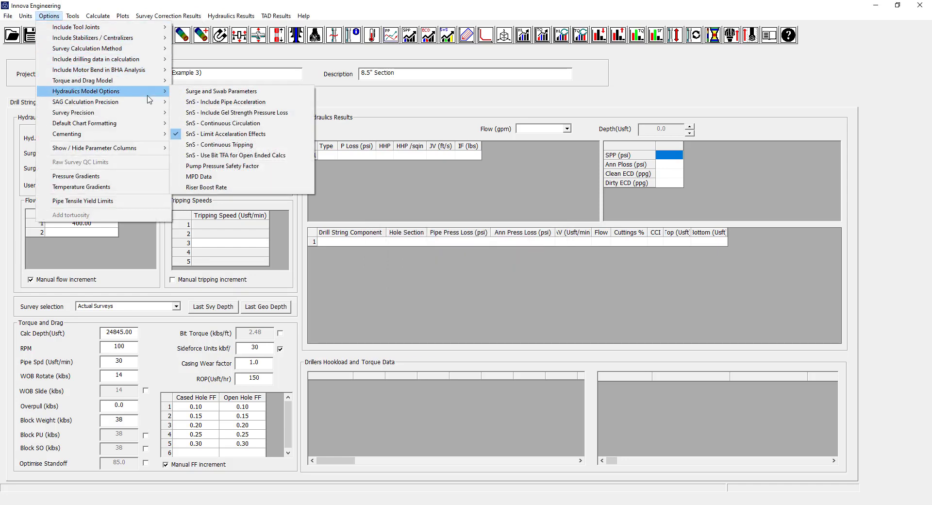
mouse_move(169, 86)
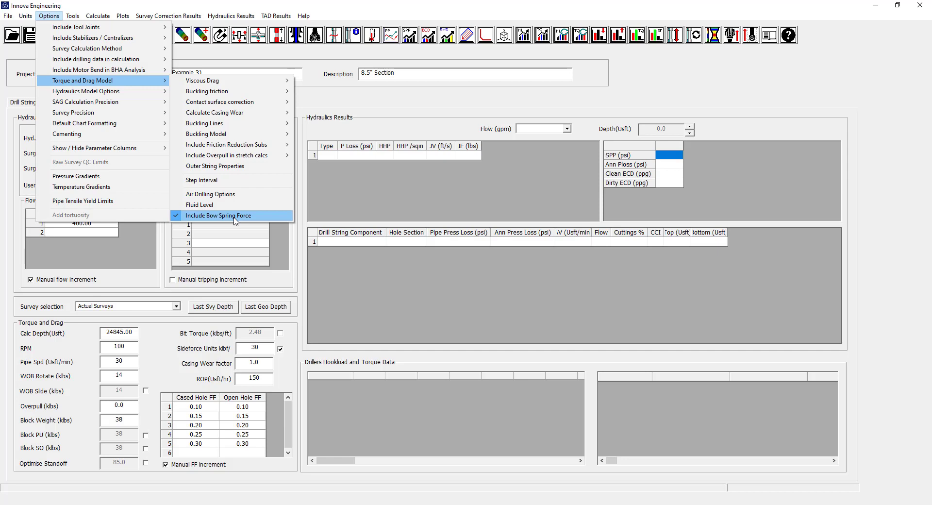
left_click(351, 197)
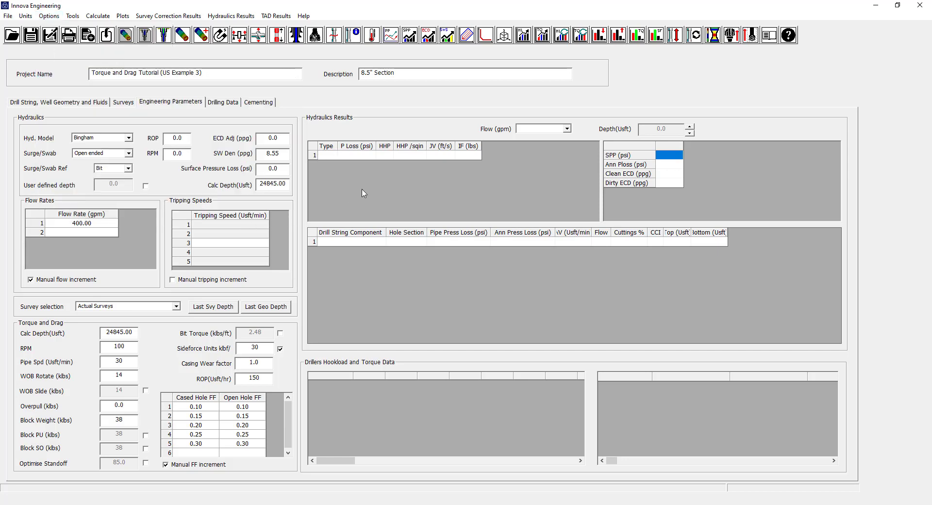
Open the help documentation and consult the Options Menu and Torque and Drag Model pages.
left_click(306, 20)
left_click(310, 28)
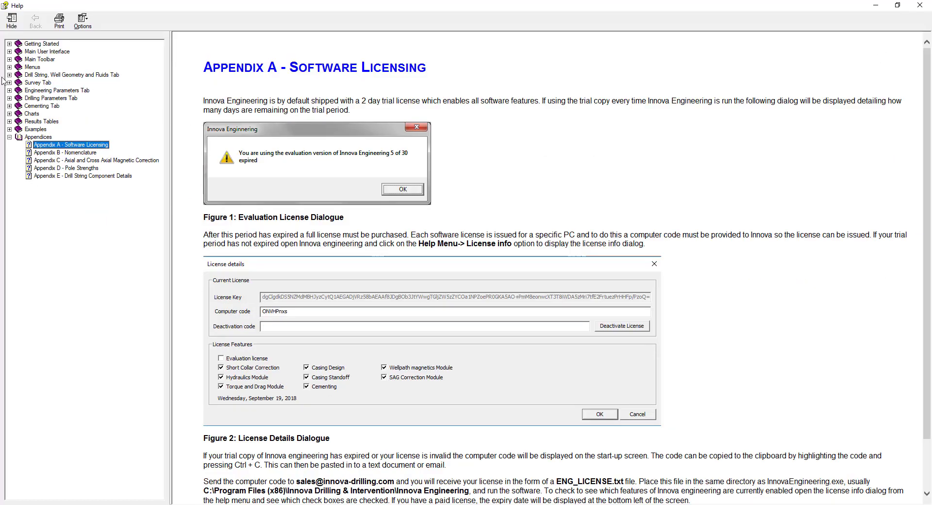
left_click(9, 67)
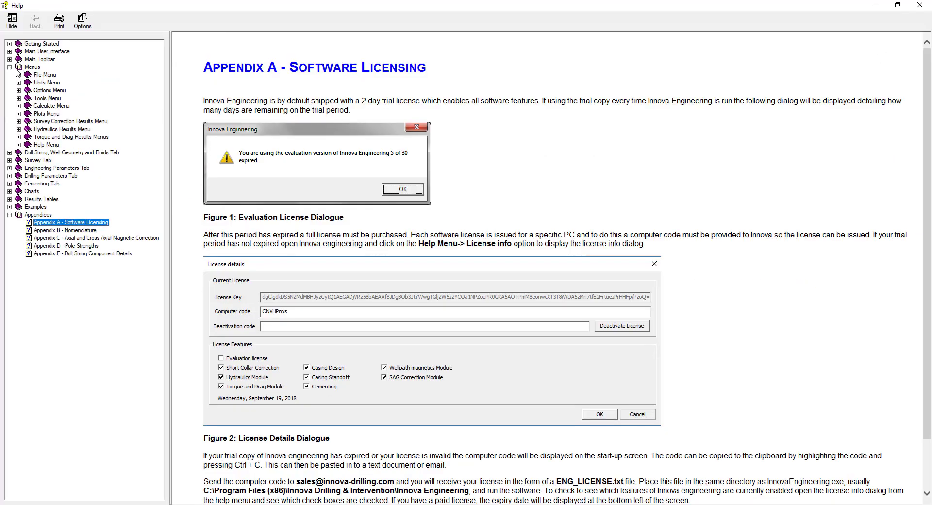
left_click(19, 91)
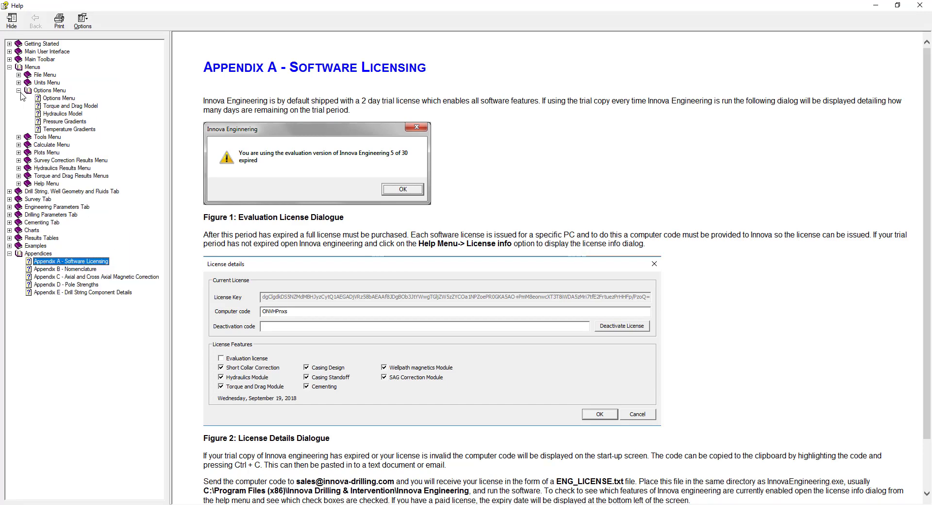
left_click(59, 99)
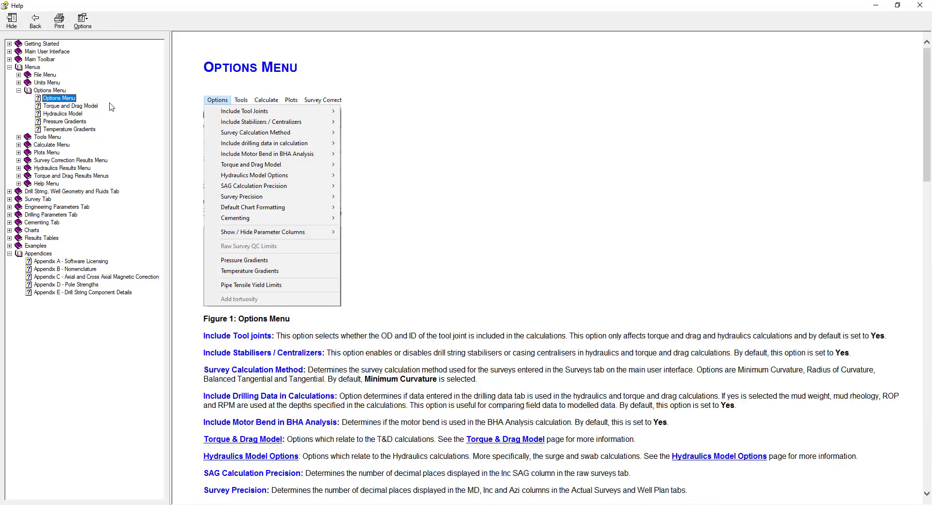
left_click(88, 108)
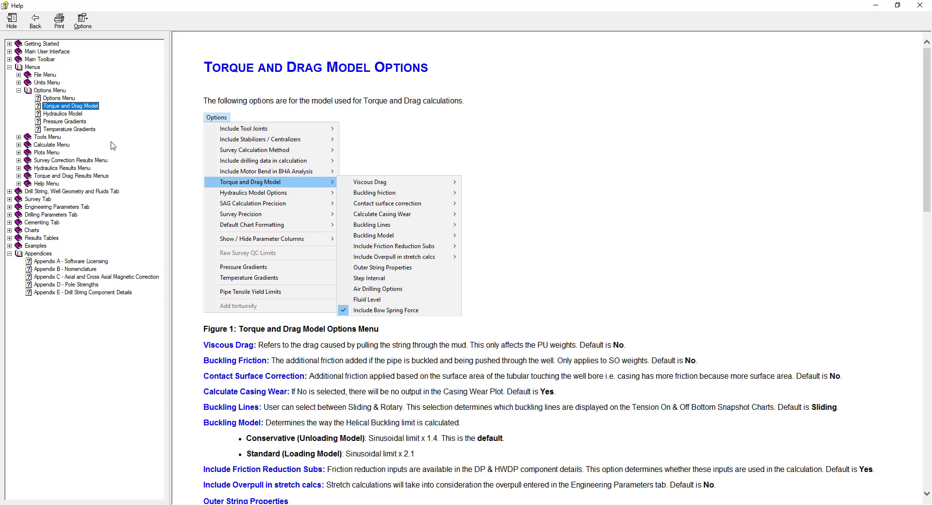
Read the Torque and Drag Parameters help page down to the casing wear and friction factor notes, then close the help.
left_click(9, 206)
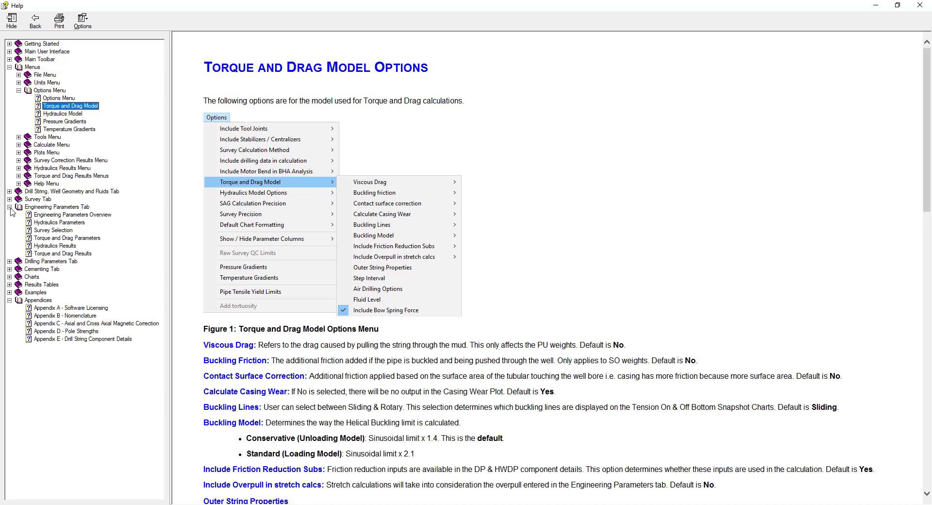
left_click(37, 239)
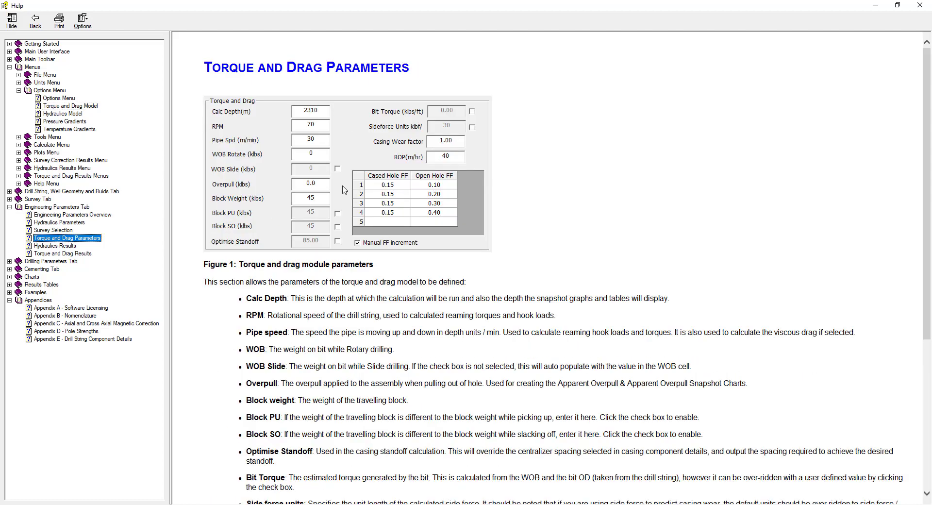
scroll(290, 179, "down", 5)
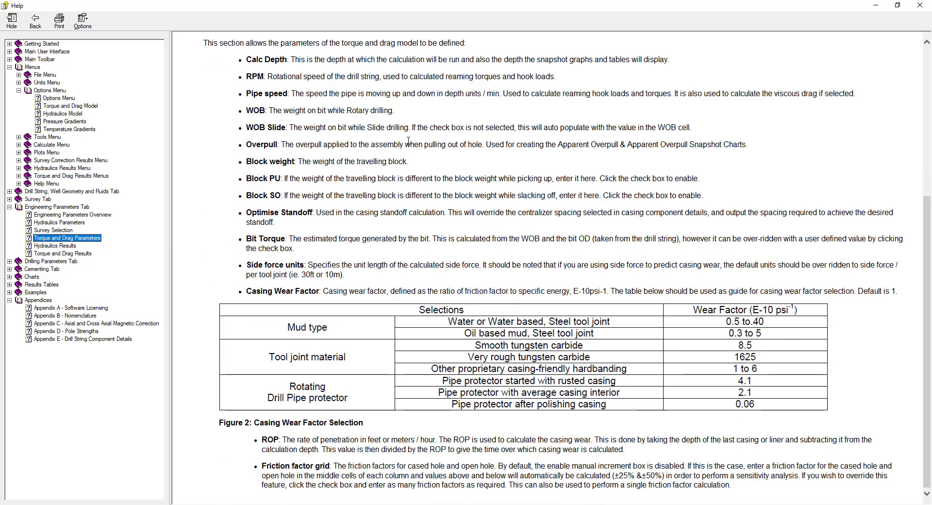
left_click(924, 5)
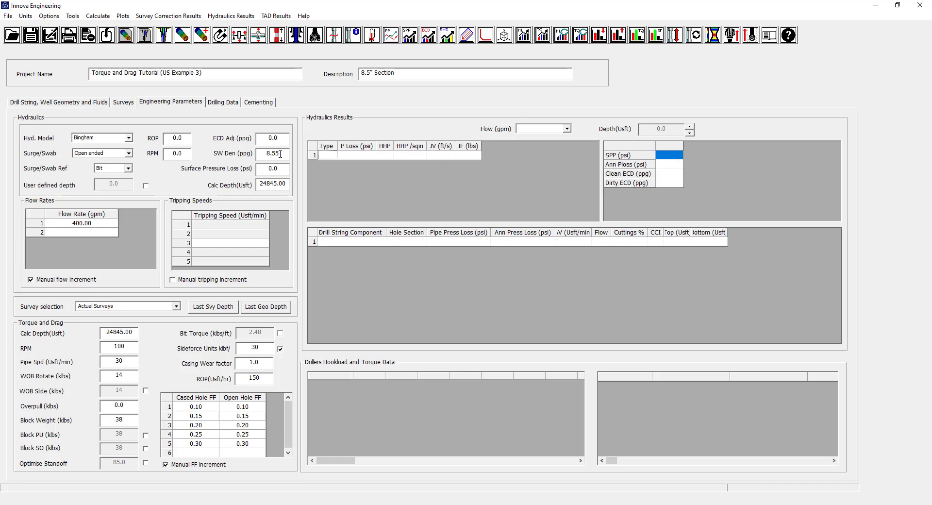
Run the torque and drag calculation for the 8.5" section.
left_click(104, 18)
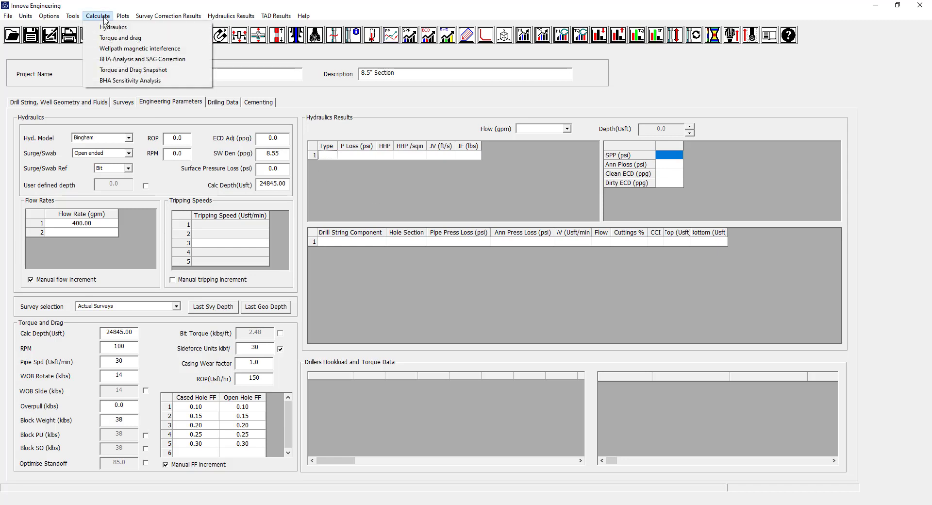
left_click(110, 39)
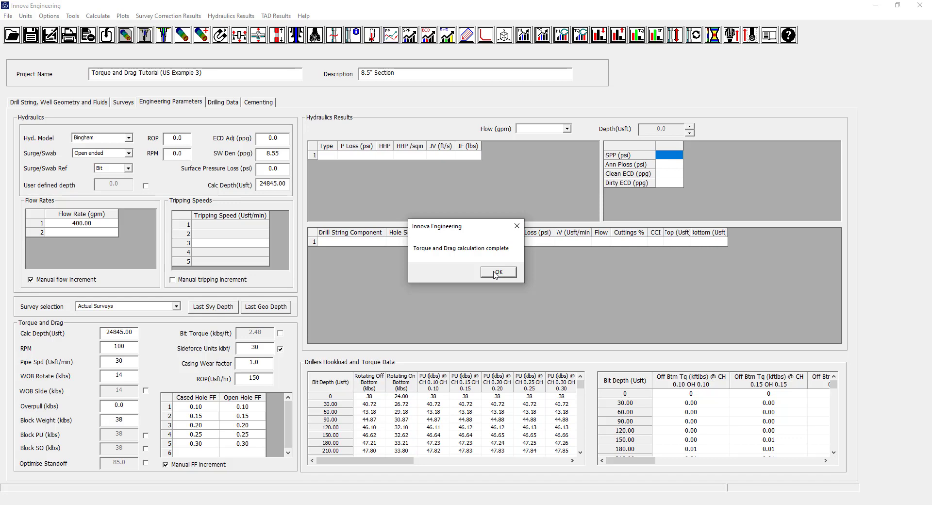
left_click(496, 273)
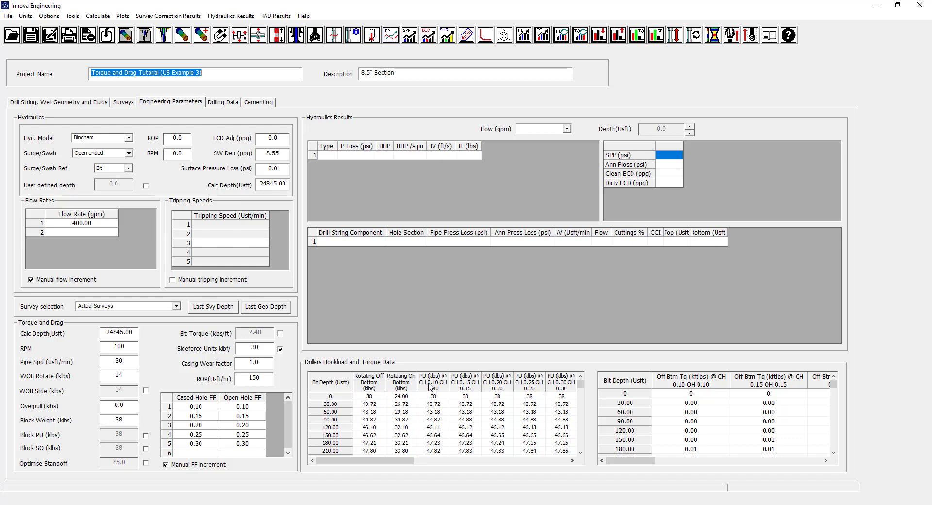
Review the drillers hookload table by bit depth, from the rotating and pick-up columns across to the minimum weight to helical buckle column.
scroll(349, 408, "down", 8)
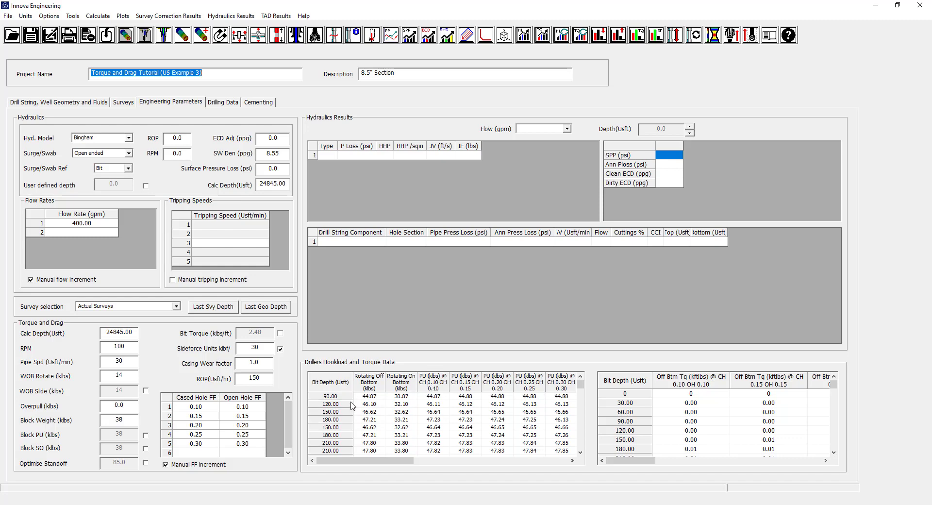
scroll(346, 418, "up", 8)
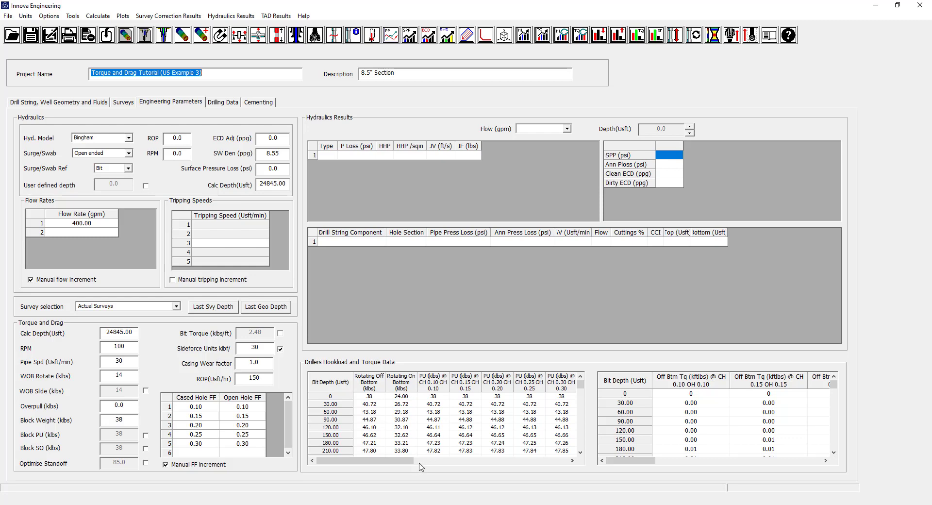
left_click_drag(405, 465, 571, 466)
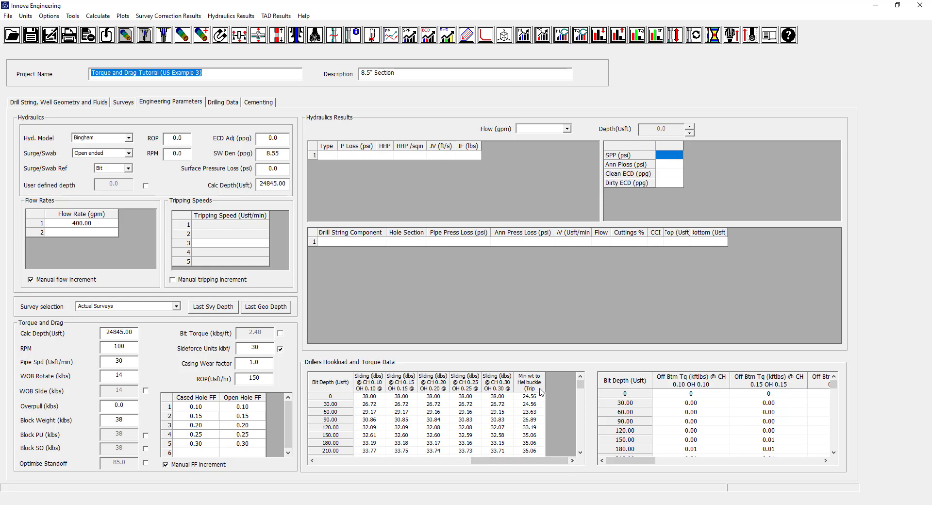
left_click(539, 396)
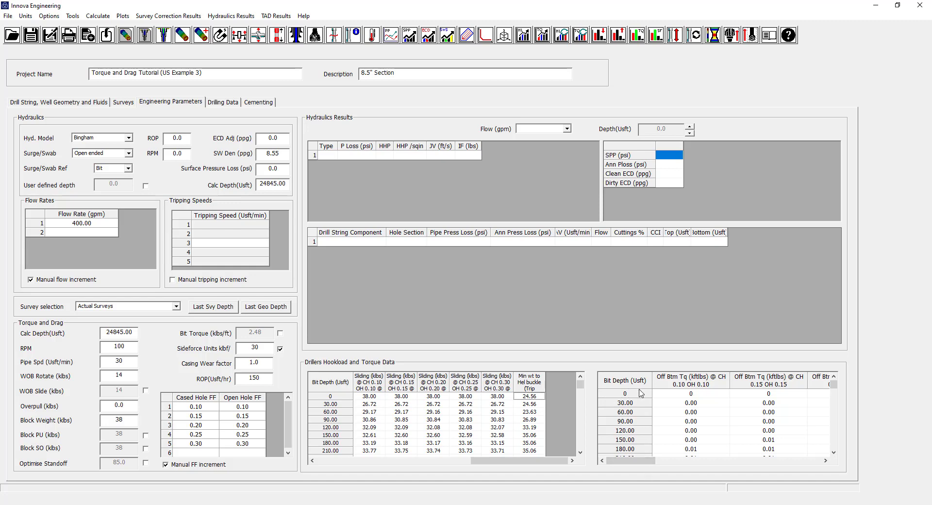
Examine the off-bottom torque values by bit depth in the drillers torque table.
scroll(632, 407, "down", 11)
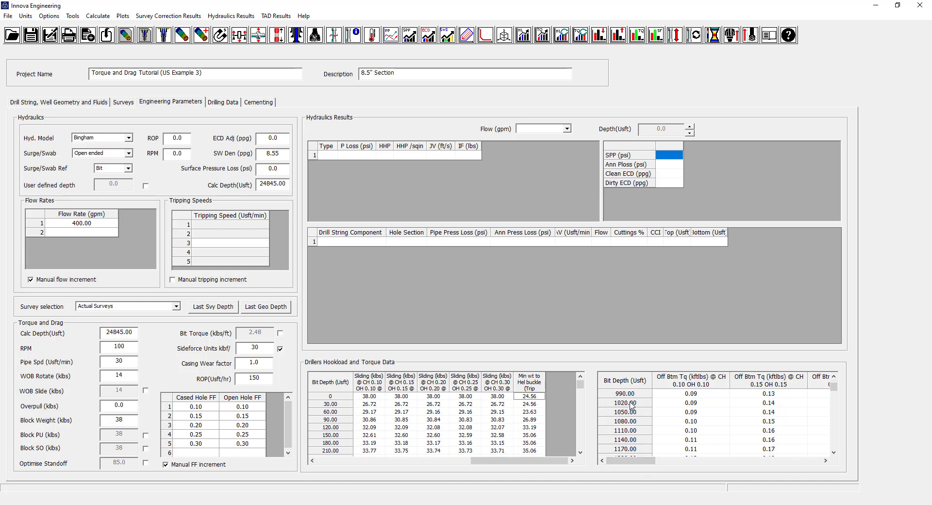
scroll(634, 418, "up", 10)
scroll(632, 419, "up", 1)
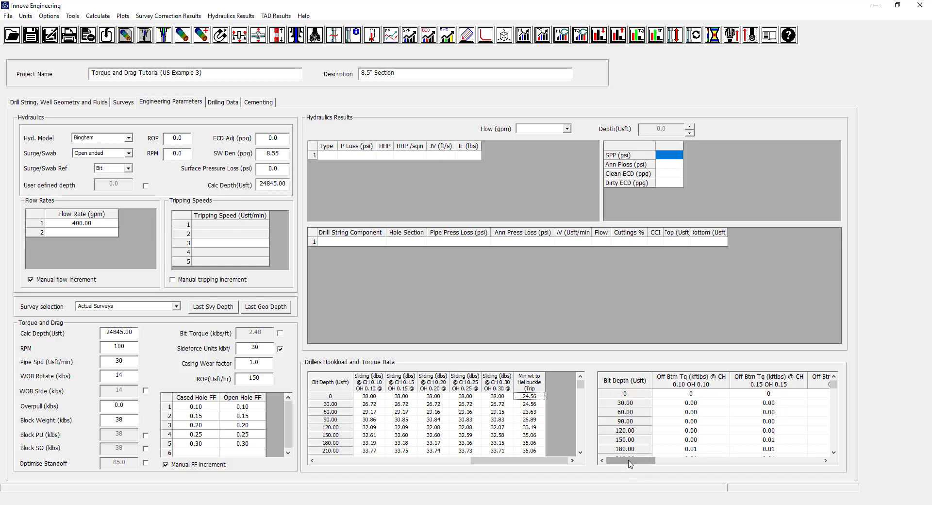
left_click_drag(630, 466, 634, 466)
mouse_move(634, 466)
left_mouse_down()
mouse_move(793, 472)
mouse_move(625, 470)
left_mouse_up()
Copy the entire drillers hookload table and paste it into a blank Excel workbook starting at cell B2.
left_click(323, 379)
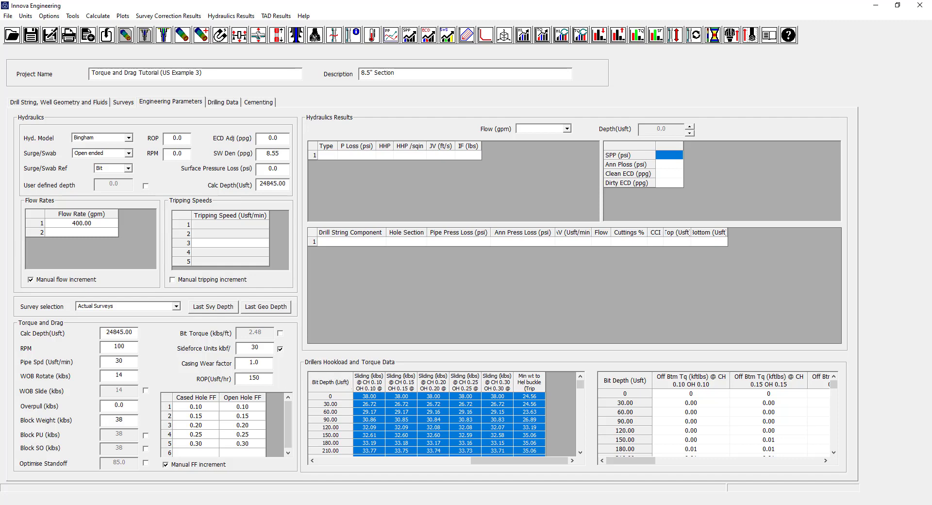
left_click(73, 323)
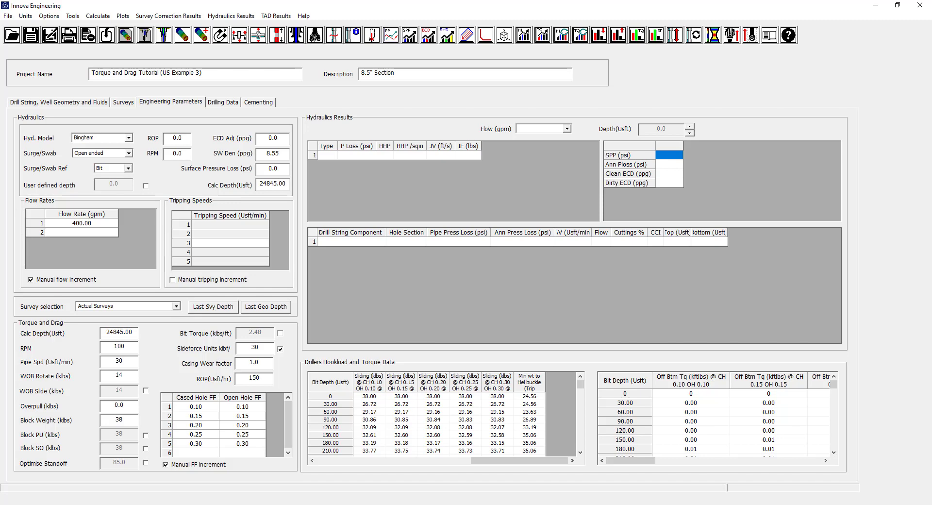
left_click_drag(0, 116, 578, 71)
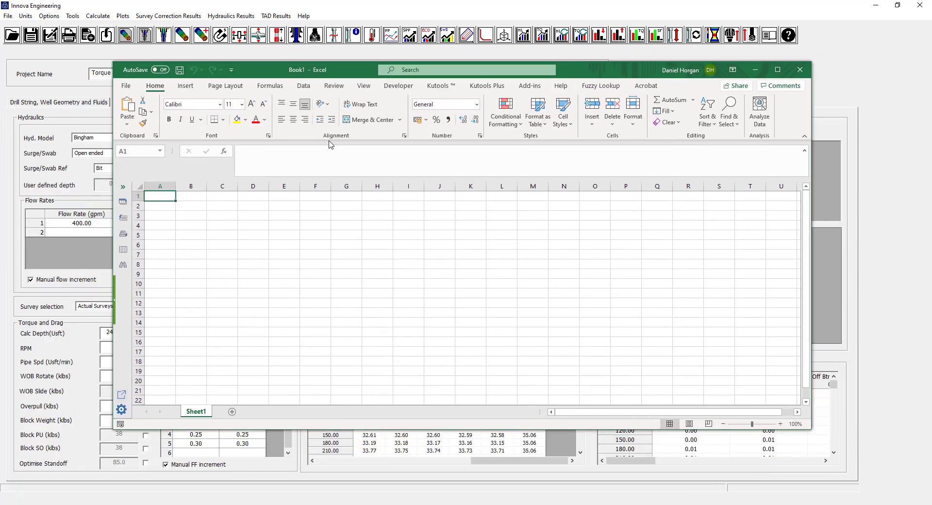
left_click(195, 206)
key("ctrl+v")
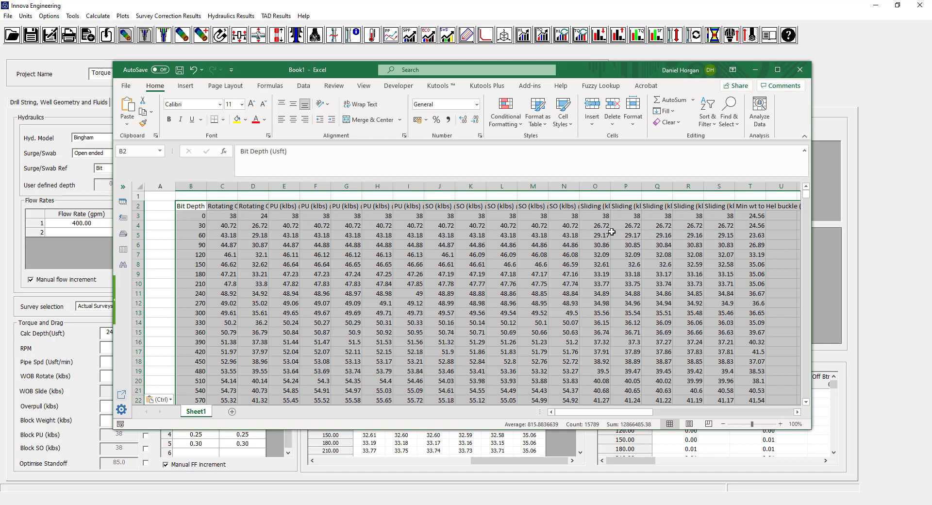
scroll(352, 301, "down", 2)
scroll(562, 265, "up", 2)
Close the Excel workbook without saving and clear the selection in the drillers hookload table.
left_click(800, 69)
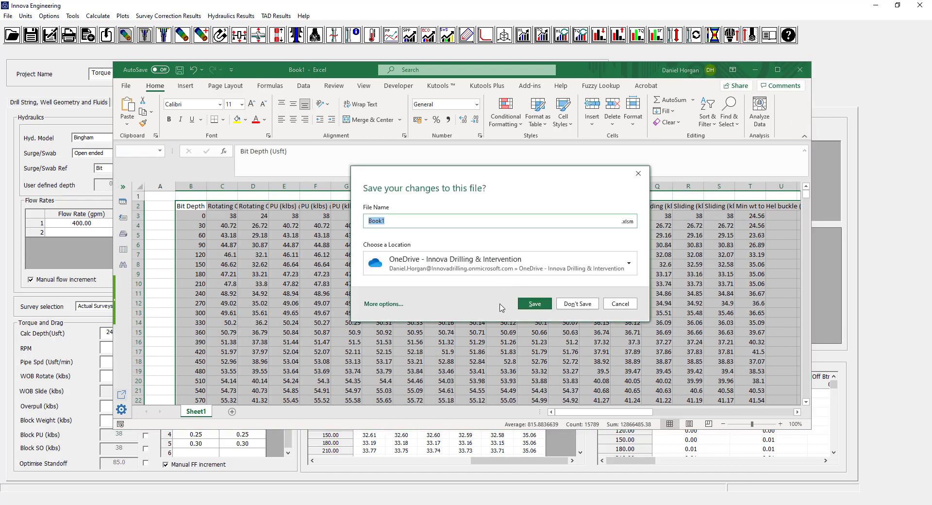
left_click(582, 304)
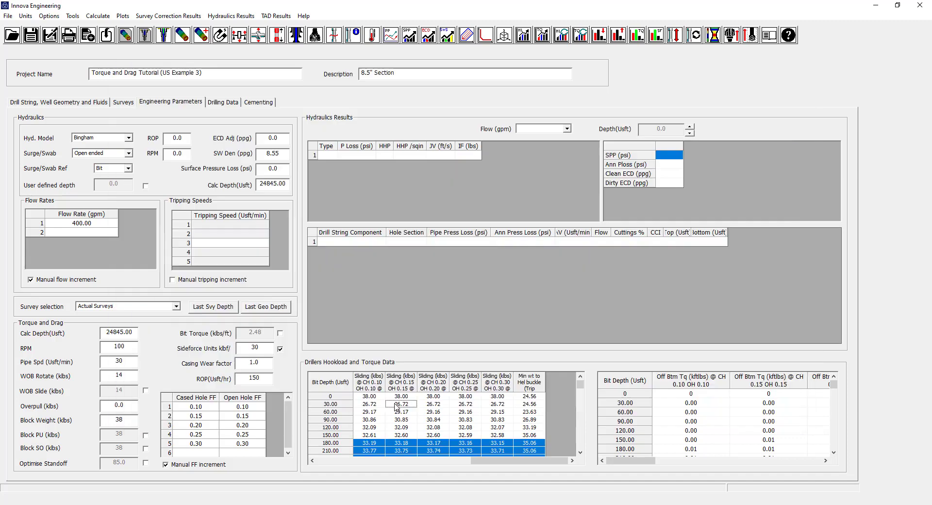
left_click(397, 408)
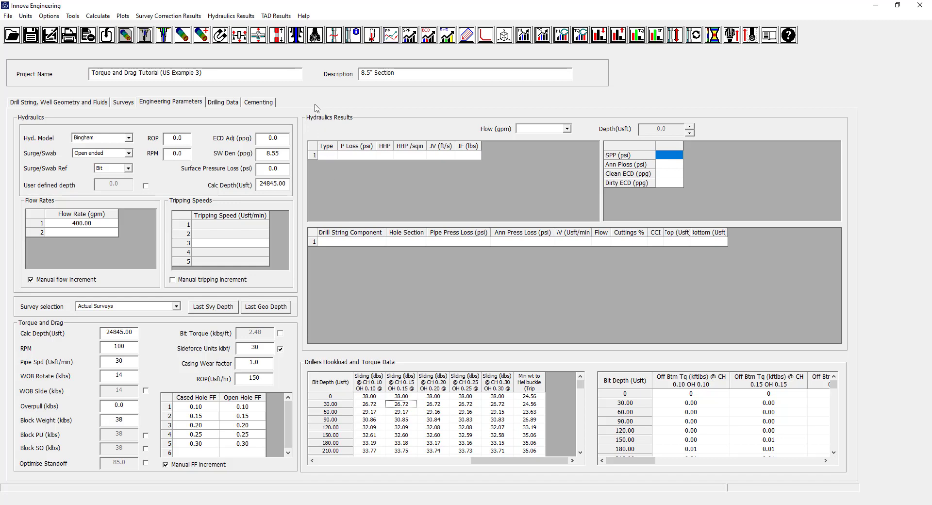
View the Hookloads drilling chart for the 8.5" section, then close it.
left_click(276, 16)
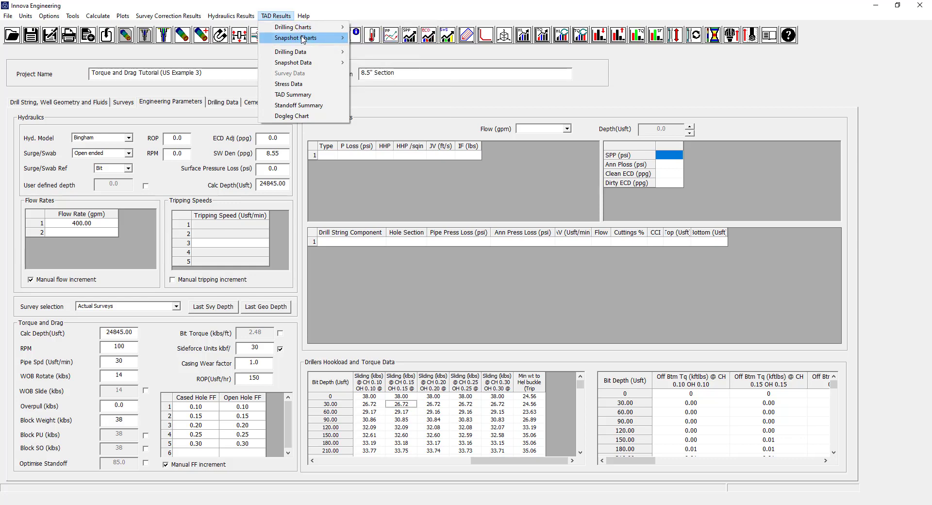
mouse_move(303, 40)
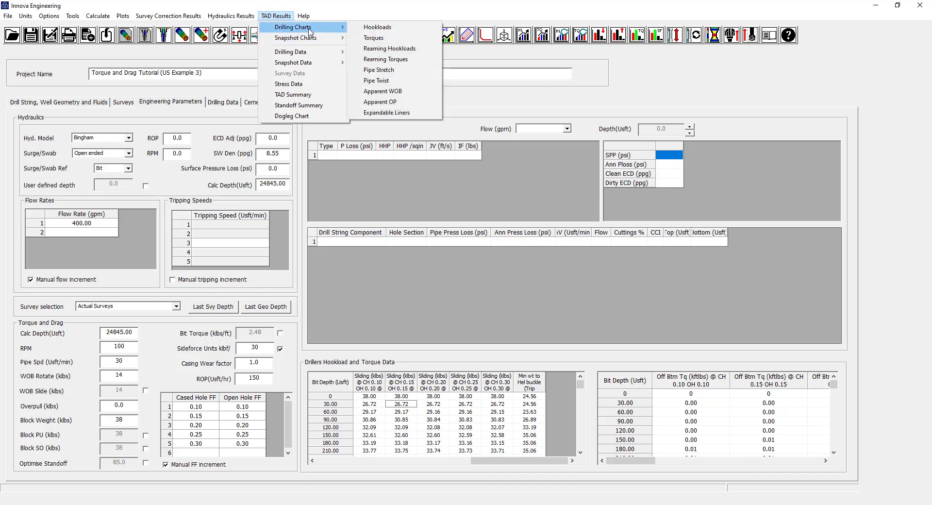
left_click(391, 29)
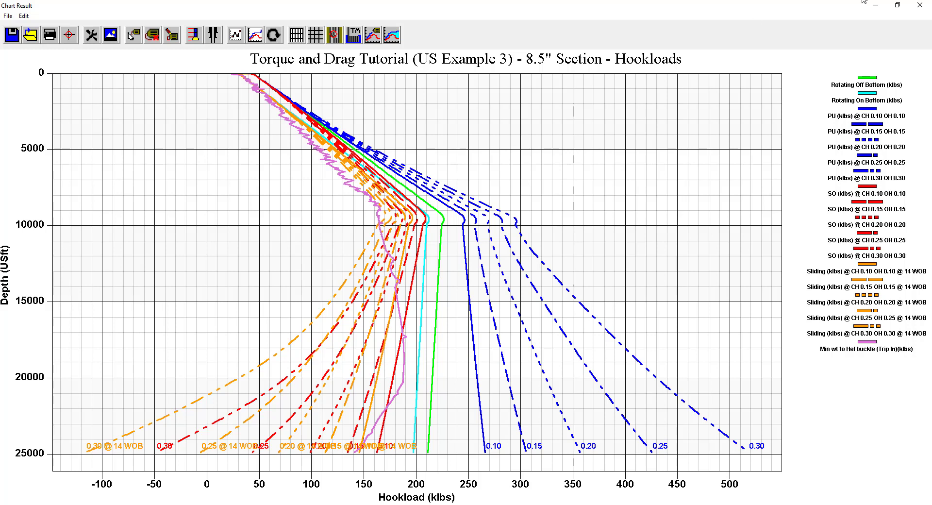
left_click(920, 5)
View the Off Bottom Tensions snapshot chart for the 8.5" section, then close it.
left_click(281, 19)
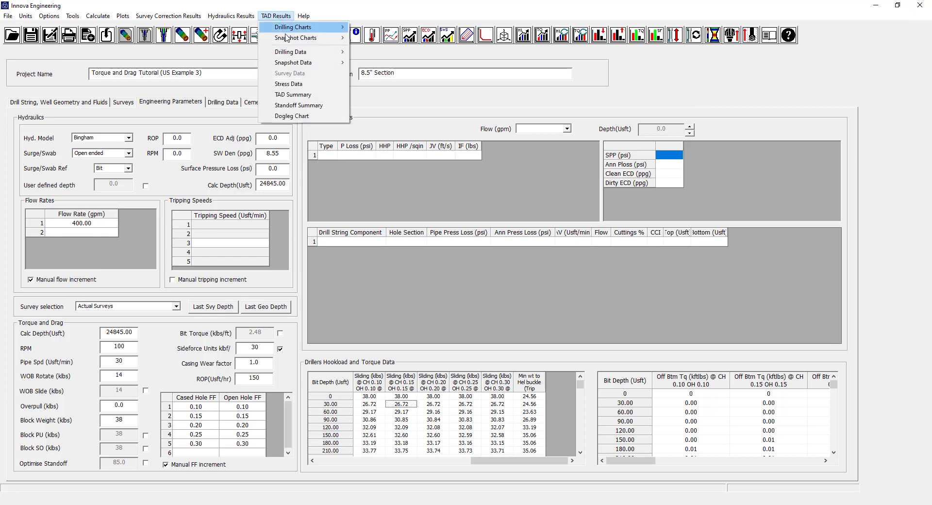
mouse_move(297, 38)
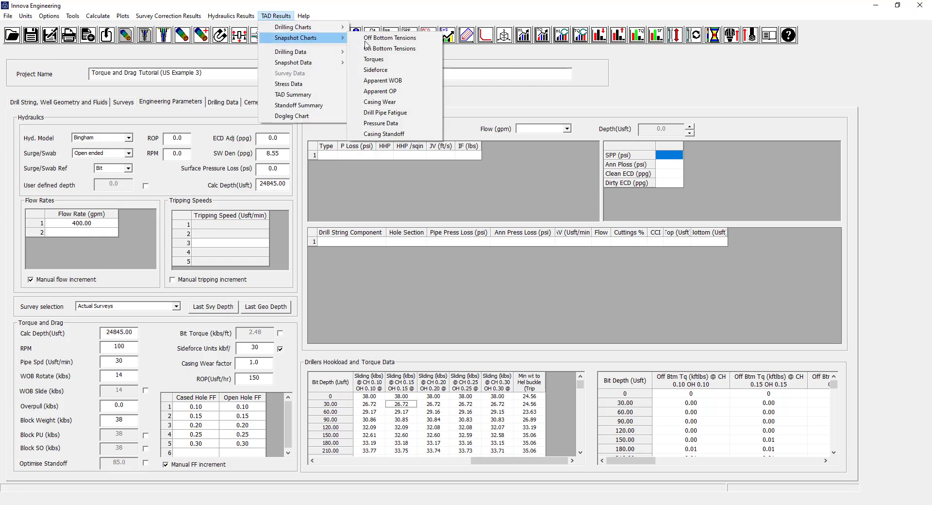
left_click(390, 39)
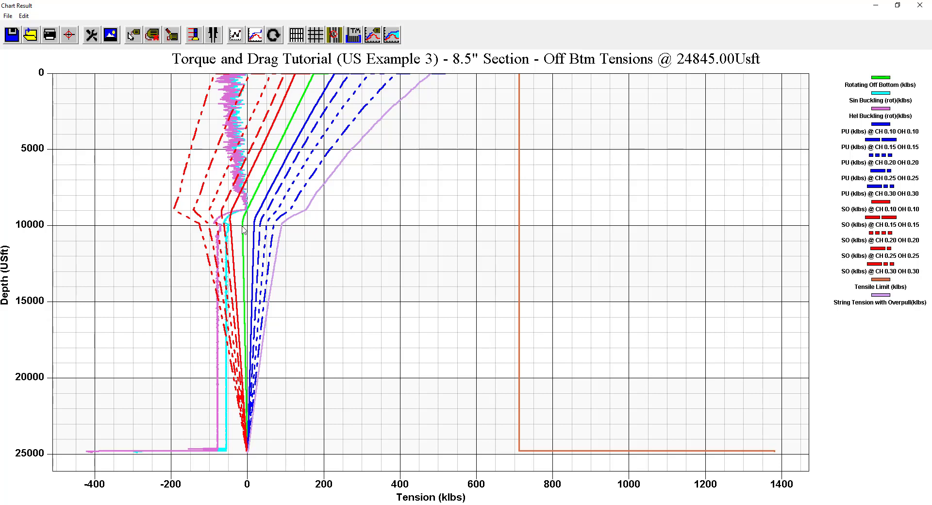
left_click(922, 6)
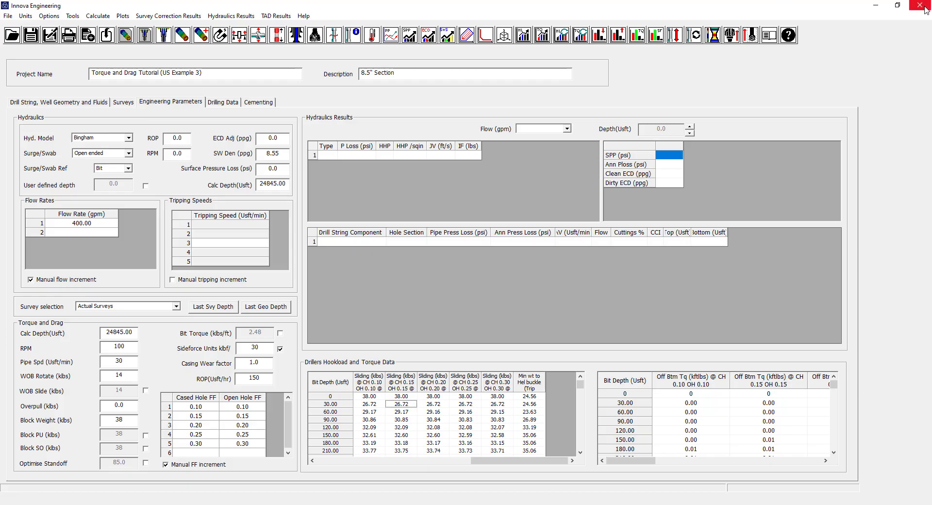
Reopen the Hookloads drilling chart and examine the curves for all friction factors.
left_click(276, 16)
mouse_move(285, 29)
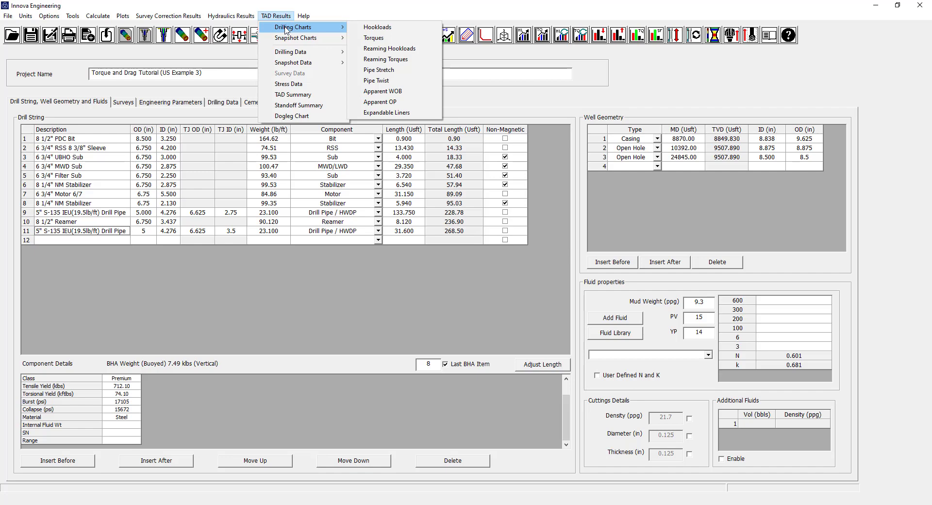
left_click(397, 30)
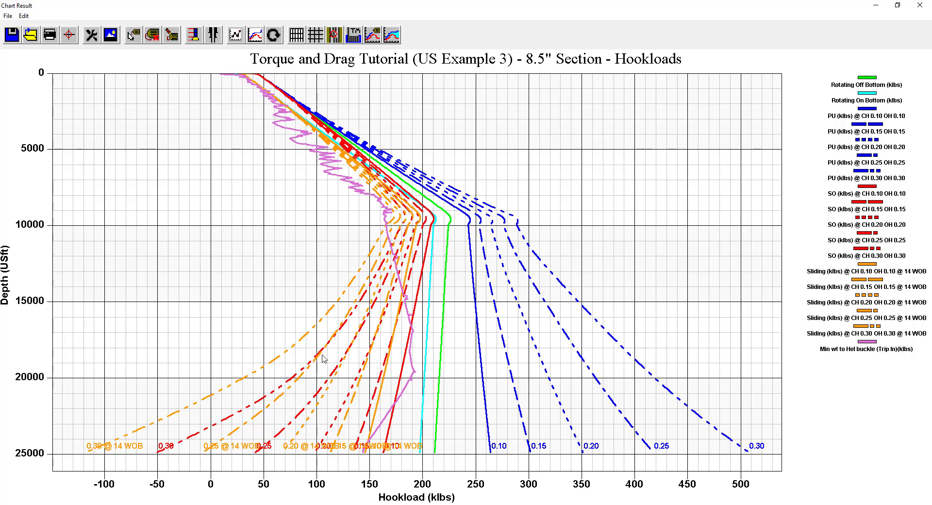
Show only the rotating, CH 0.20 OH 0.20 and minimum weight to helical buckle series on the hookloads chart, and shade the buckling region.
left_click(256, 38)
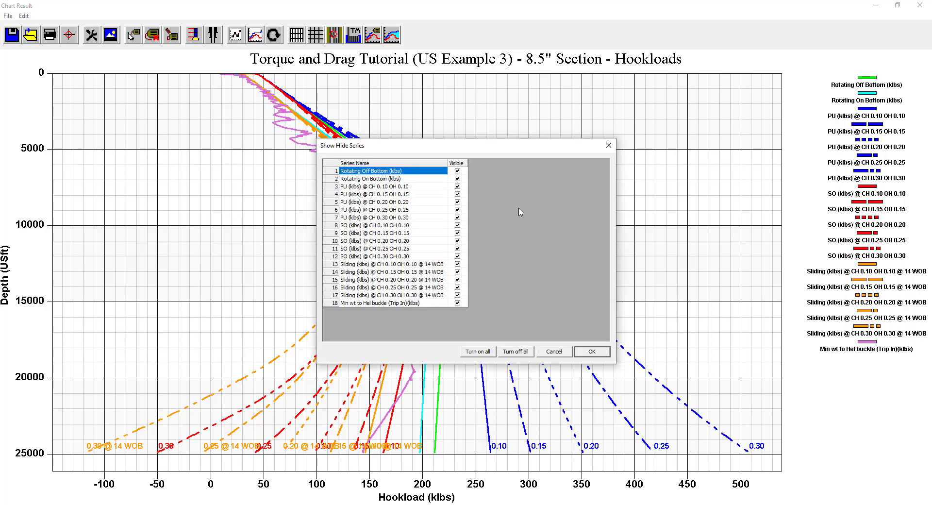
left_click(523, 356)
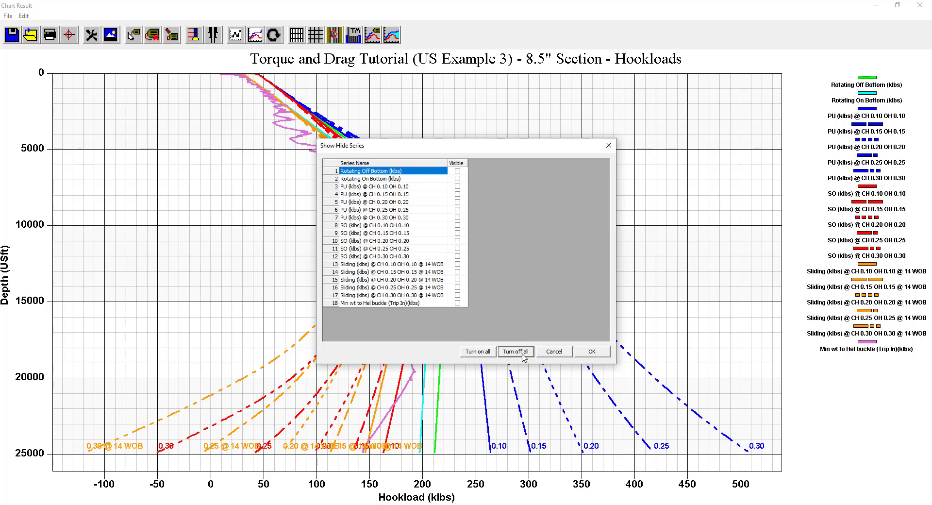
left_click(458, 171)
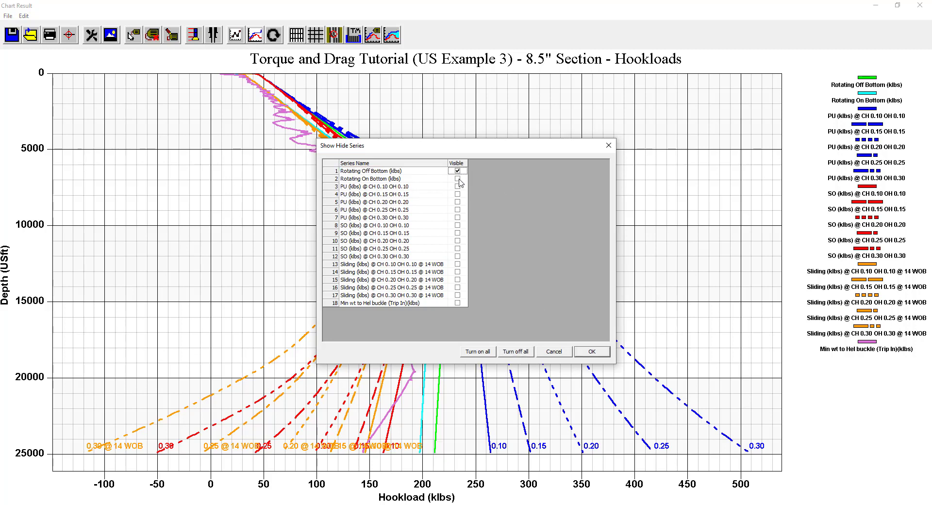
left_click(457, 179)
left_click(457, 202)
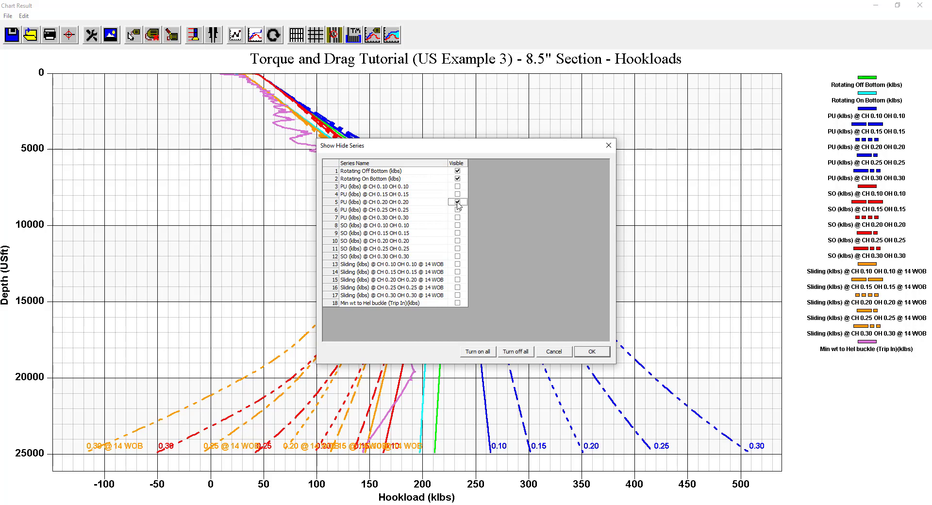
left_click(457, 240)
left_click(458, 280)
left_click(457, 303)
left_click(591, 352)
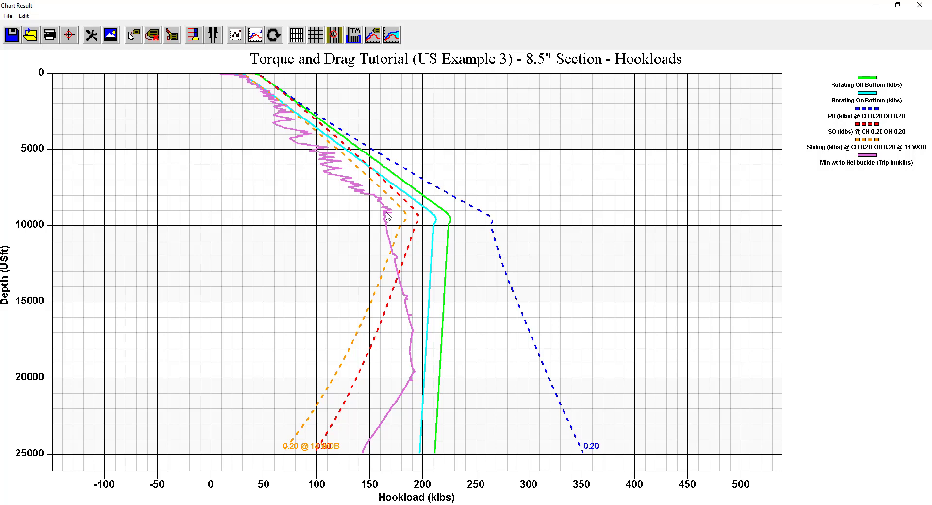
left_click(392, 35)
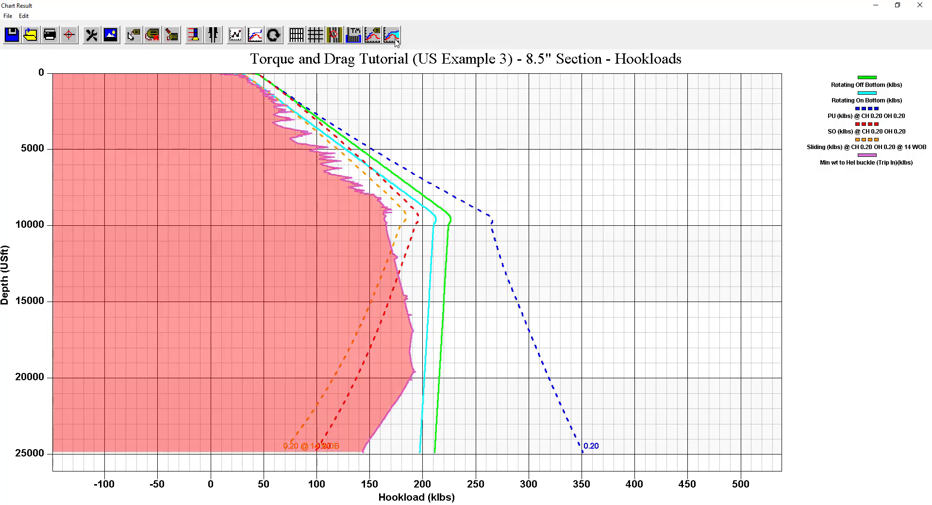
left_click(920, 5)
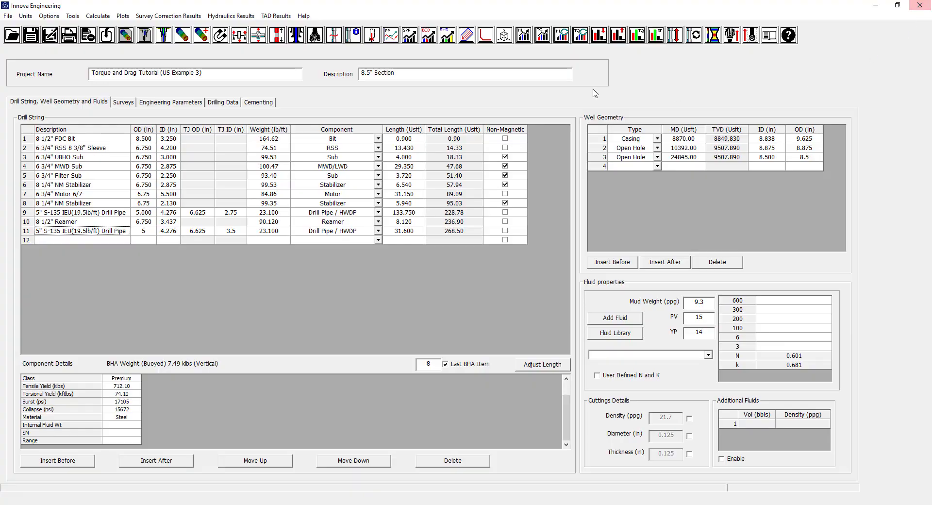
View the drillers Torques drilling chart with its off-bottom and on-bottom curves, then close it.
left_click(267, 16)
mouse_move(307, 30)
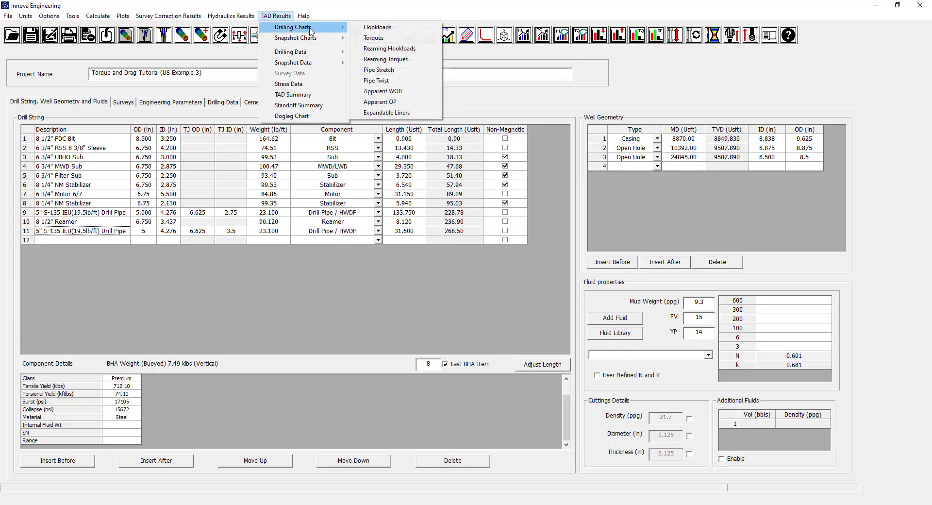
left_click(375, 41)
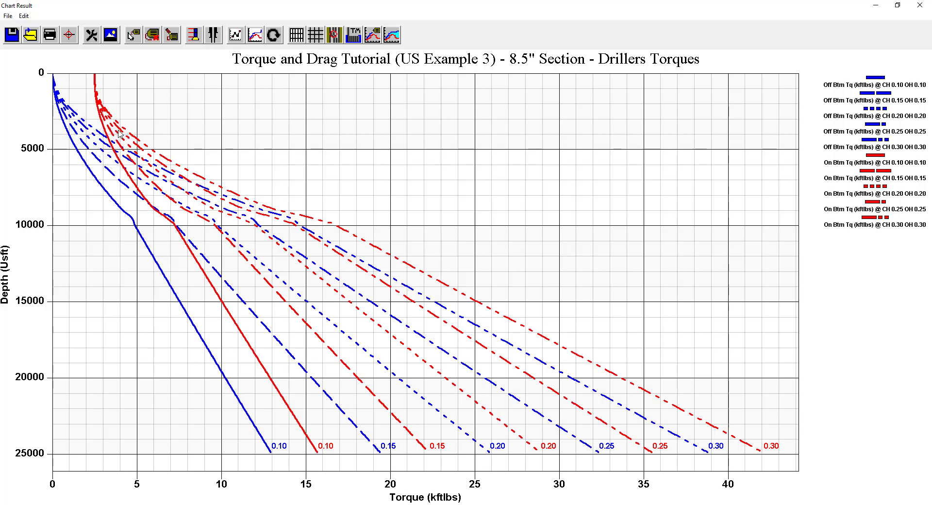
left_click(919, 6)
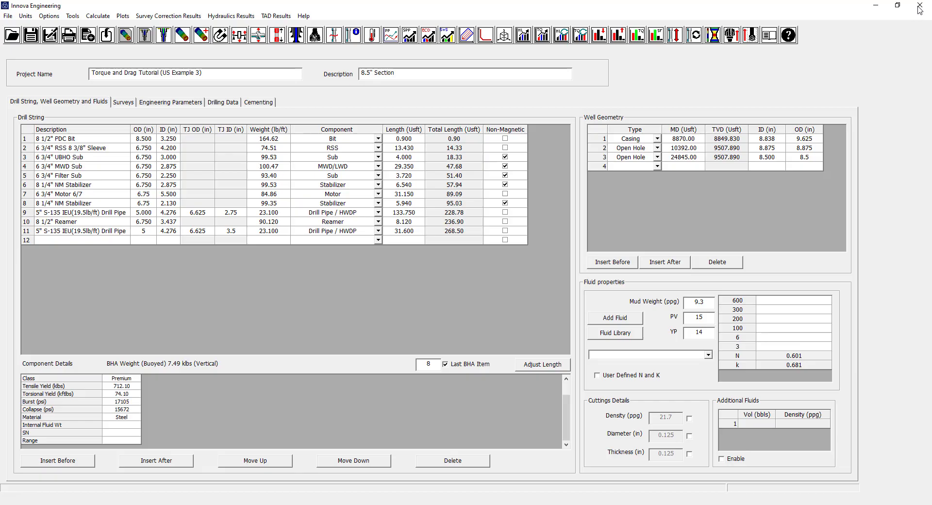
View the Reaming Hookloads drilling chart for the 8.5" section, then close it.
left_click(276, 15)
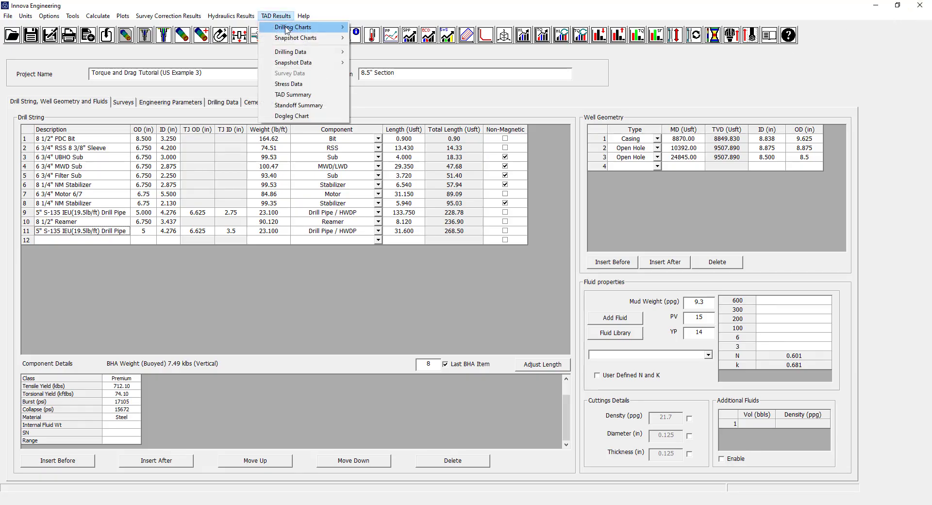
mouse_move(290, 30)
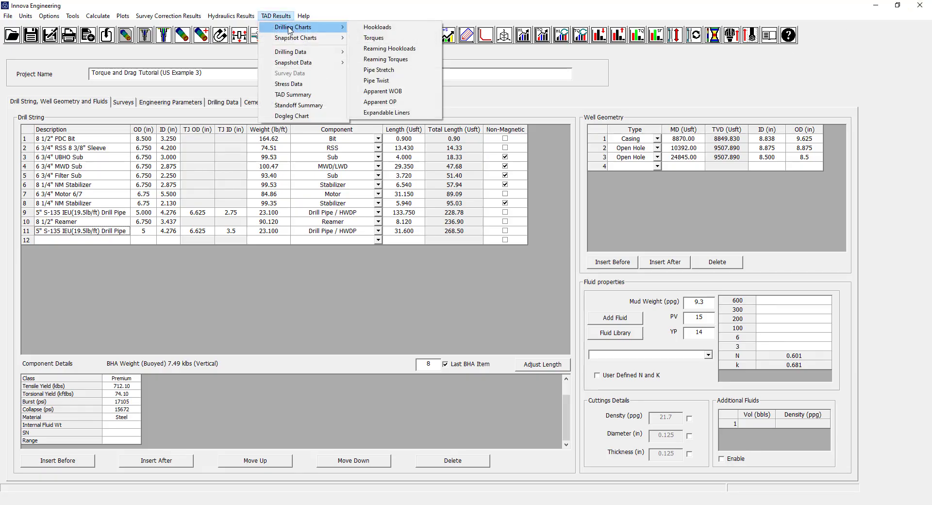
left_click(391, 49)
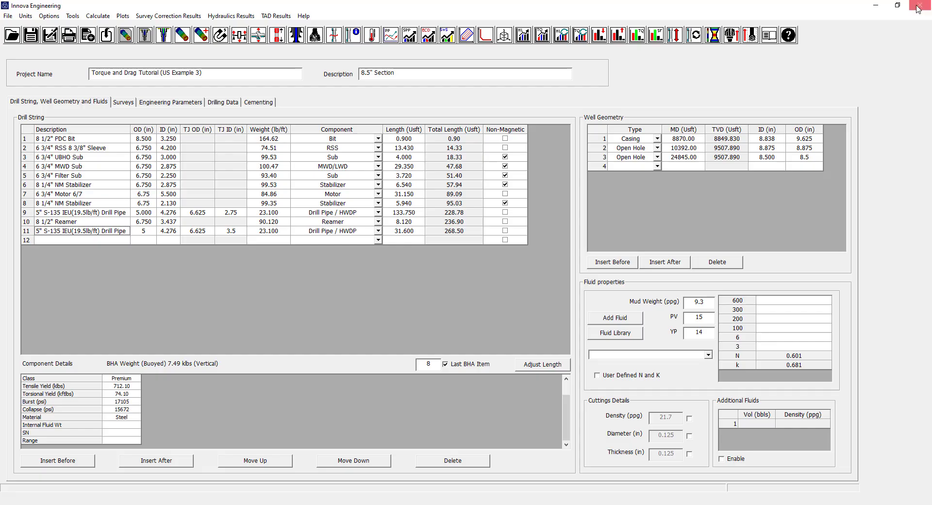
left_click(920, 5)
View the Reaming Torques drilling chart with its pick-up and slack-off curves, then close it.
left_click(286, 18)
mouse_move(296, 27)
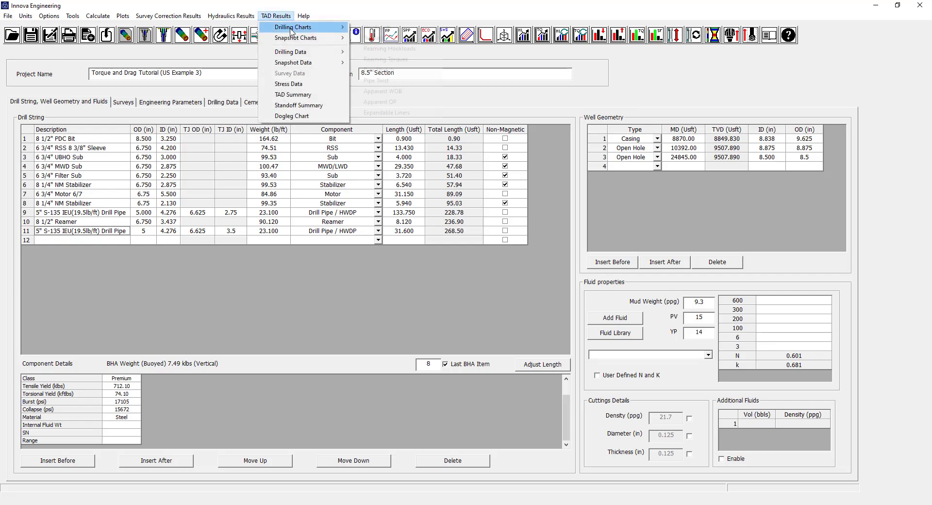
left_click(405, 60)
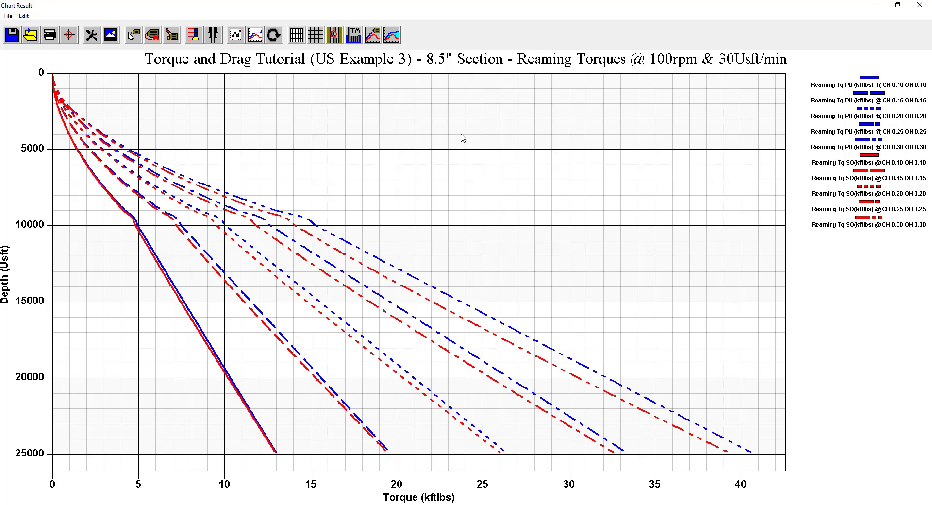
left_click(920, 6)
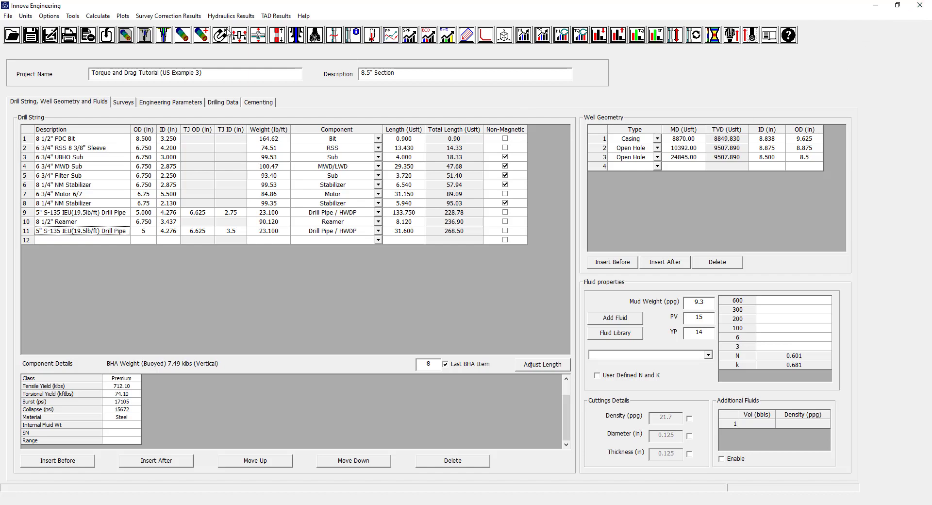
View the Pipe Stretch drilling chart for the 8.5" section and close it.
left_click(266, 17)
mouse_move(296, 27)
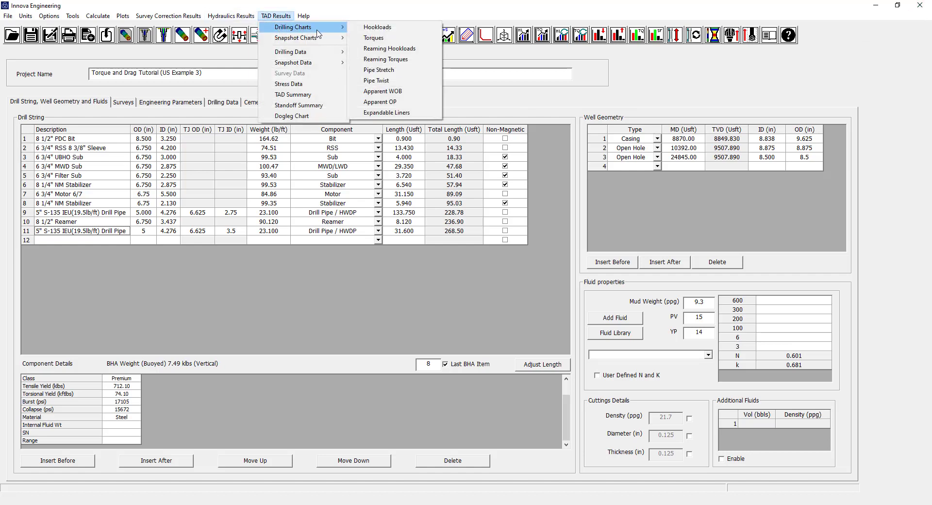
left_click(398, 71)
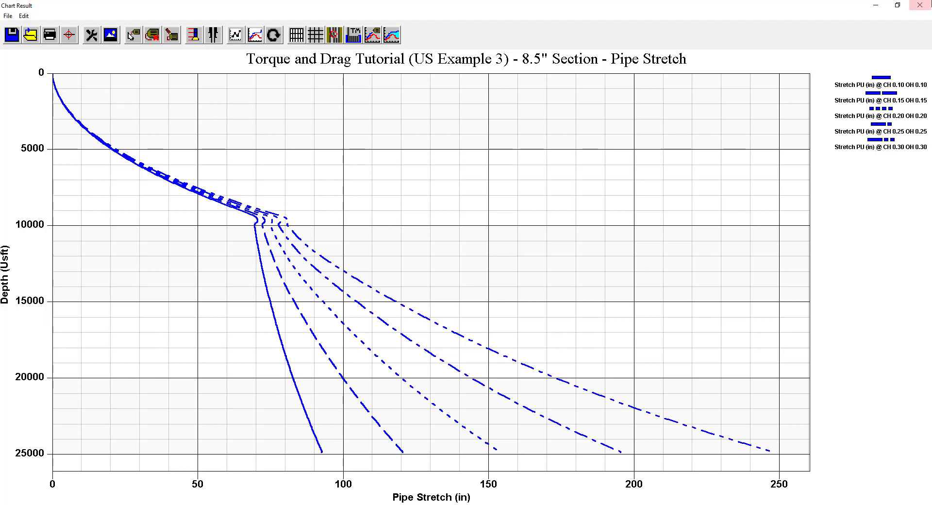
left_click(920, 6)
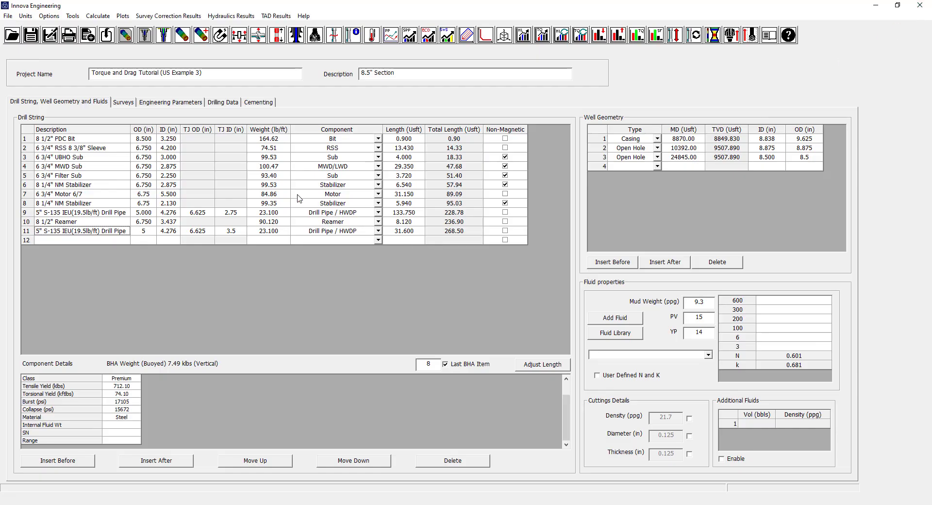
View the Pipe Twist drilling chart with its rotating off-bottom wraps curves and close it.
left_click(276, 15)
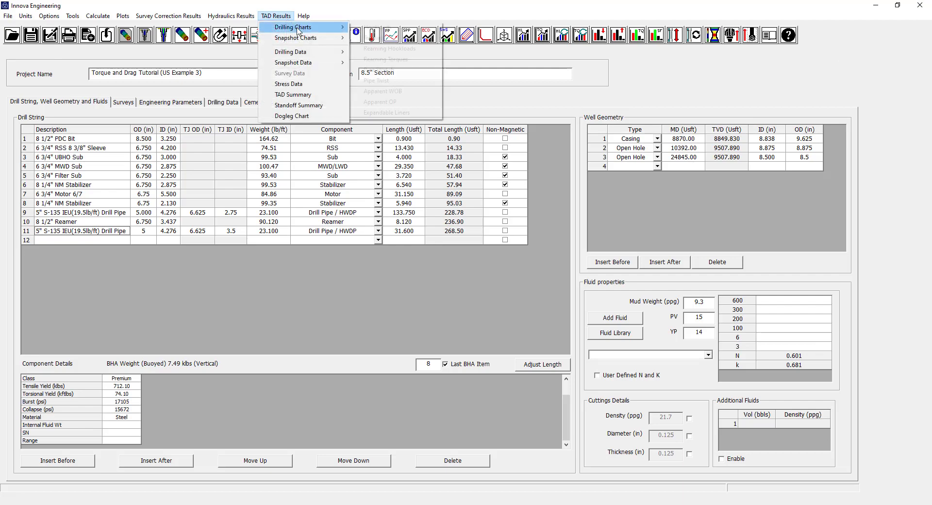
mouse_move(311, 27)
left_click(401, 81)
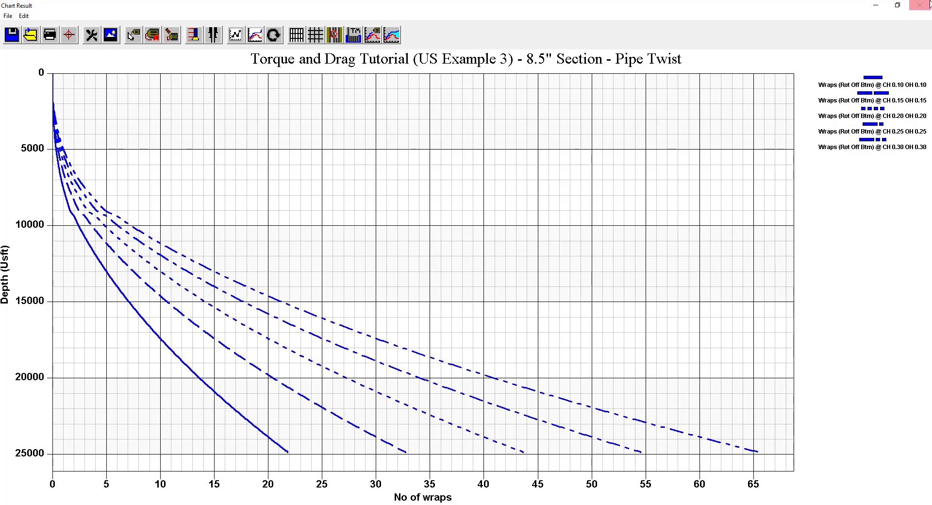
left_click(920, 5)
View the Apparent WOB drilling chart, read the lower end of the CH 0.15 OH 0.15 curve with the screen reader, and close the chart.
left_click(273, 15)
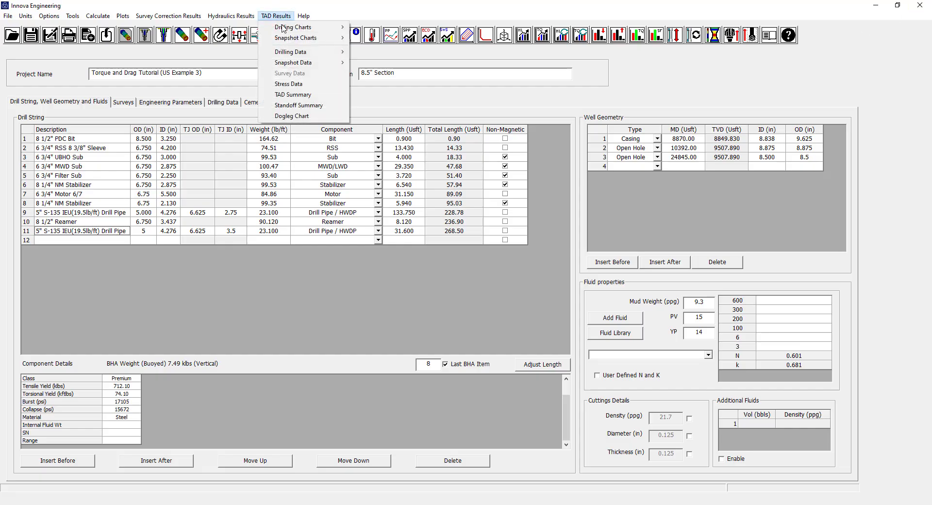
mouse_move(286, 28)
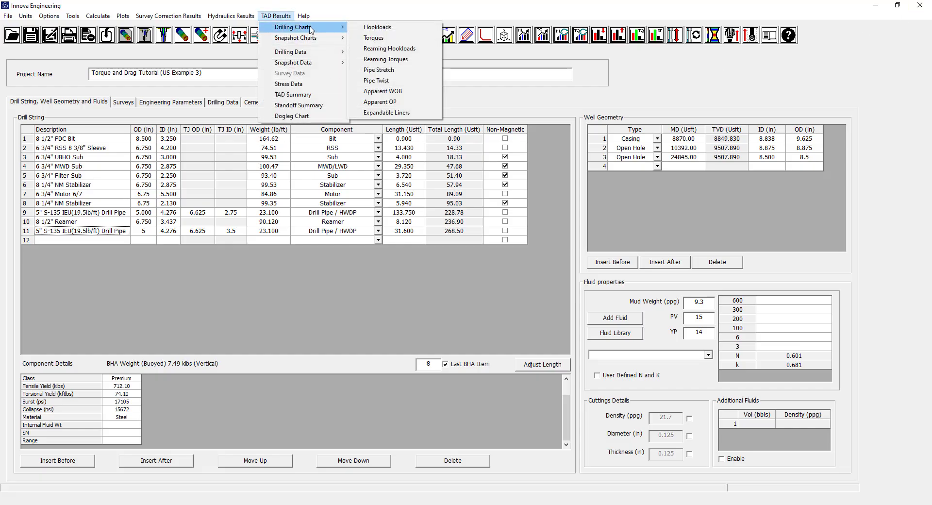
left_click(387, 91)
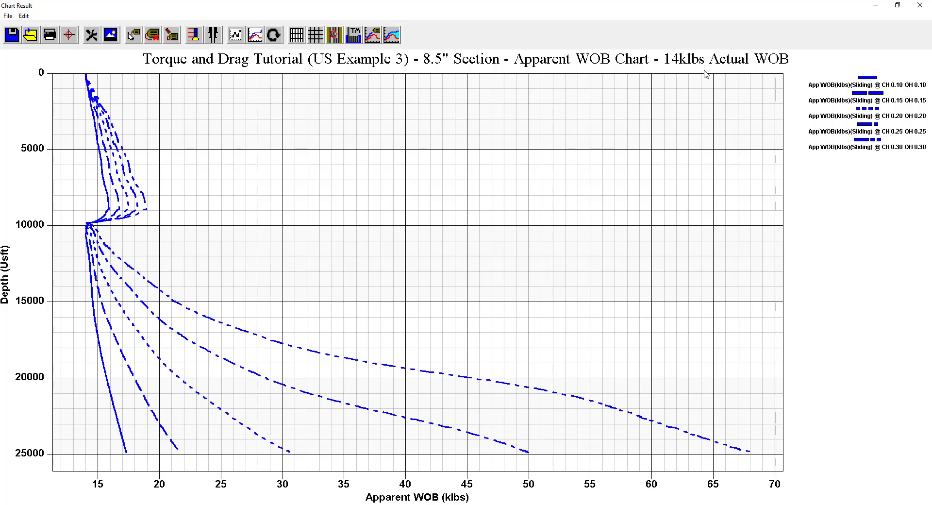
left_click(69, 34)
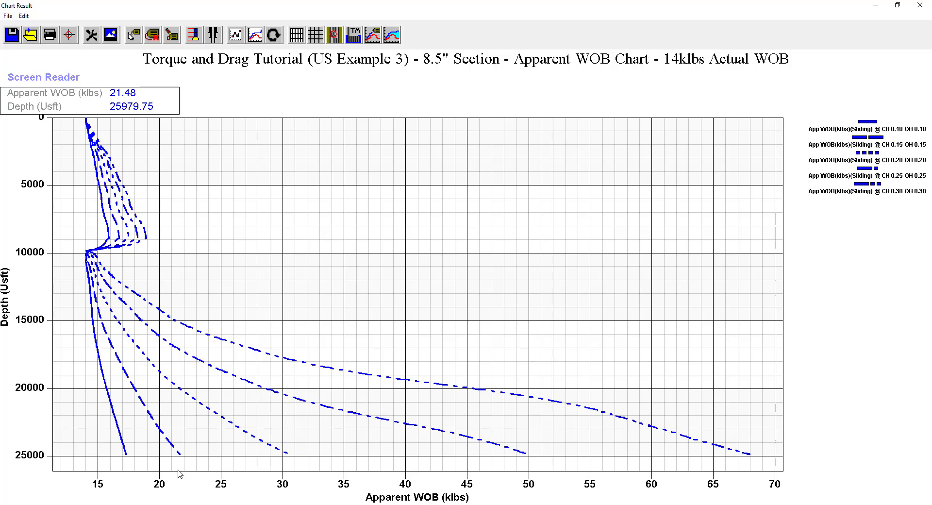
left_click(75, 40)
left_click(920, 5)
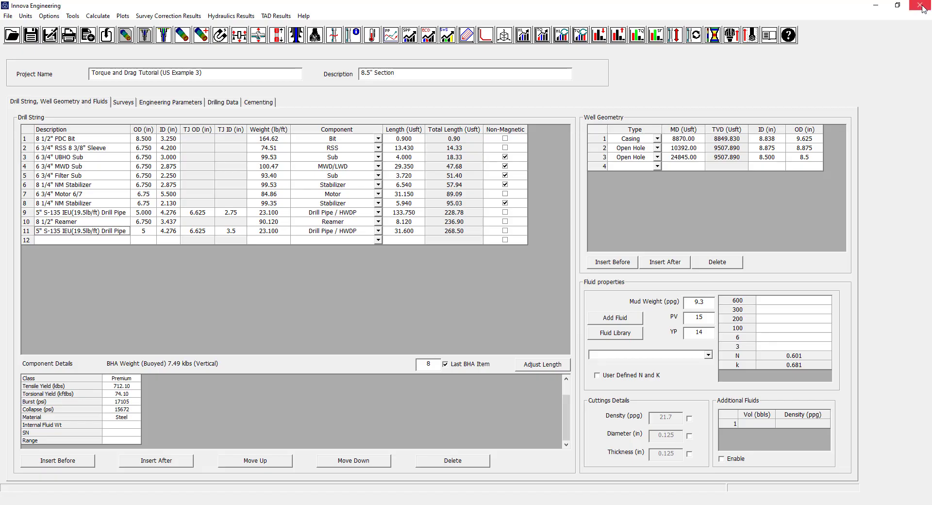
View the Apparent OP drilling chart for the current overpull setting and close it.
left_click(276, 15)
mouse_move(294, 28)
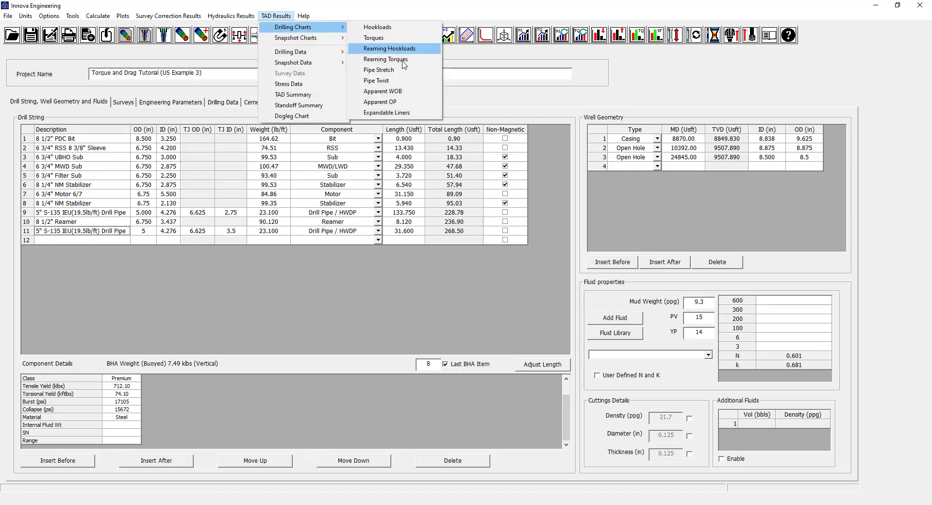
left_click(396, 103)
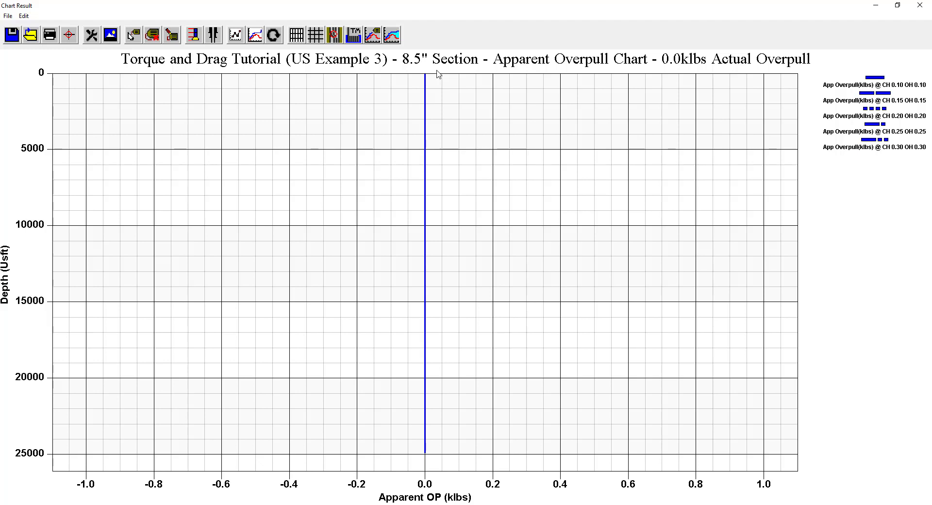
left_click(919, 6)
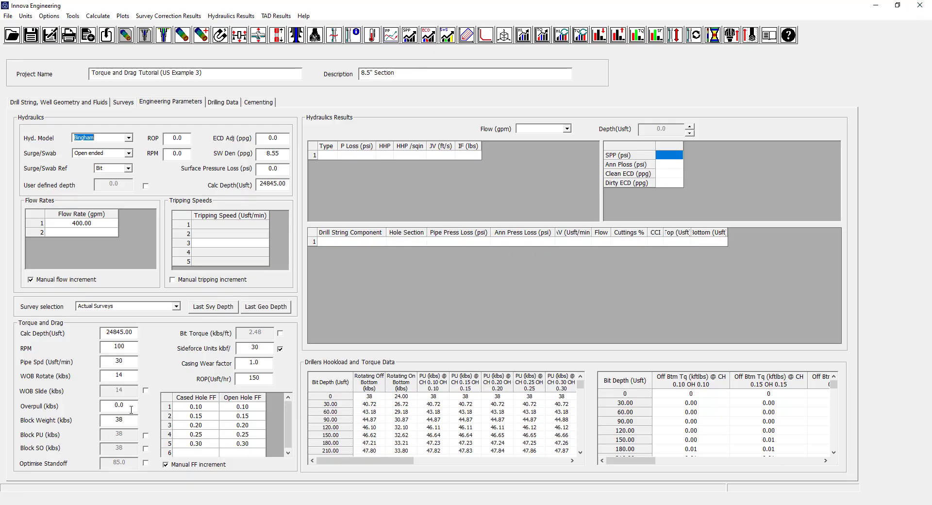
Set the torque and drag overpull to 10 klbs and rerun the torque and drag calculation.
left_click_drag(133, 406, 93, 404)
type("10")
left_click(95, 19)
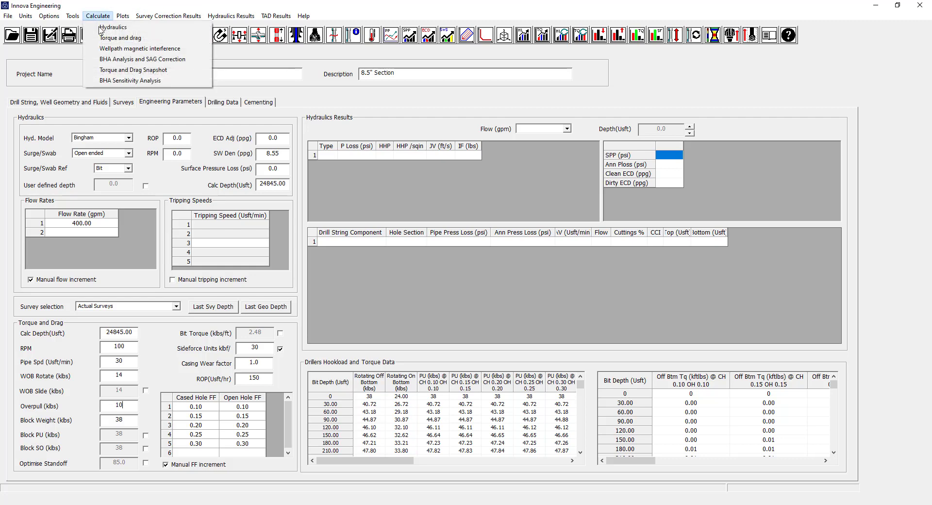
left_click(116, 38)
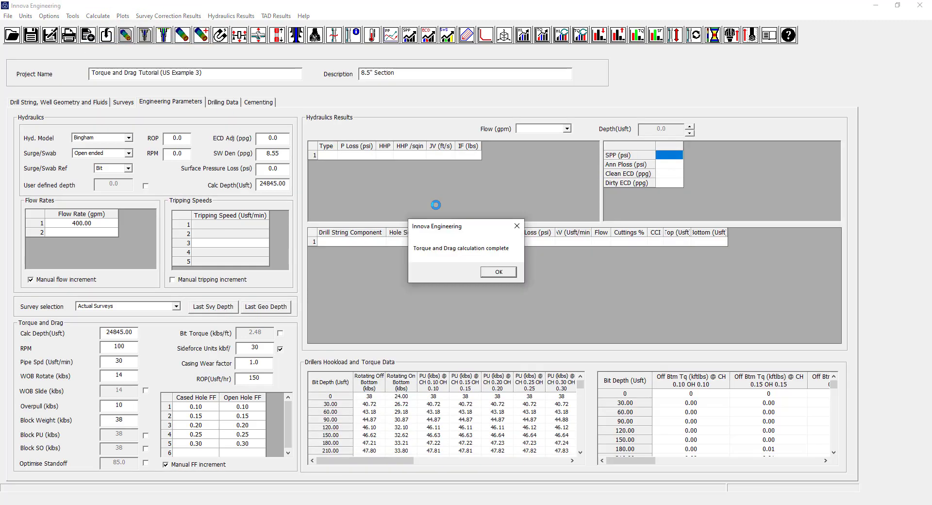
left_click(499, 272)
Review the recalculated Apparent OP drilling chart for 10 klbs actual overpull and close it.
left_click(231, 16)
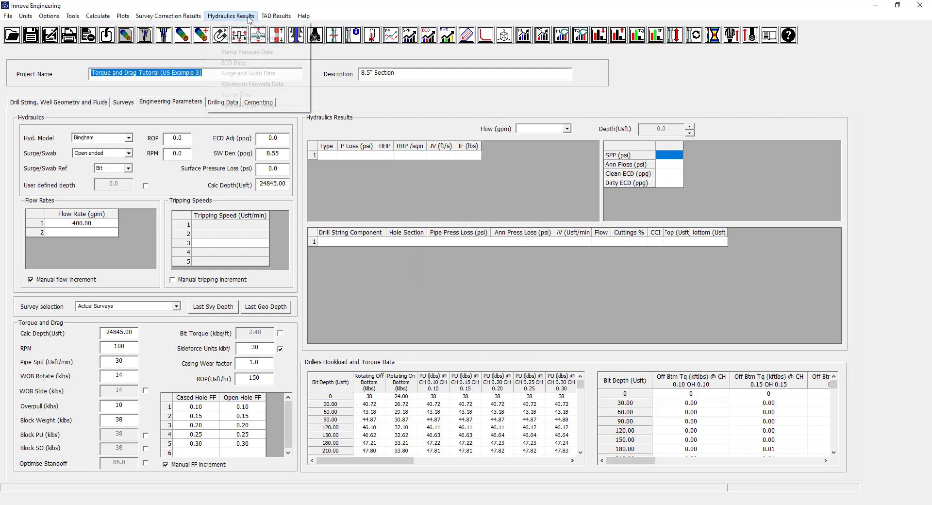
mouse_move(276, 16)
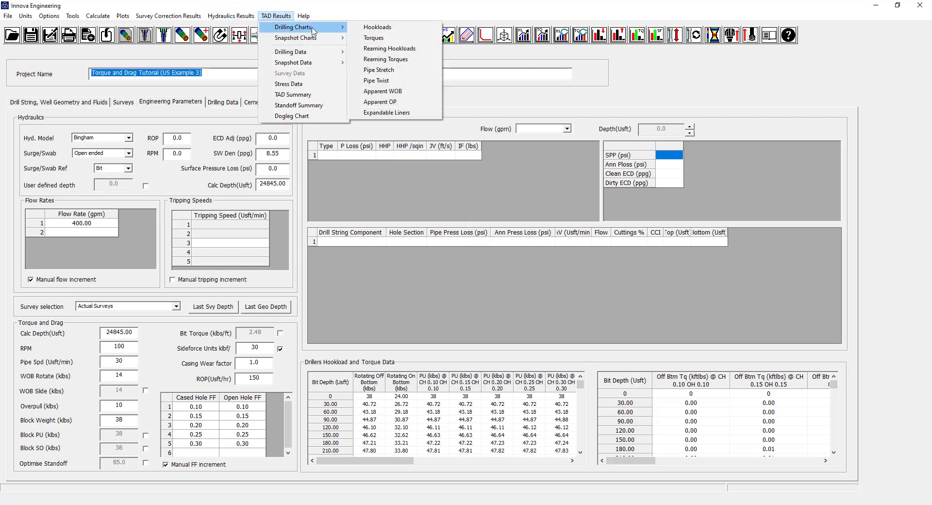
left_click(384, 102)
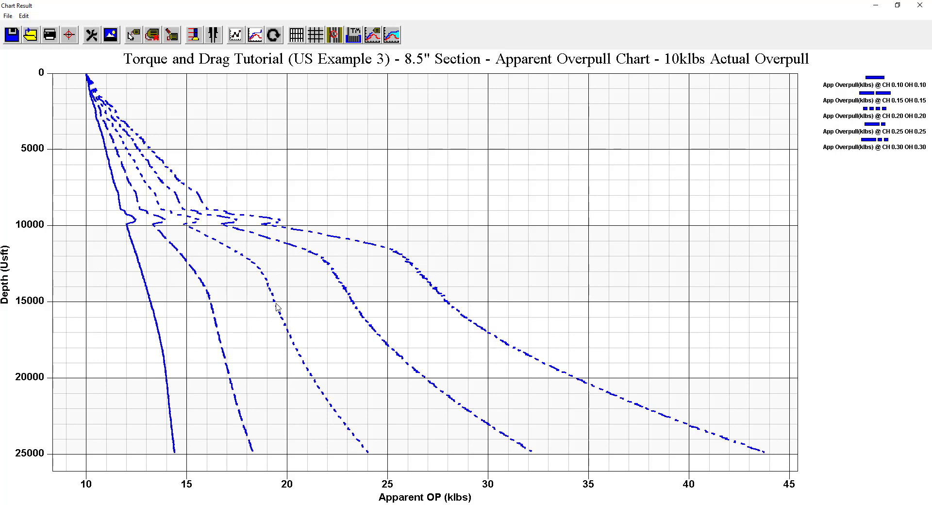
left_click(920, 5)
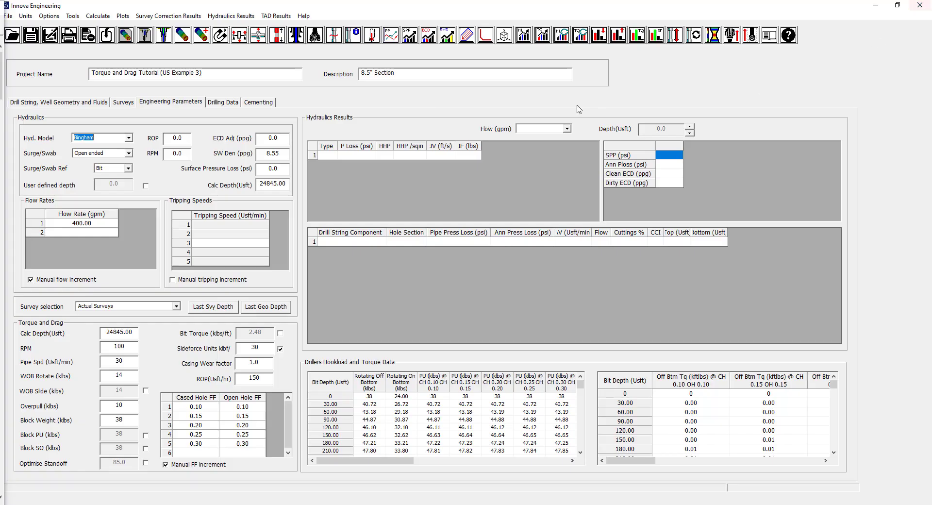
Open the Off Bottom Tensions snapshot chart for the 8.5" section.
left_click(281, 18)
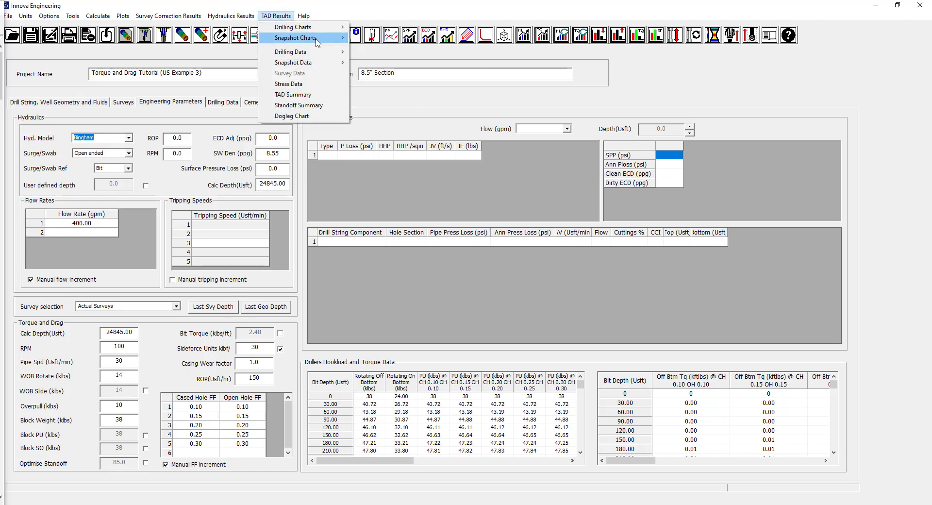
mouse_move(320, 40)
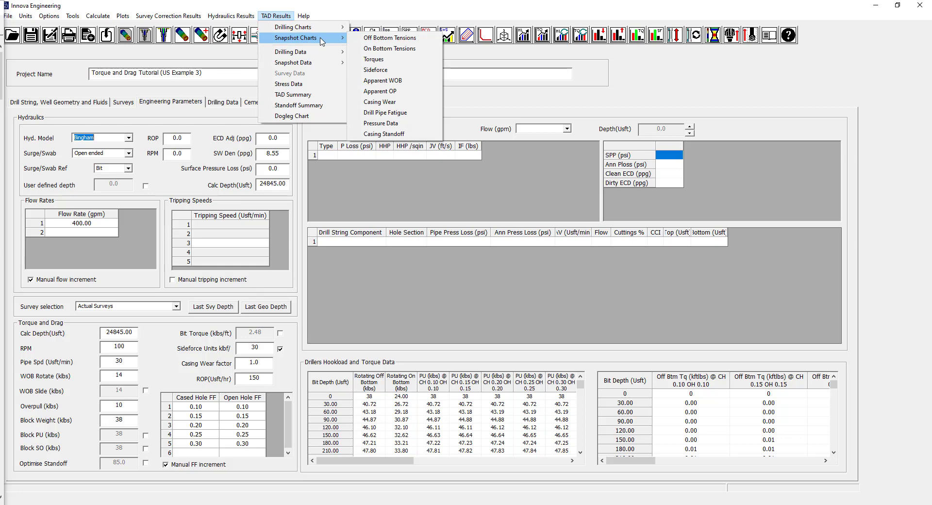
left_click(392, 39)
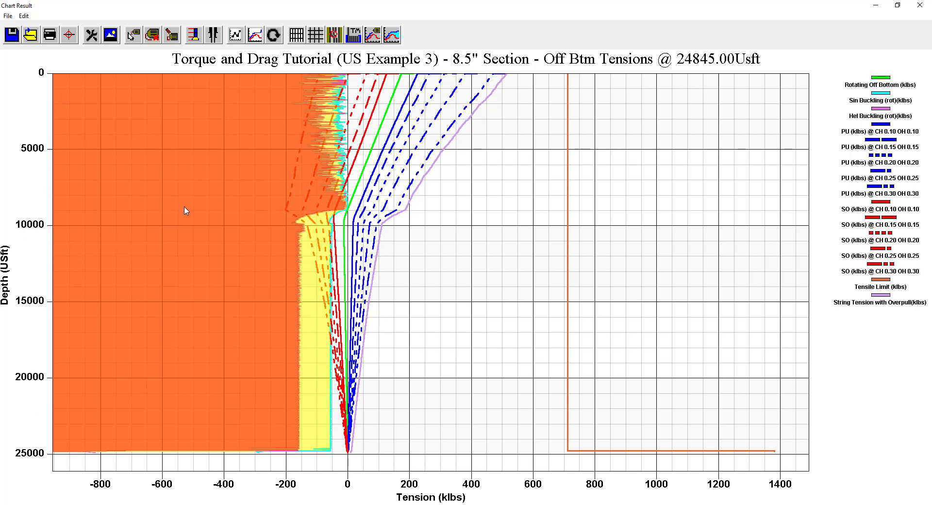
Overlay the drill string components on the off-bottom tensions chart and inspect the BHA interval up close before restoring the full chart.
left_click(193, 35)
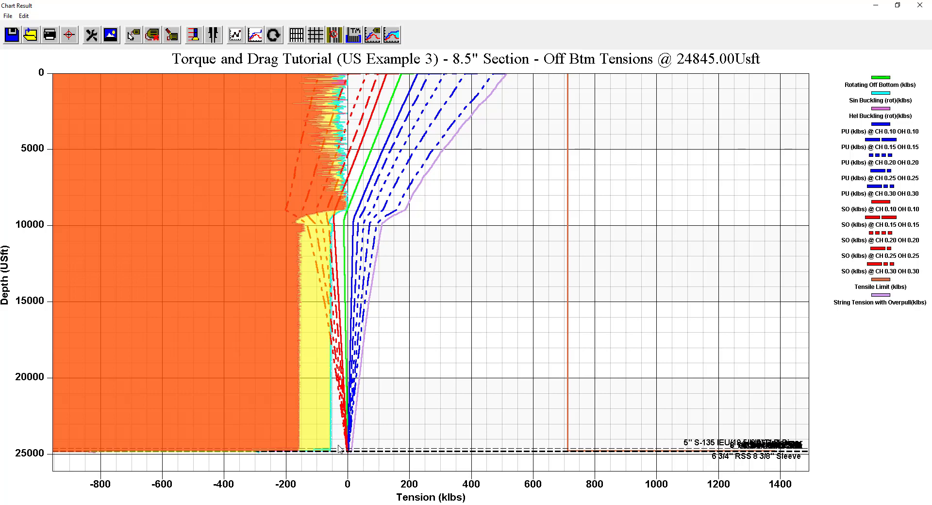
left_click_drag(338, 442, 368, 465)
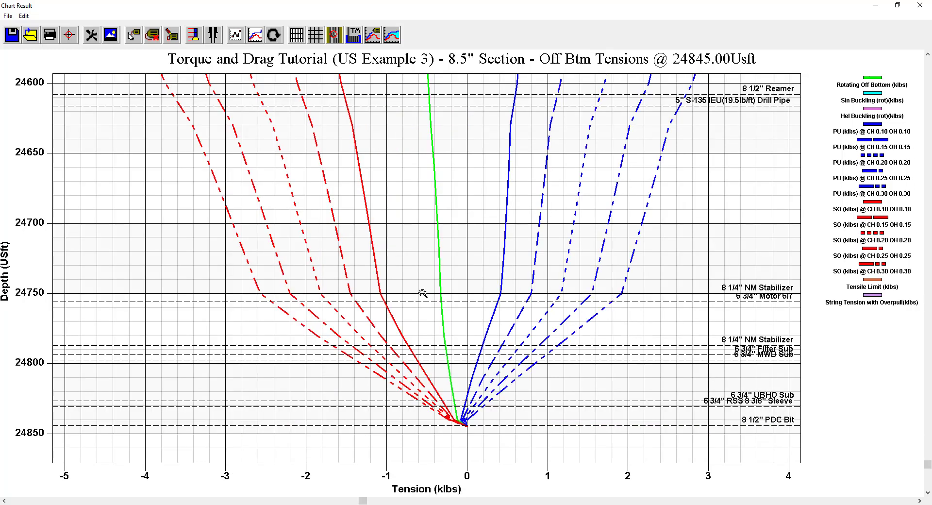
right_click(430, 155)
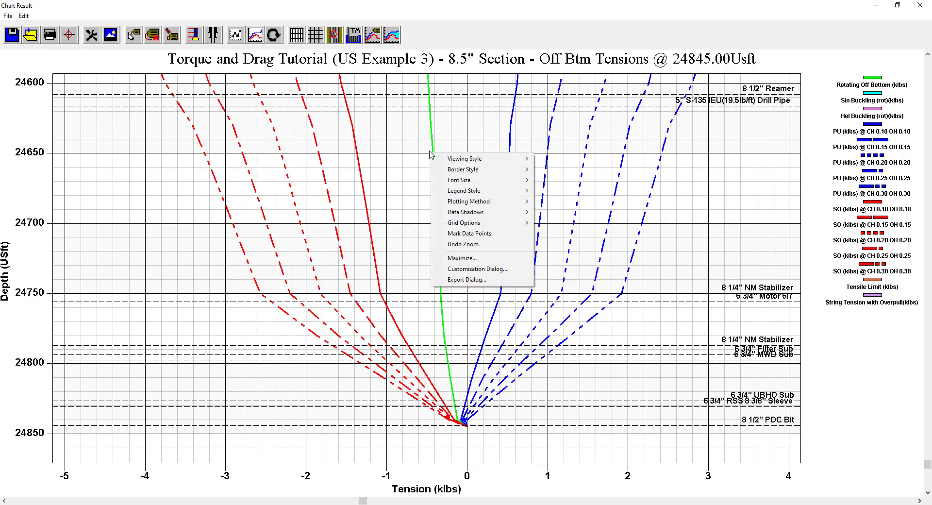
left_click(480, 244)
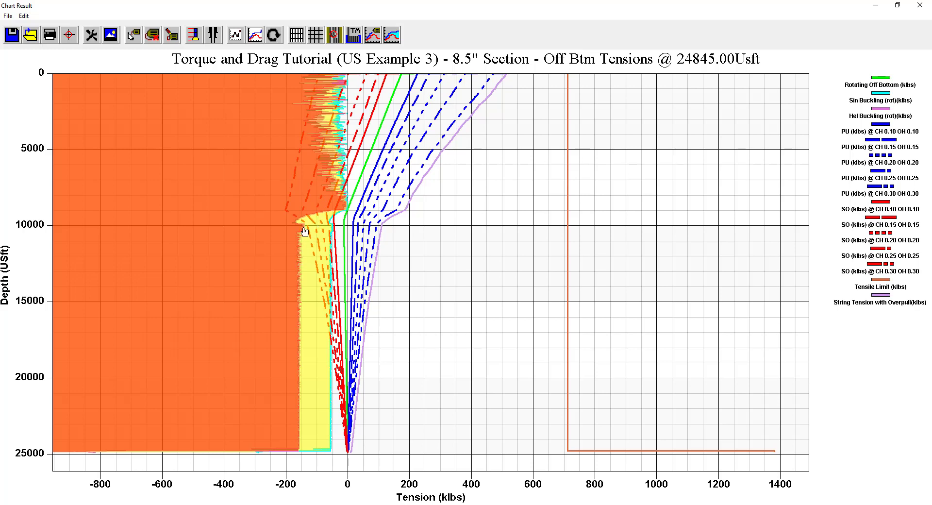
Switch the buckling region shading off and back on in the off-bottom tensions chart, and close the chart.
left_click(394, 38)
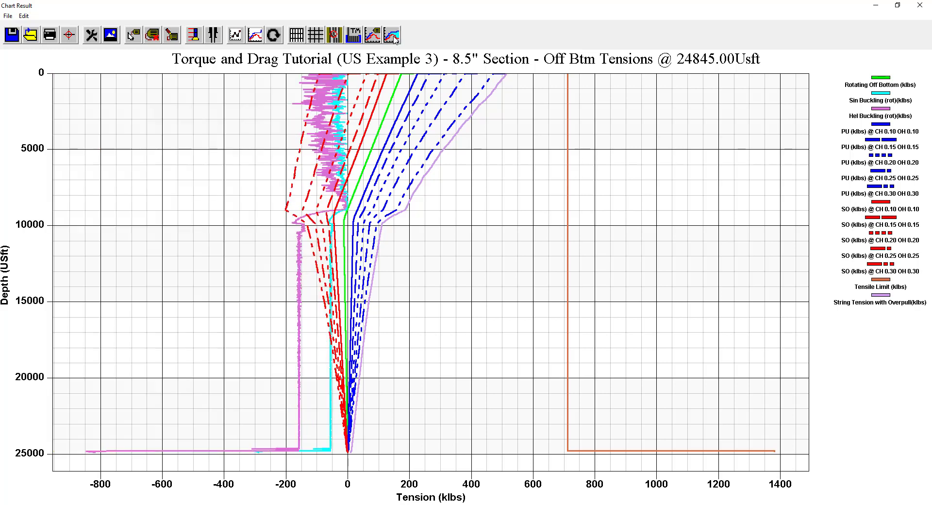
left_click(394, 38)
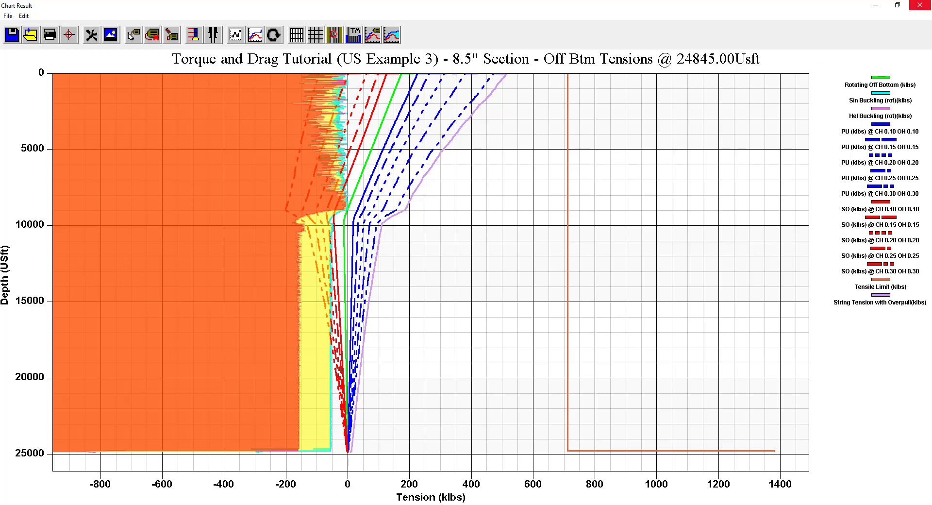
left_click(919, 7)
View the On Bottom Tensions snapshot chart, check the buckled lengths and indices in the Buckling Analyser, and close both.
left_click(272, 16)
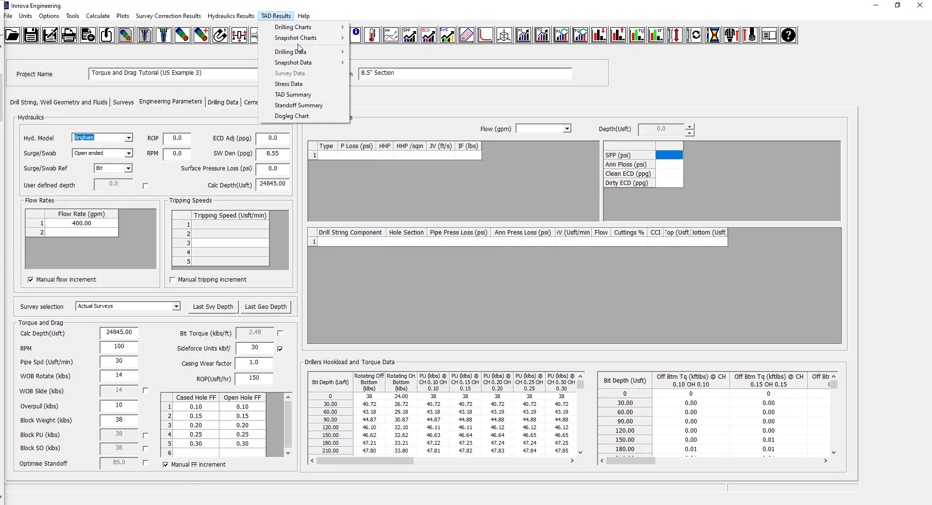
mouse_move(301, 38)
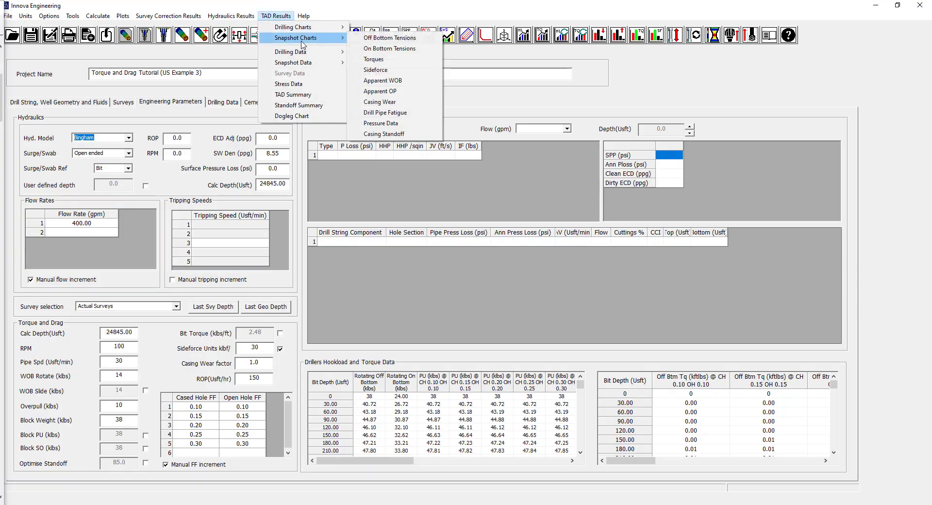
left_click(375, 49)
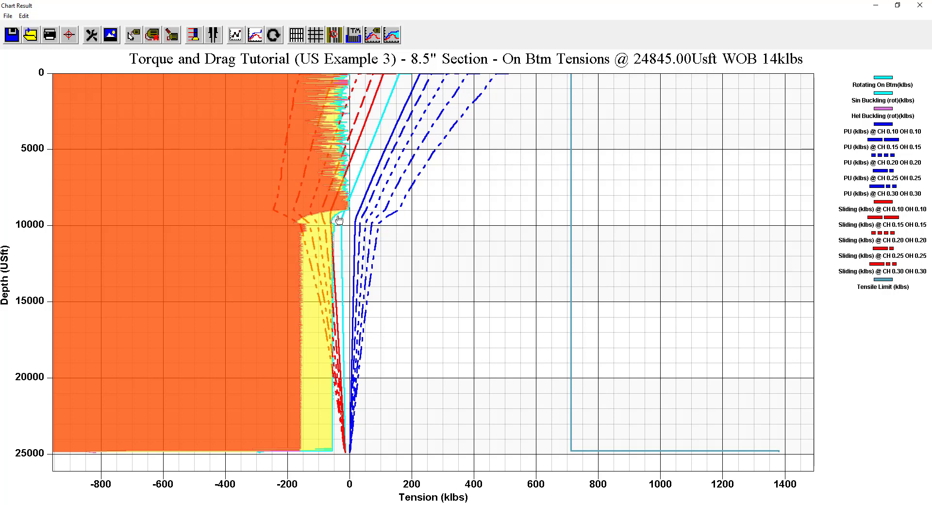
left_click(334, 36)
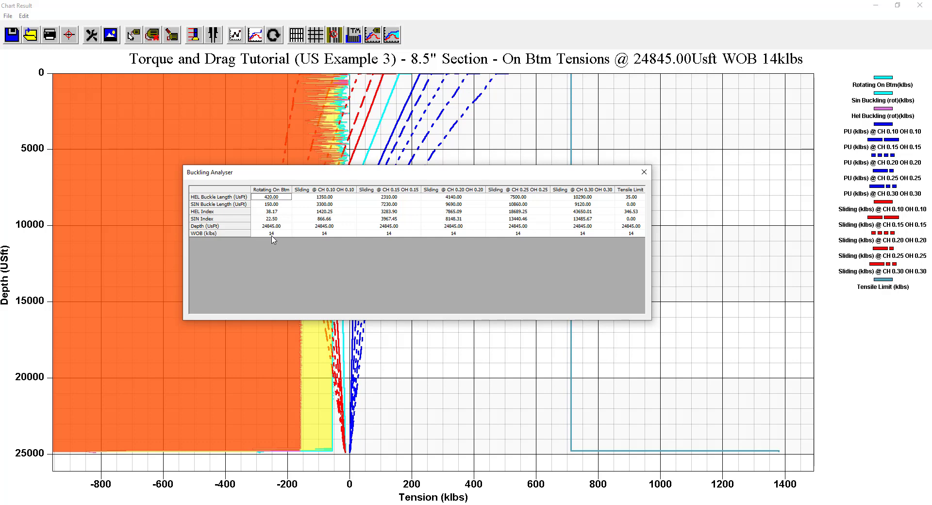
left_click(644, 173)
left_click(921, 7)
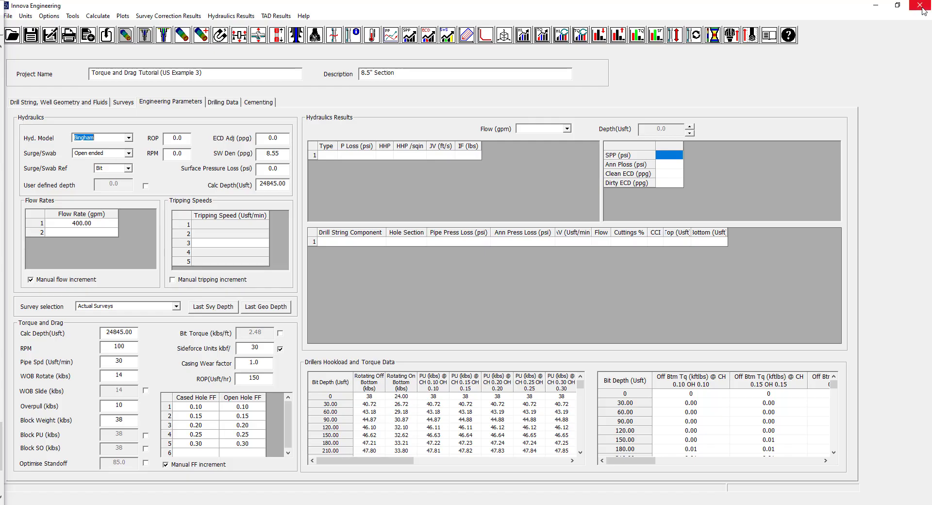
View the Torques snapshot chart with its off-bottom and on-bottom curves and torsional limit.
left_click(276, 15)
mouse_move(291, 39)
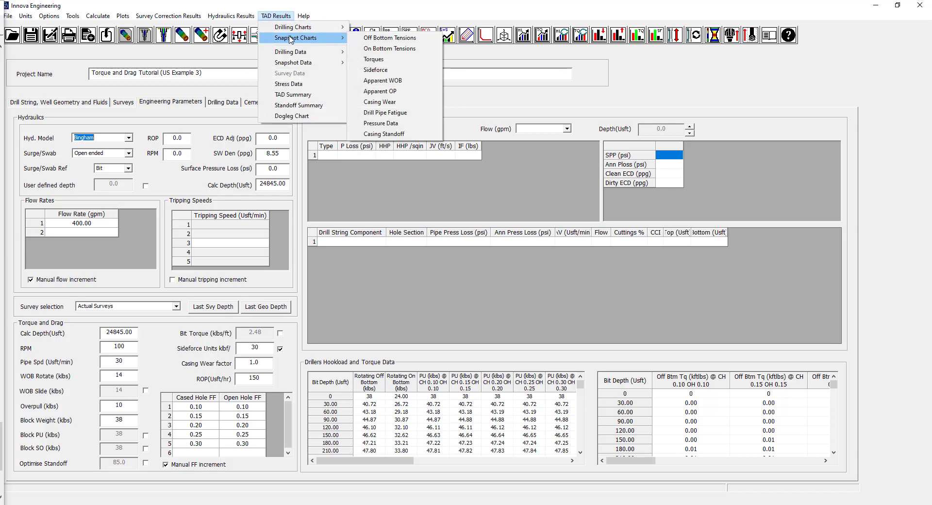
left_click(386, 60)
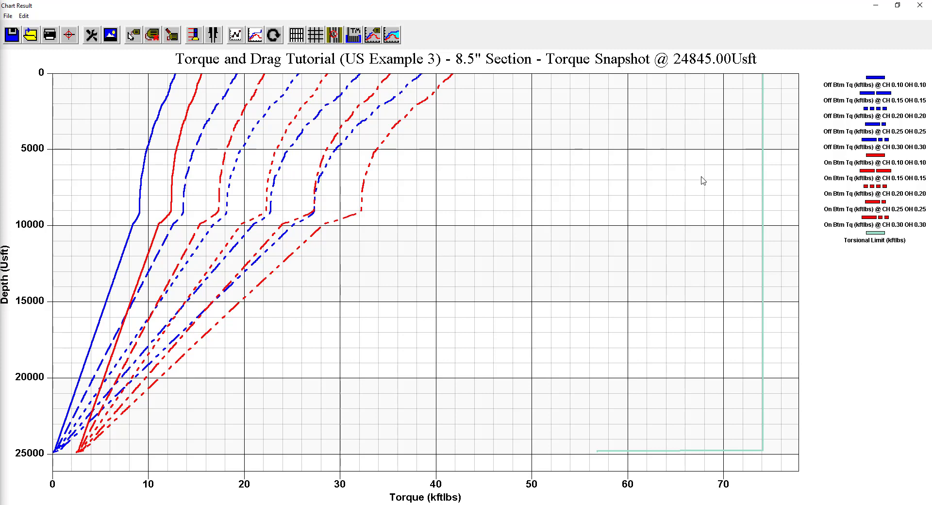
Close the torque chart, view the Sideforce snapshot chart for the pick-up, slack-off and rotating cases, and close it.
left_click(920, 5)
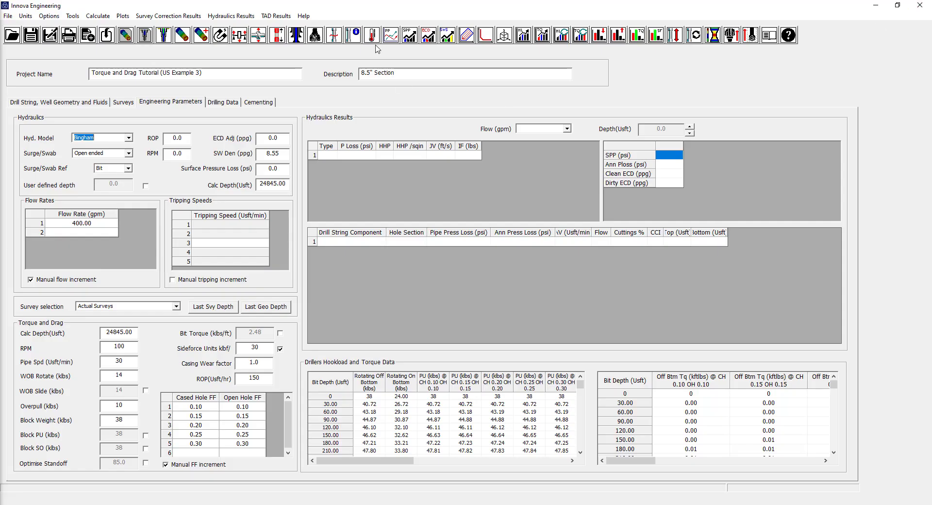
left_click(274, 16)
mouse_move(320, 40)
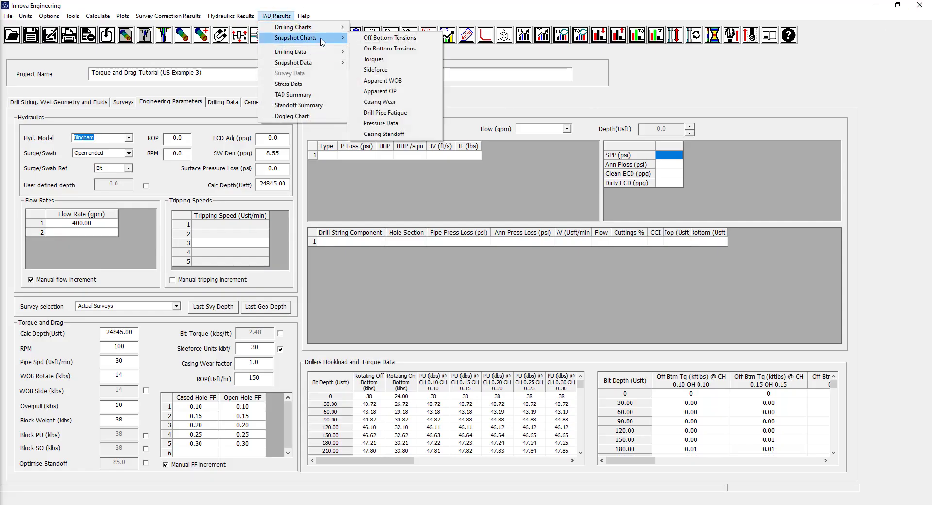
left_click(402, 71)
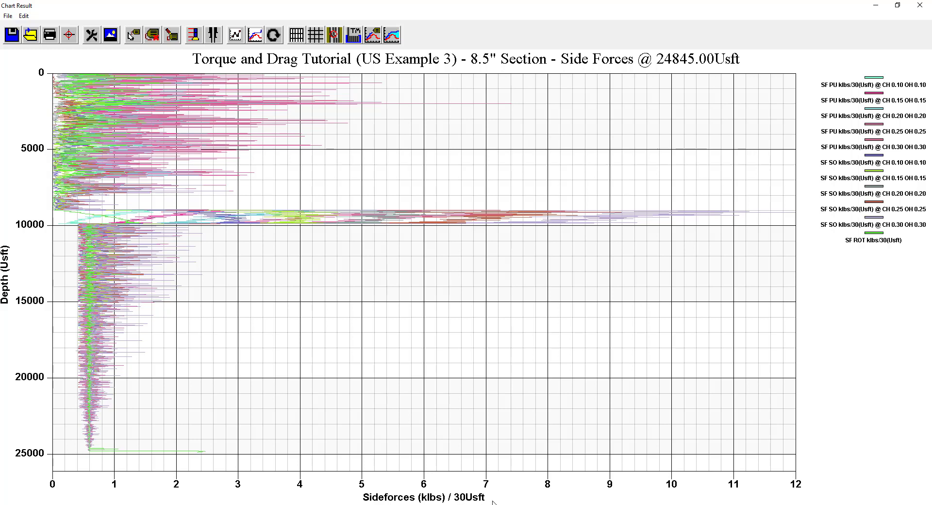
left_click(918, 6)
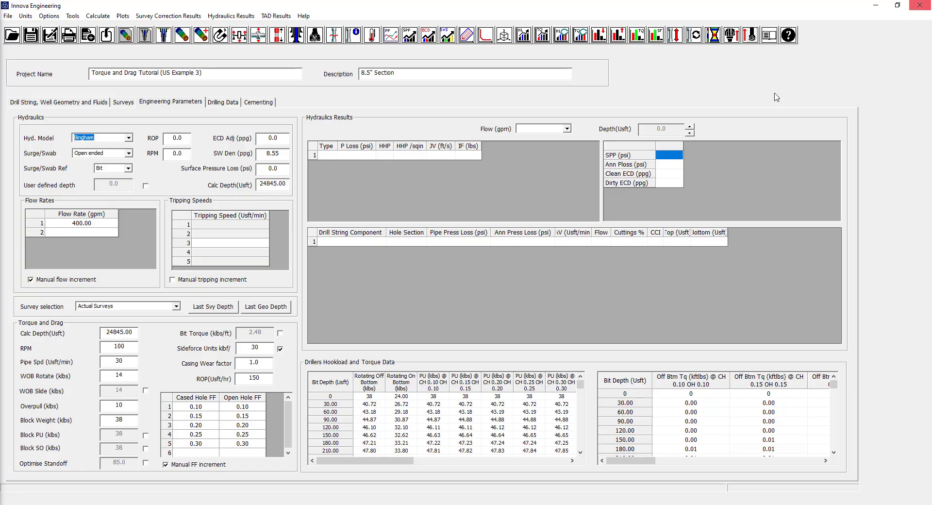
View the Apparent WOB snapshot chart comparing actual with apparent weight on bit for each friction factor, and close it.
left_click(268, 17)
mouse_move(307, 42)
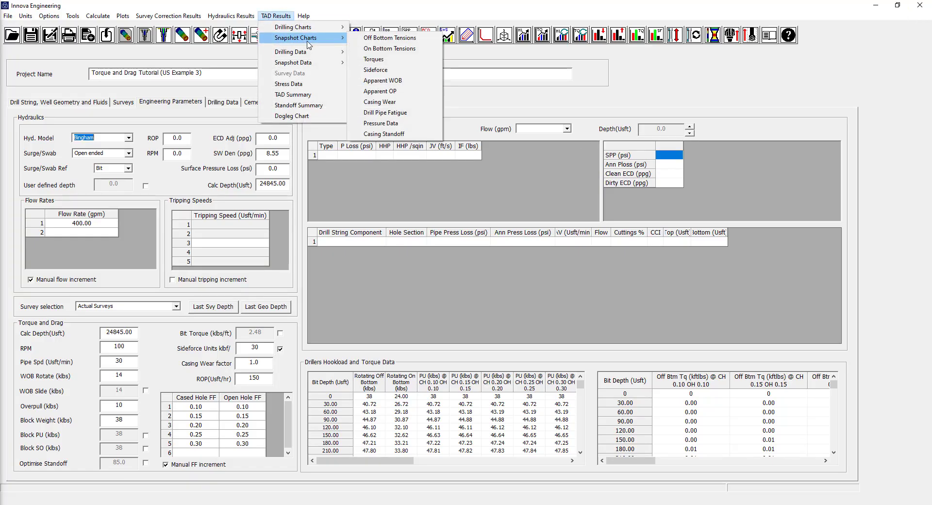
left_click(399, 83)
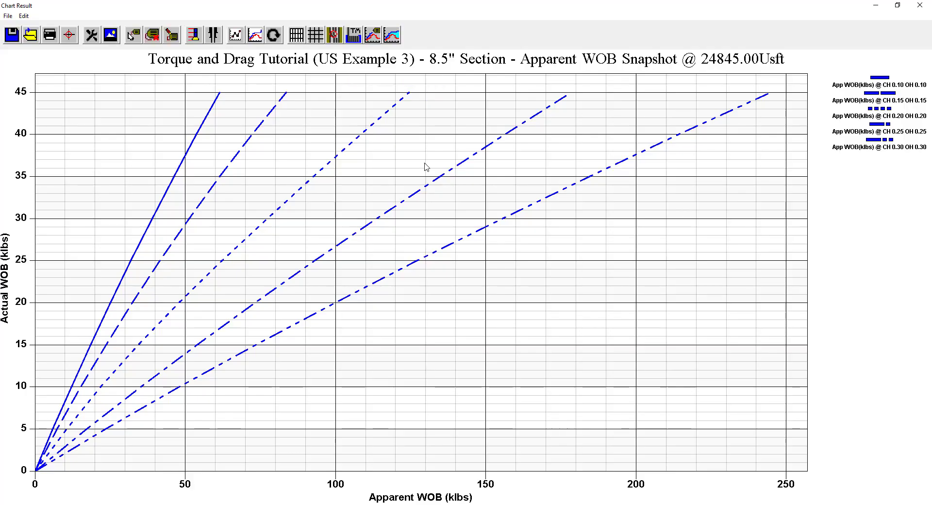
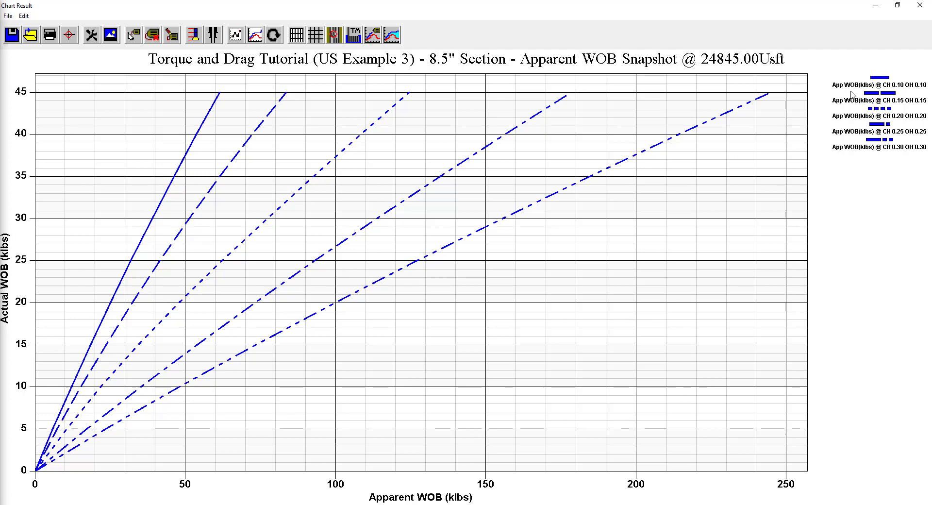
left_click(919, 6)
View the Apparent OP snapshot chart comparing actual with apparent overpull for each friction factor, and close it.
left_click(276, 16)
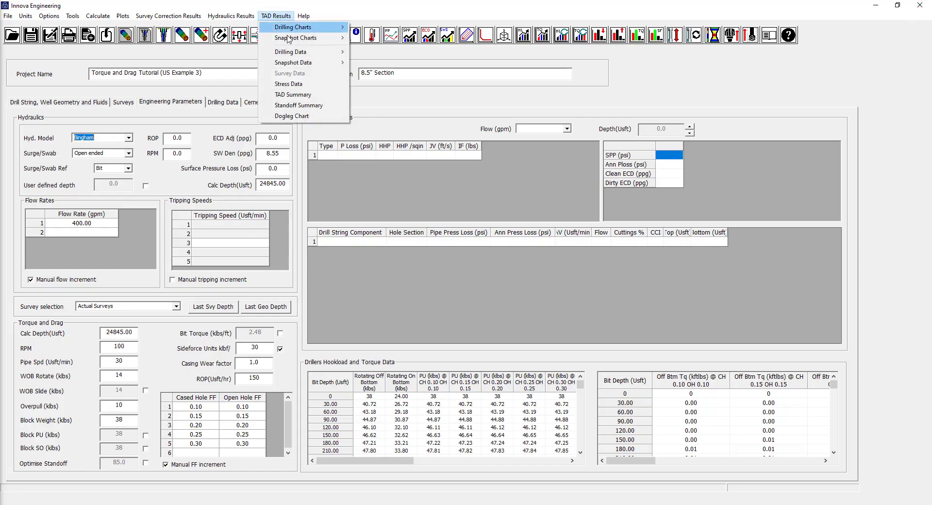
mouse_move(303, 39)
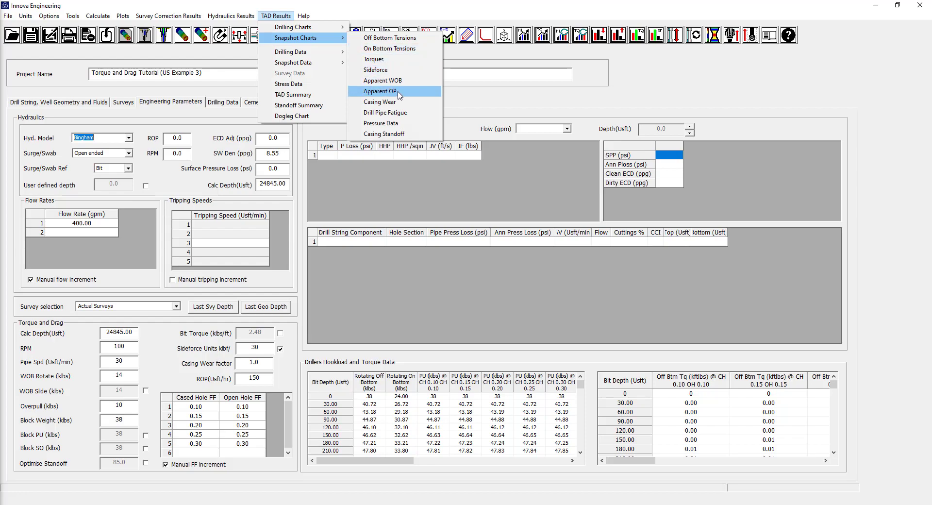
left_click(380, 92)
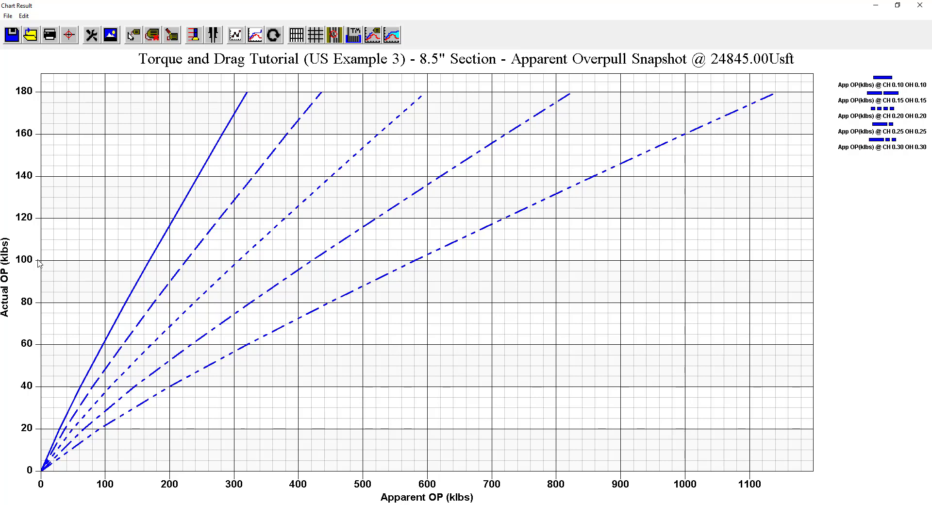
left_click(920, 5)
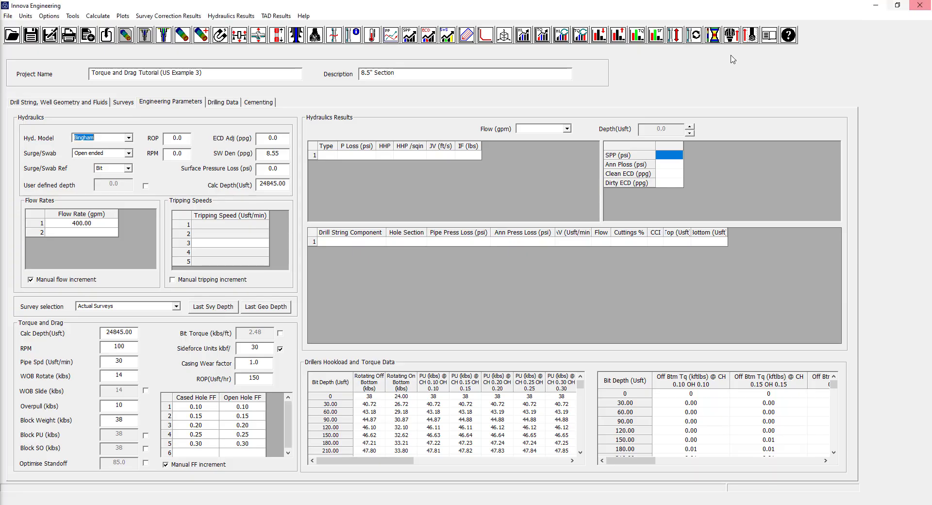
View the Casing Wear snapshot chart with its rotating and slack-off wear curves, and close it.
left_click(280, 16)
mouse_move(292, 39)
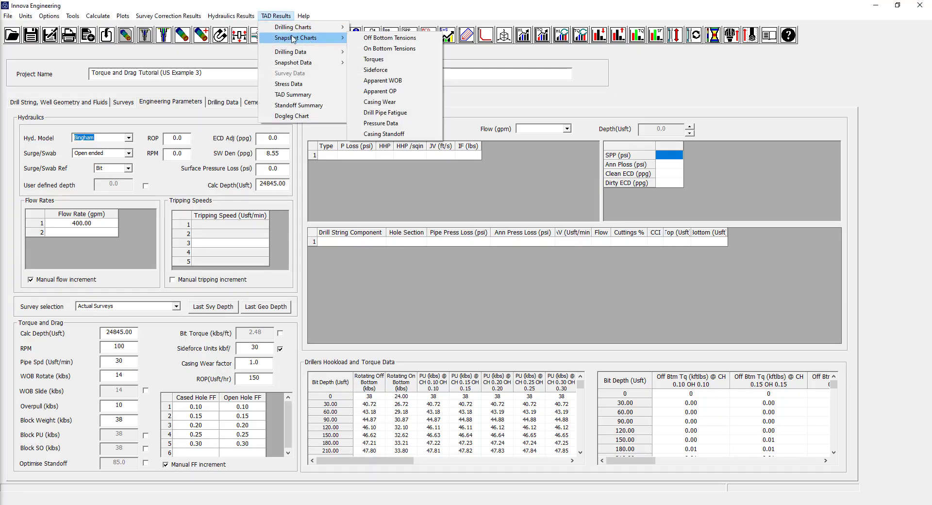
left_click(396, 104)
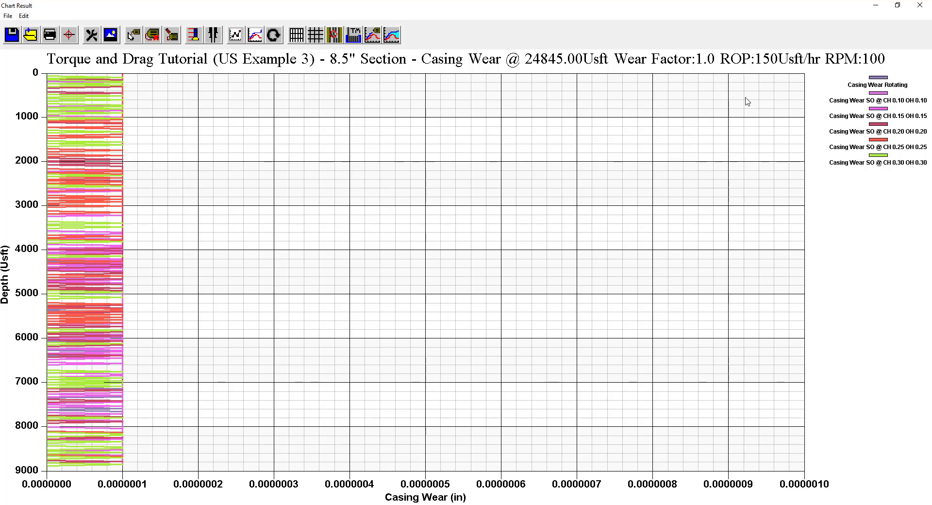
left_click(918, 6)
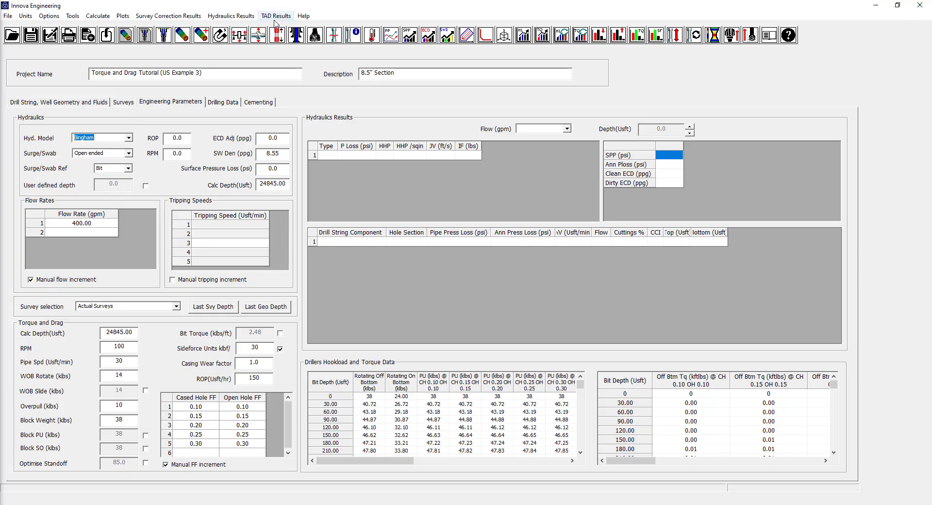
View the Drill Pipe Fatigue snapshot chart comparing the actual dogleg with the critical rotating dogleg, and close it.
left_click(275, 16)
mouse_move(284, 40)
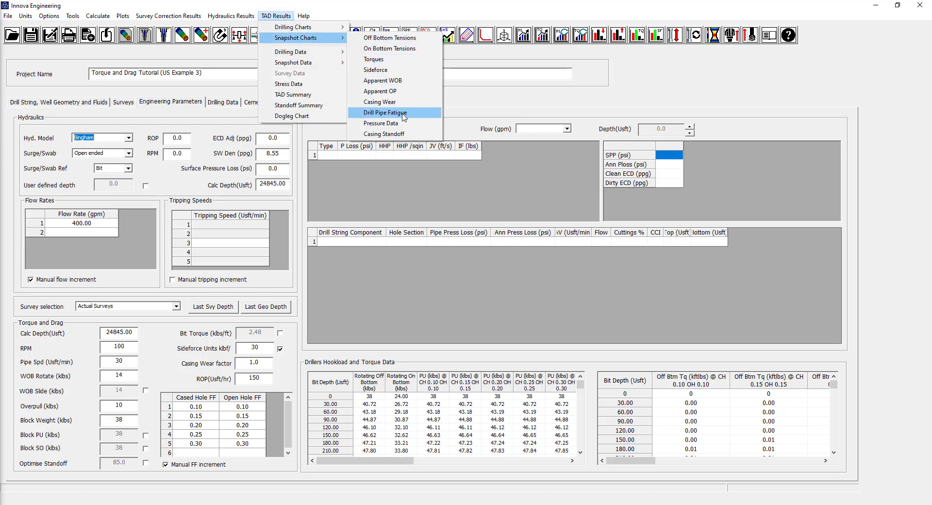
left_click(386, 113)
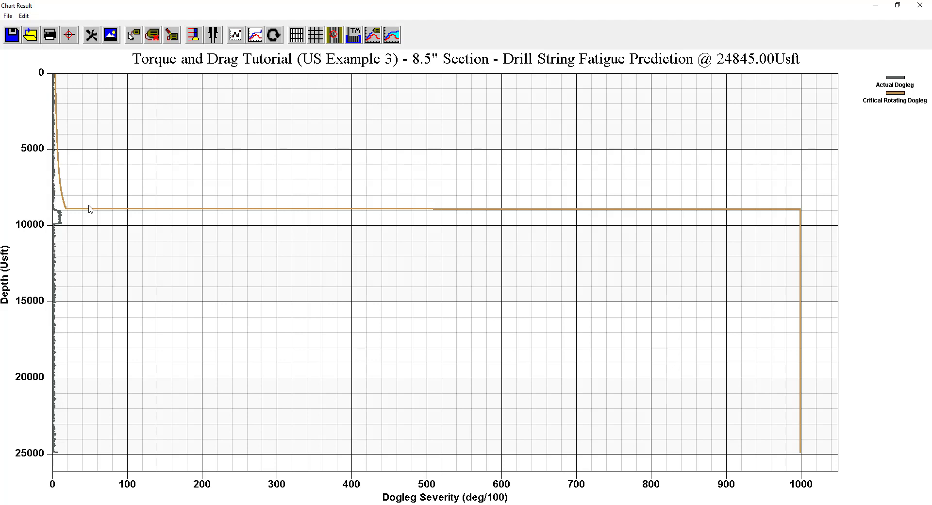
left_click(922, 5)
View the Pressure Data snapshot chart with the internal and external pressure curves, and close it.
left_click(276, 16)
mouse_move(285, 41)
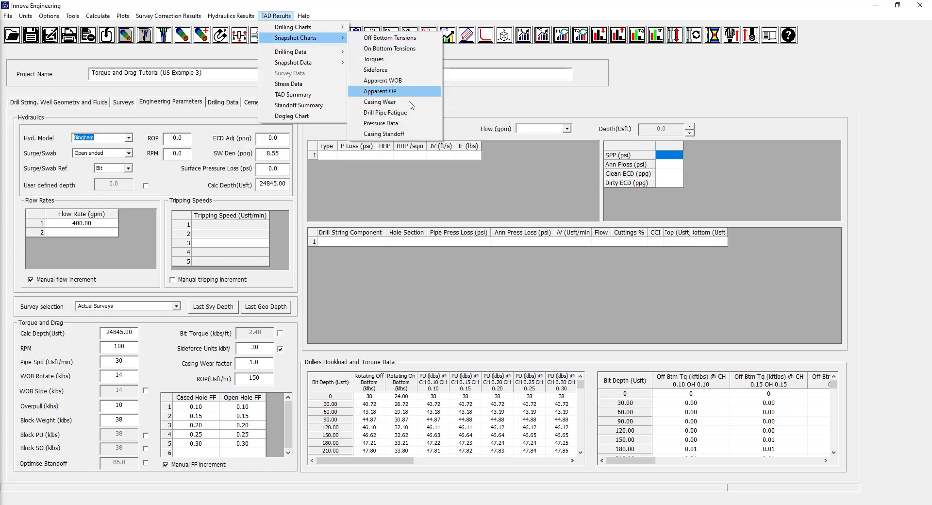
left_click(402, 123)
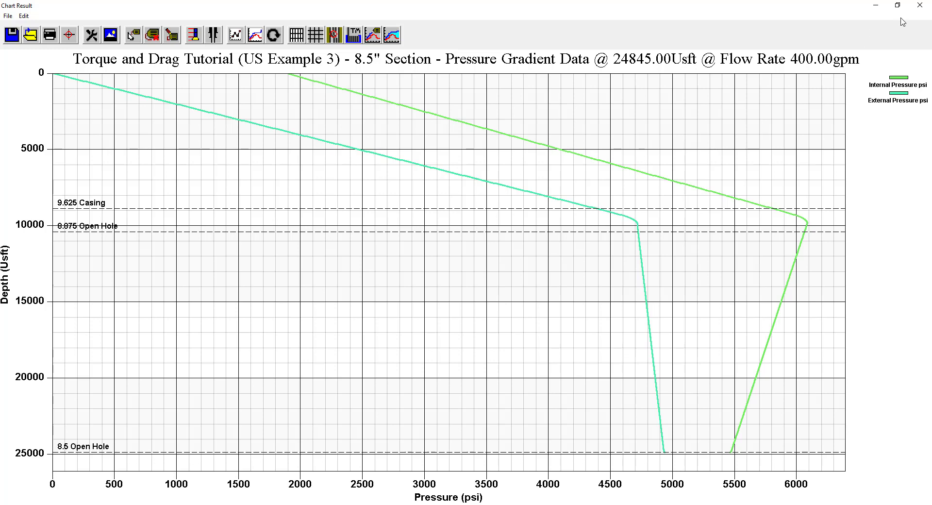
left_click(920, 7)
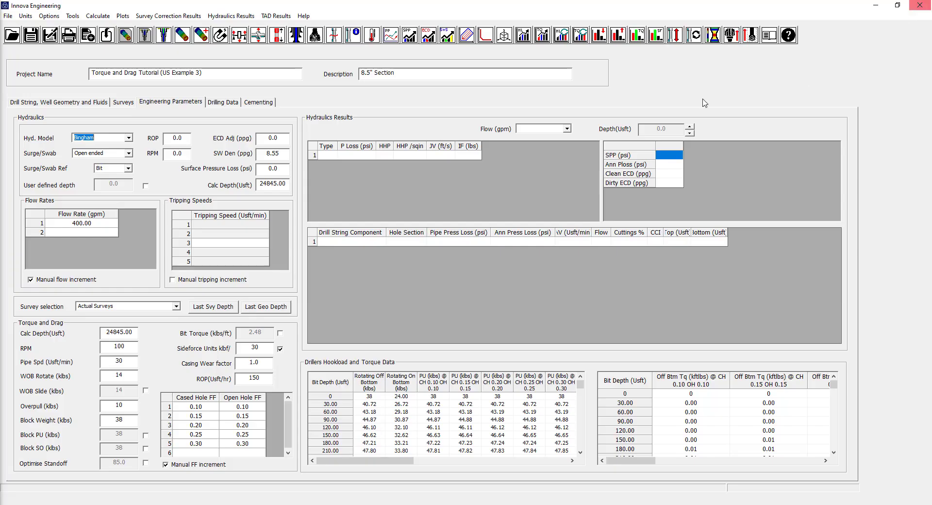
Open the Hookloads drilling data table to read the hookloads by bit depth.
left_click(276, 15)
mouse_move(294, 39)
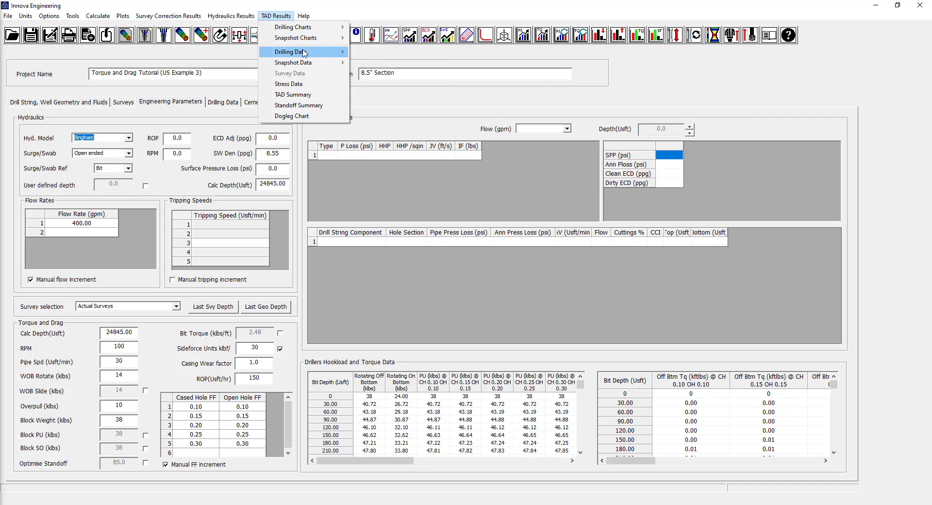
mouse_move(307, 66)
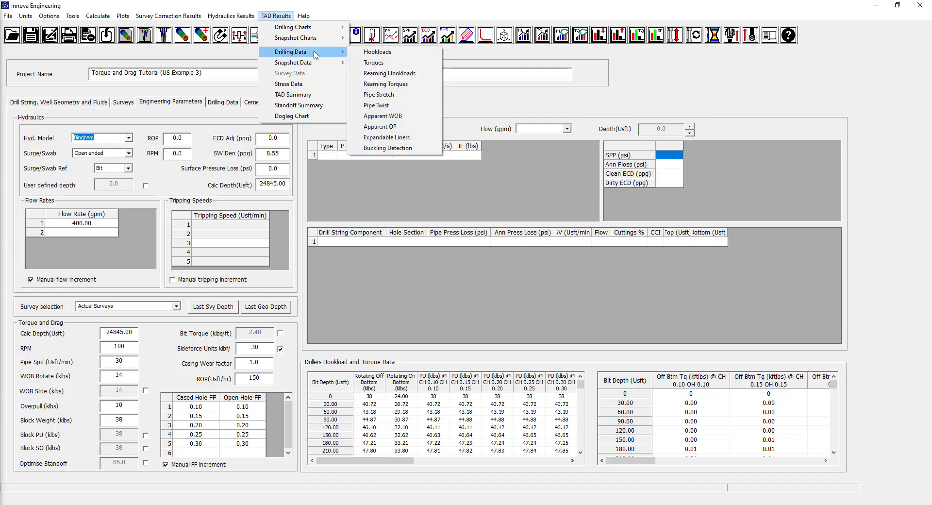
left_click(374, 52)
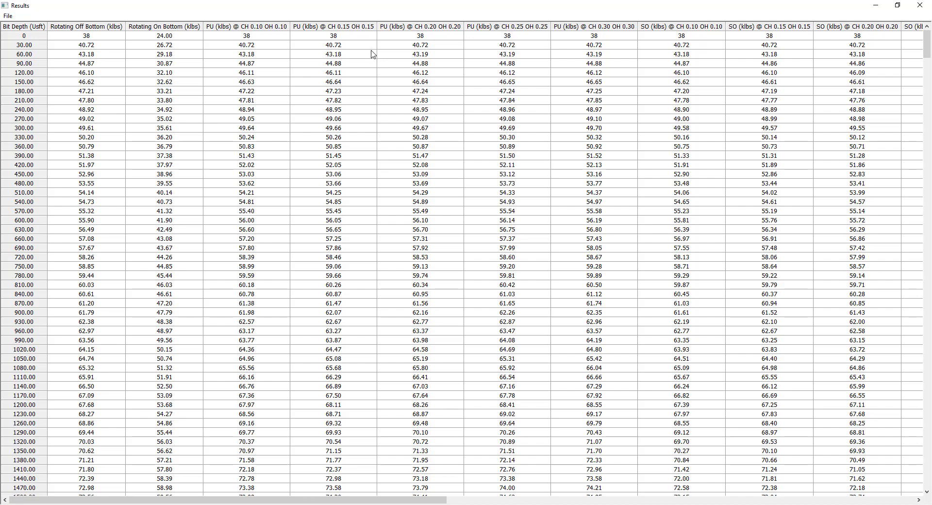
Check which file types the hookloads table can be exported to, cancel the export and close the table.
left_click(8, 16)
left_click(22, 28)
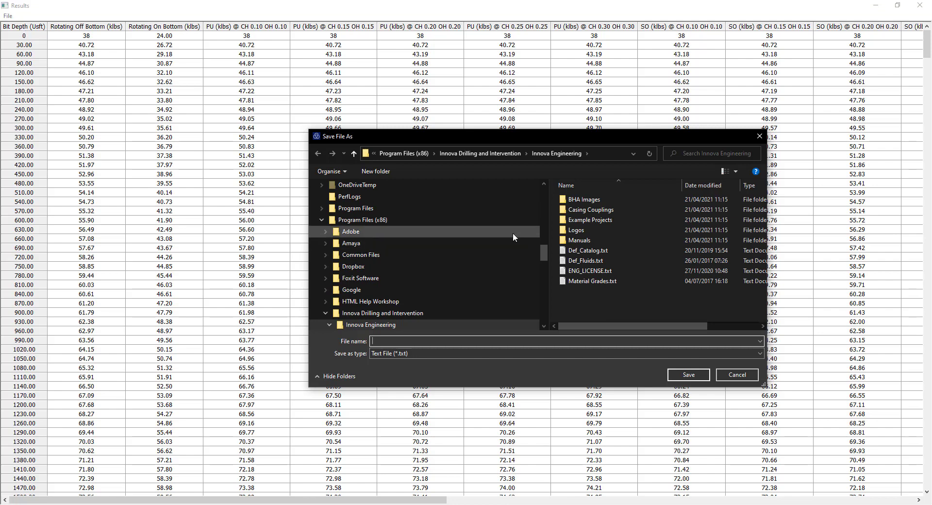
left_click(534, 355)
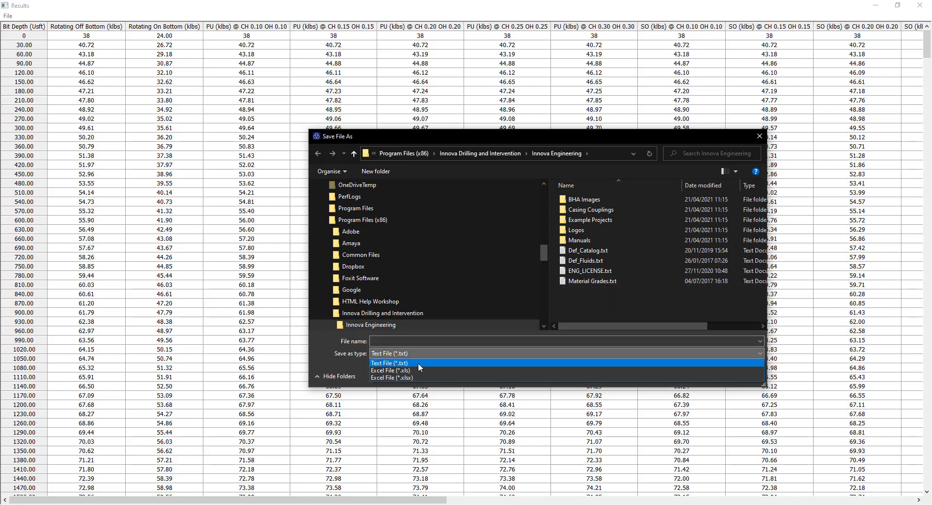
left_click(422, 387)
left_click(750, 380)
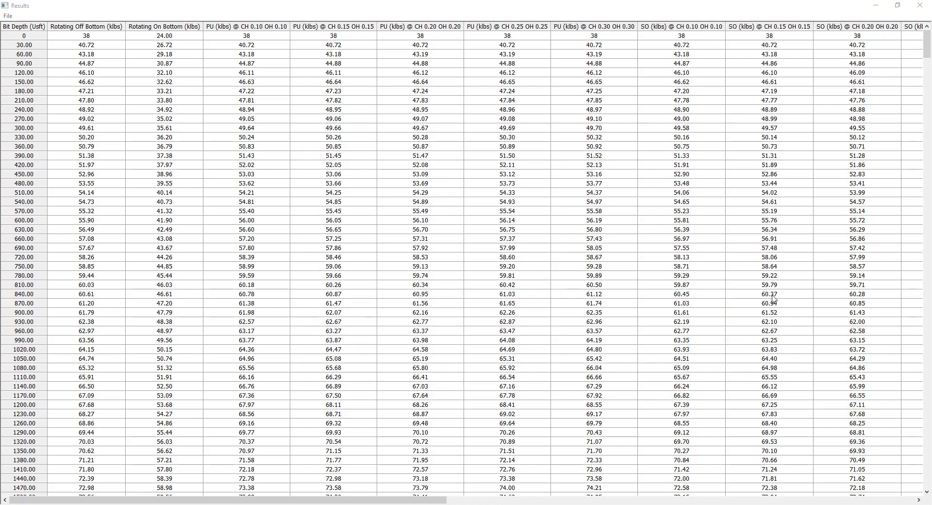
left_click(919, 5)
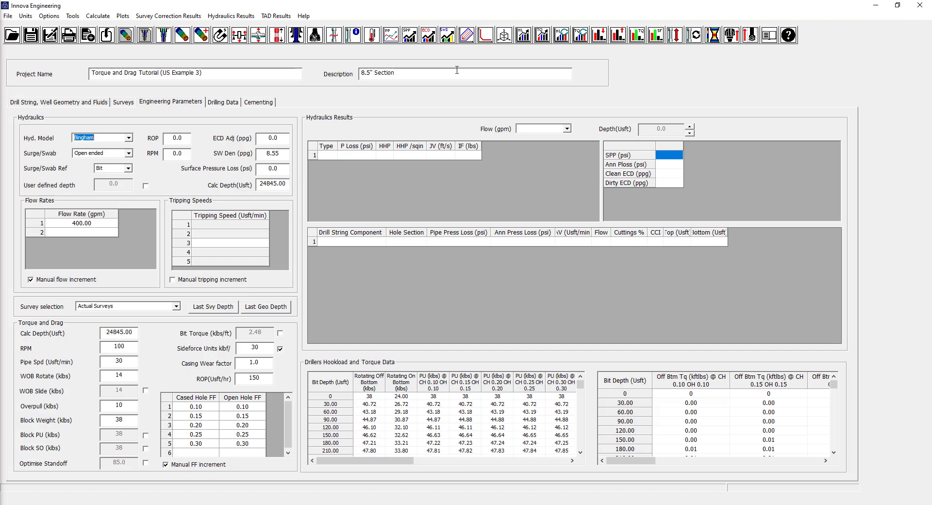
Open the Stress Data and review the Rotating Off Bottom stresses down to the bit.
left_click(275, 15)
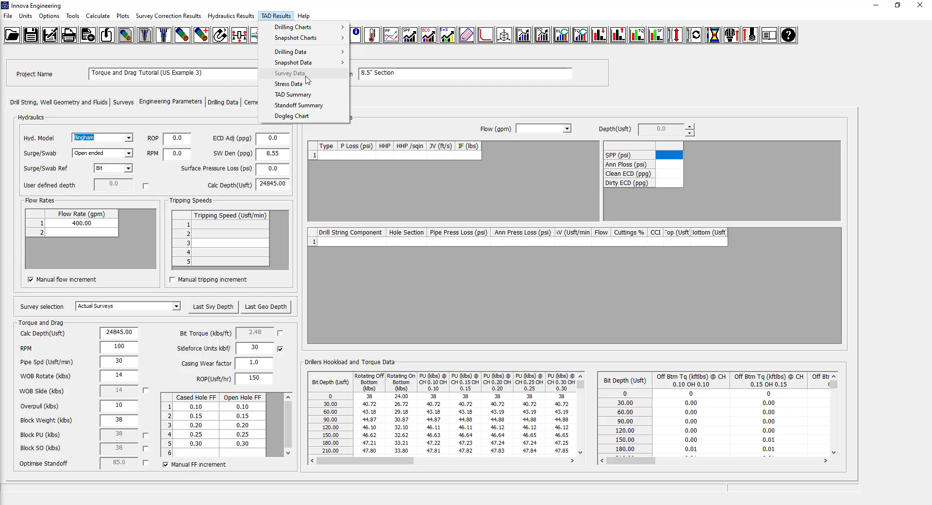
left_click(294, 85)
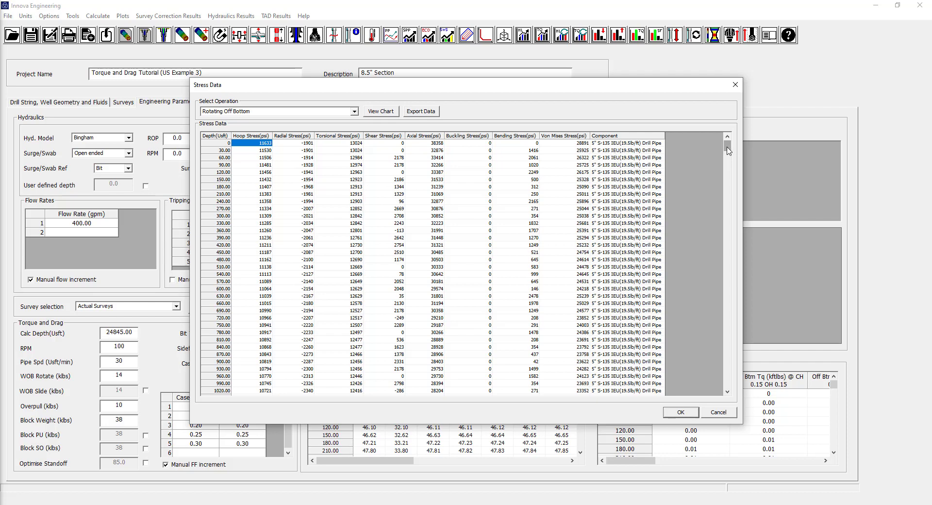
left_click_drag(727, 151, 726, 391)
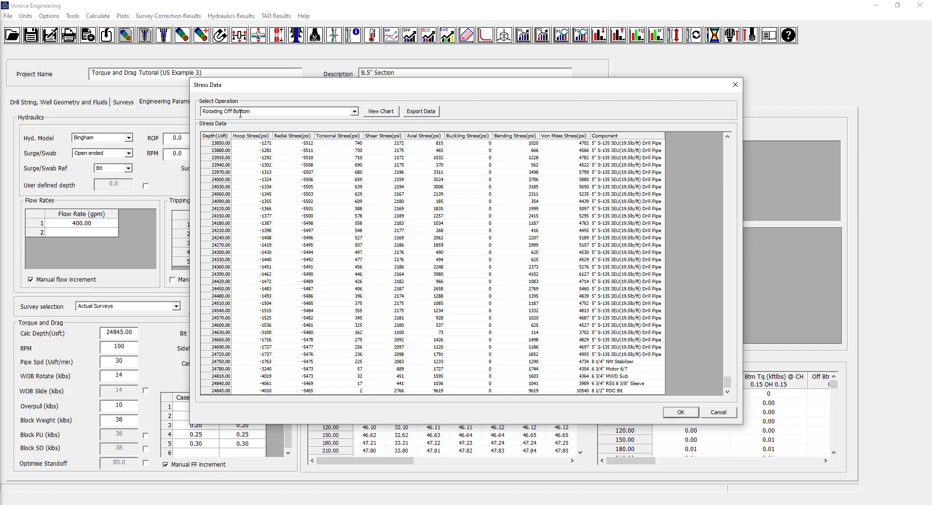
Show the stress data for the PU @ CH 0.20 OH 0.20 operation.
left_click(355, 112)
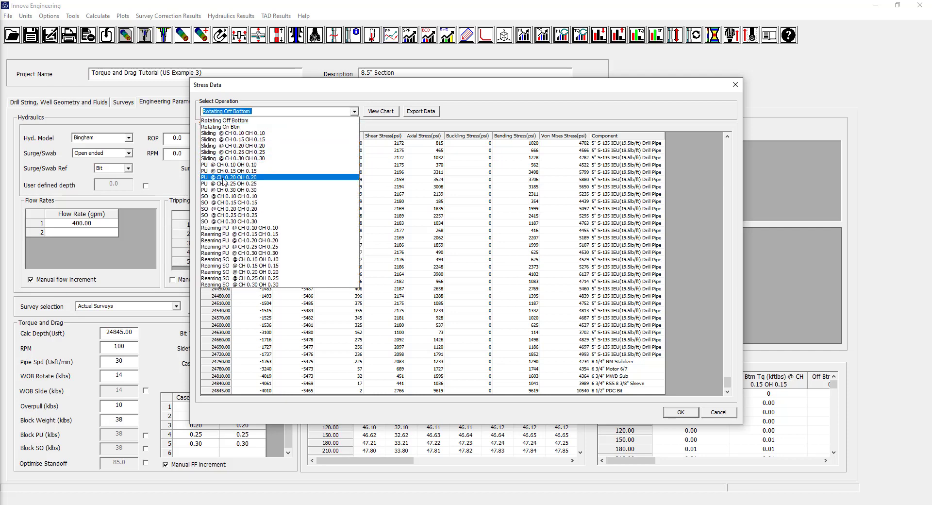
left_click(265, 177)
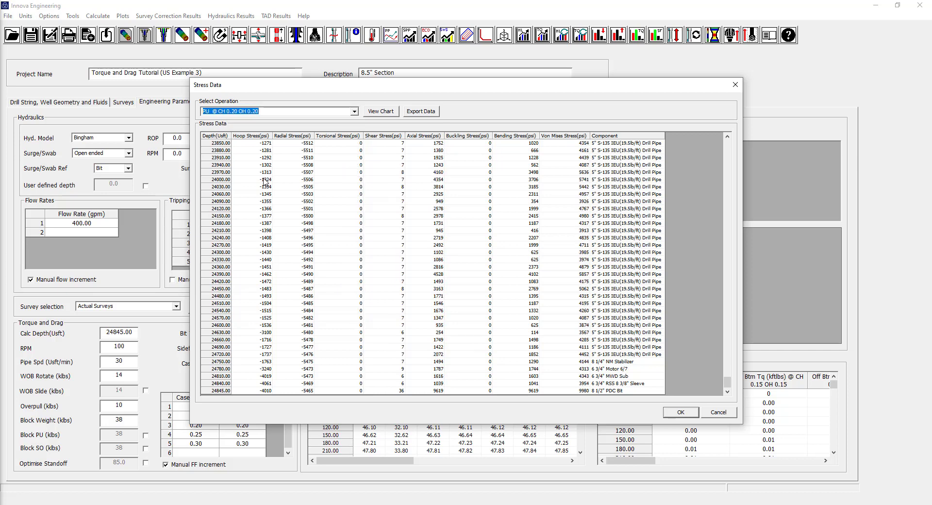
left_click(310, 188)
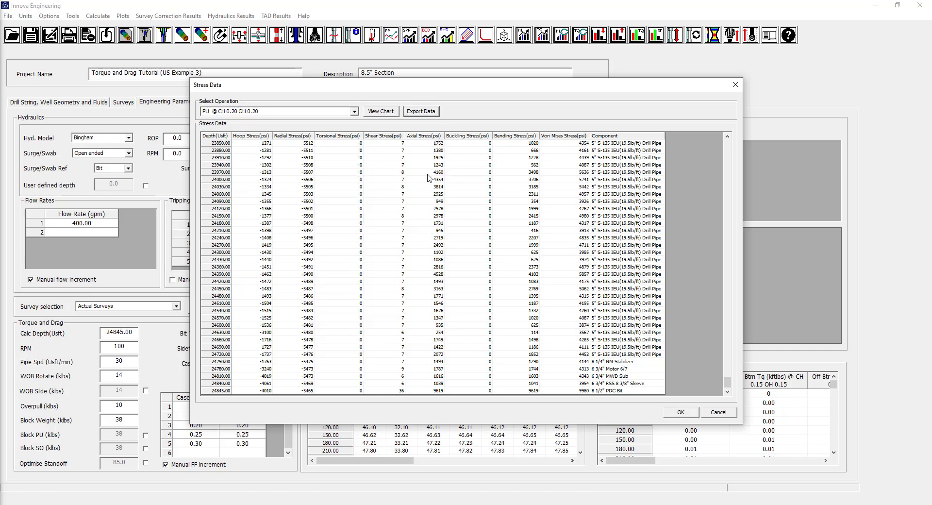
Check which file types the PU @ CH 0.20 OH 0.20 stress data can be exported to, and cancel the export.
left_click(426, 118)
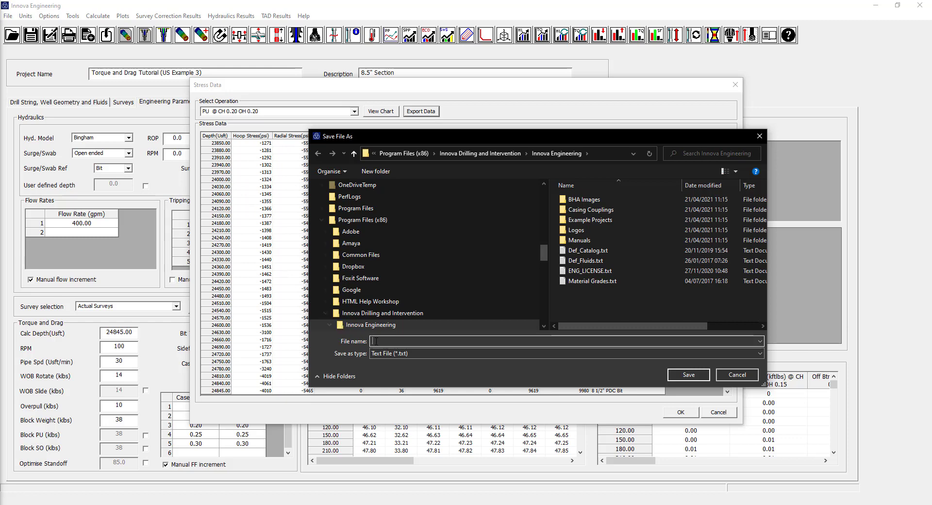
left_click(419, 354)
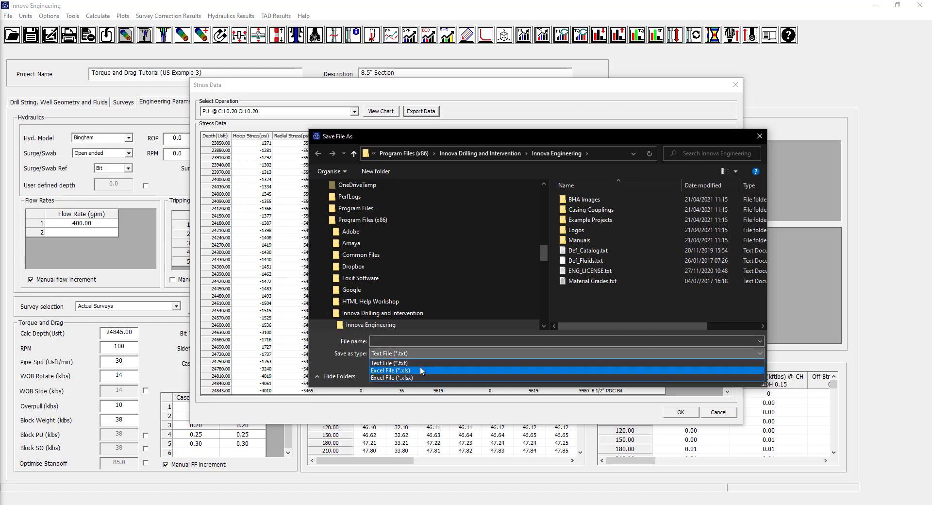
left_click(359, 367)
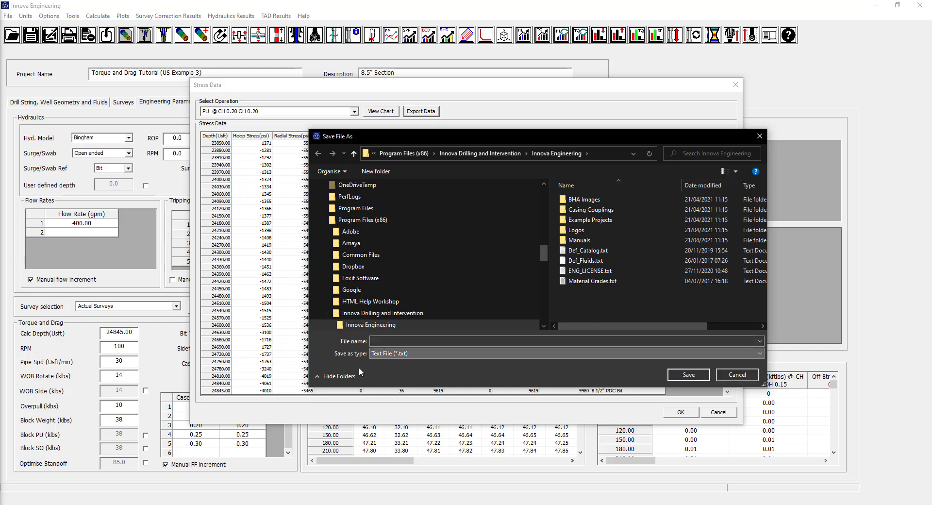
left_click(737, 374)
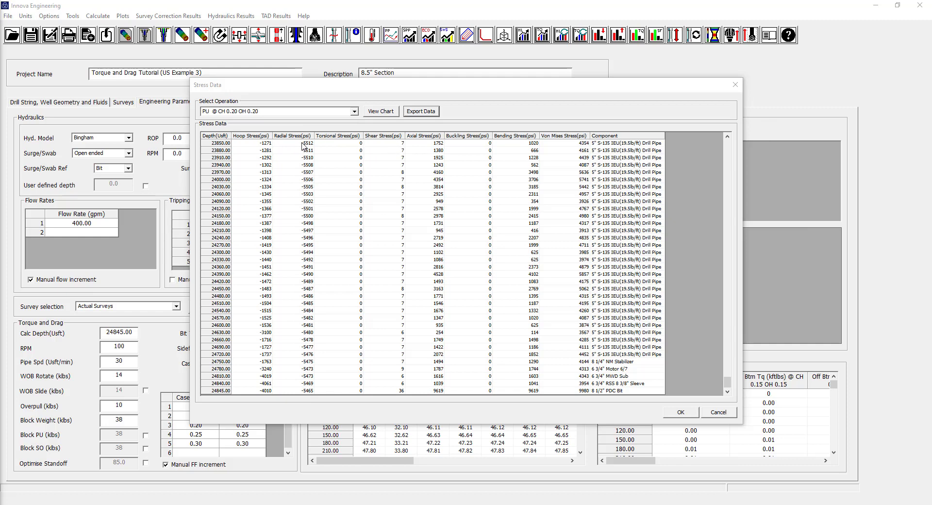
View the PU @ CH 0.20 OH 0.20 stress data as a chart, and close the chart and the stress data.
left_click(381, 112)
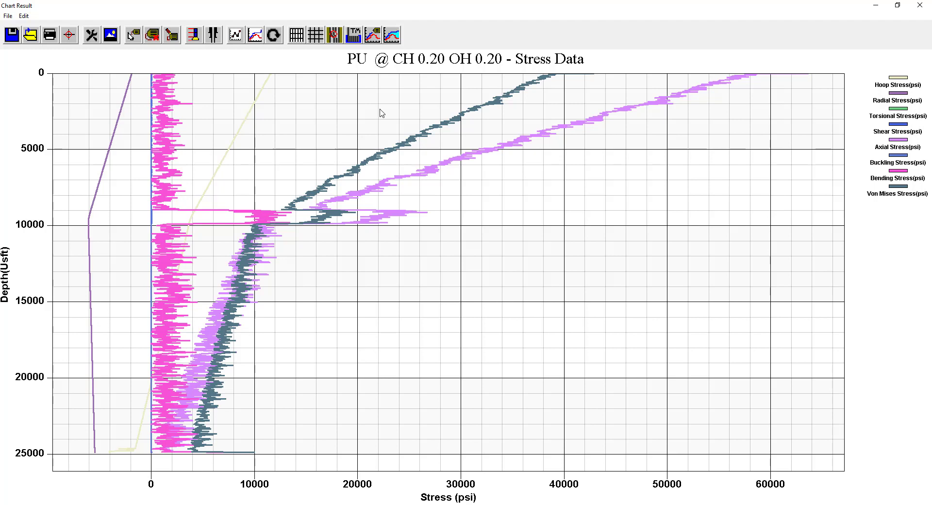
left_click(920, 6)
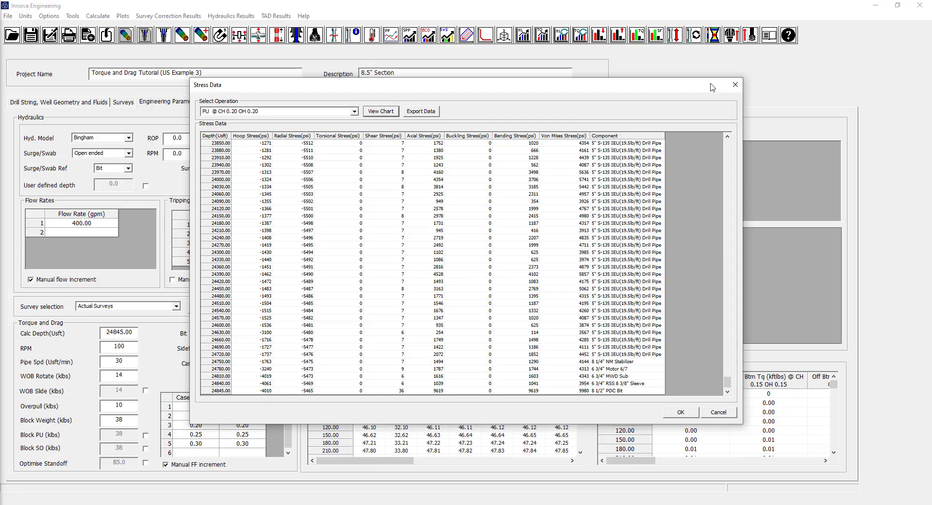
left_click(735, 85)
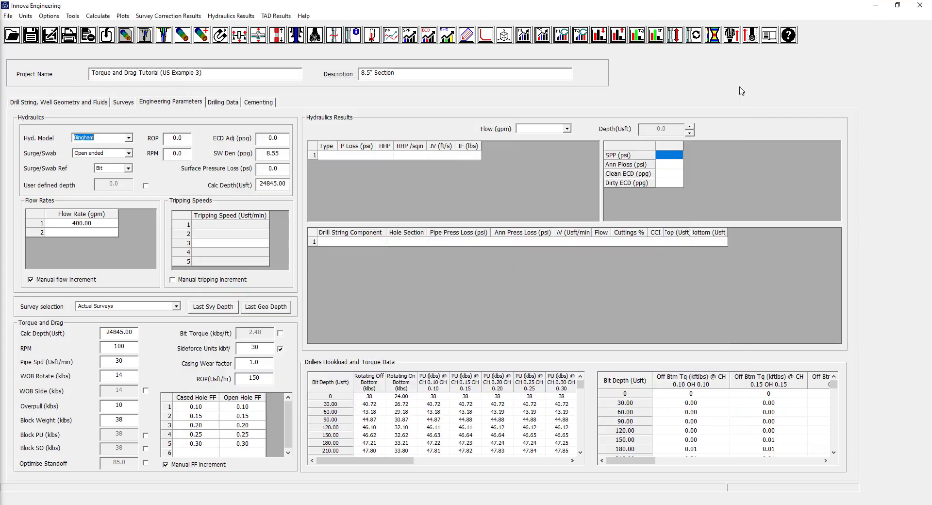
Open the Dogleg Chart of the actual surveys to examine dogleg against measured depth, and close it.
left_click(266, 18)
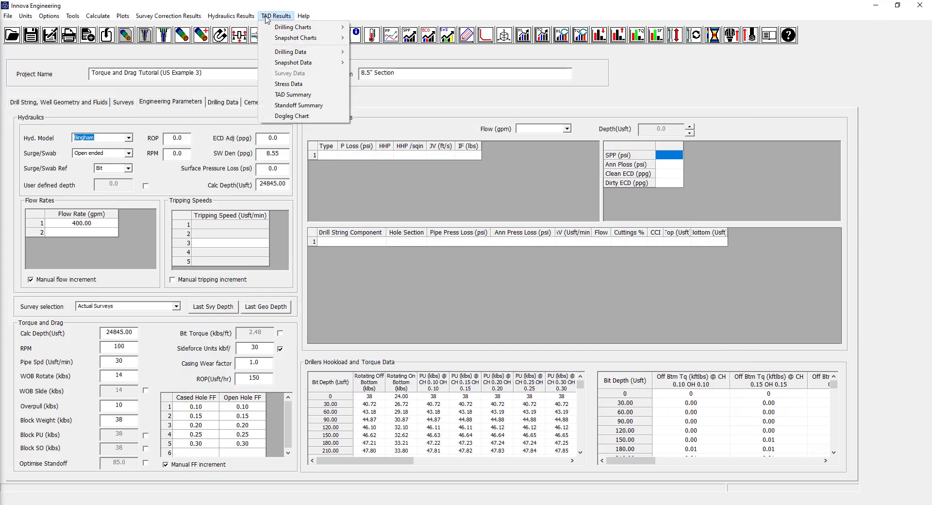
left_click(317, 95)
left_click(271, 17)
left_click(293, 120)
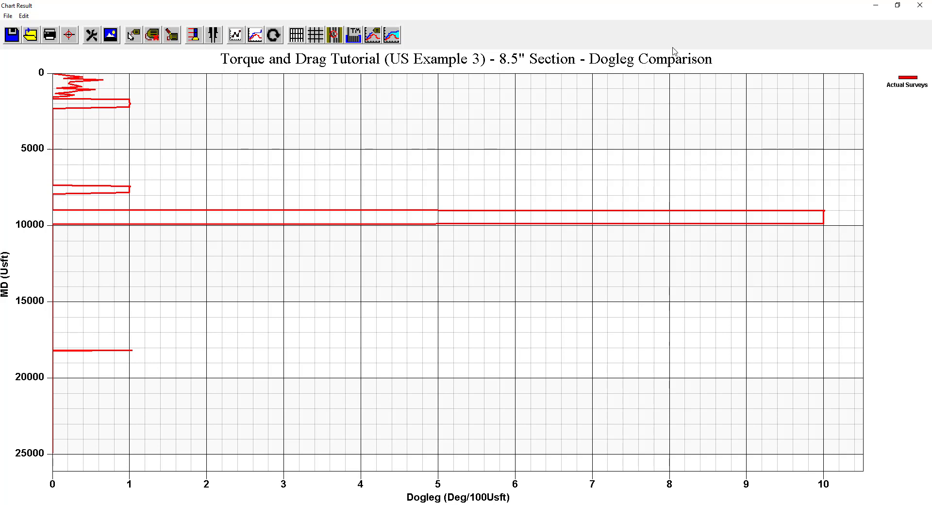
left_click(920, 5)
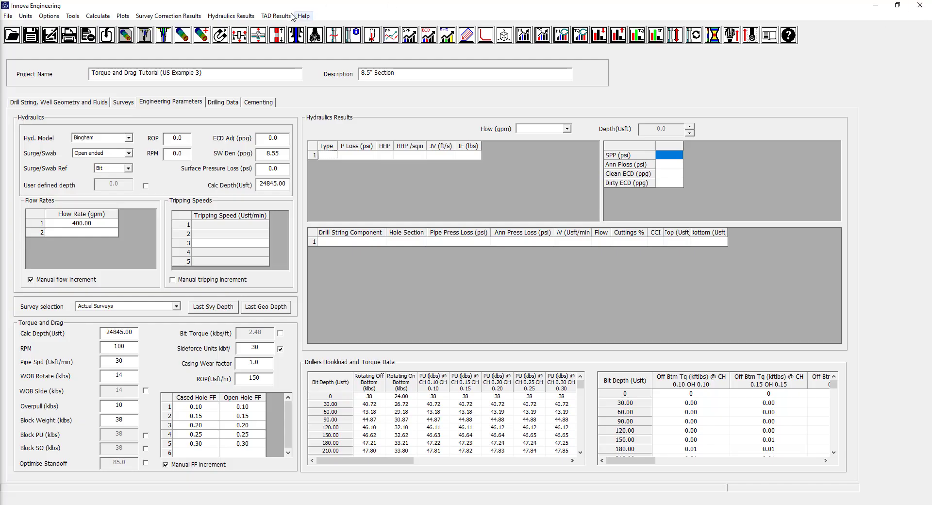
Open the TAD Summary report and read its input parameters, torque and drag results and drill string summary.
left_click(276, 16)
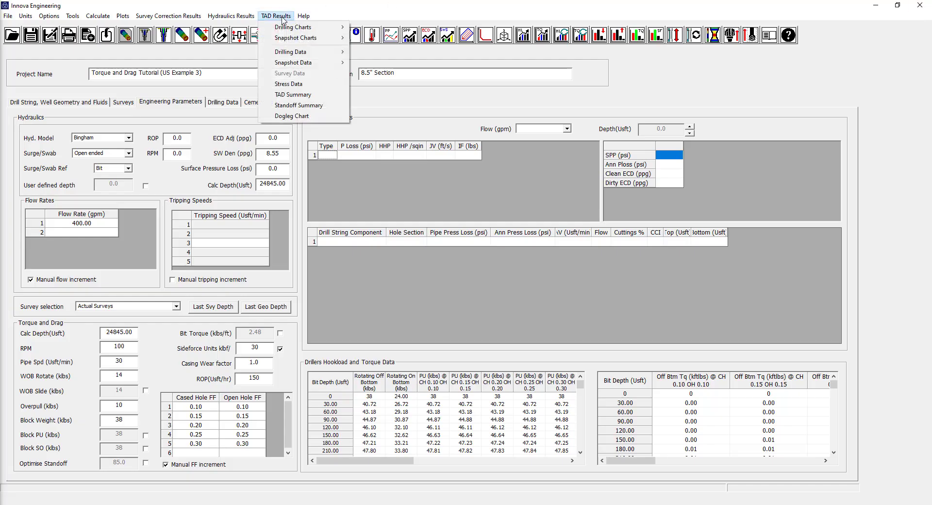
left_click(305, 99)
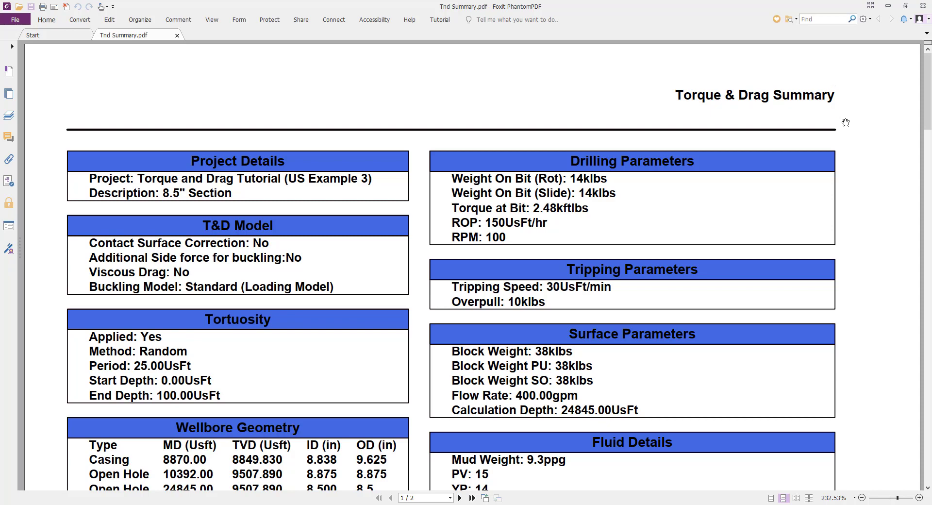
scroll(857, 126, "down", 3)
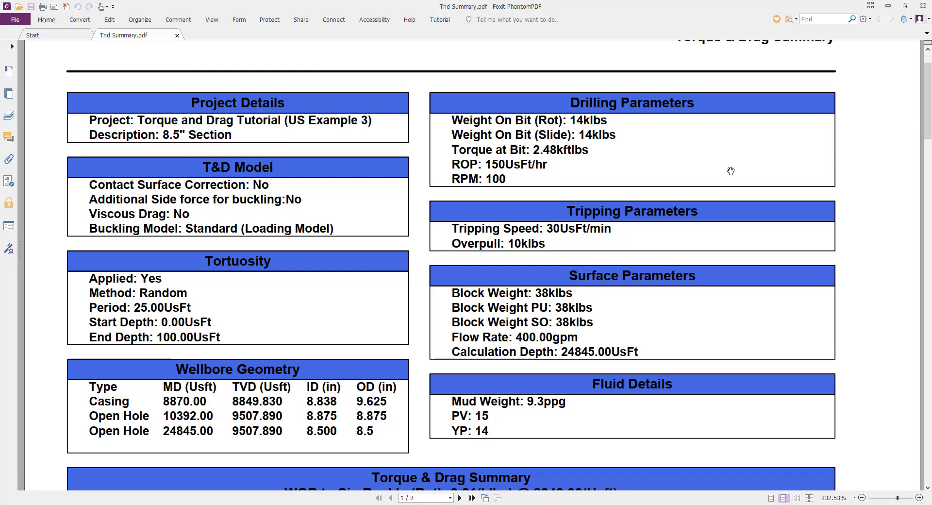
scroll(731, 171, "down", 15)
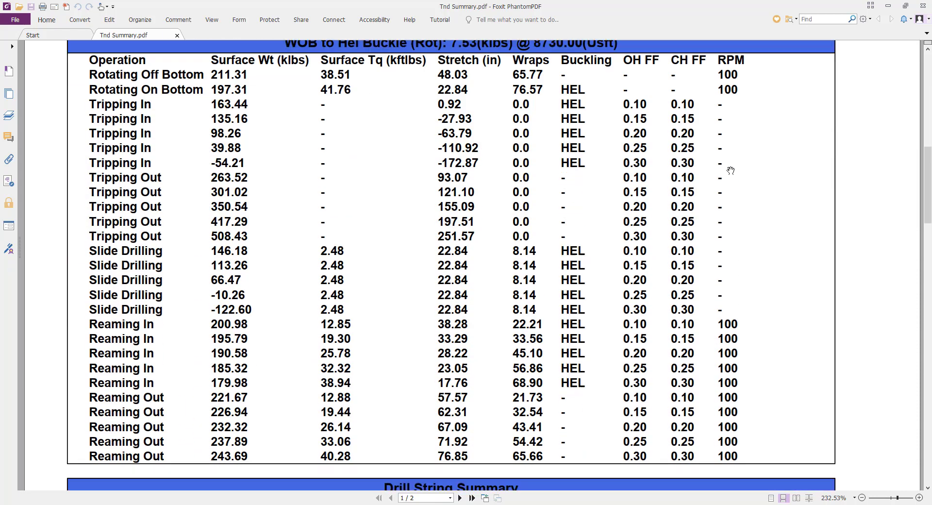
scroll(731, 170, "down", 2)
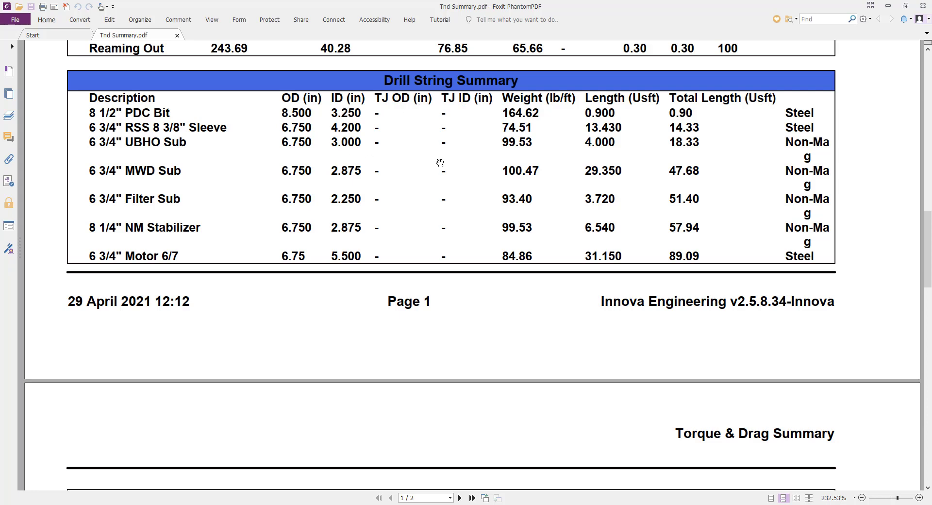
scroll(442, 146, "down", 1)
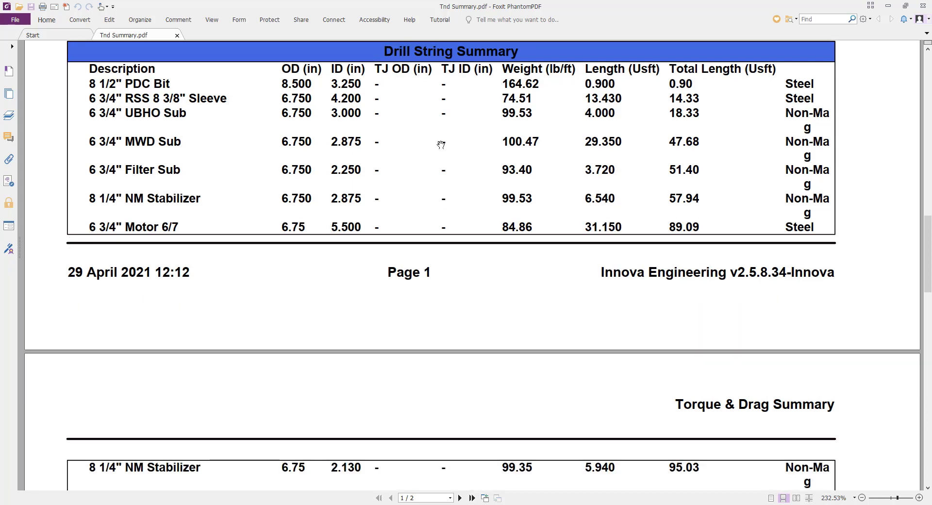
scroll(440, 144, "down", 7)
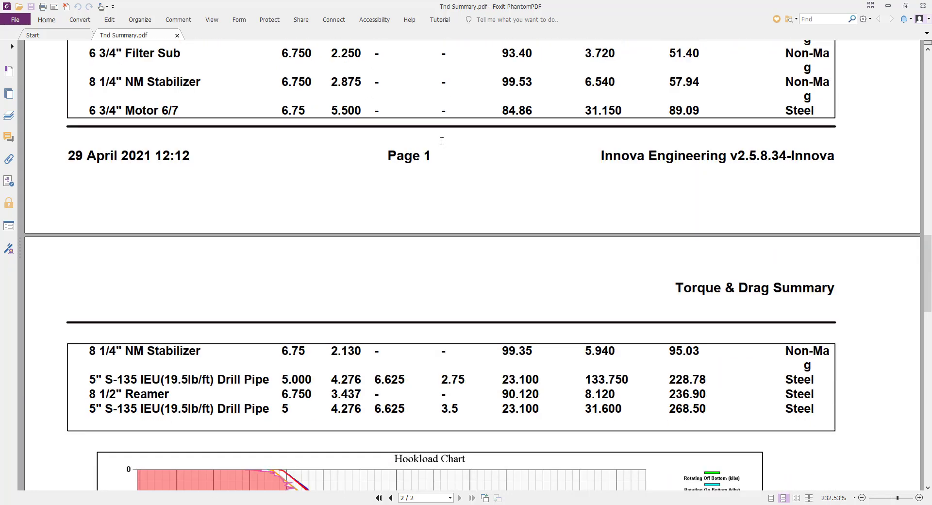
Examine the summary's Hookload and Torque charts, reread the Torque & Drag Summary table and close the report.
scroll(442, 141, "down", 2)
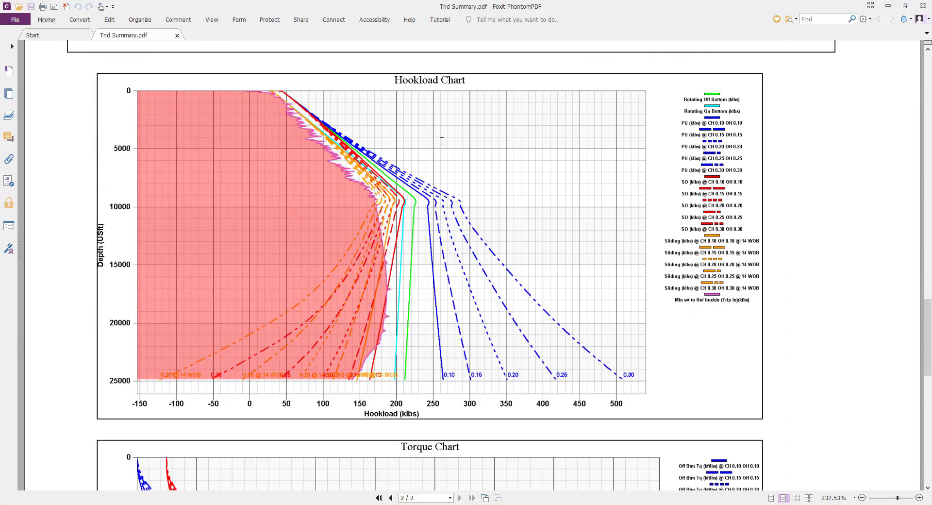
scroll(442, 141, "down", 7)
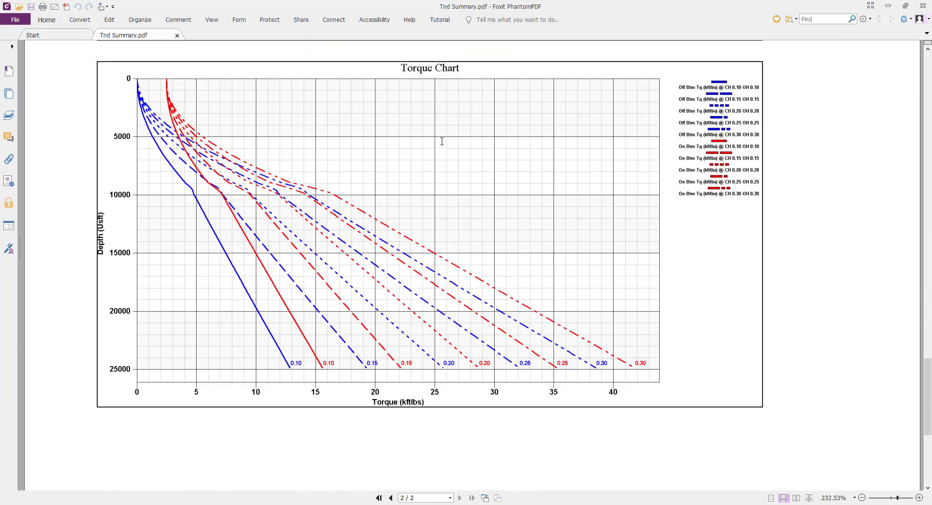
scroll(442, 142, "up", 7)
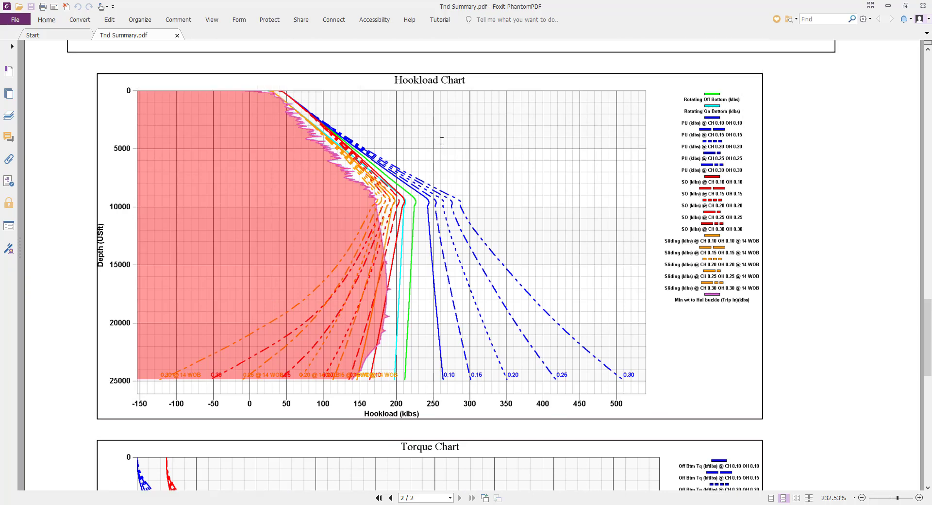
scroll(442, 142, "up", 16)
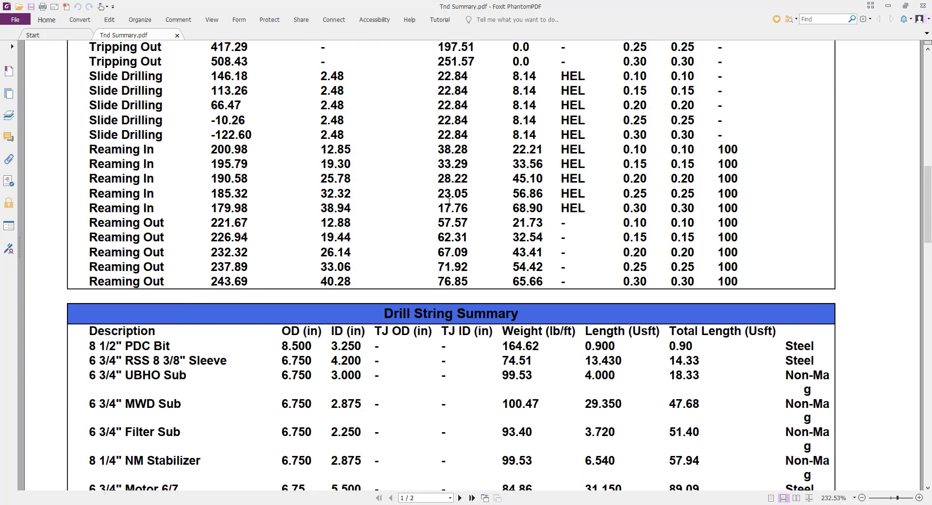
scroll(449, 200, "up", 4)
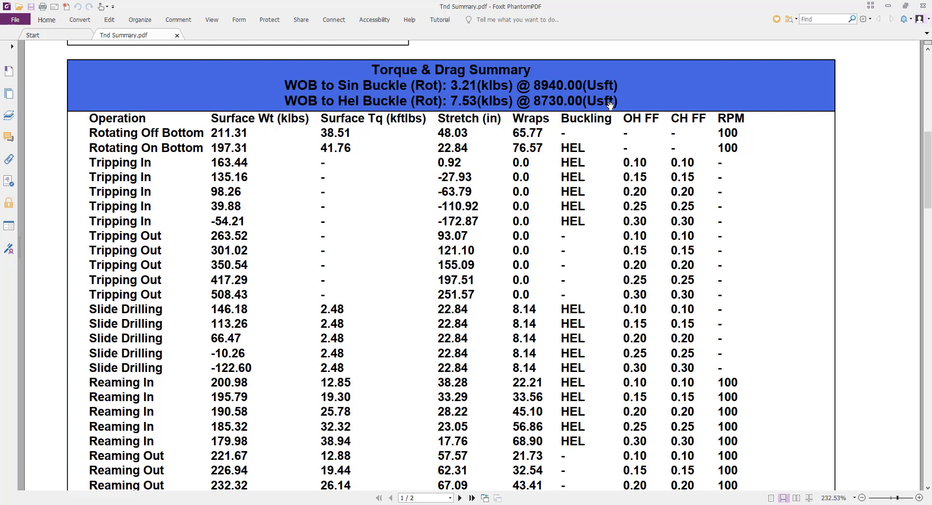
left_click(922, 6)
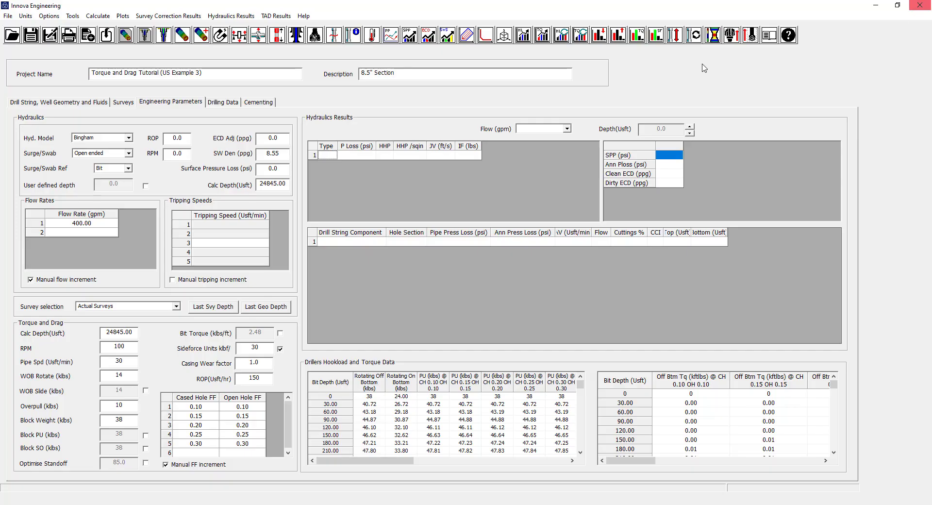
Open the report generator, keep the PDF Report format and exclude the cover page and the time.
left_click(277, 16)
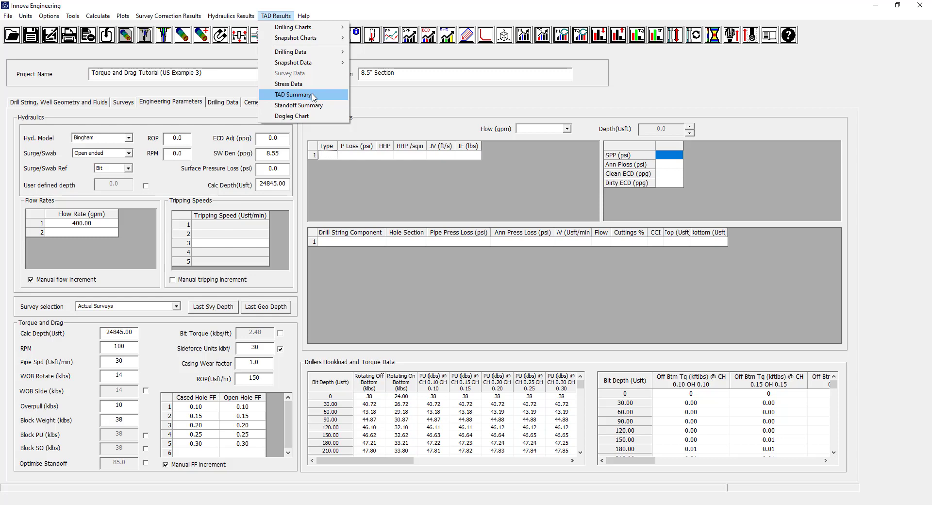
mouse_move(8, 16)
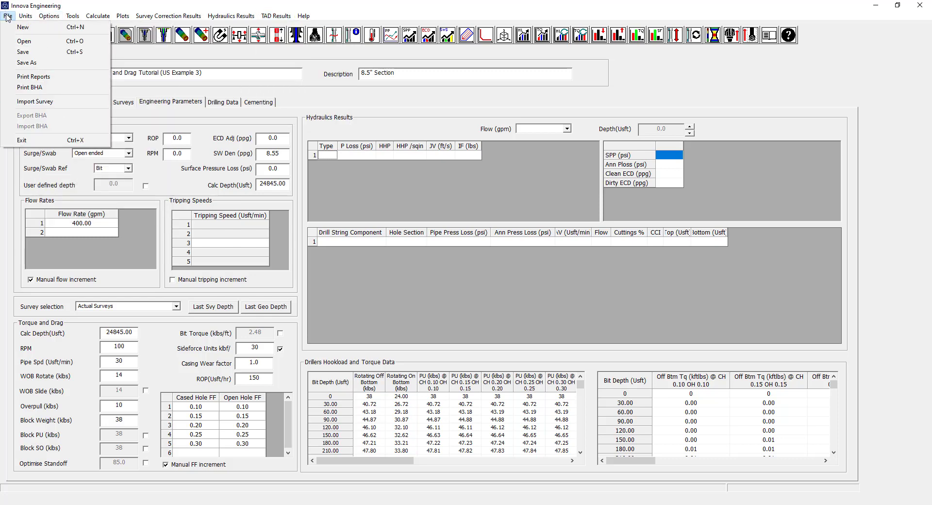
left_click(34, 76)
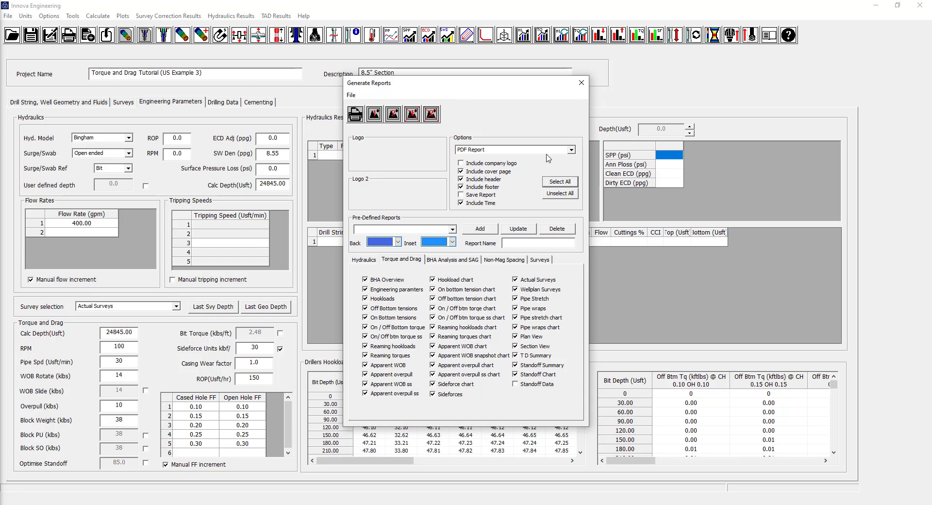
left_click(572, 150)
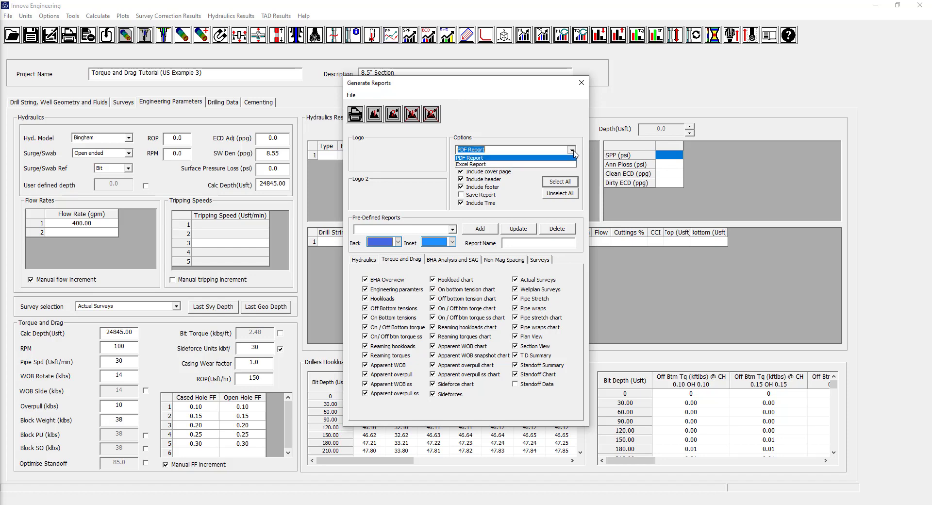
left_click(481, 160)
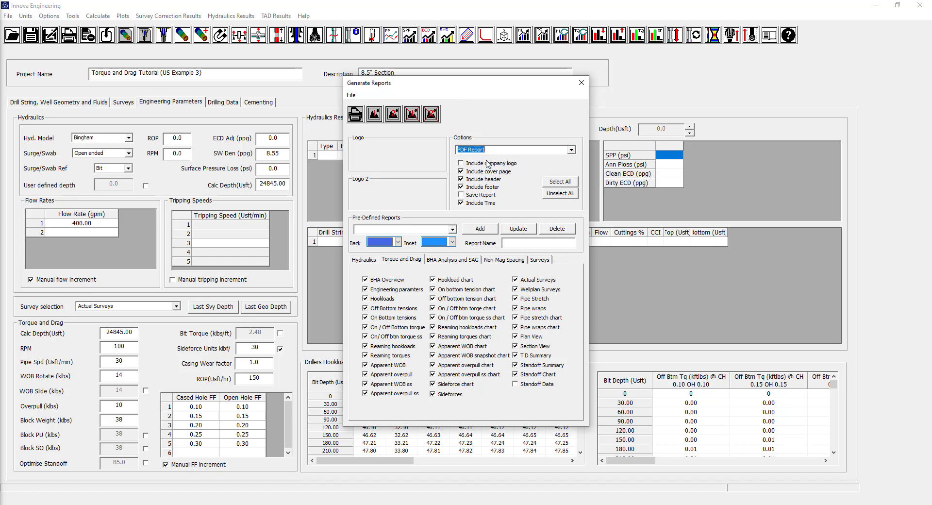
left_click(462, 173)
left_click(462, 203)
Look over the report items offered for Hydraulics and for BHA Analysis and SAG, and return to Torque and Drag.
left_click(373, 263)
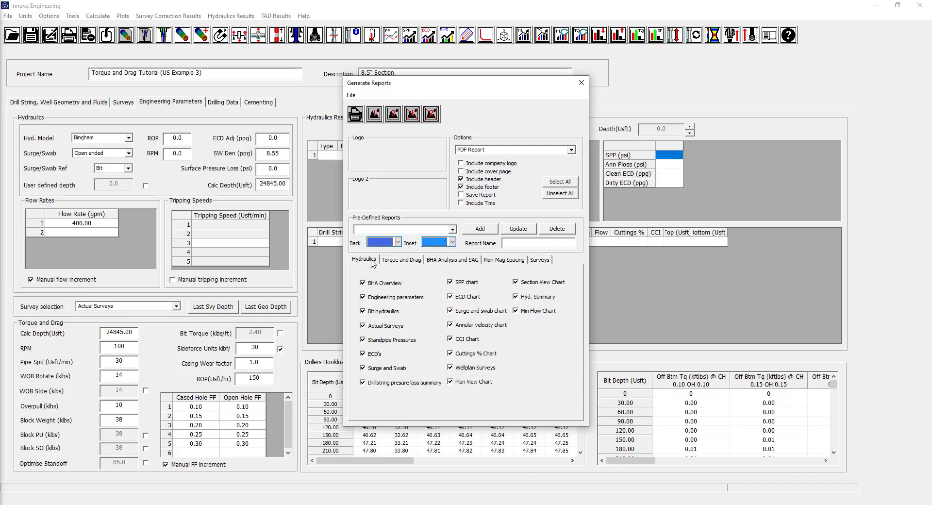
left_click(398, 263)
left_click(444, 261)
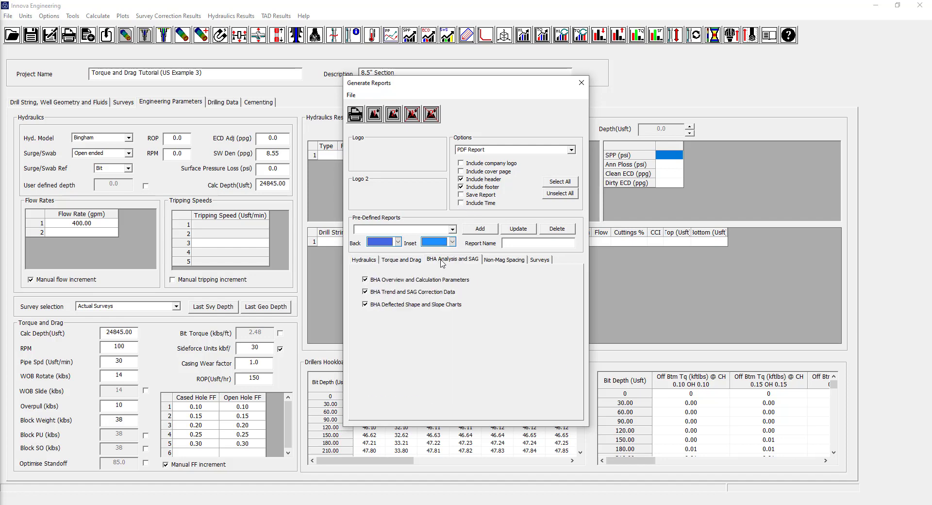
left_click(401, 260)
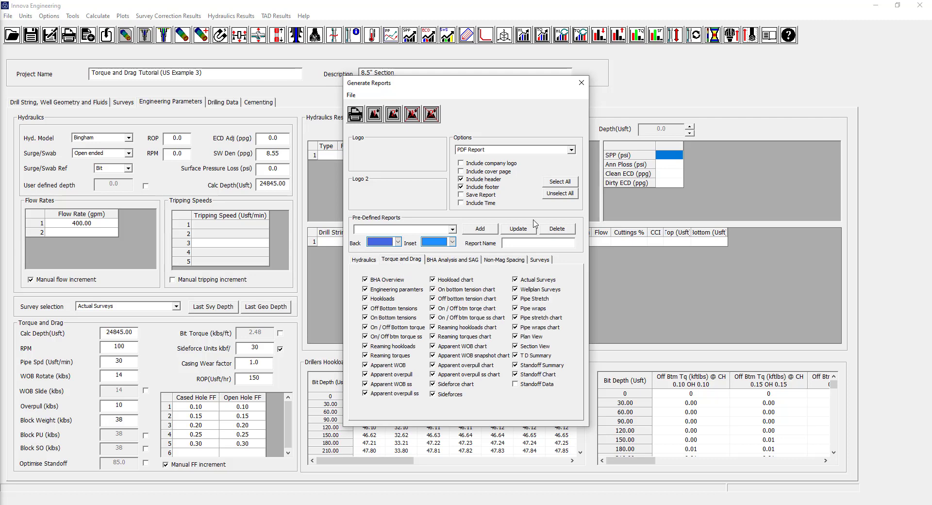
Clear all Torque and Drag report items and include only T D Summary, both bottom tension charts and both On / Off btm torque charts.
left_click(560, 194)
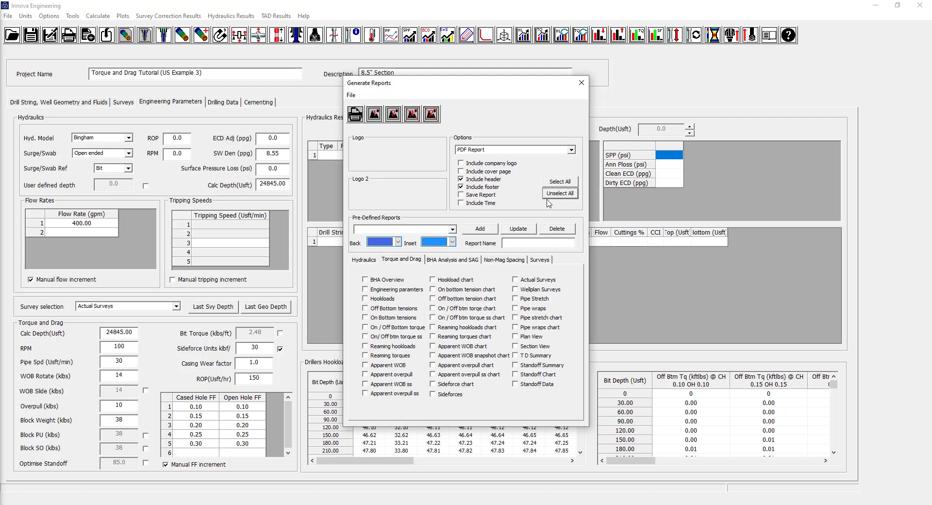
left_click(517, 356)
left_click(433, 289)
left_click(433, 298)
left_click(432, 308)
left_click(433, 317)
Add the reaming hookloads, reaming torques, apparent WOB, apparent WOB snapshot, apparent overpull, sideforce and pipe stretch charts to the report.
left_click(433, 327)
left_click(433, 336)
left_click(432, 346)
left_click(433, 355)
left_click(433, 365)
left_click(433, 384)
left_click(516, 318)
Generate the PDF engineering report and look through it from the Torque & Drag Summary to the last page.
left_click(356, 117)
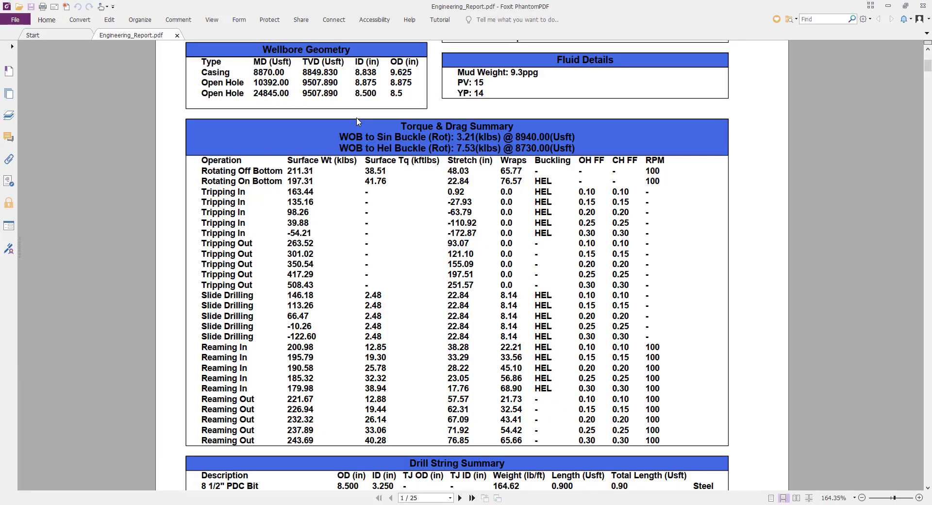
scroll(410, 241, "up", 5)
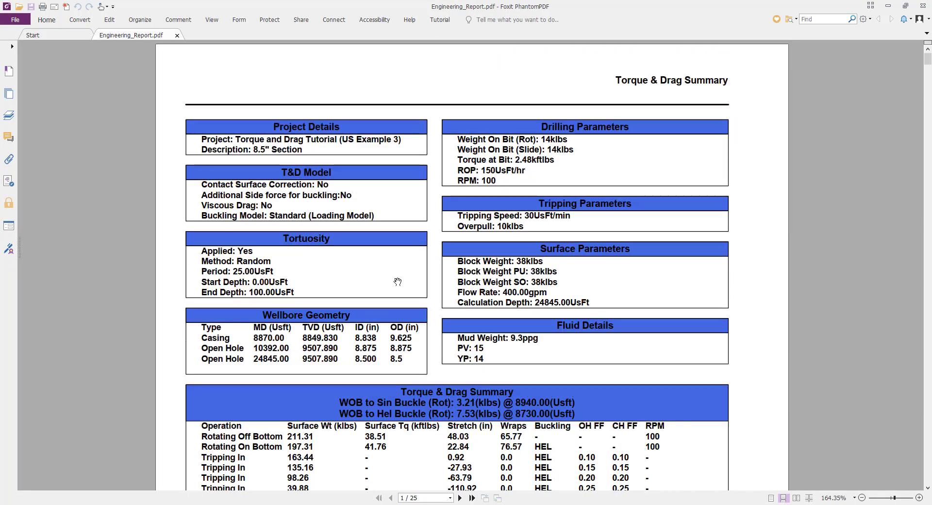
scroll(468, 162, "down", 10)
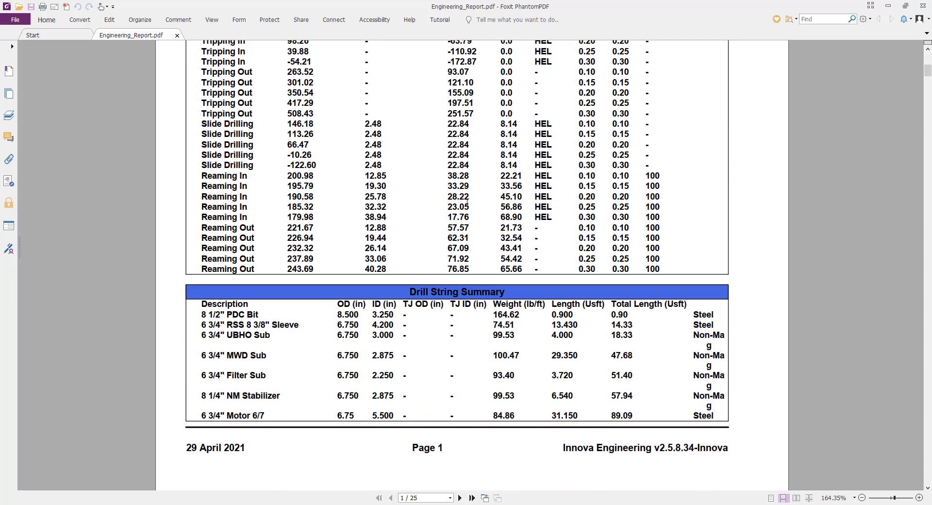
scroll(466, 207, "down", 15)
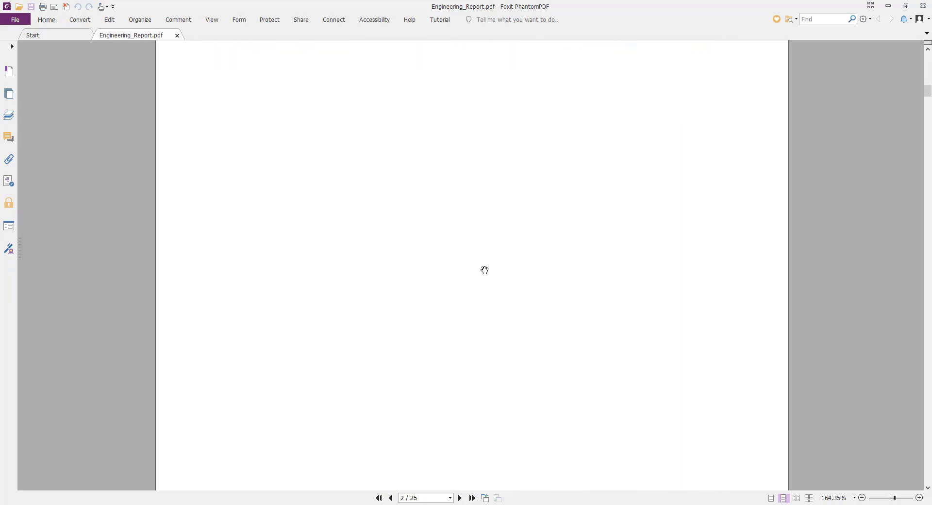
scroll(593, 281, "down", 7)
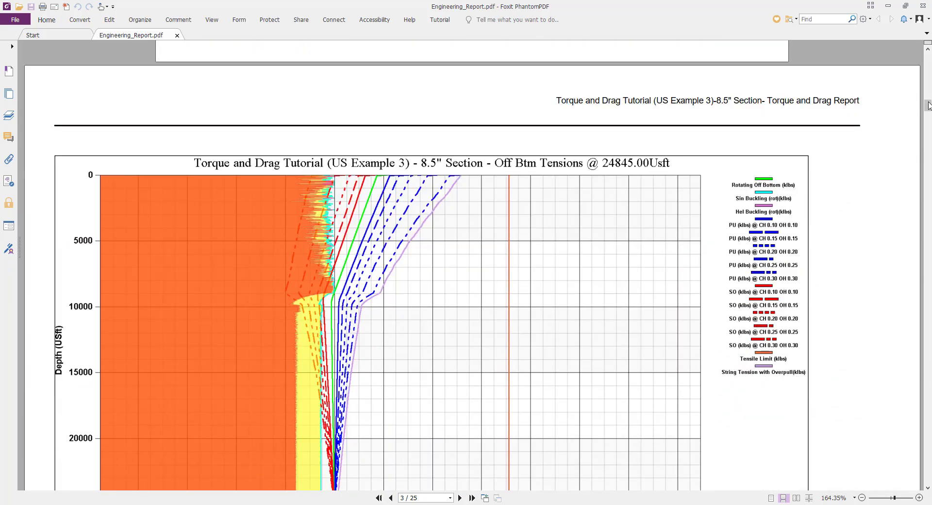
left_click_drag(928, 105, 928, 480)
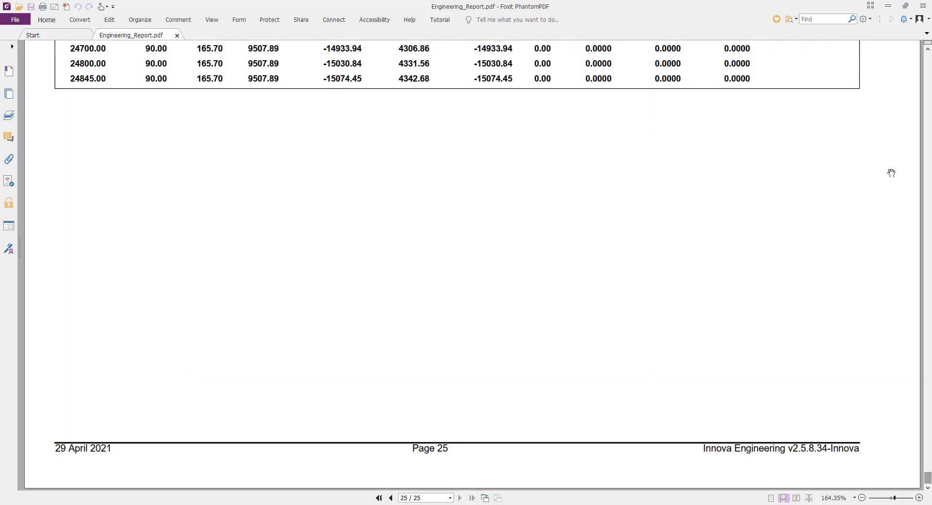